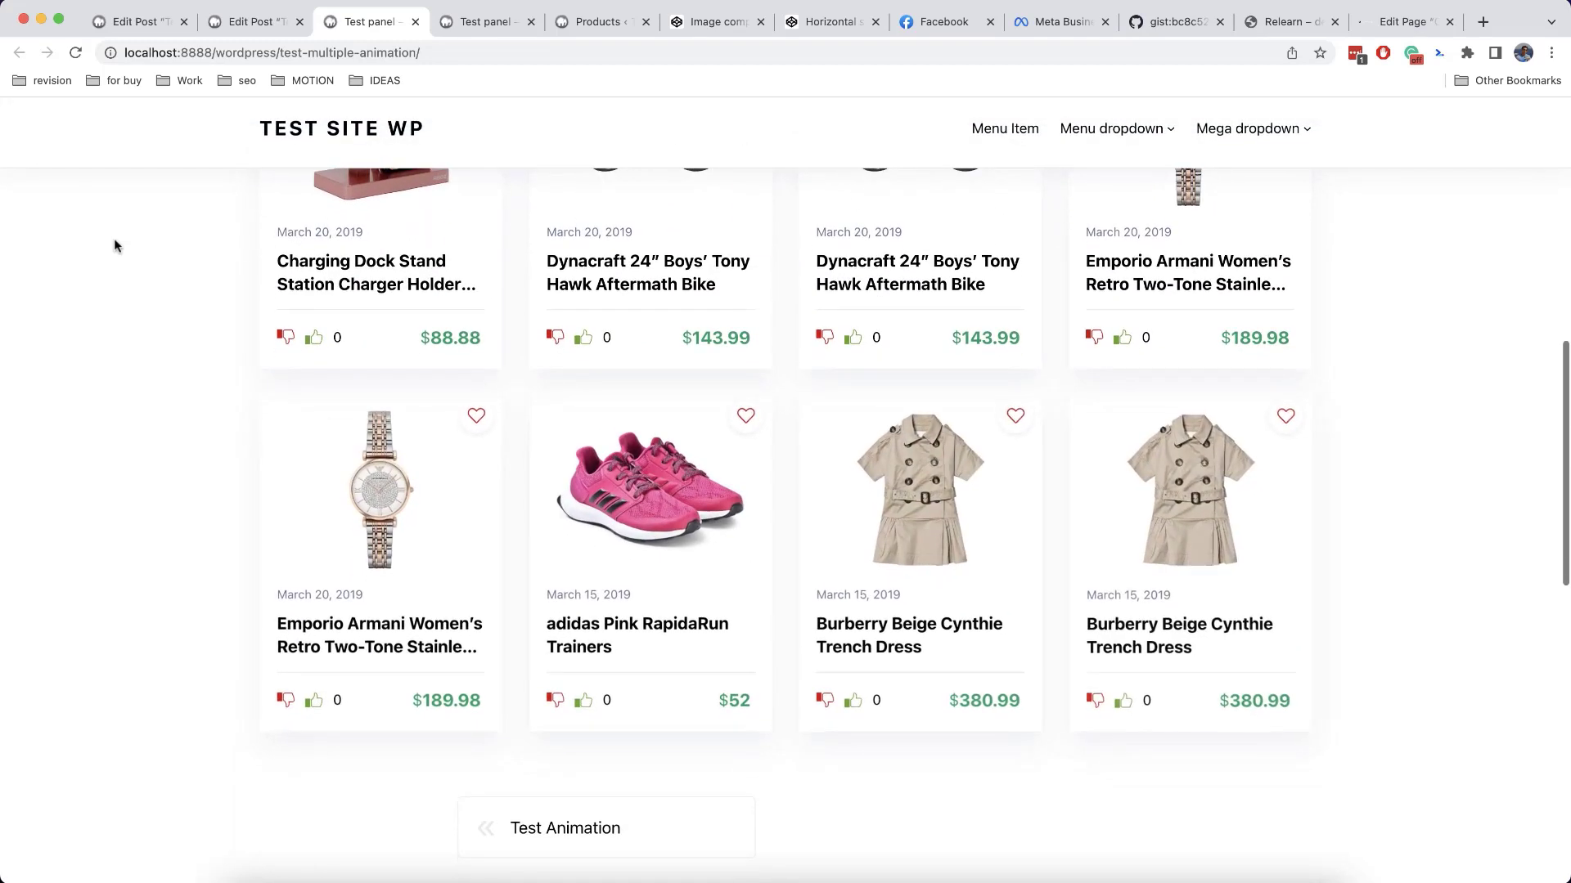
Scroll the preview, then set the GreenSock Staggers demo to stagger from the end.
{"action": "scroll", "coordinate": [115, 238], "scroll_direction": "up", "scroll_amount": 10}
{"action": "scroll", "coordinate": [115, 238], "scroll_direction": "down", "scroll_amount": 10}
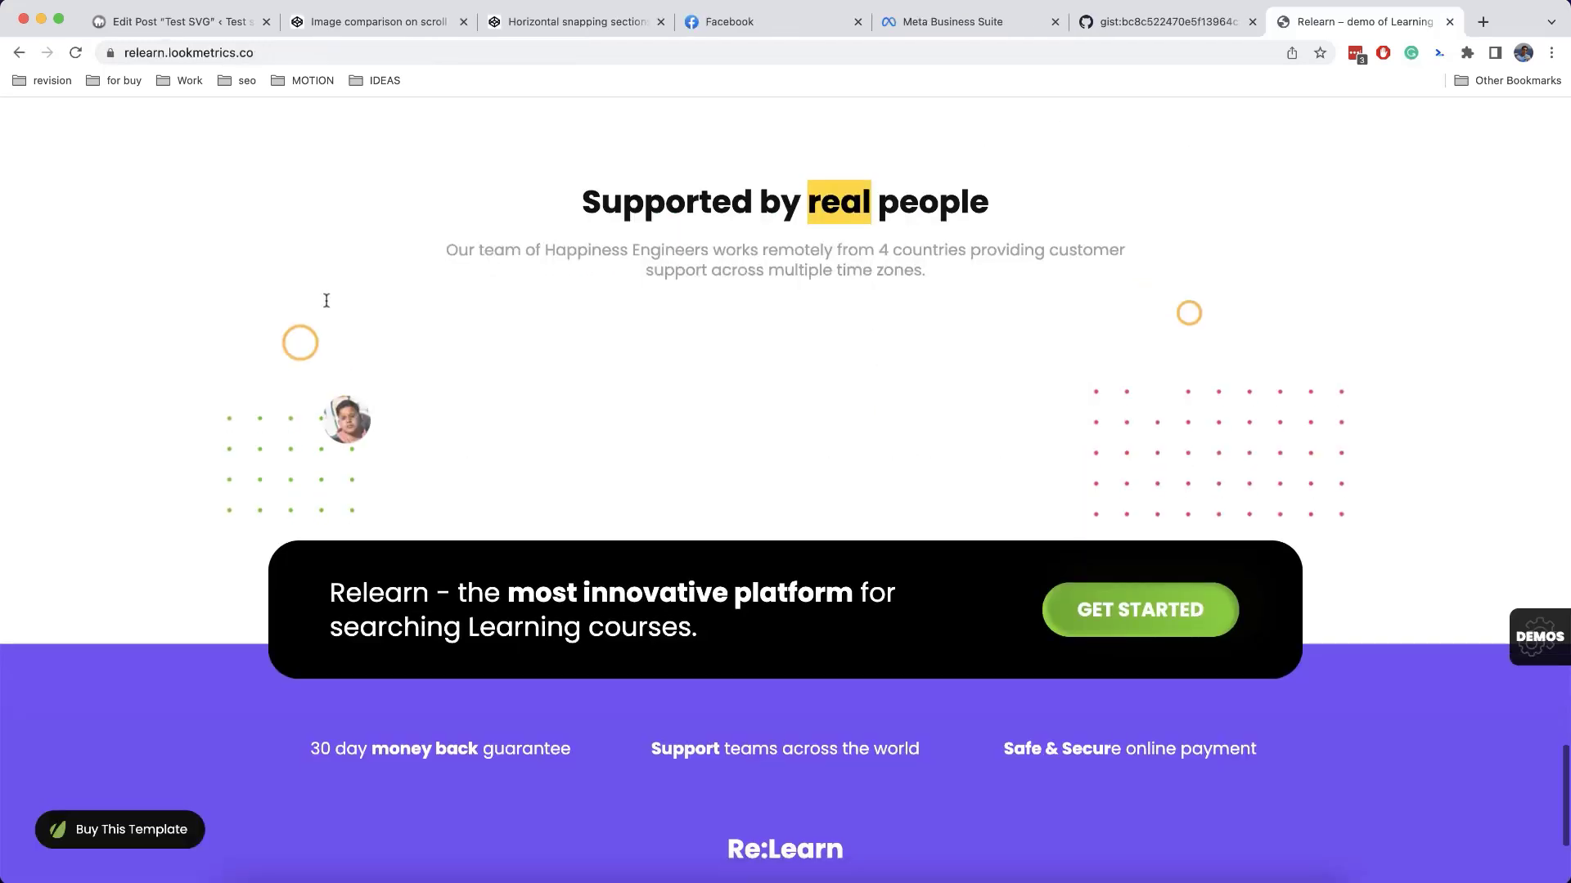
{"action": "scroll", "coordinate": [326, 303], "scroll_direction": "down", "scroll_amount": 1}
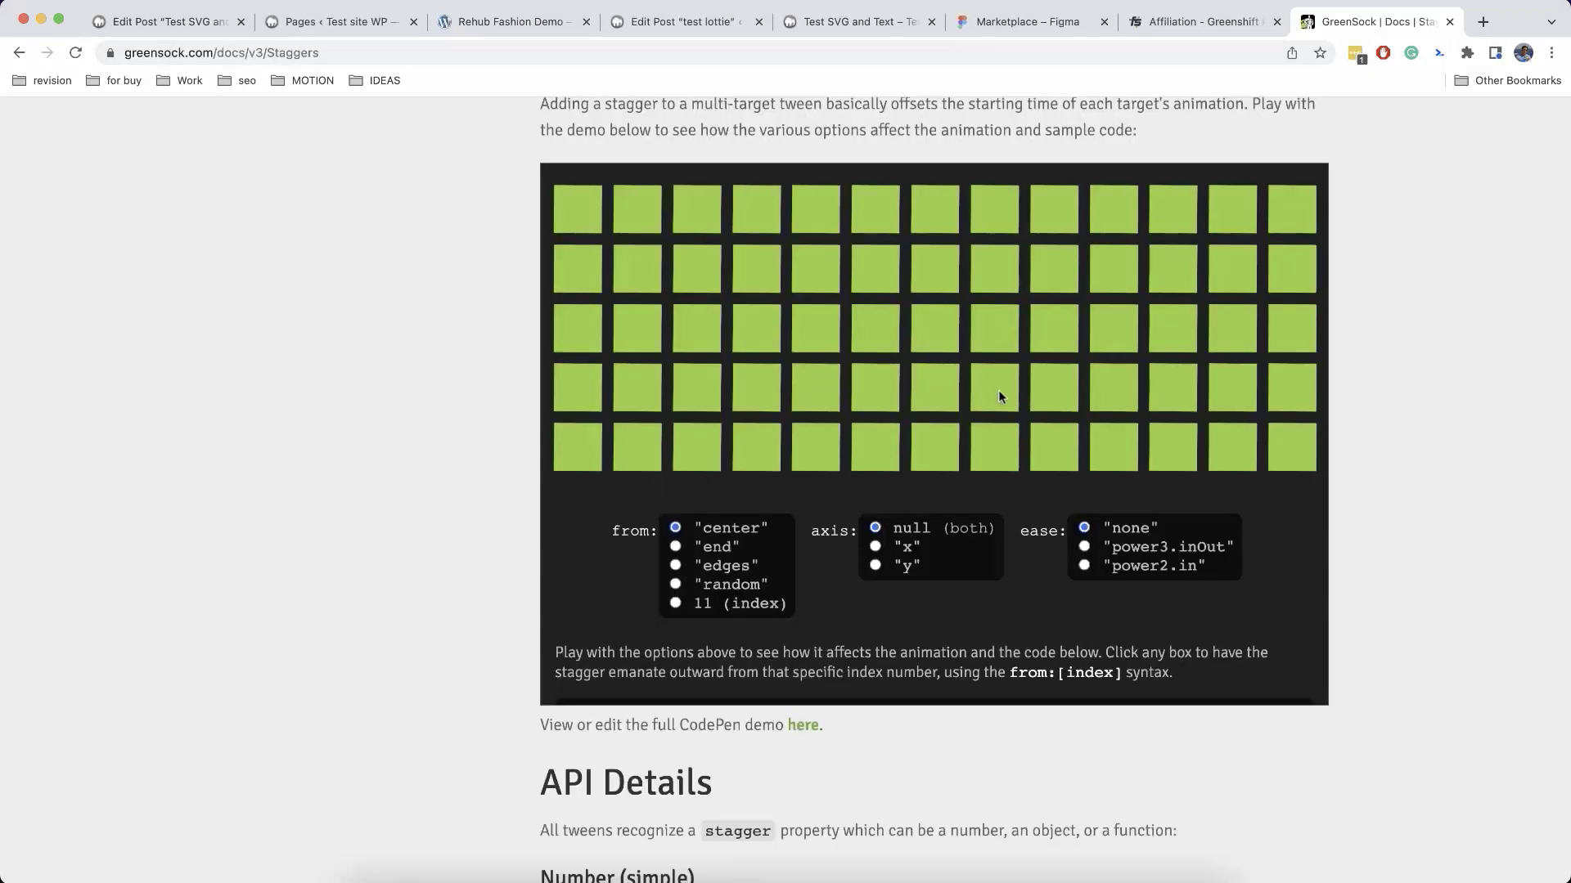
{"action": "left_click", "coordinate": [675, 546]}
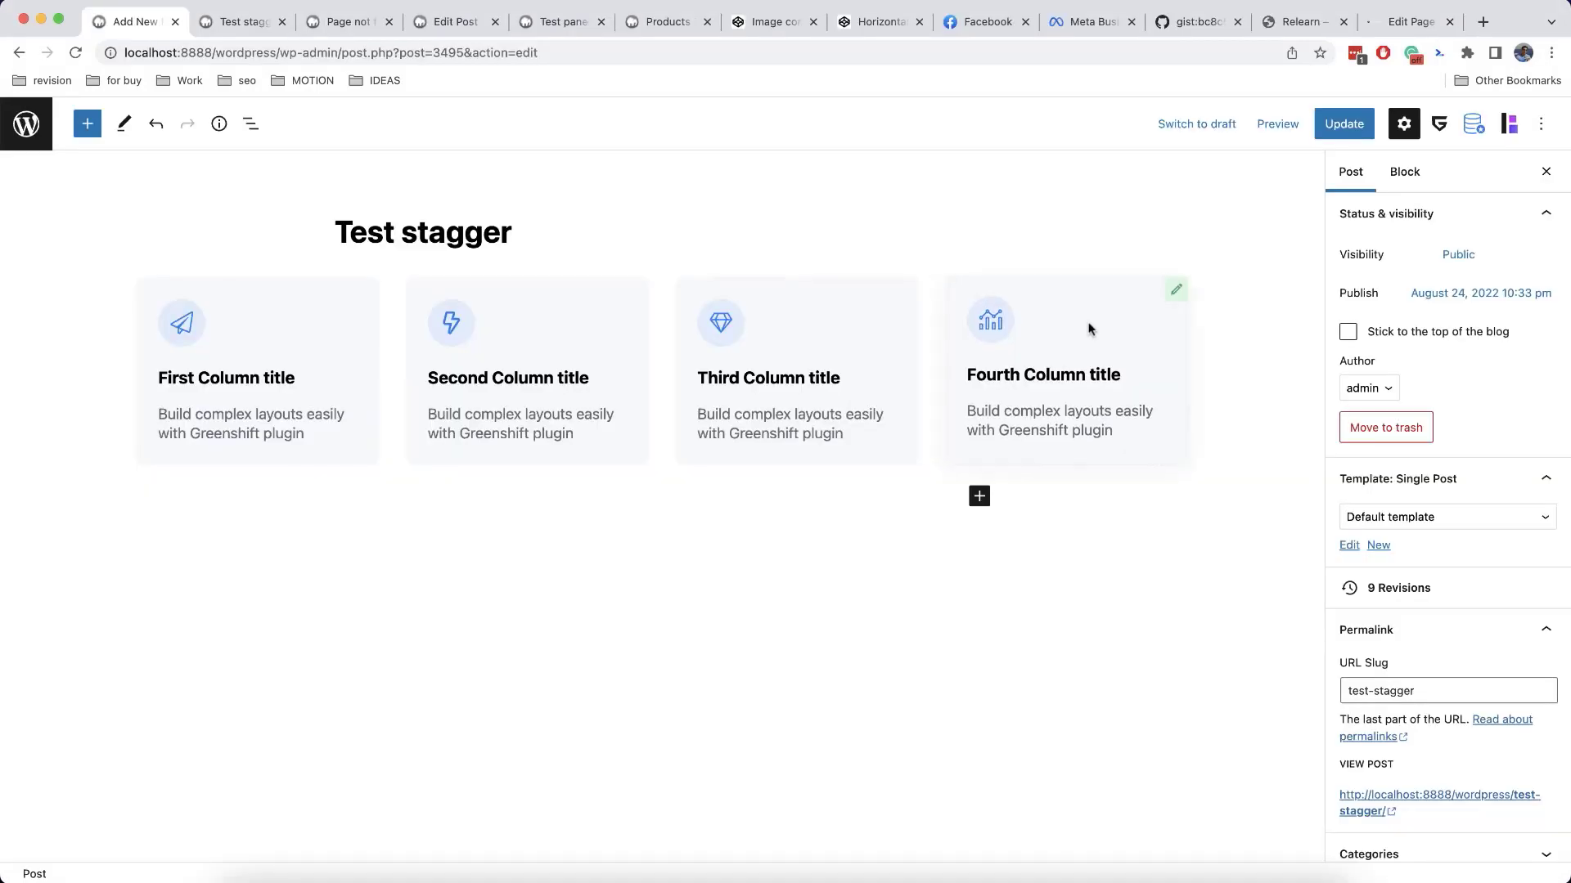
Select the columns' parent container and enable GSAP animation with staggered child blocks.
{"action": "left_click", "coordinate": [1166, 309]}
{"action": "left_click", "coordinate": [965, 245]}
{"action": "left_click", "coordinate": [1472, 319]}
{"action": "scroll", "coordinate": [1420, 403], "scroll_direction": "down", "scroll_amount": 1}
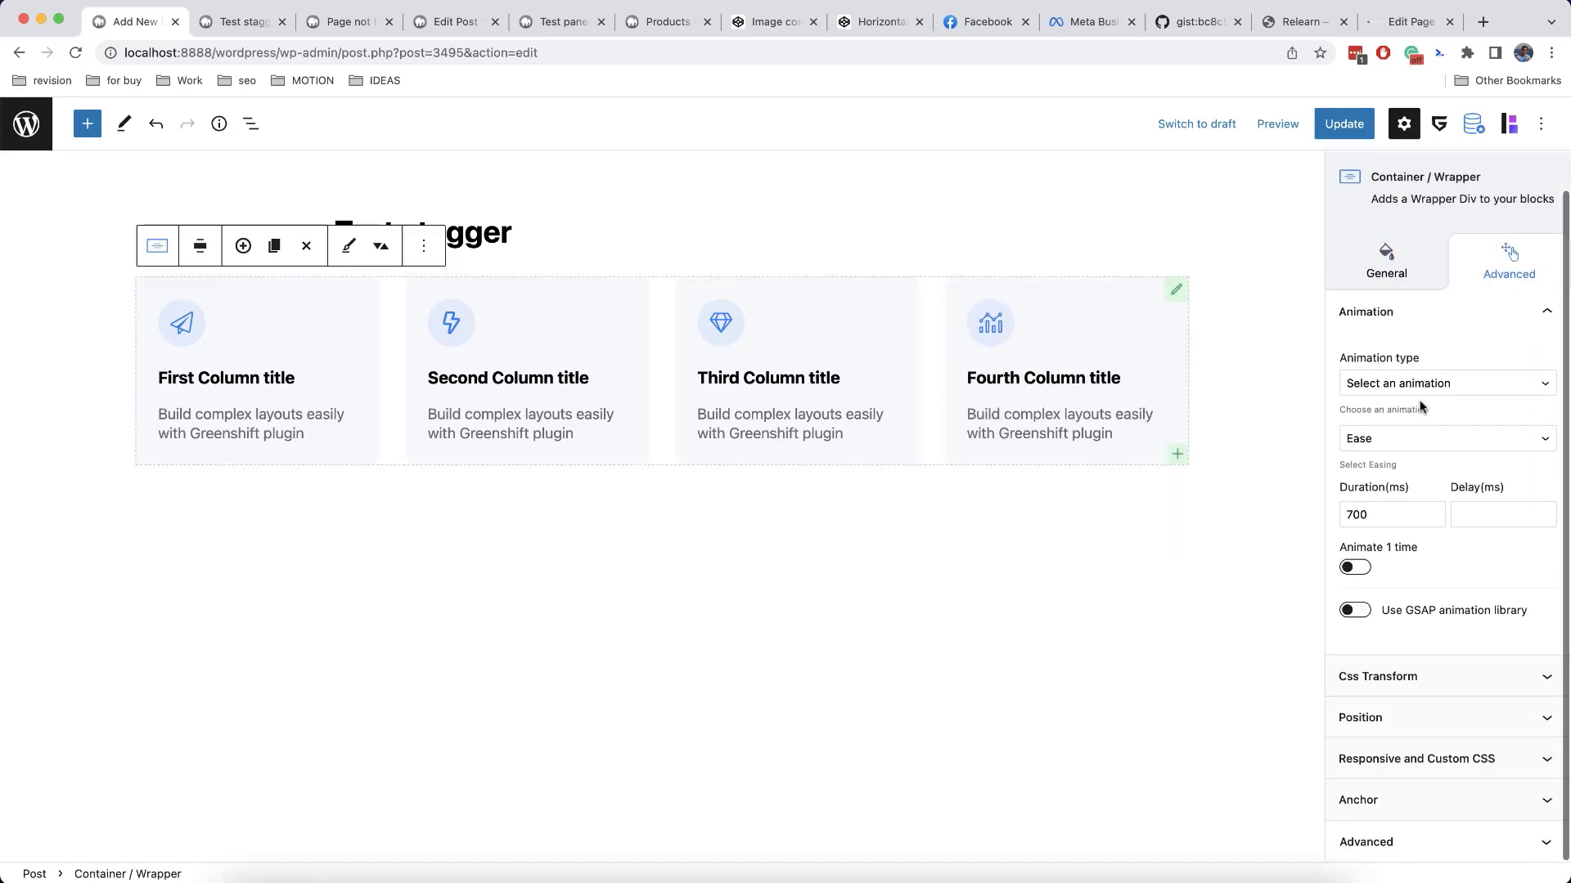
{"action": "left_click", "coordinate": [1356, 610]}
{"action": "scroll", "coordinate": [1426, 605], "scroll_direction": "down", "scroll_amount": 2}
{"action": "scroll", "coordinate": [1426, 605], "scroll_direction": "down", "scroll_amount": 1}
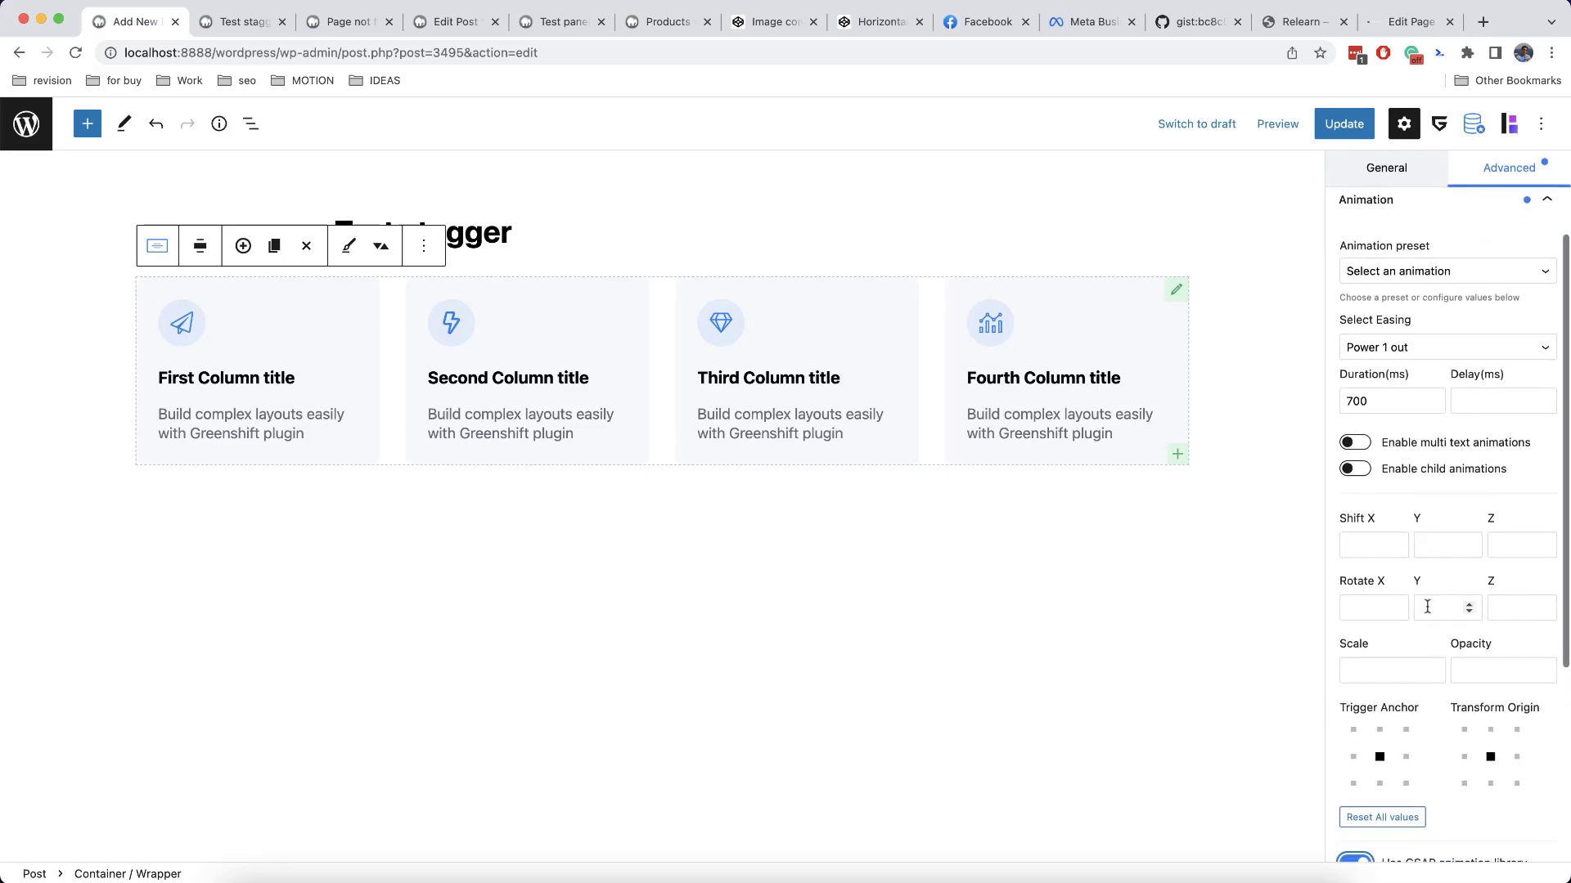
{"action": "left_click", "coordinate": [1410, 480]}
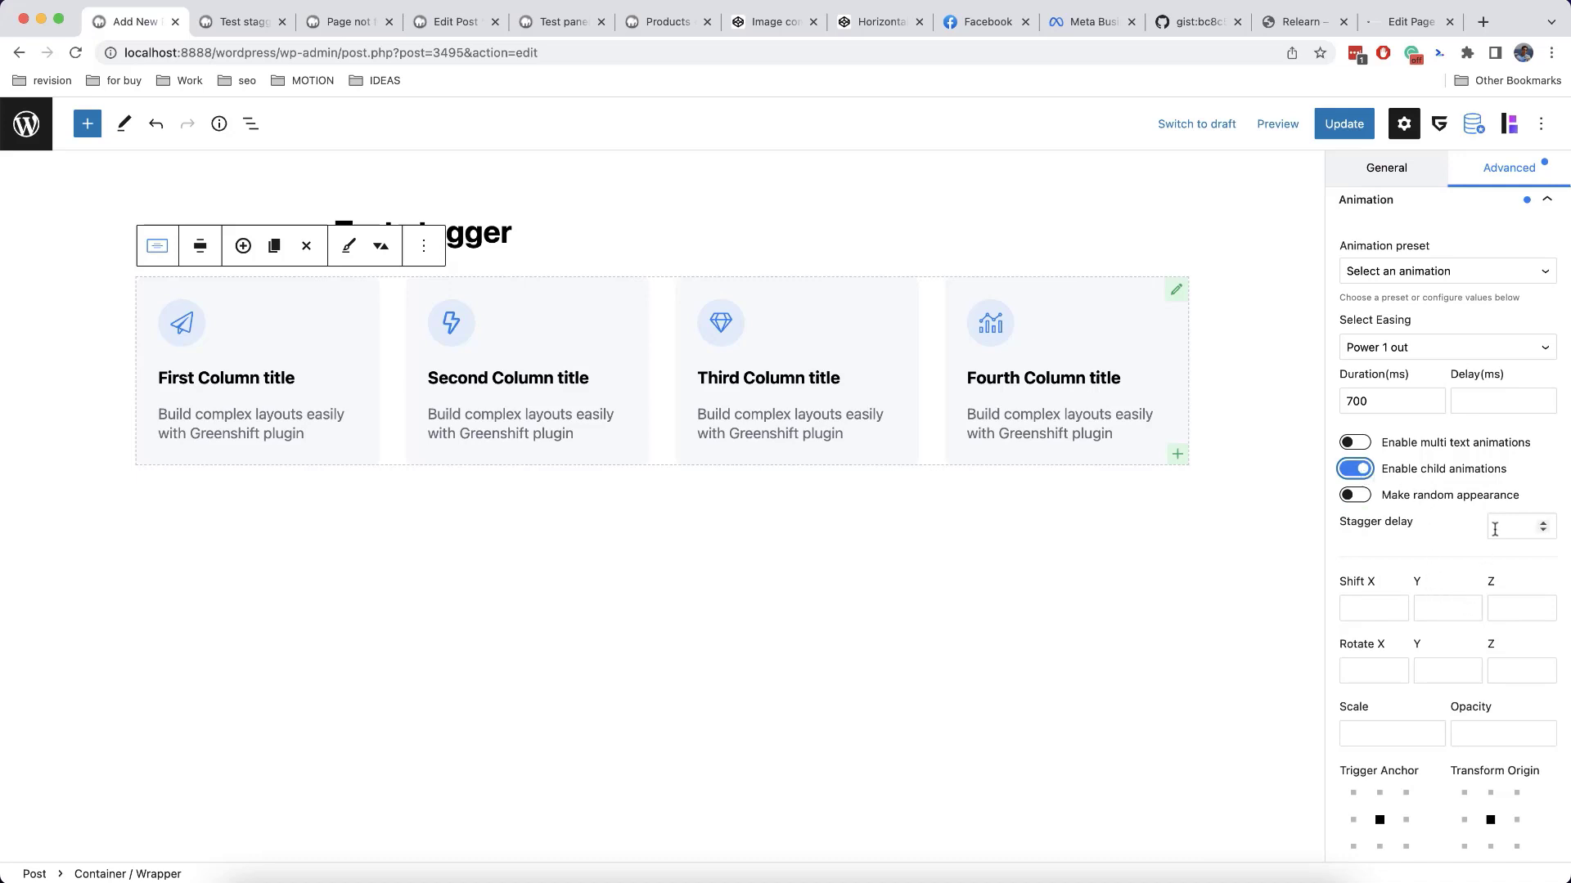
Set stagger delay, Y shift 20 and opacity 0, then remove the columns container.
{"action": "left_click", "coordinate": [1496, 529]}
{"action": "scroll", "coordinate": [1497, 577], "scroll_direction": "down", "scroll_amount": 1}
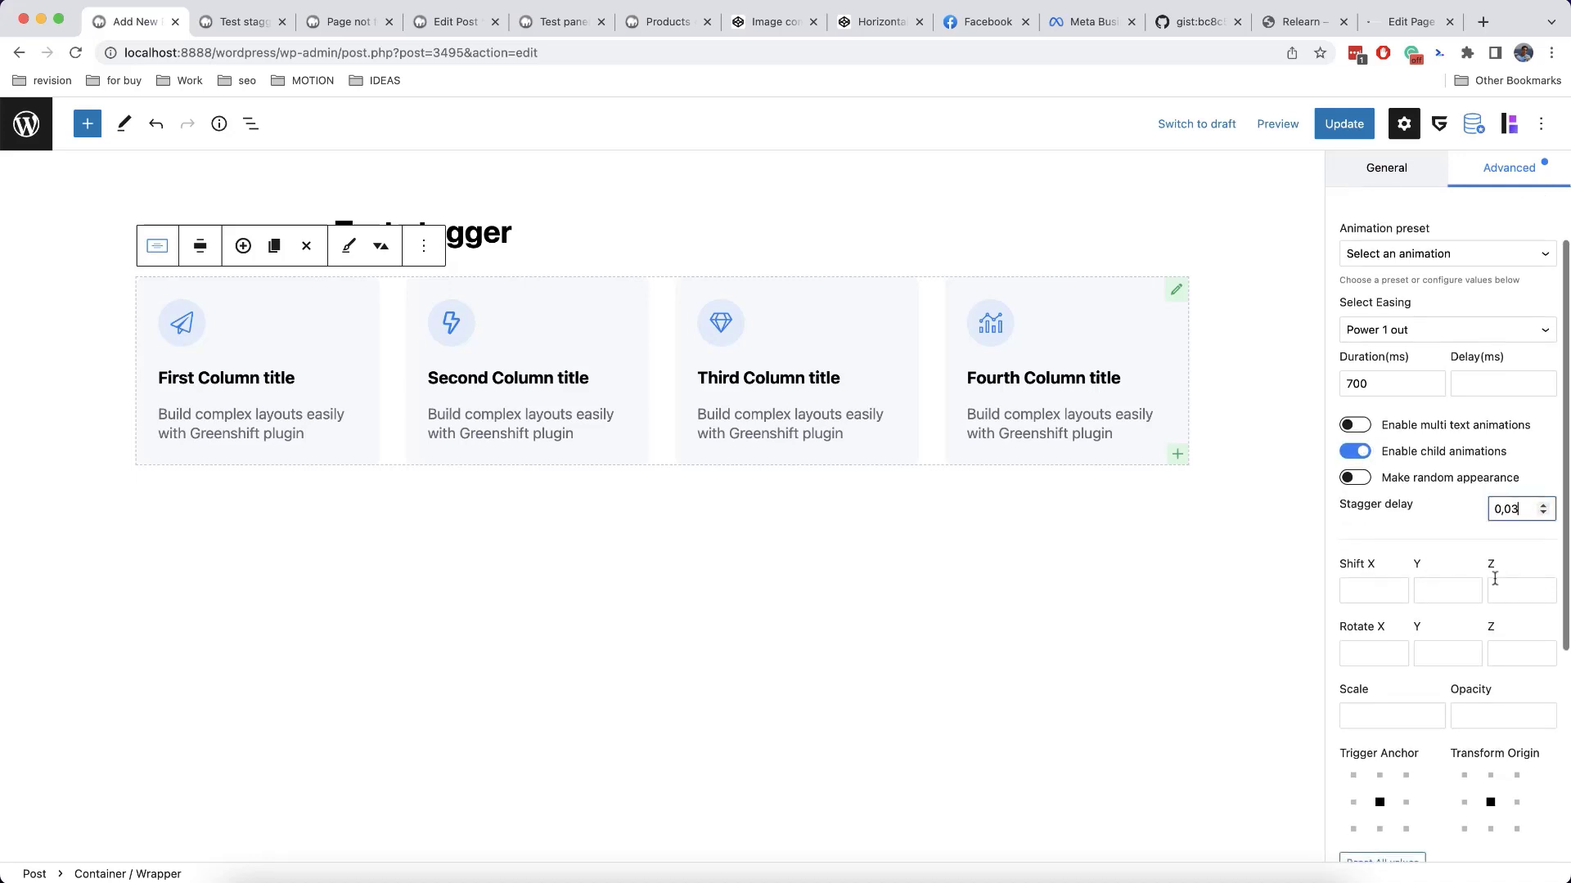
{"action": "left_click", "coordinate": [1464, 591]}
{"action": "type", "text": "20"}
{"action": "left_click", "coordinate": [1472, 716]}
{"action": "type", "text": "0"}
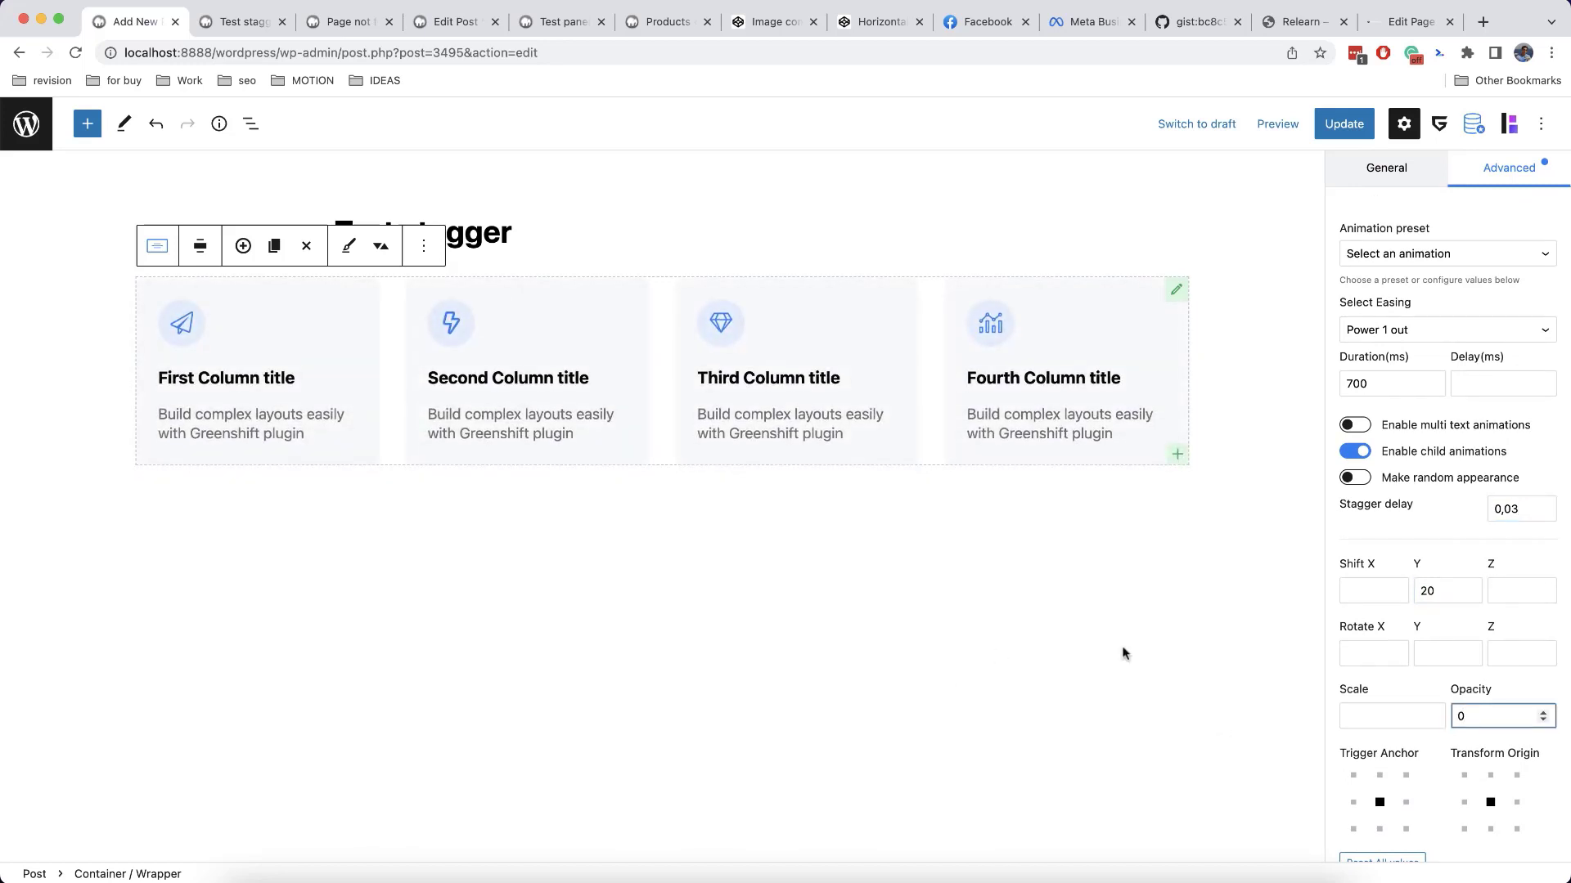
{"action": "scroll", "coordinate": [1510, 630], "scroll_direction": "down", "scroll_amount": 2}
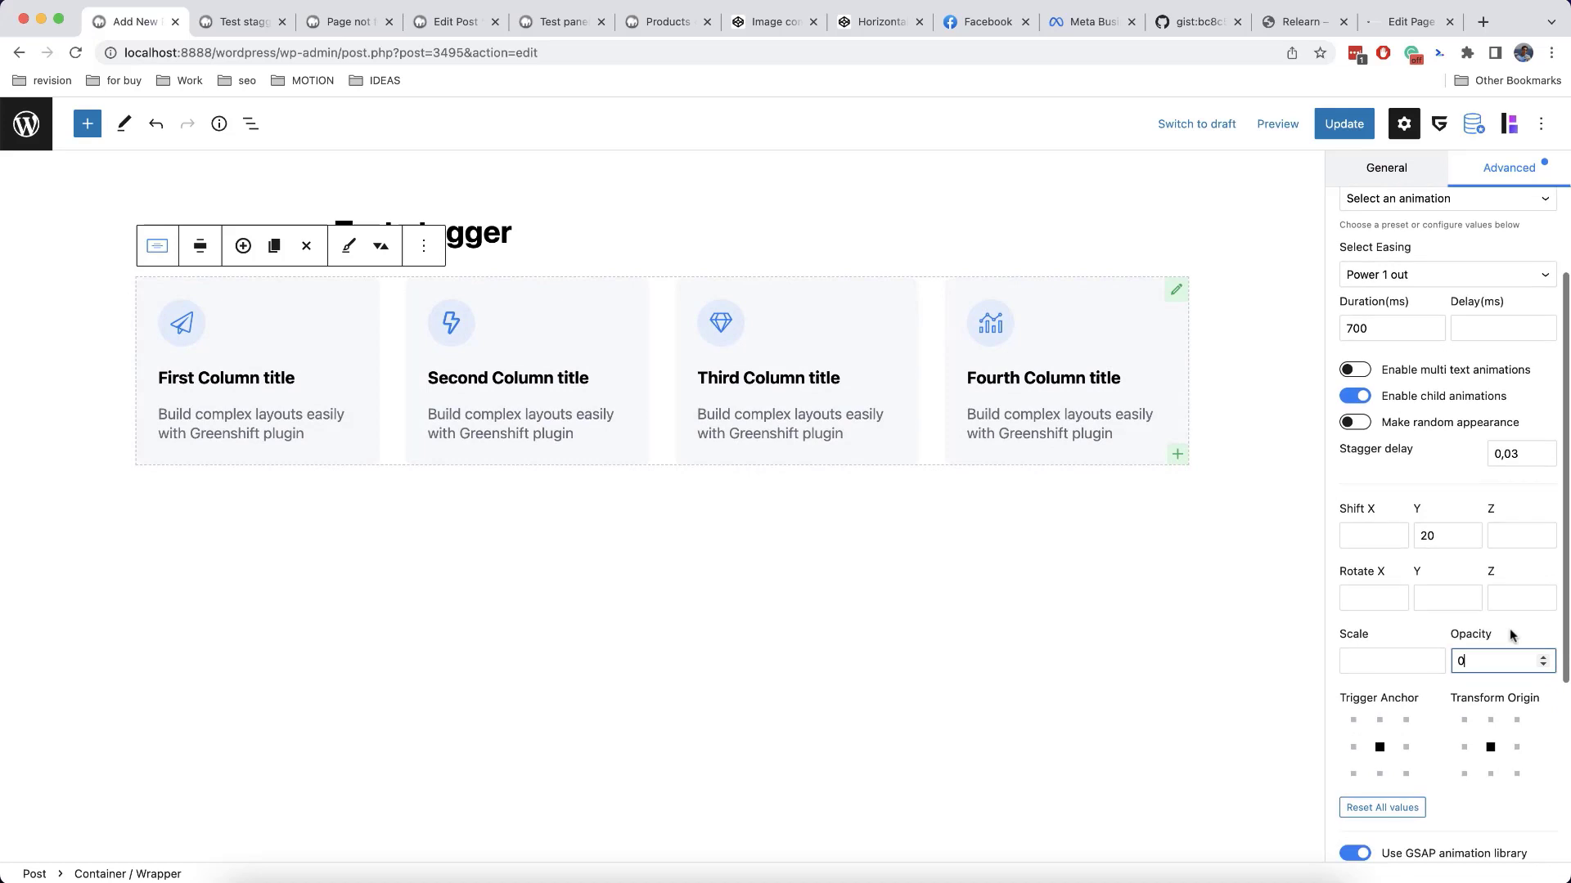
{"action": "double_click", "coordinate": [1509, 454]}
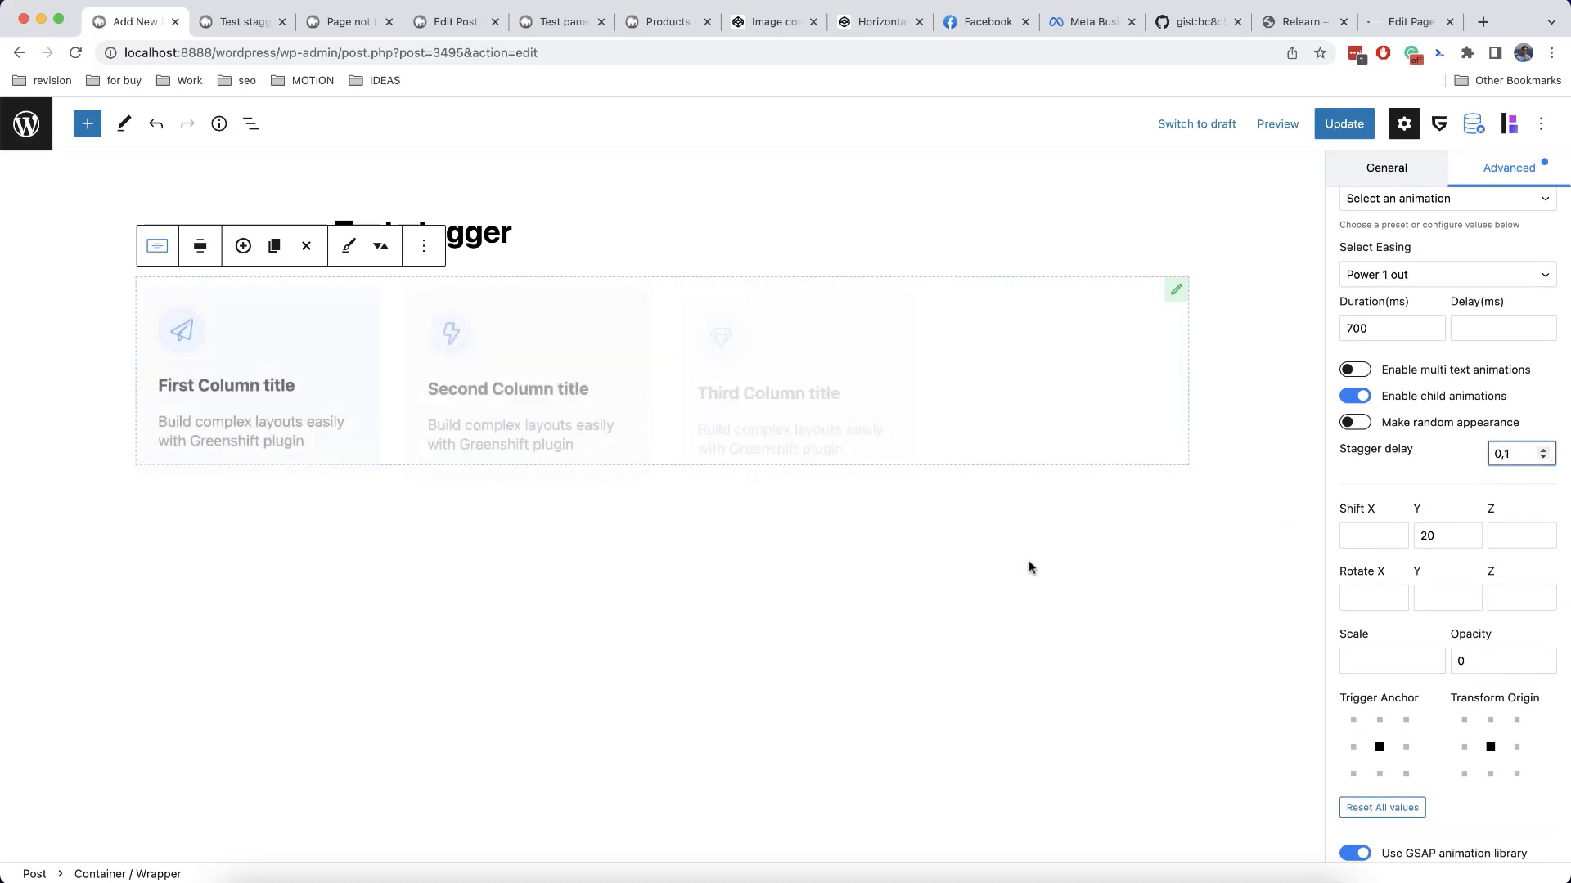
{"action": "left_click", "coordinate": [424, 250]}
{"action": "left_click", "coordinate": [470, 615]}
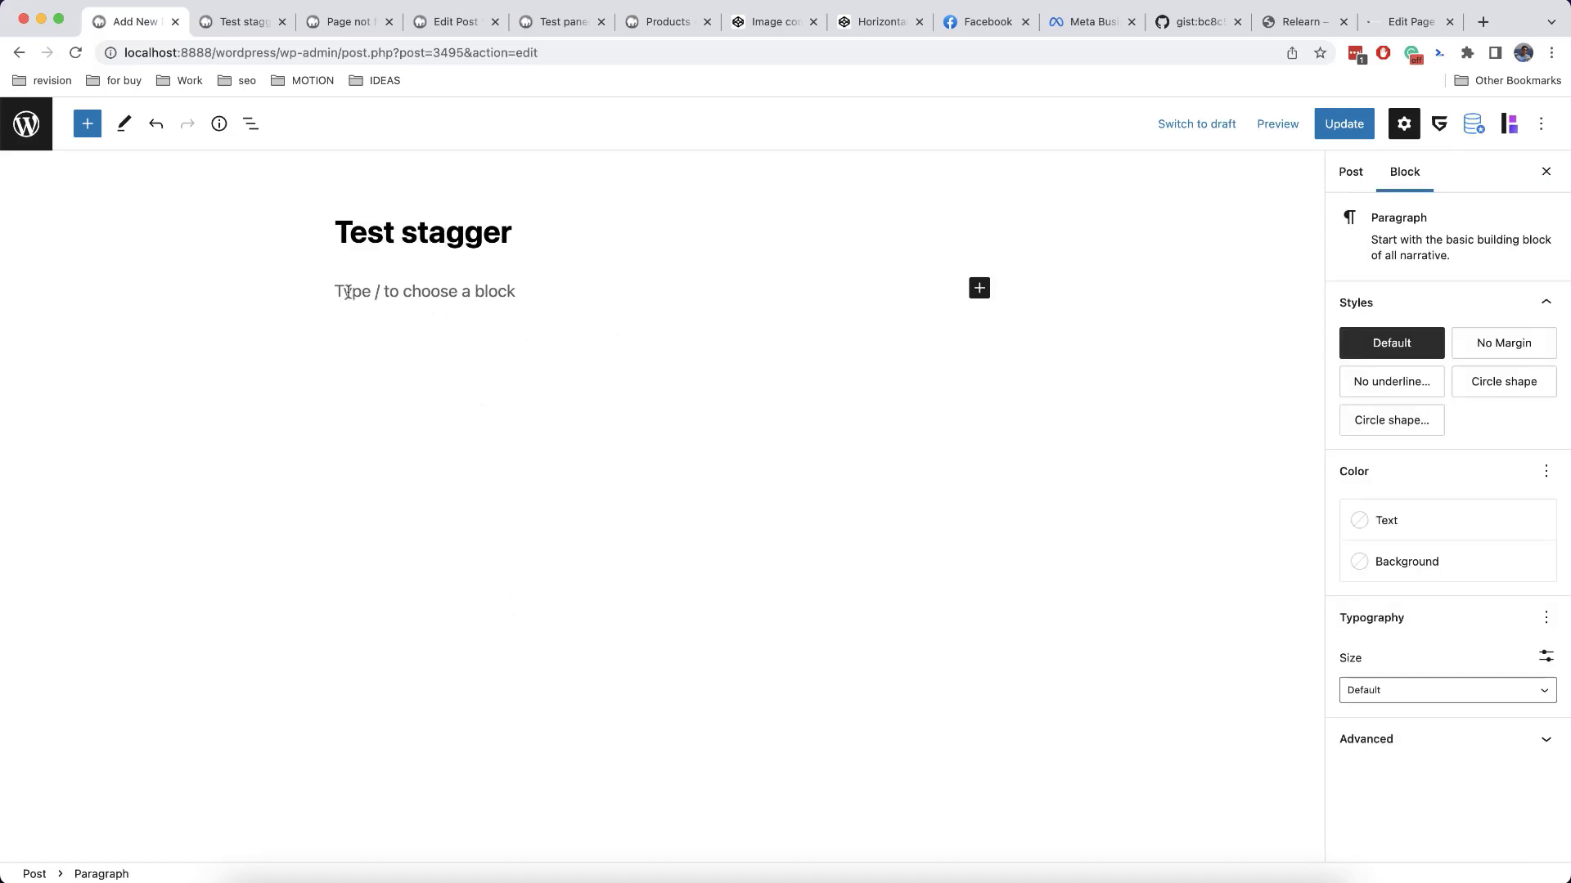
Insert an Animation Container block and set its type to Stagger.
{"action": "type", "text": "/"}
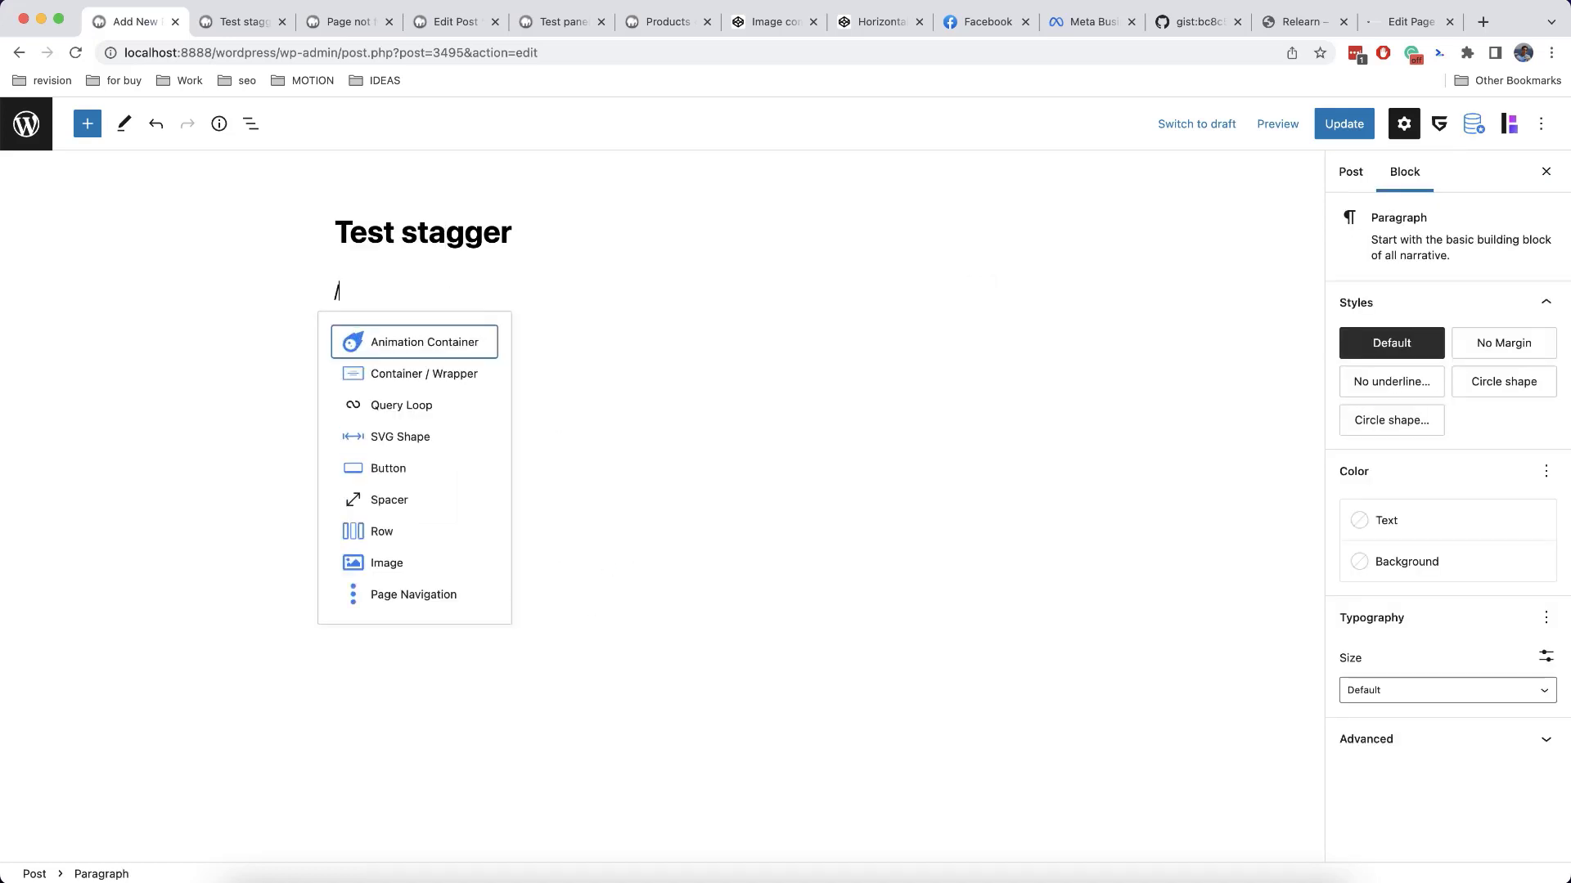
{"action": "left_click", "coordinate": [403, 350]}
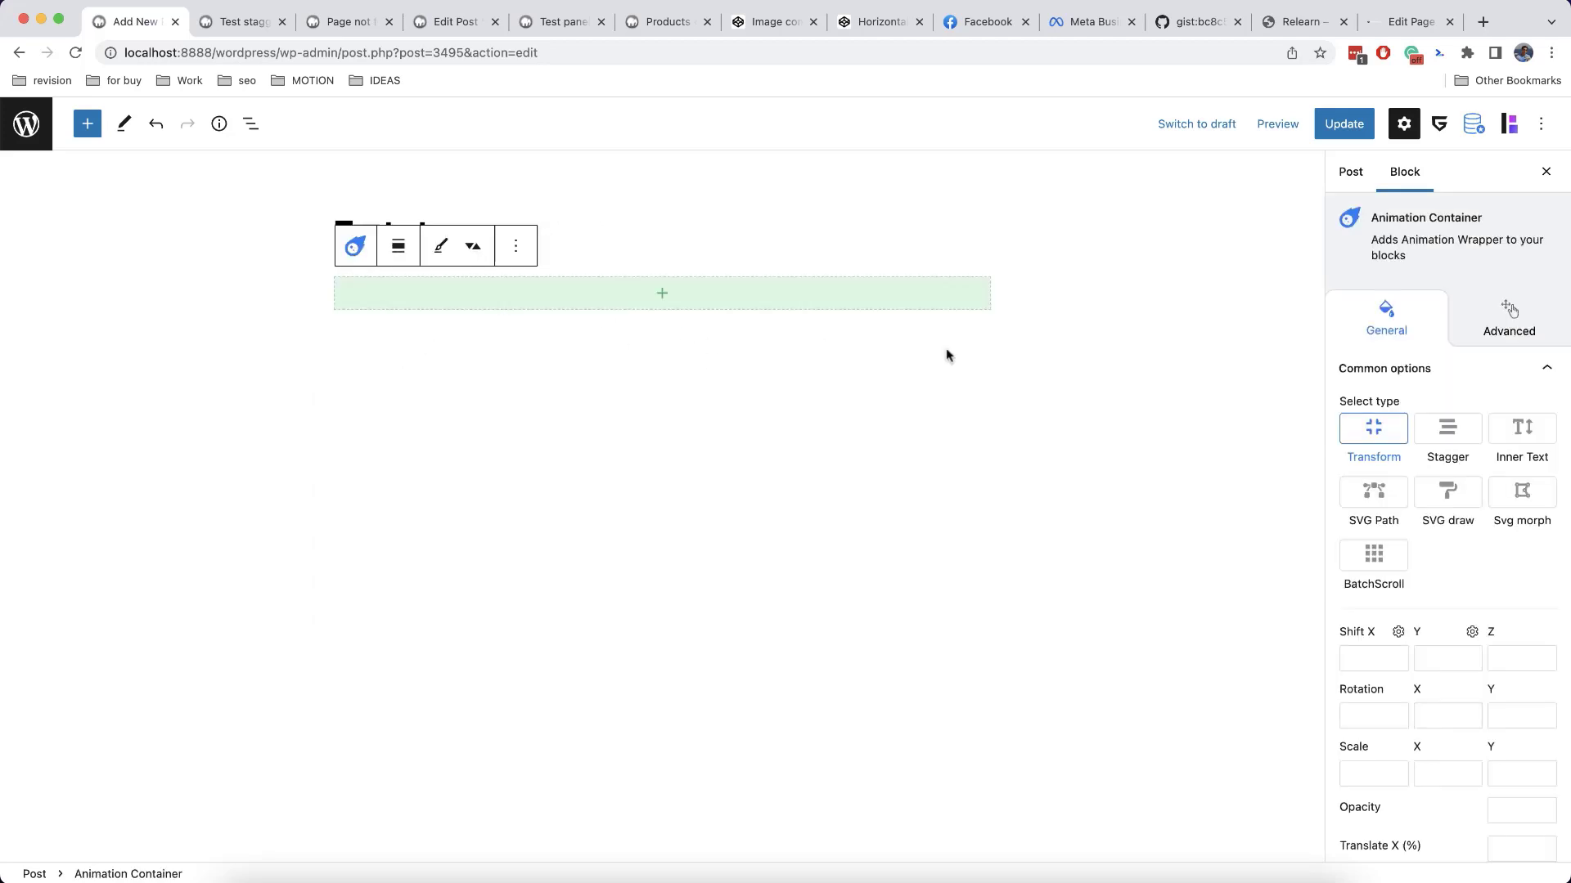
{"action": "left_click", "coordinate": [1452, 445]}
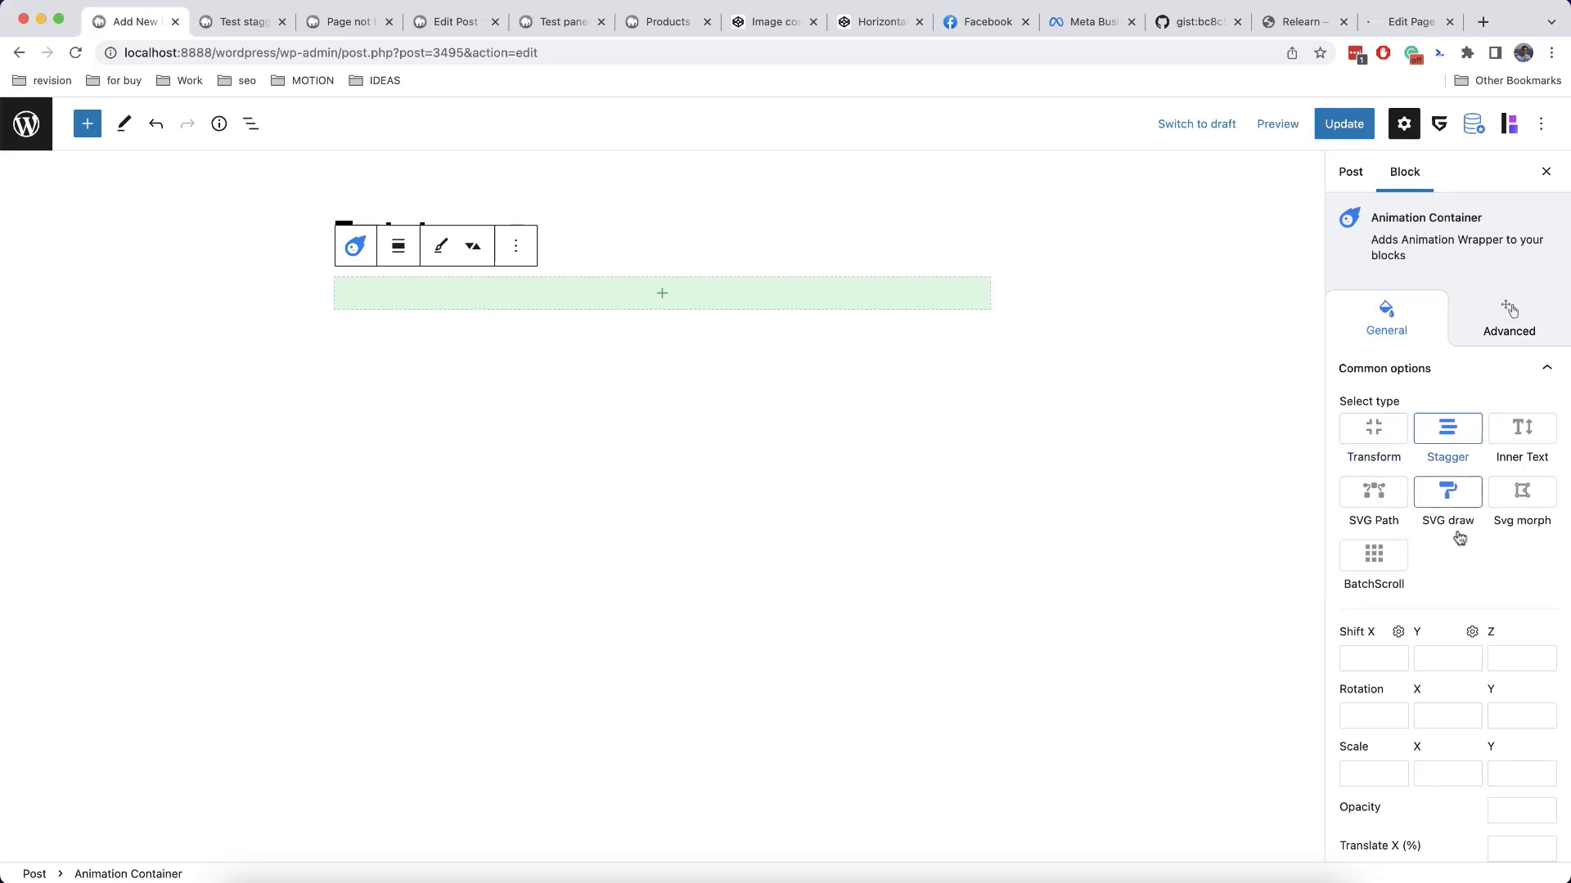
{"action": "scroll", "coordinate": [1458, 533], "scroll_direction": "down", "scroll_amount": 5}
{"action": "scroll", "coordinate": [1431, 568], "scroll_direction": "down", "scroll_amount": 2}
{"action": "scroll", "coordinate": [1438, 520], "scroll_direction": "down", "scroll_amount": 2}
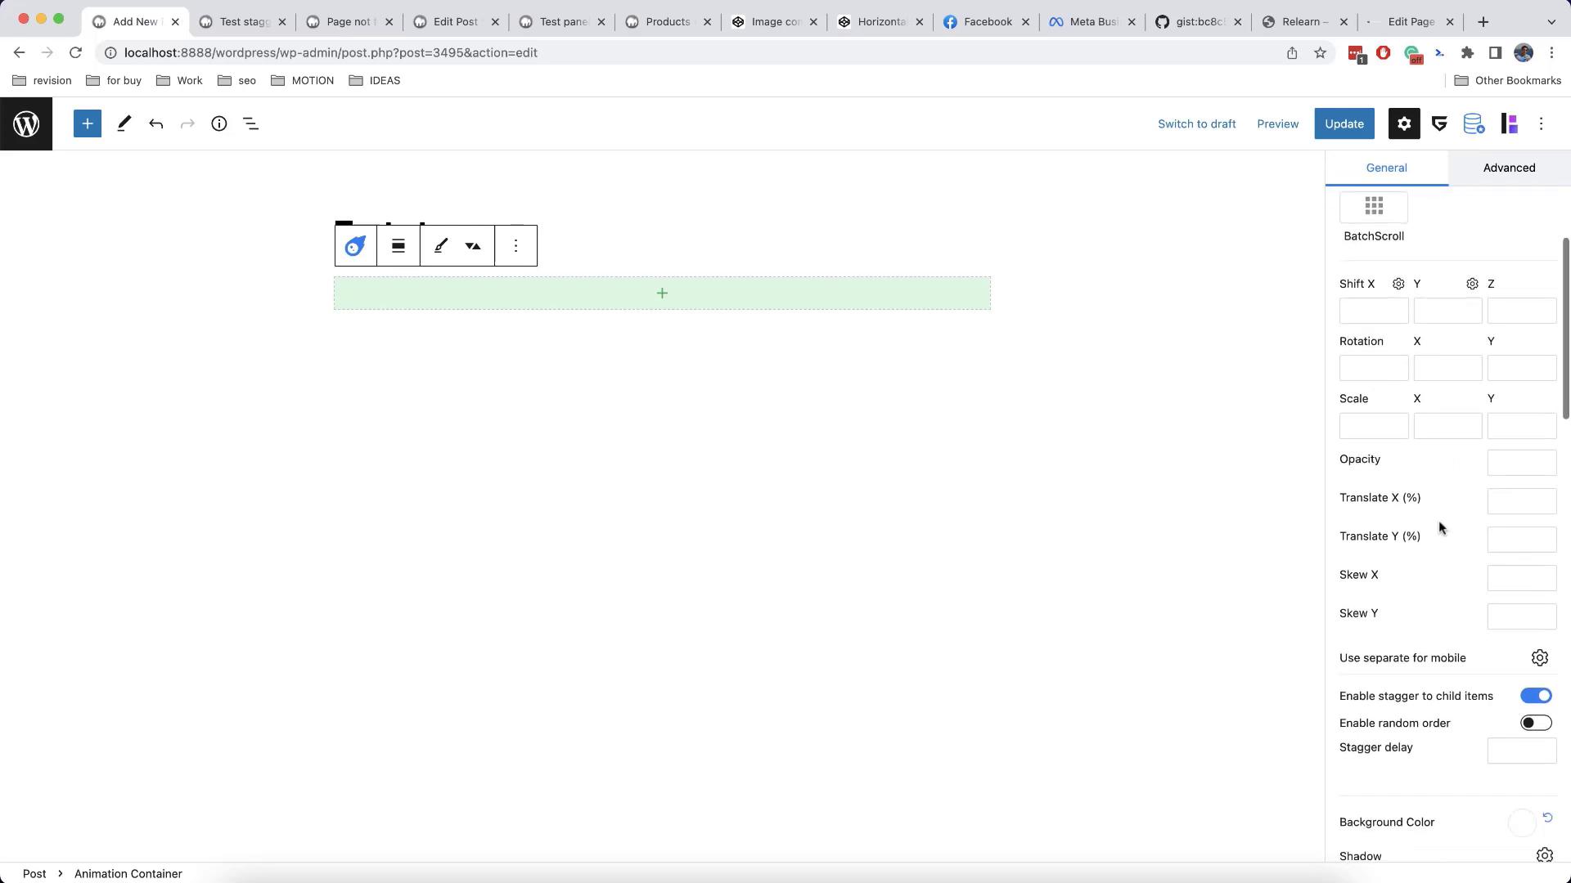
{"action": "scroll", "coordinate": [1417, 610], "scroll_direction": "down", "scroll_amount": 12}
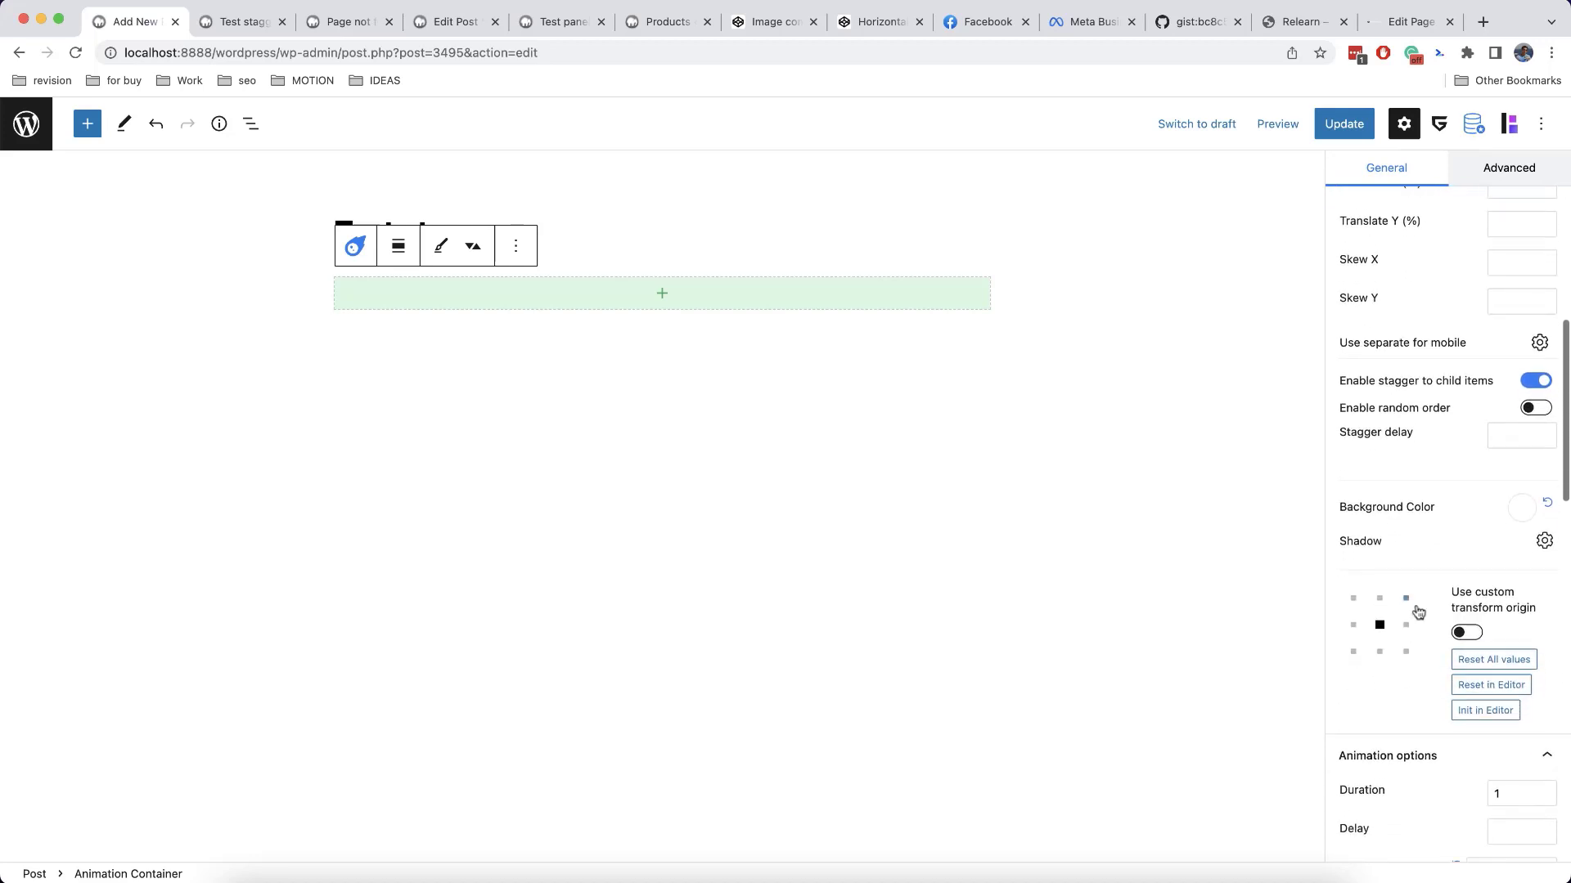
{"action": "scroll", "coordinate": [1415, 604], "scroll_direction": "up", "scroll_amount": 15}
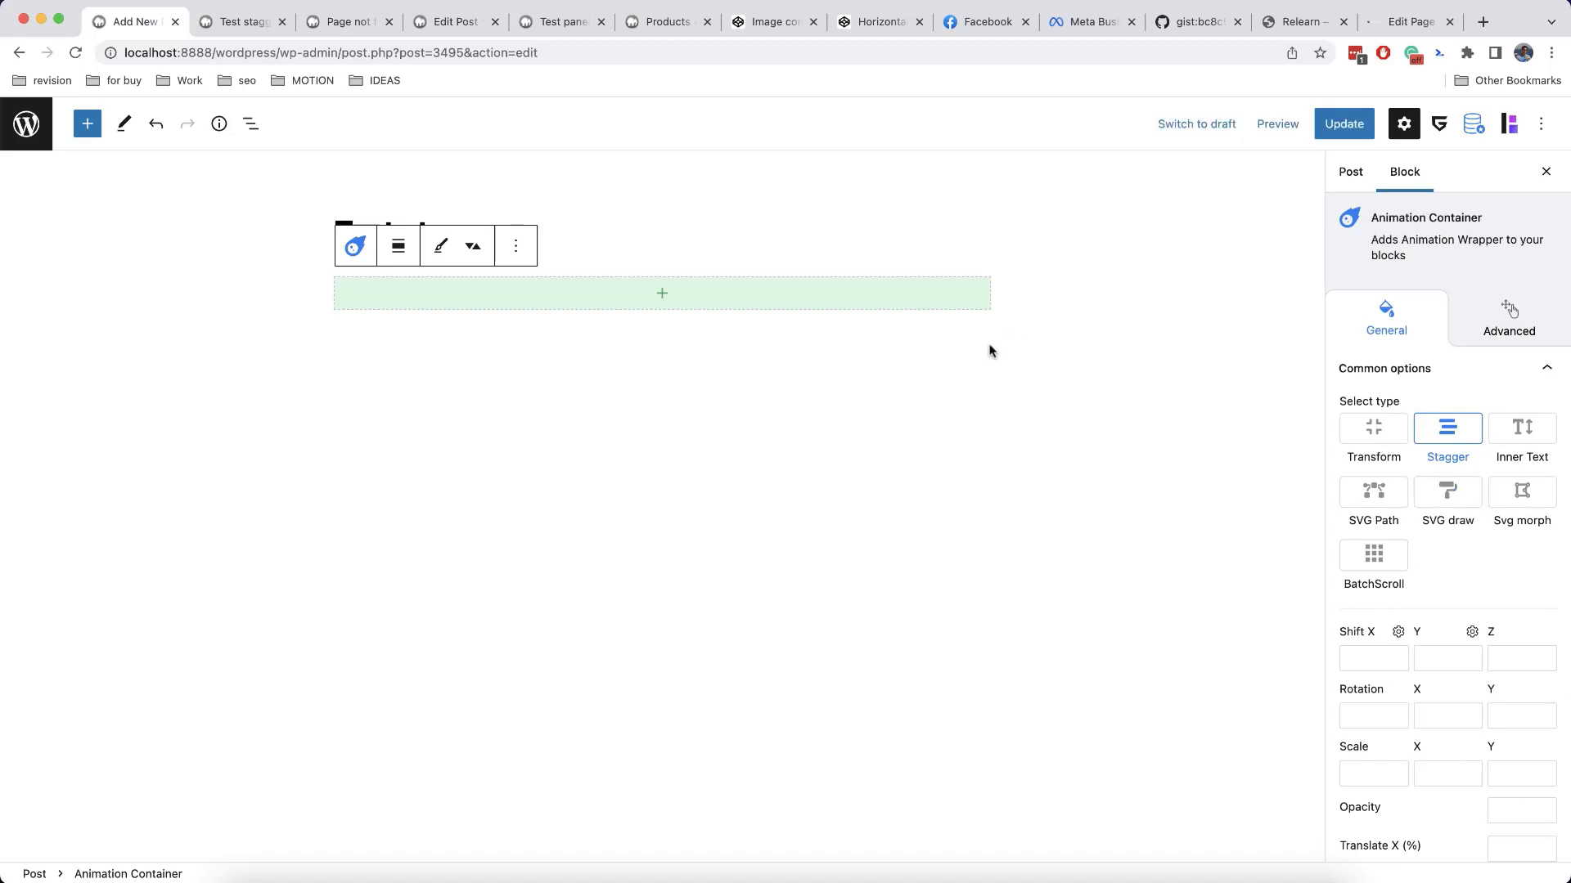
{"action": "scroll", "coordinate": [1504, 608], "scroll_direction": "down", "scroll_amount": 2}
{"action": "scroll", "coordinate": [1503, 608], "scroll_direction": "down", "scroll_amount": 6}
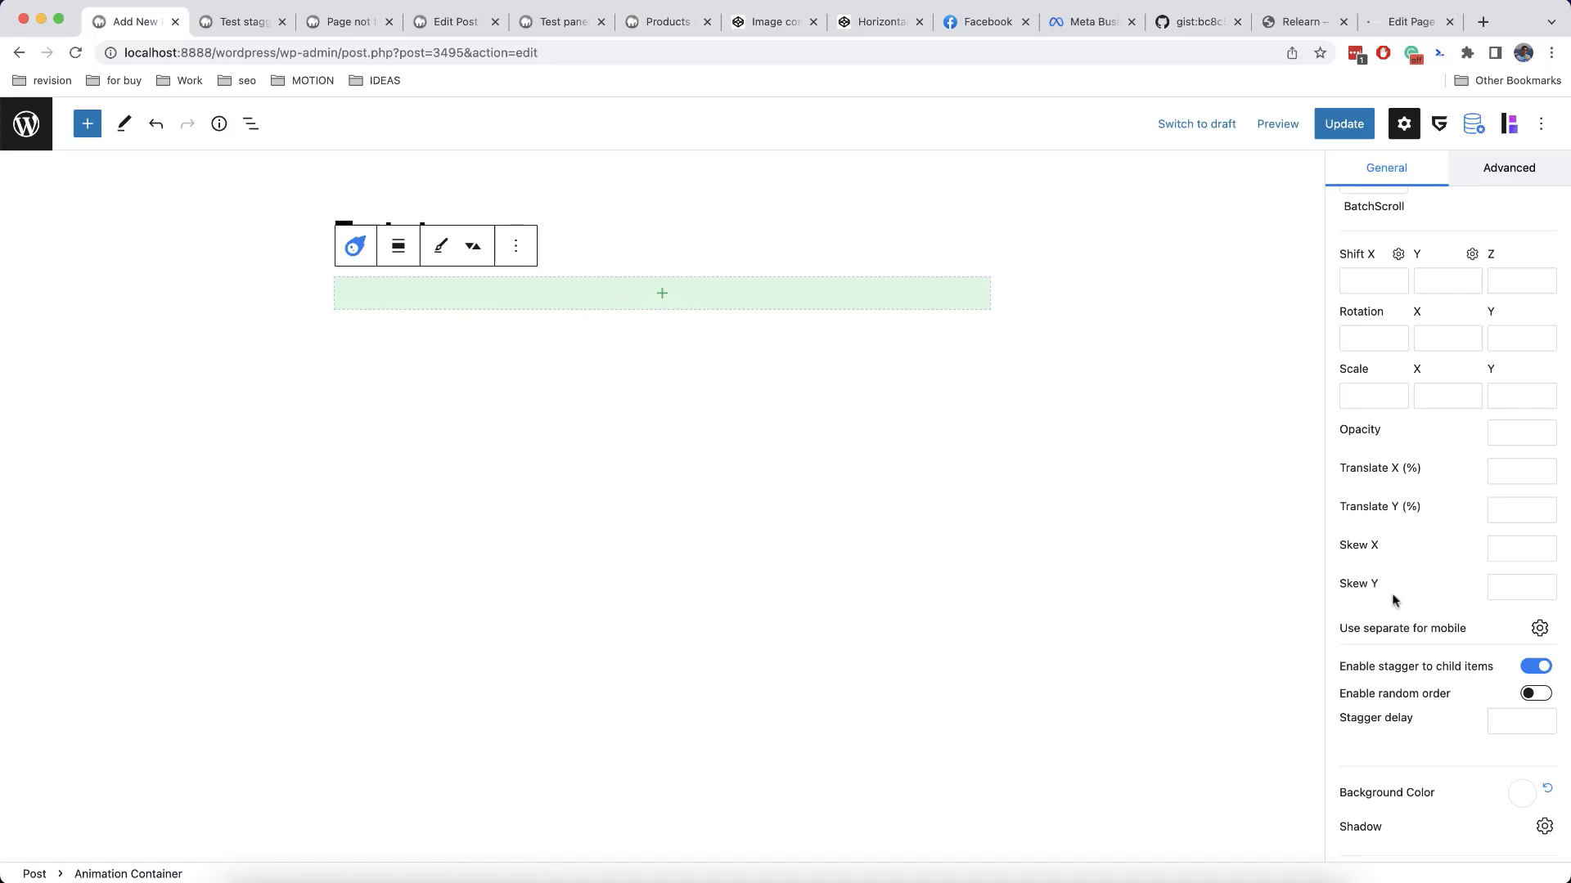
Switch off 'Enable stagger to child items' and focus the stagger class field.
{"action": "left_click", "coordinate": [1529, 674]}
{"action": "scroll", "coordinate": [1476, 685], "scroll_direction": "down", "scroll_amount": 3}
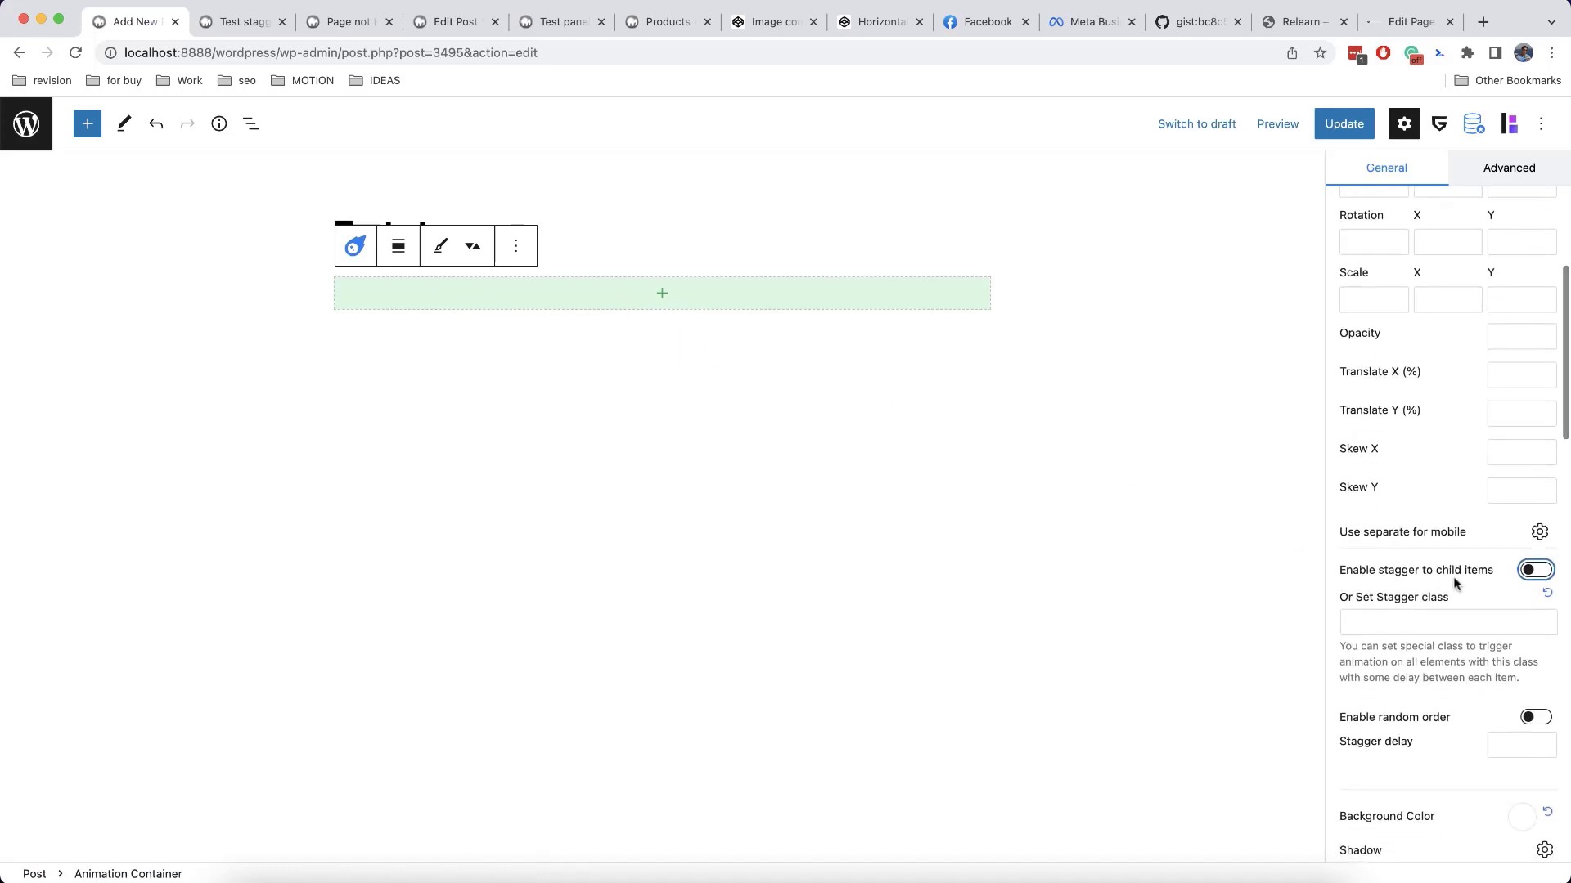
{"action": "scroll", "coordinate": [1471, 573], "scroll_direction": "down", "scroll_amount": 1}
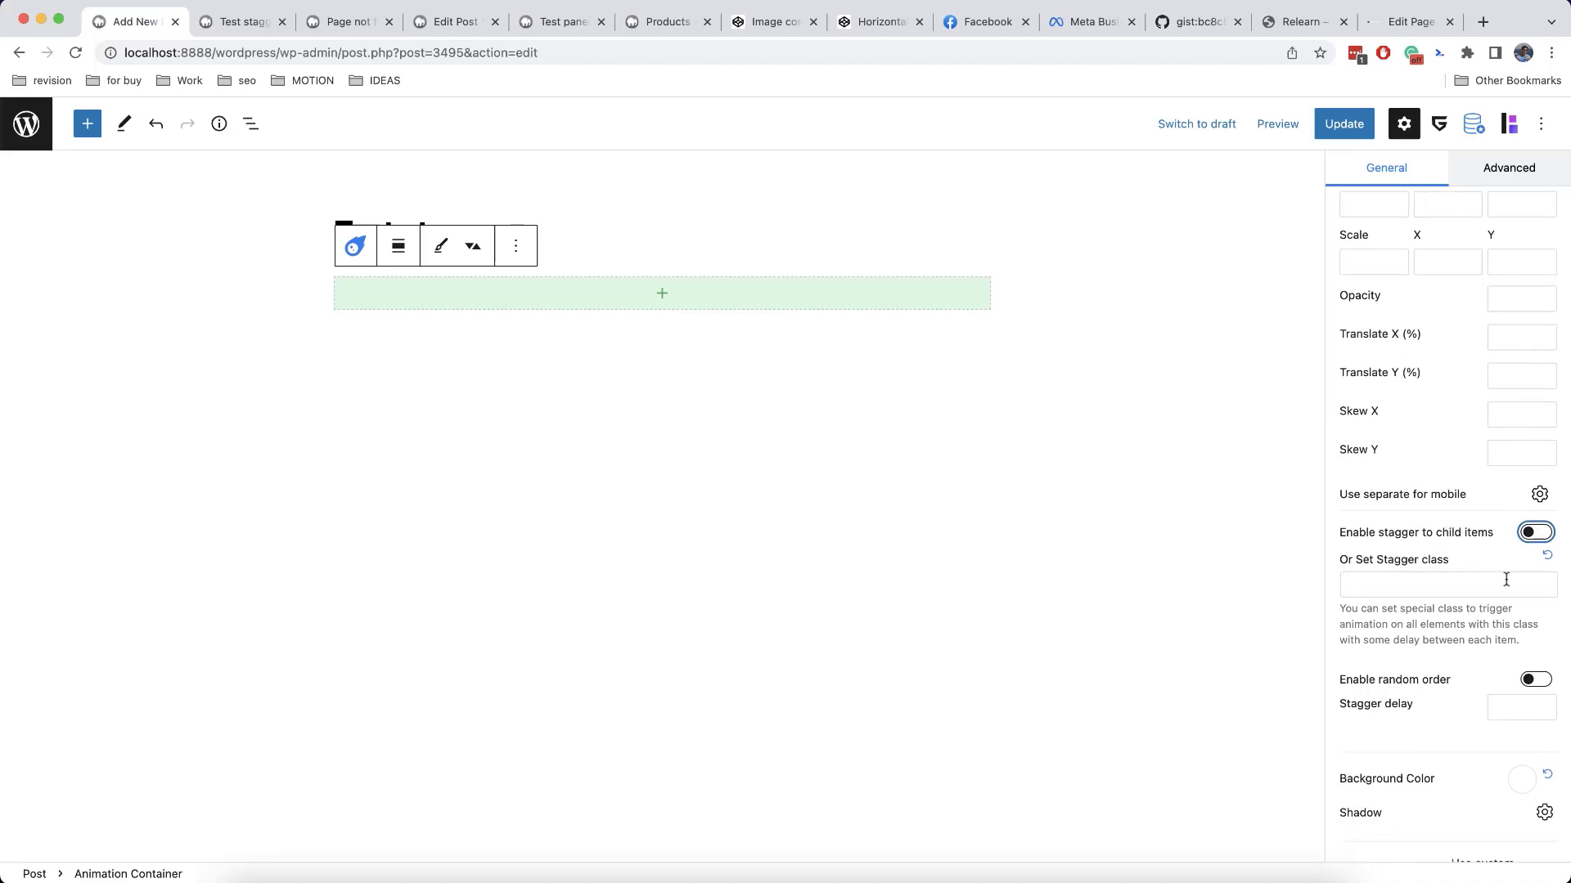
{"action": "left_click", "coordinate": [1506, 581]}
{"action": "left_click", "coordinate": [1437, 570]}
Inspect the Menu Item's li element and its wp-block-navigation-item class on the Test stagger page.
{"action": "left_click", "coordinate": [239, 23]}
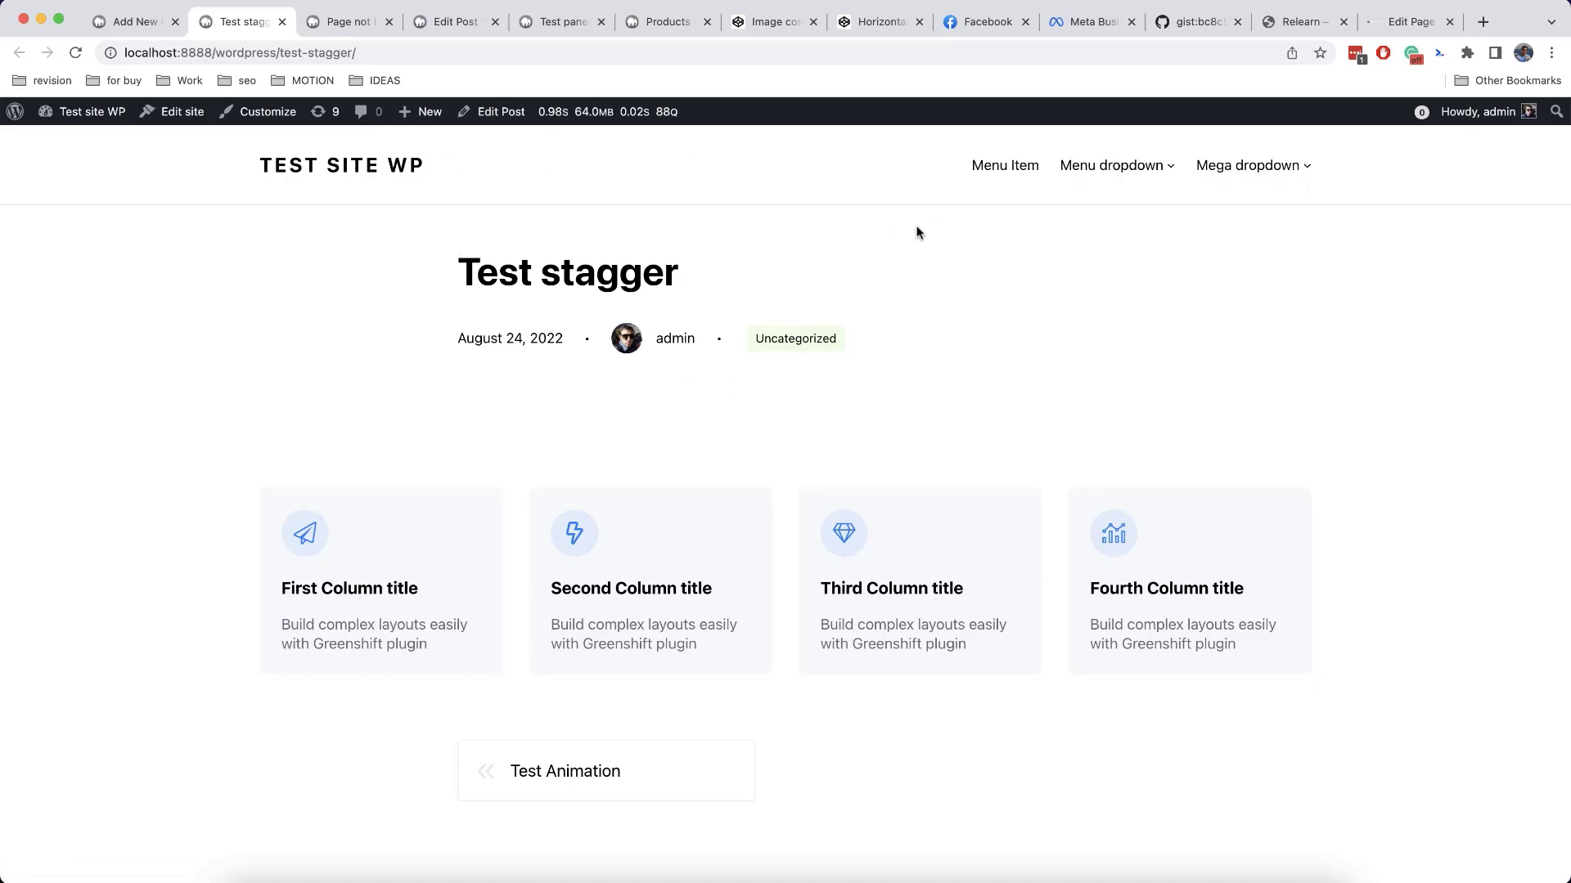
{"action": "right_click", "coordinate": [1004, 167]}
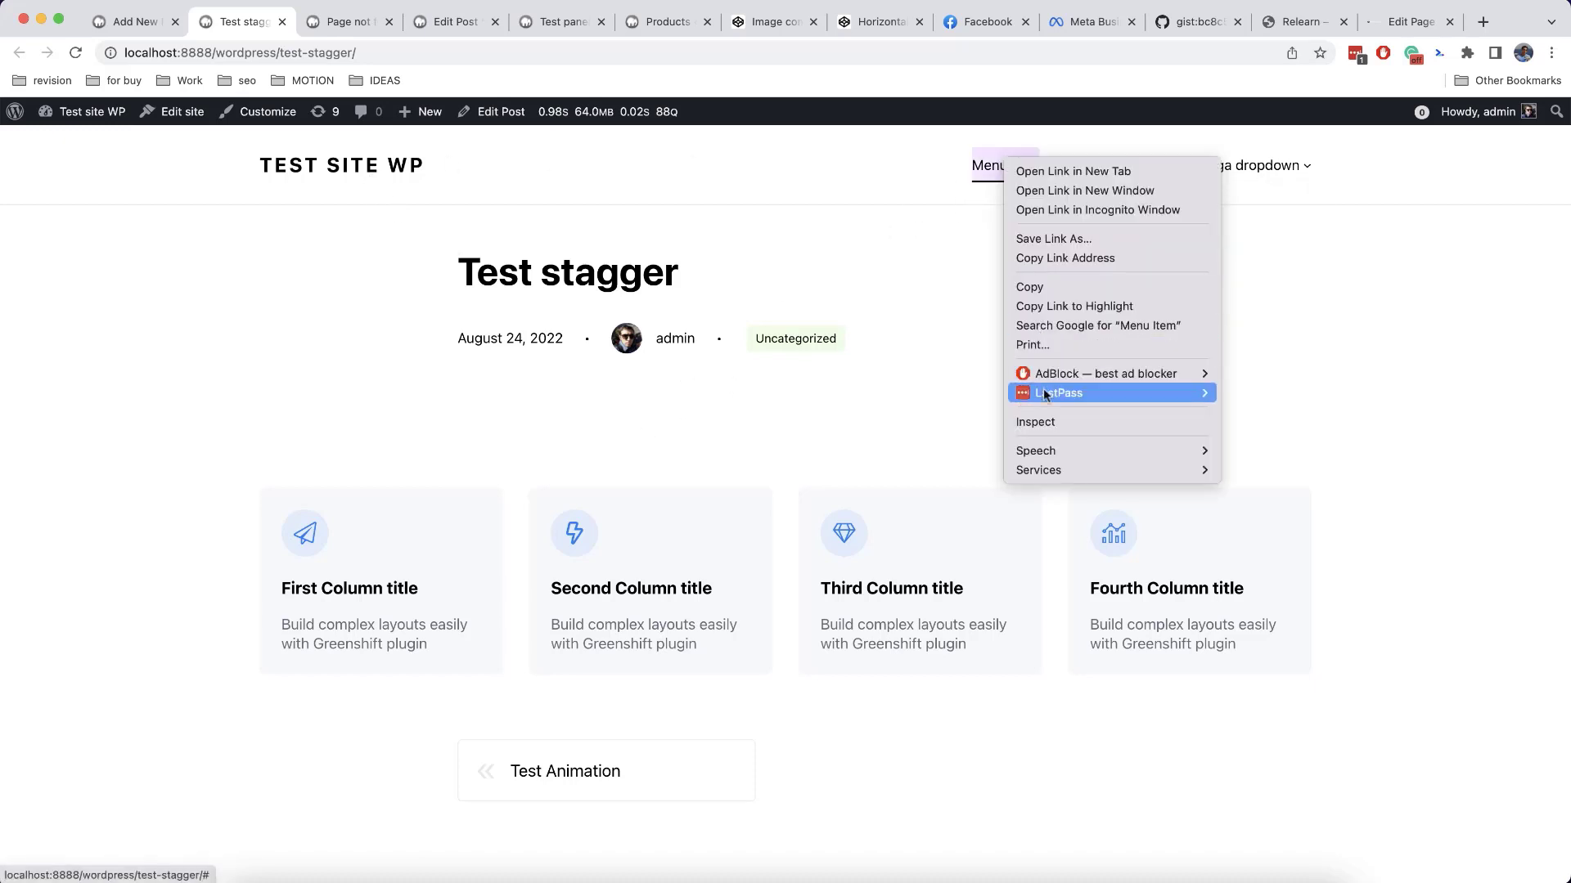
{"action": "left_click", "coordinate": [1057, 425]}
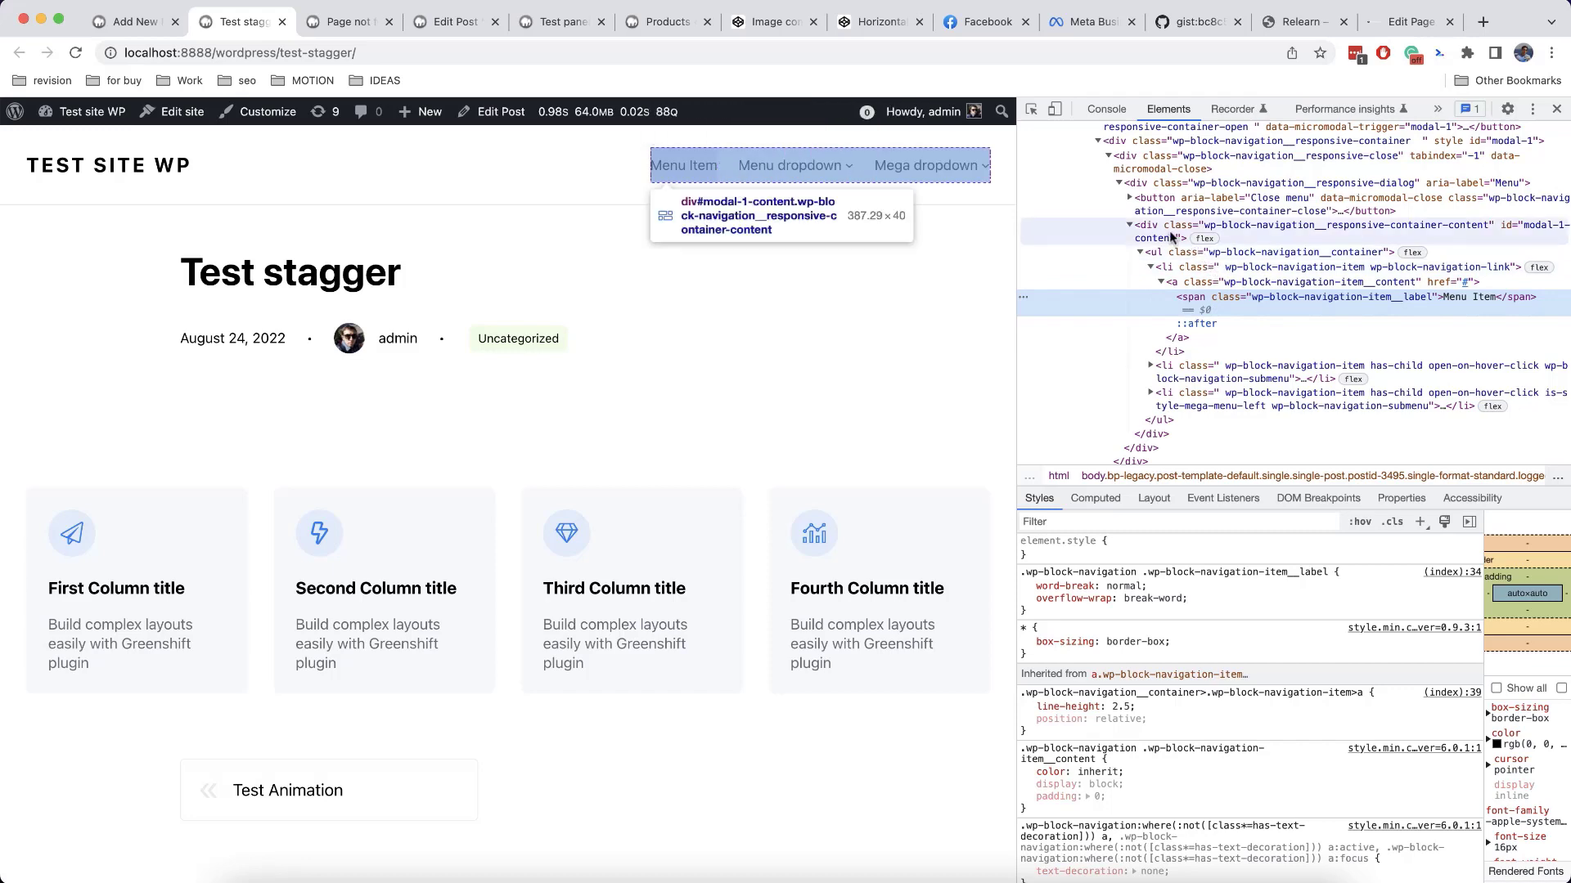
{"action": "left_click", "coordinate": [1155, 233]}
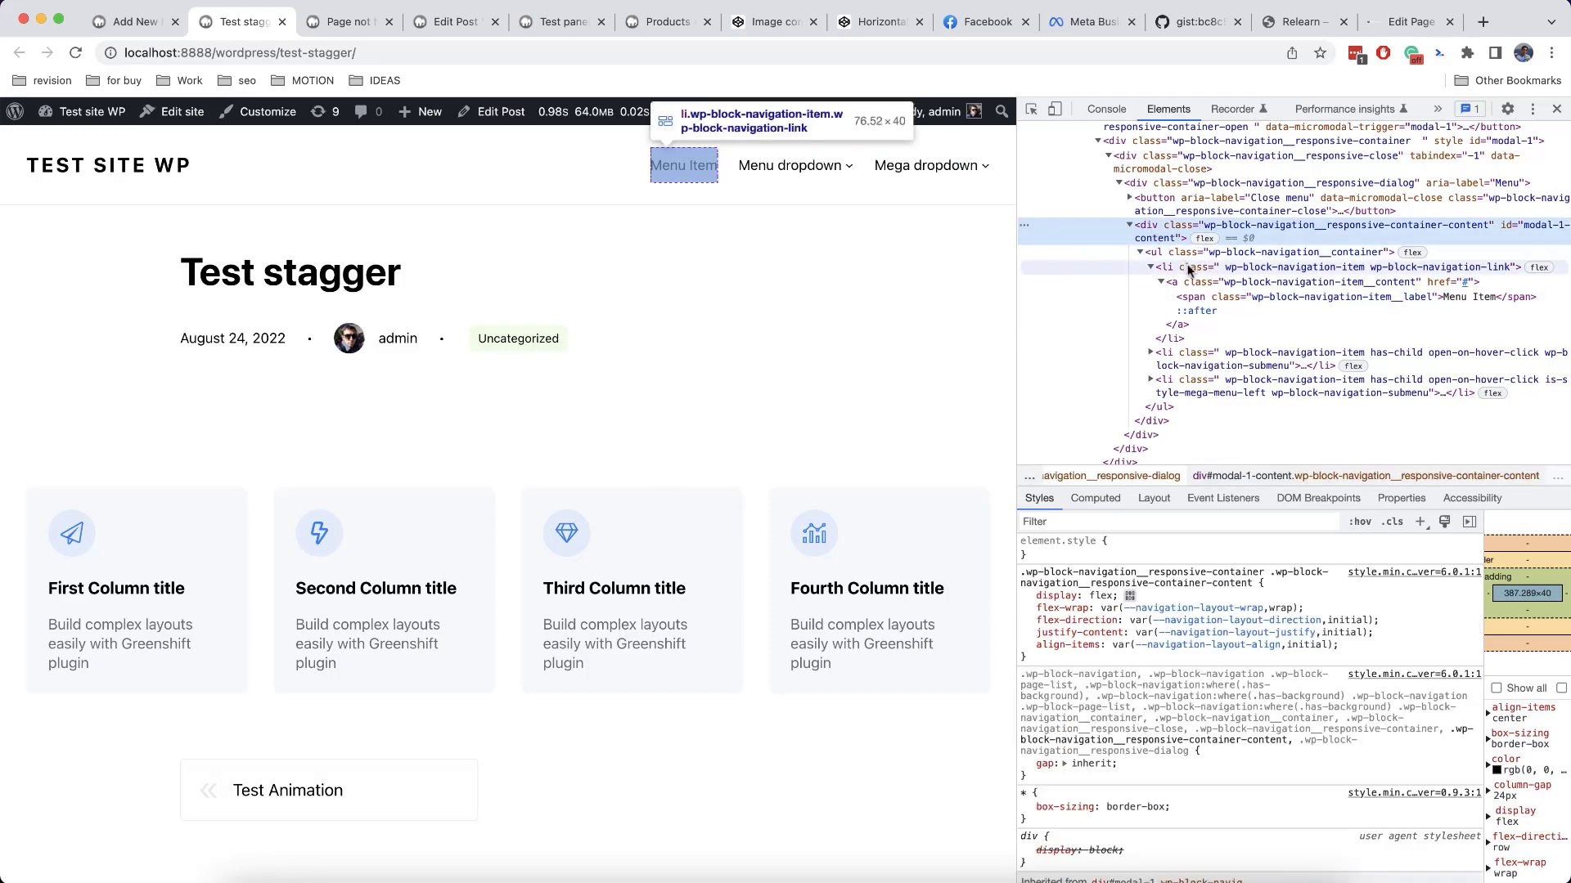
{"action": "left_click", "coordinate": [1155, 268]}
{"action": "left_click", "coordinate": [1151, 268]}
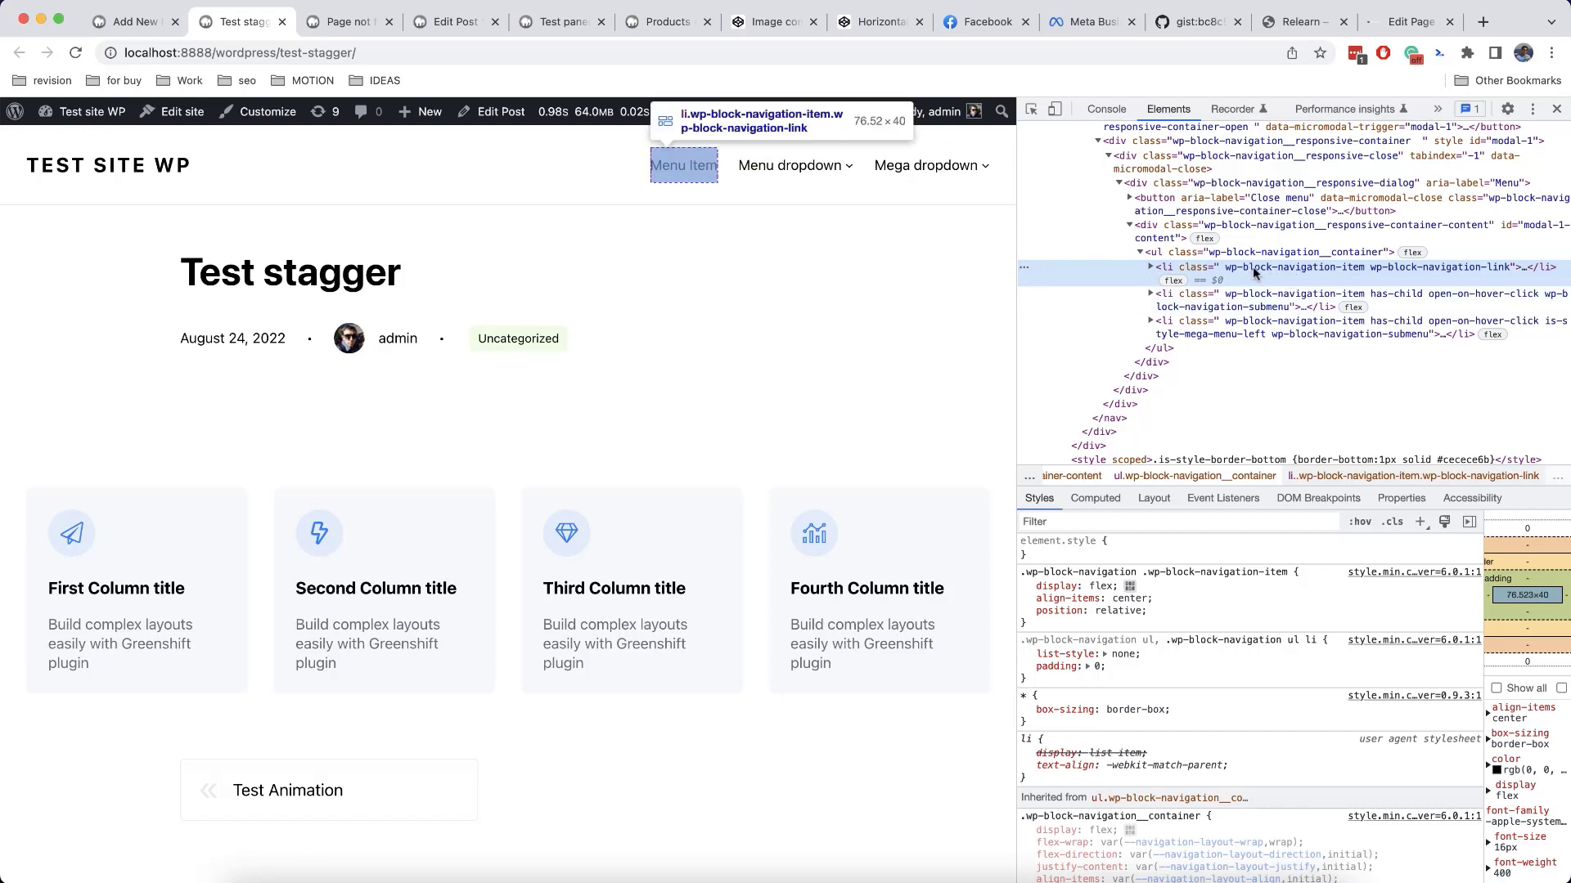
{"action": "double_click", "coordinate": [1293, 268]}
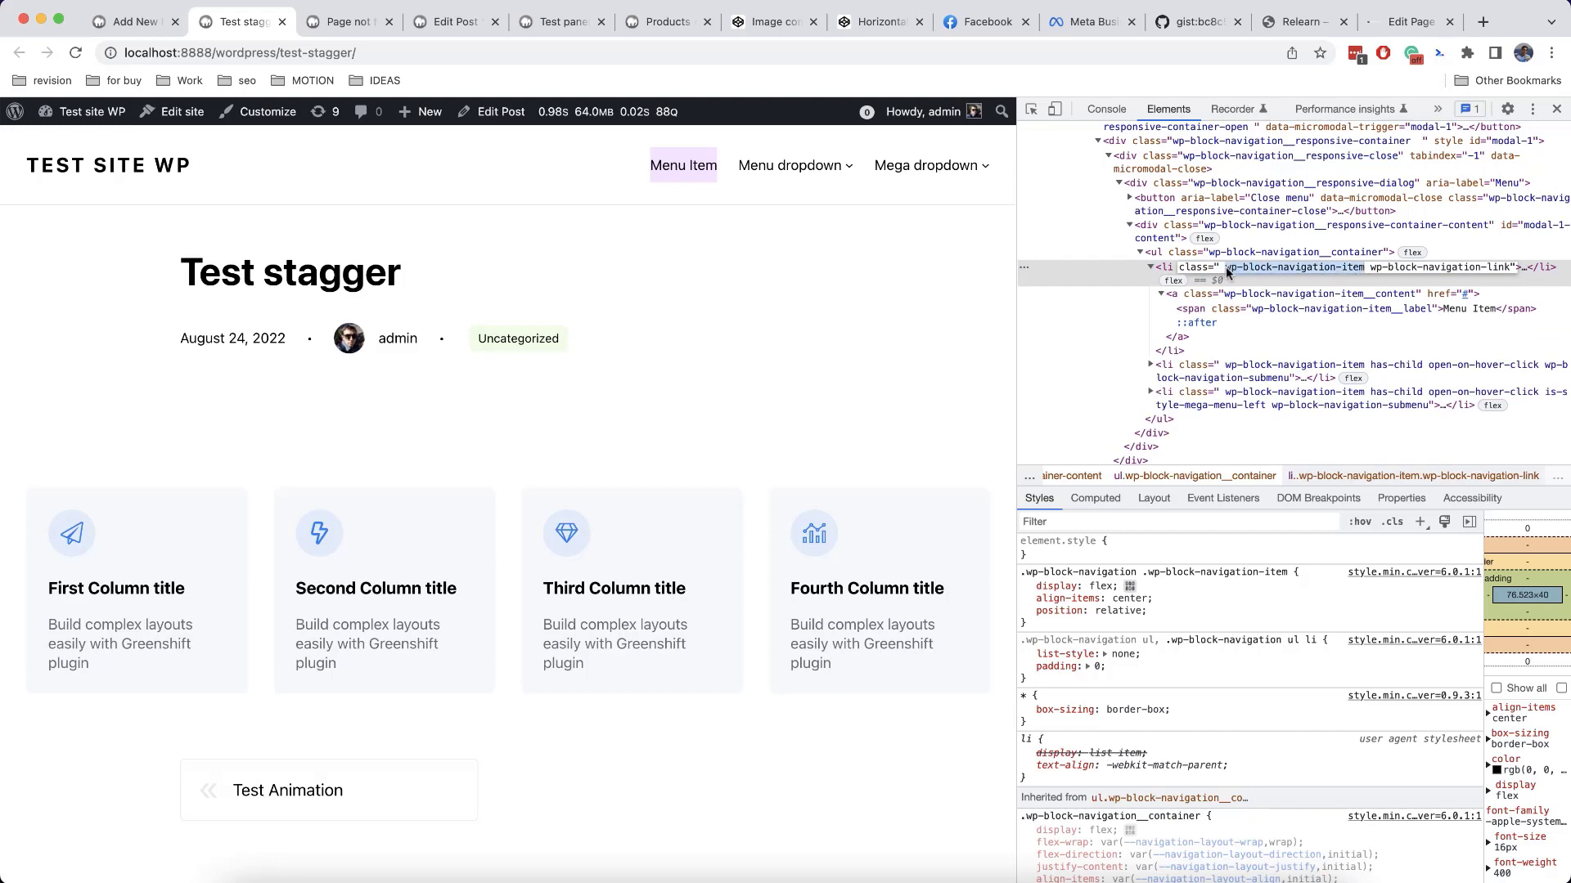
{"action": "left_click", "coordinate": [1556, 112]}
Set the Animation Container's stagger class to .wp-block-navigation-item.
{"action": "left_click", "coordinate": [1556, 112]}
{"action": "left_click", "coordinate": [135, 22]}
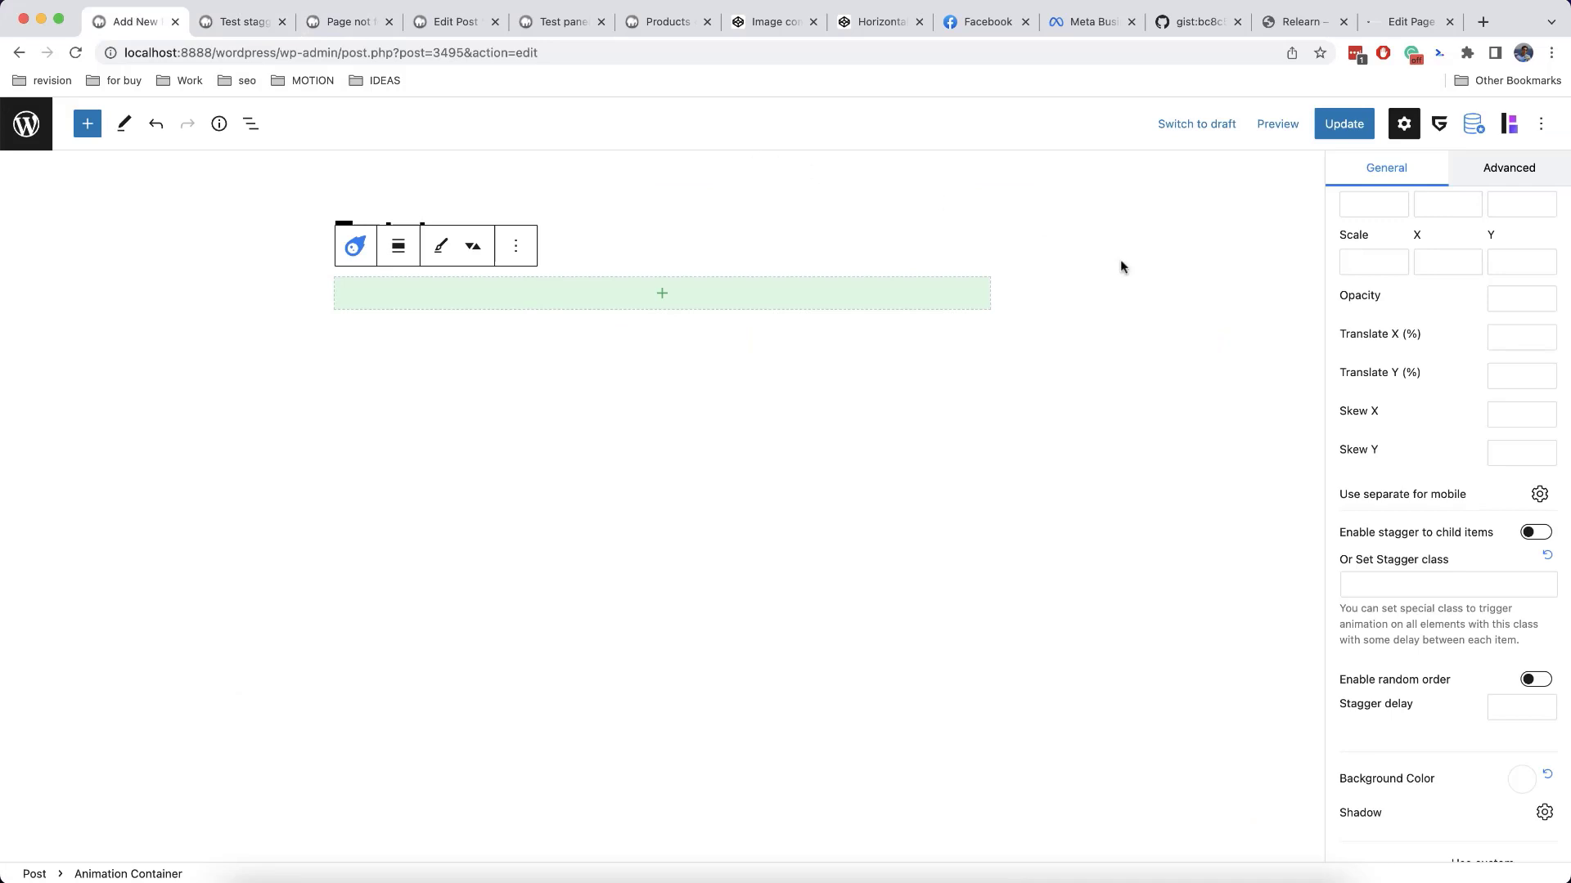
{"action": "left_click", "coordinate": [1419, 583]}
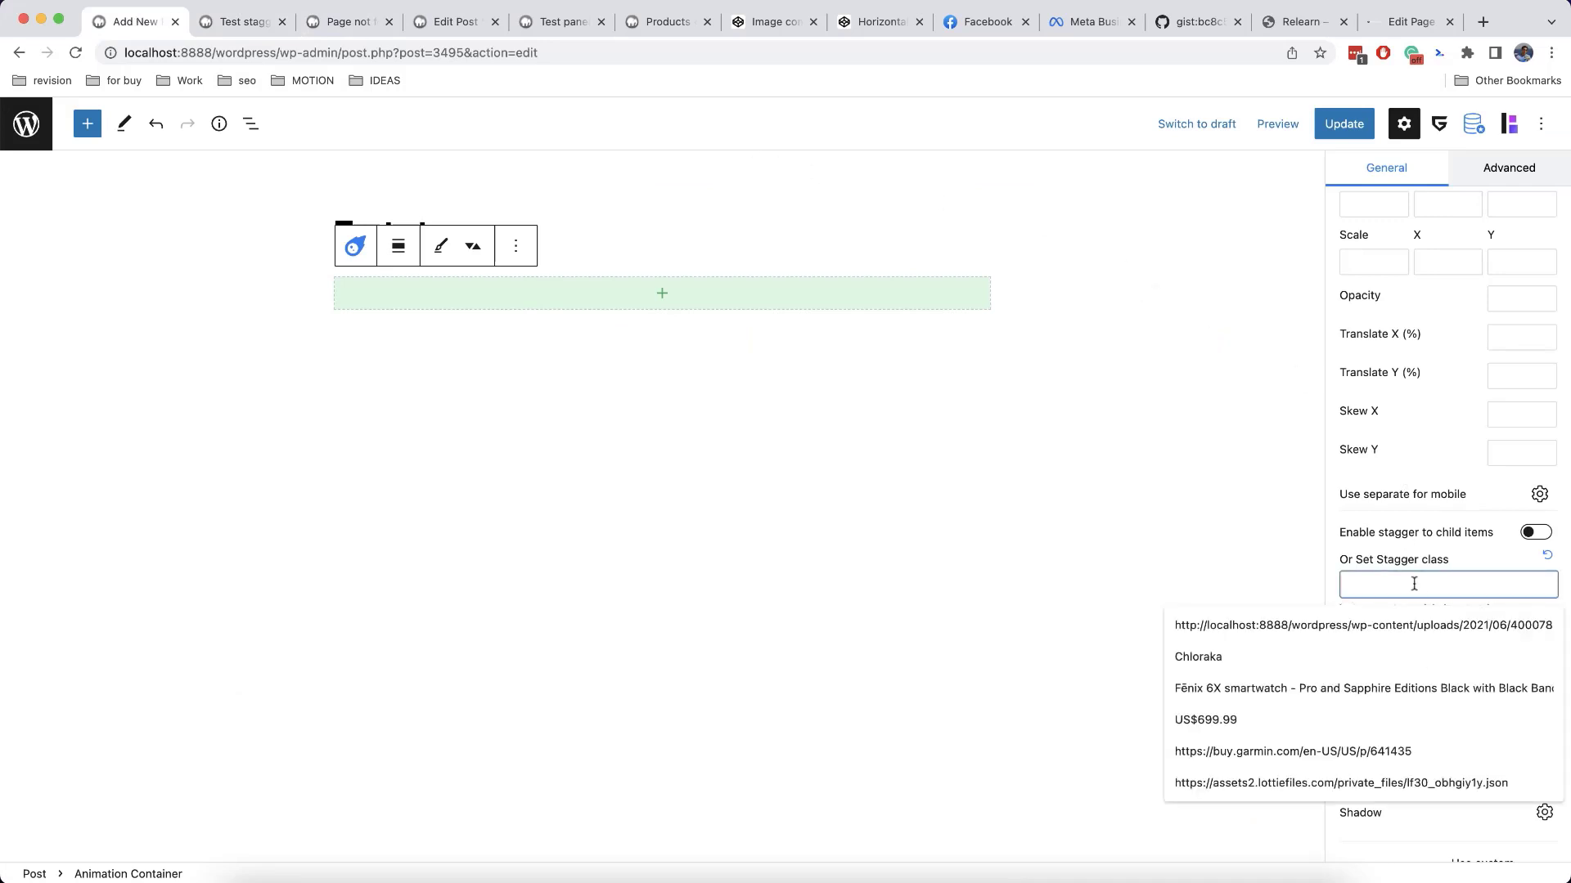
{"action": "type", "text": "."}
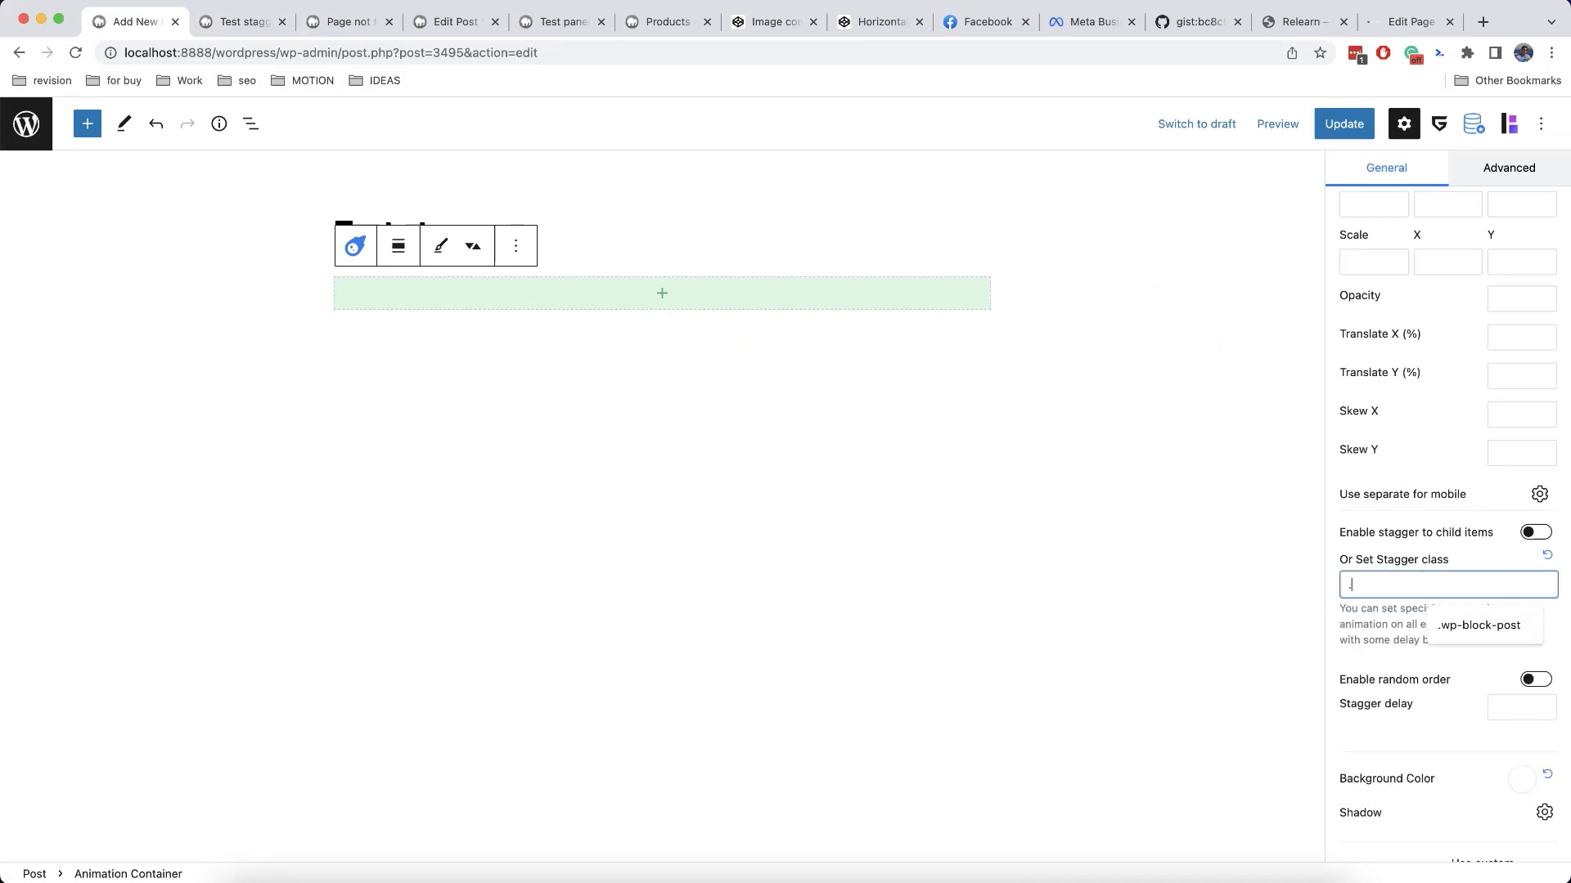
{"action": "type", "text": "wp-block-navigation-item"}
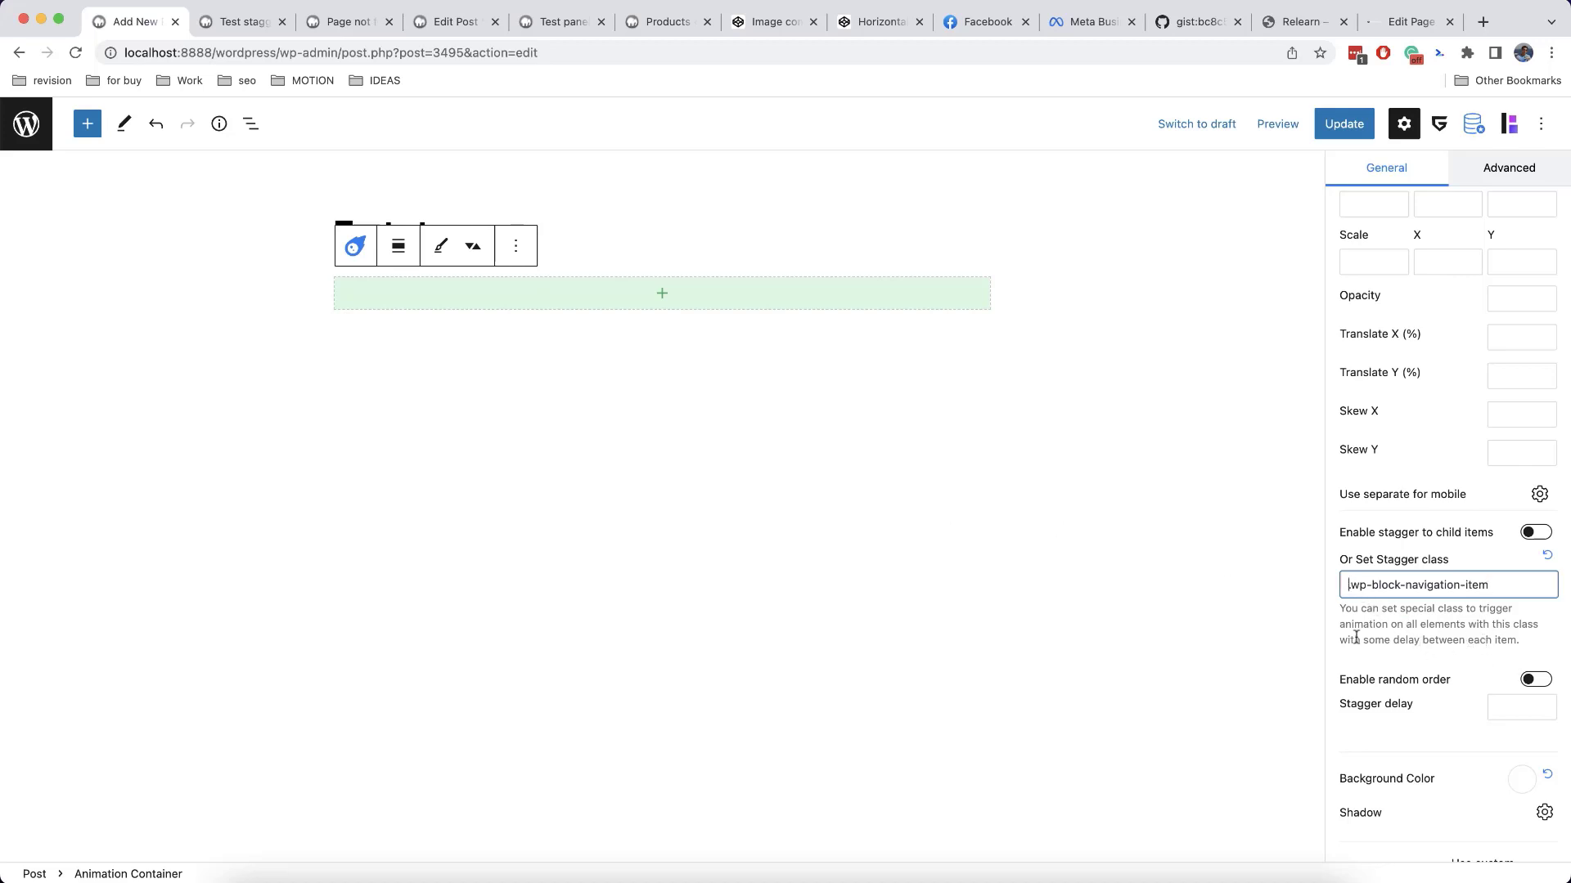
{"action": "type", "text": "div"}
{"action": "left_click_drag", "start_coordinate": [1363, 586], "coordinate": [1342, 588]}
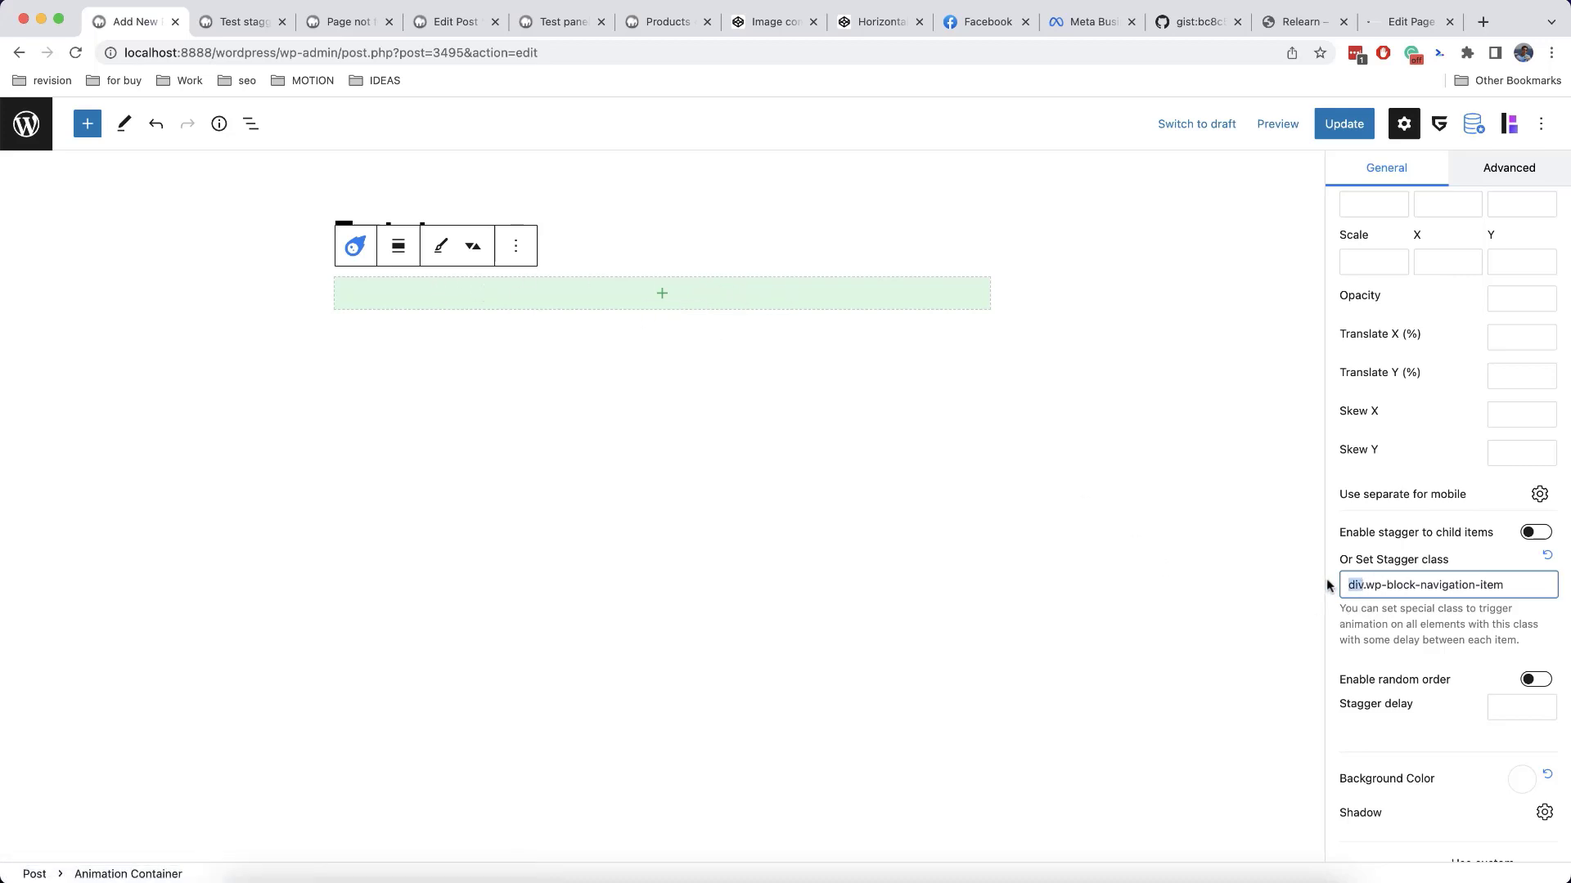
{"action": "key", "text": "BackSpace"}
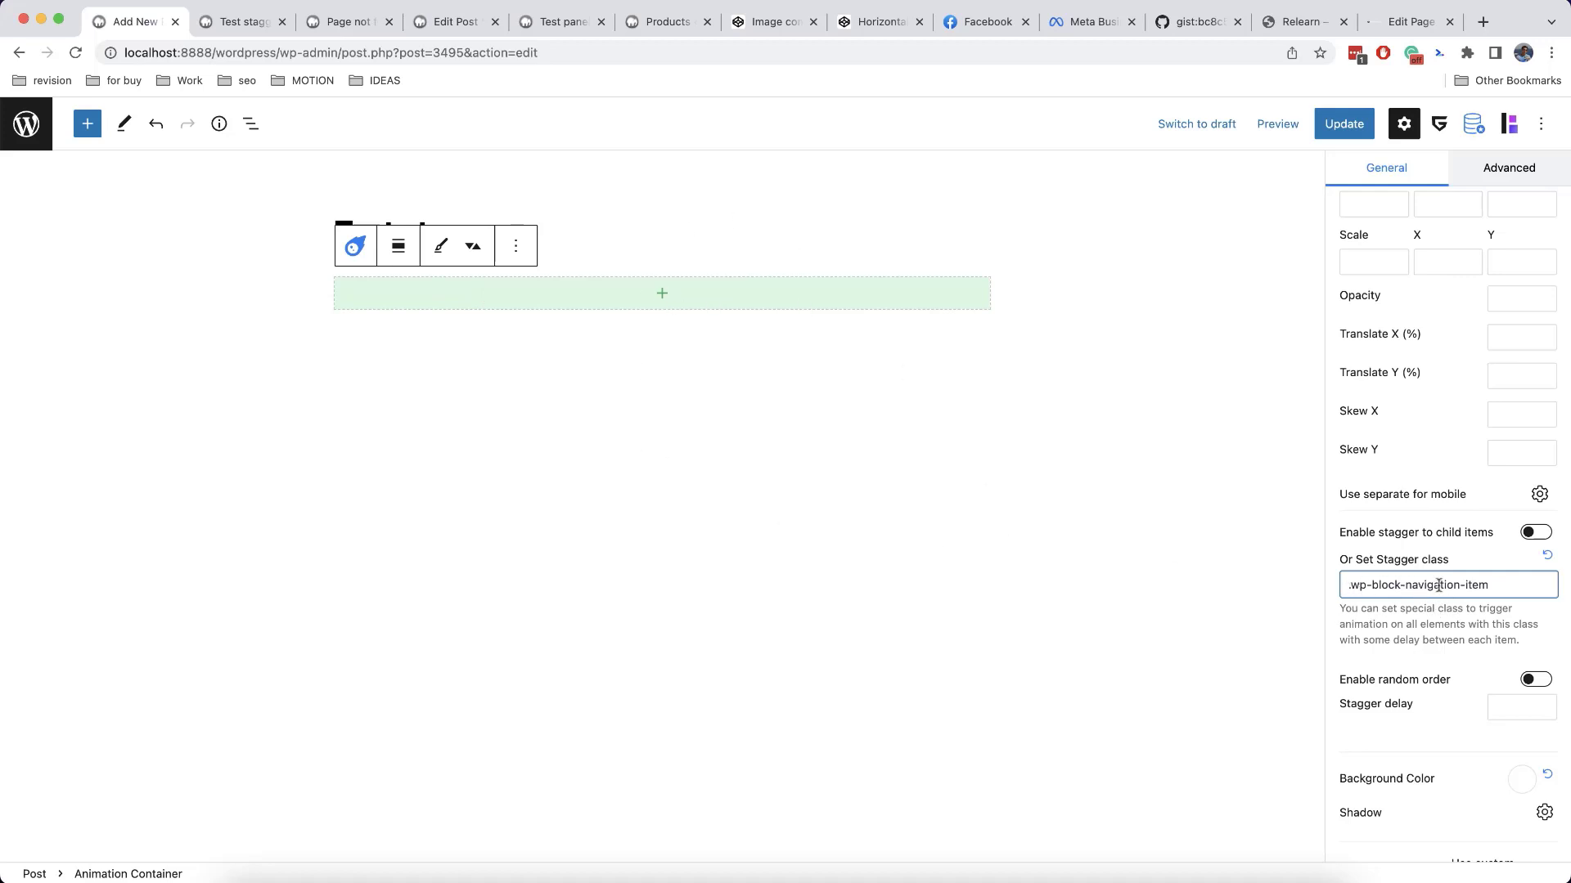
Set Shift Y to 20 and Opacity to 0, then update the post.
{"action": "scroll", "coordinate": [1448, 532], "scroll_direction": "up", "scroll_amount": 3}
{"action": "left_click", "coordinate": [1445, 369]}
{"action": "type", "text": "20"}
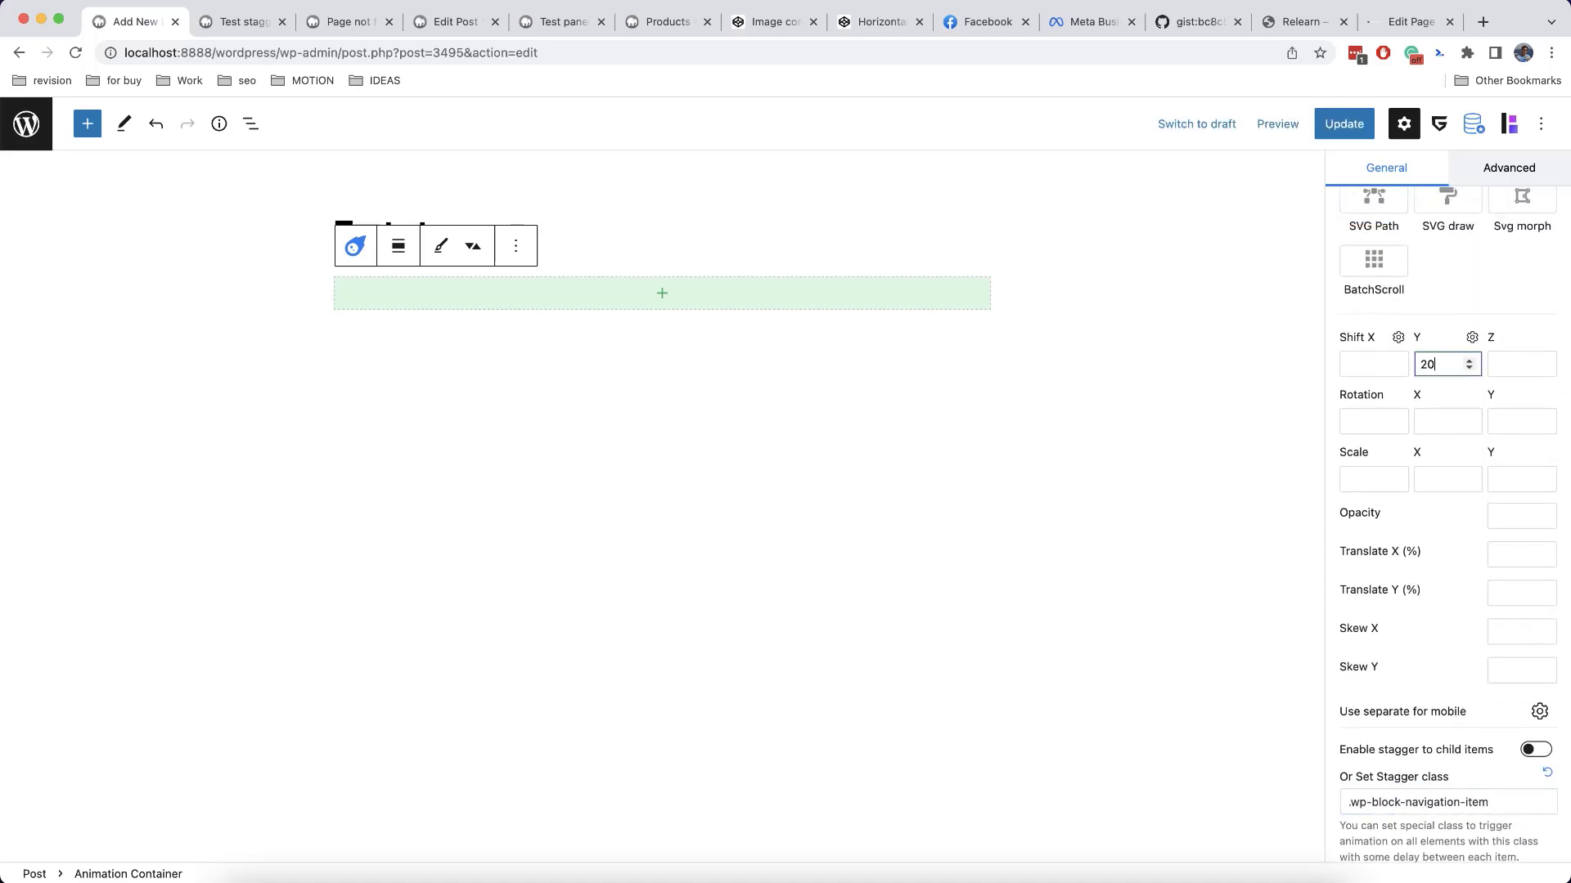
{"action": "left_click", "coordinate": [1499, 518]}
{"action": "type", "text": "0"}
{"action": "left_click", "coordinate": [1450, 553]}
{"action": "scroll", "coordinate": [1450, 553], "scroll_direction": "down", "scroll_amount": 1}
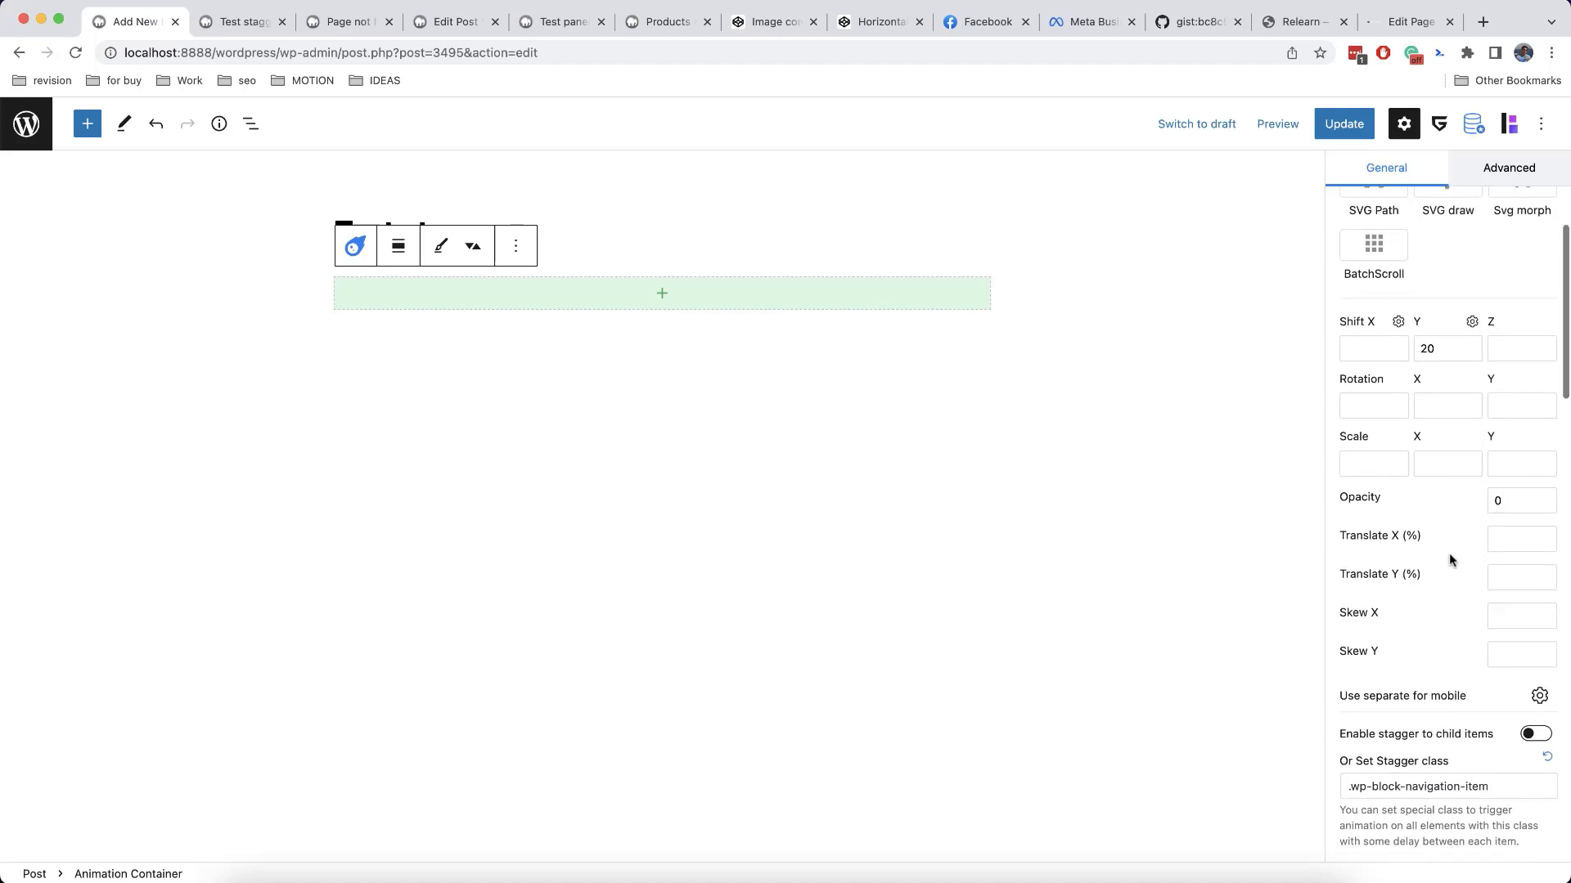
{"action": "left_click", "coordinate": [1341, 131]}
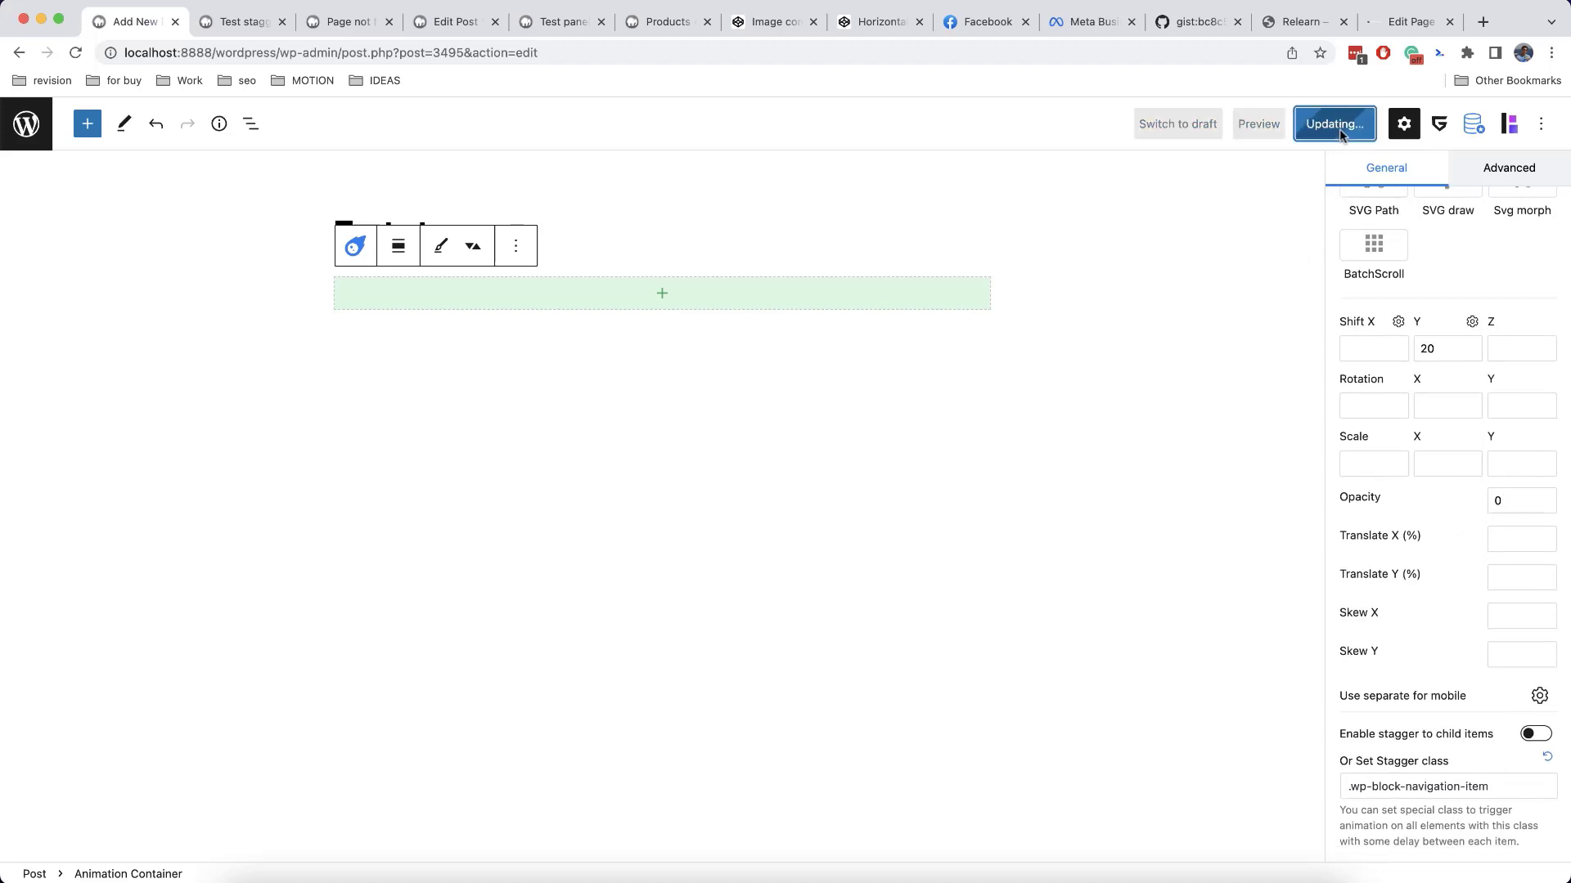
{"action": "left_click", "coordinate": [234, 24]}
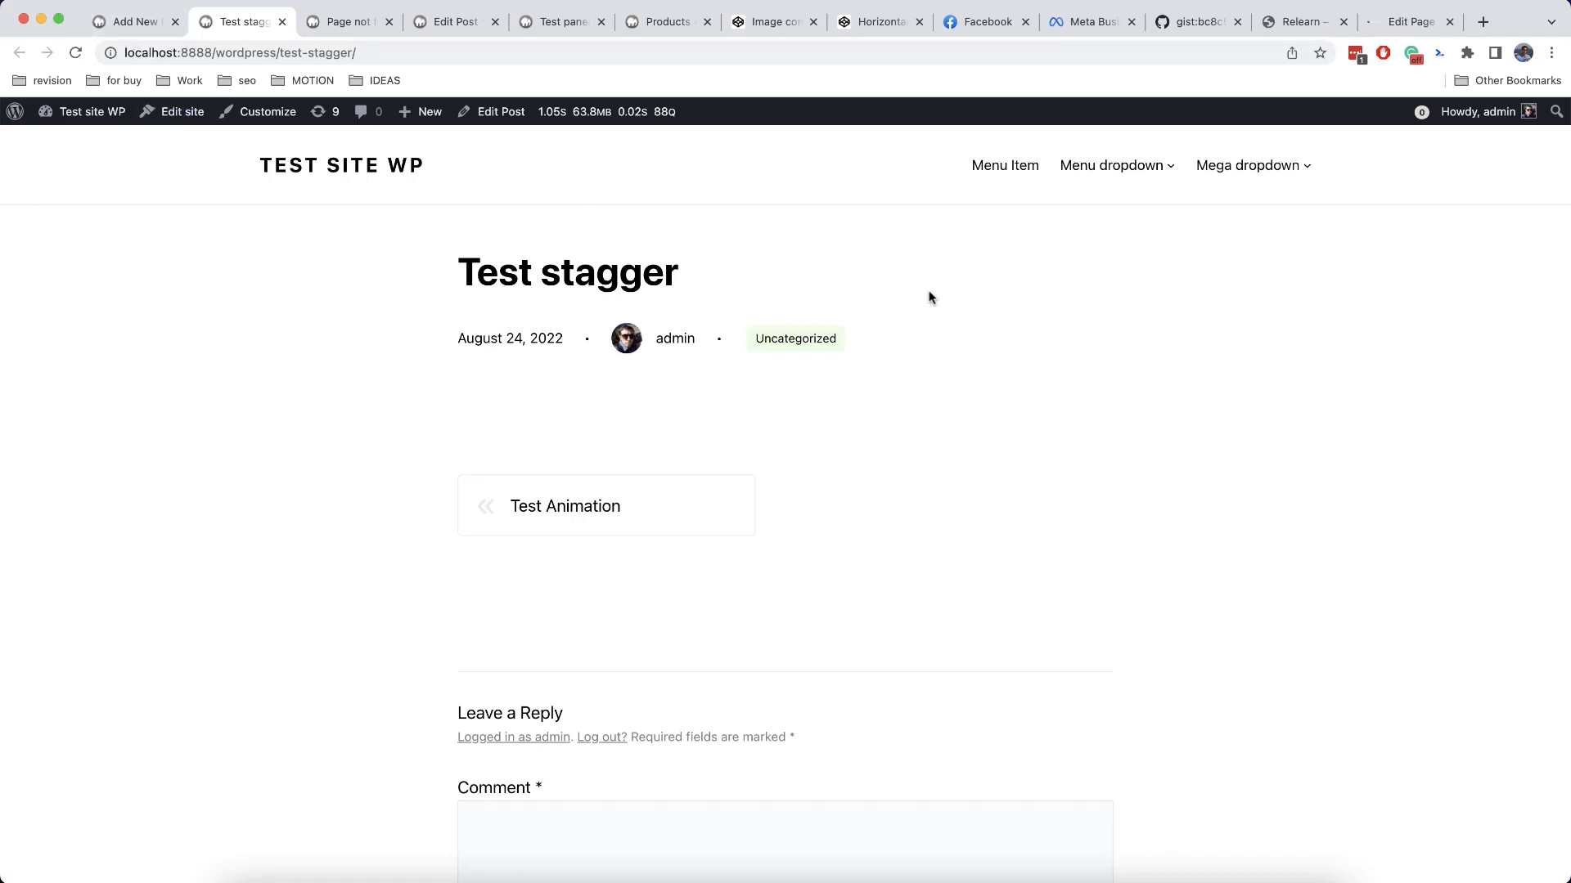
{"action": "key", "text": "super+r"}
Add custom CSS .wp-block-navigation-item{visibility:hidden} to the Animation Container and save.
{"action": "left_click", "coordinate": [107, 25]}
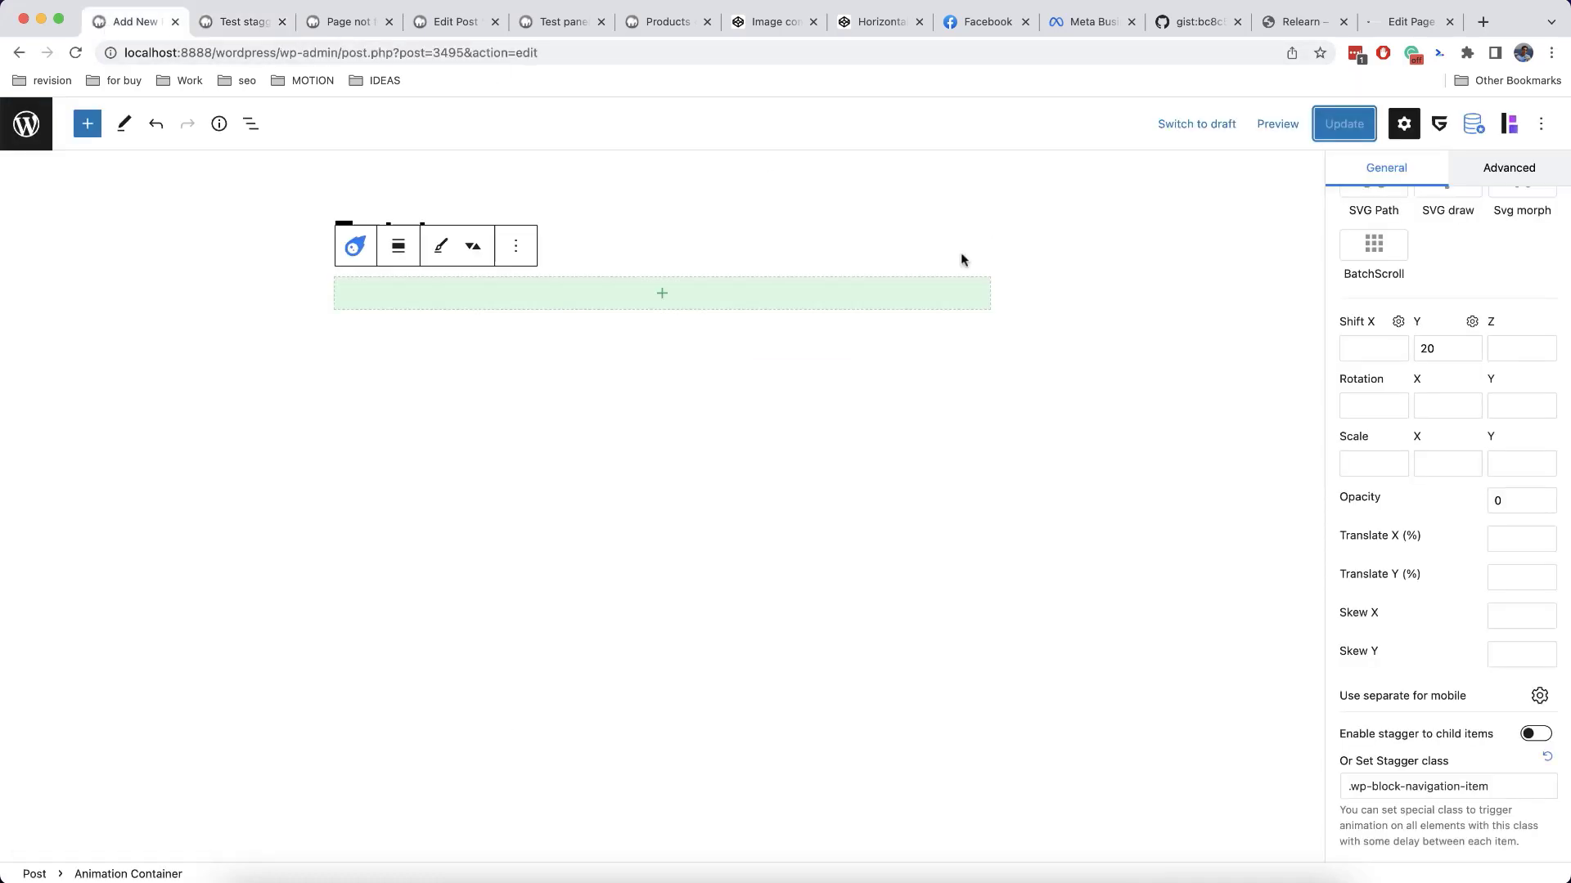
{"action": "scroll", "coordinate": [1434, 396], "scroll_direction": "up", "scroll_amount": 5}
{"action": "left_click", "coordinate": [1487, 340]}
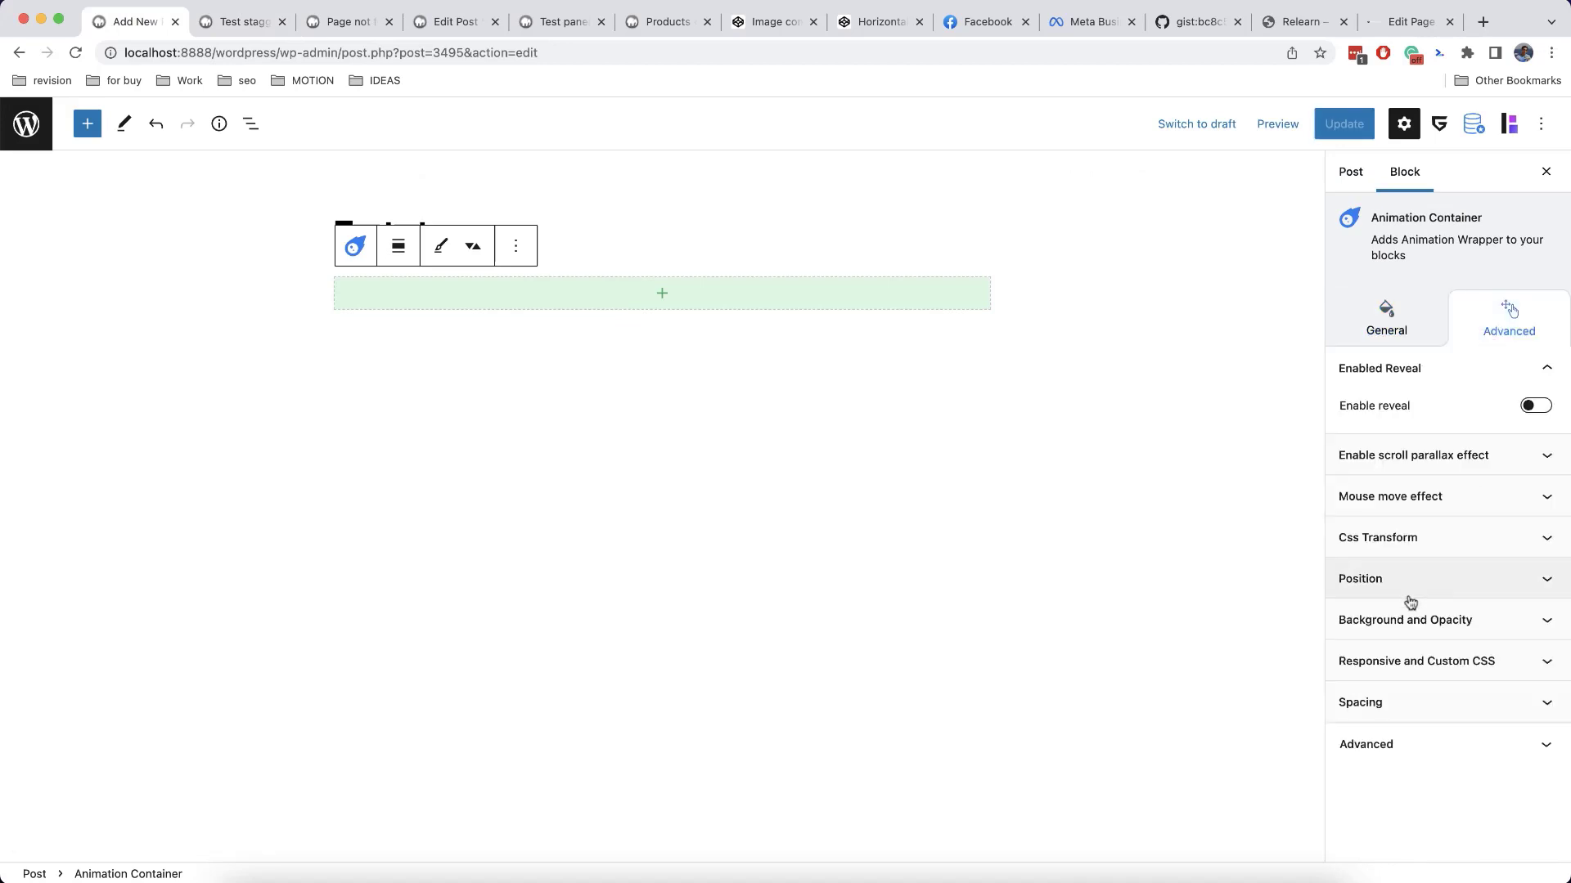
{"action": "left_click", "coordinate": [1437, 677]}
{"action": "scroll", "coordinate": [1438, 680], "scroll_direction": "down", "scroll_amount": 3}
{"action": "left_click", "coordinate": [1399, 627]}
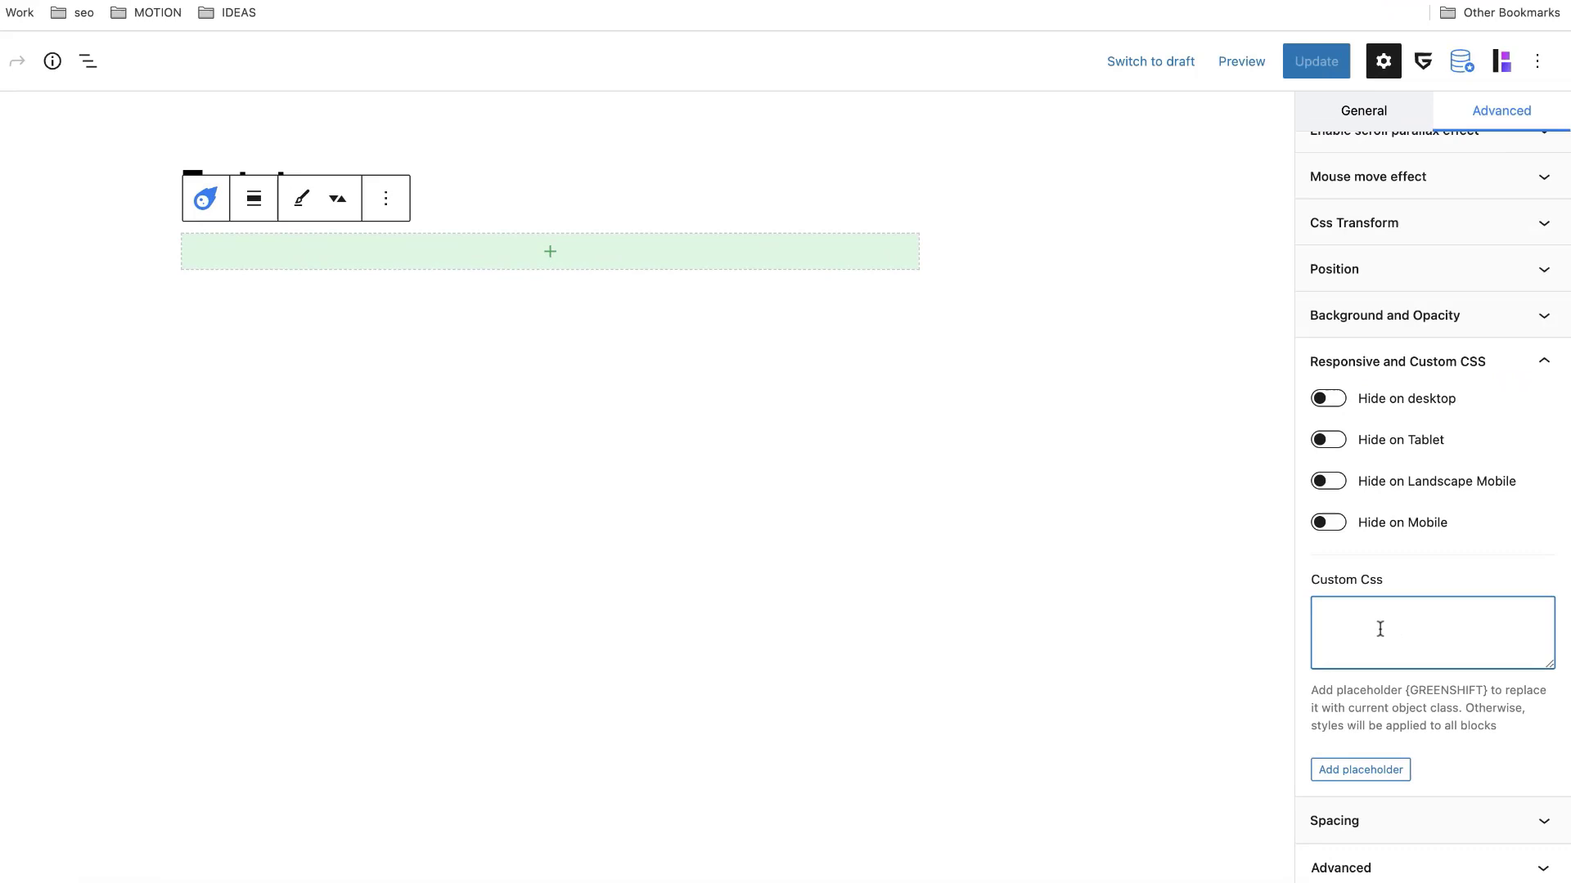
{"action": "type", "text": ".wp-block-navigation-item"}
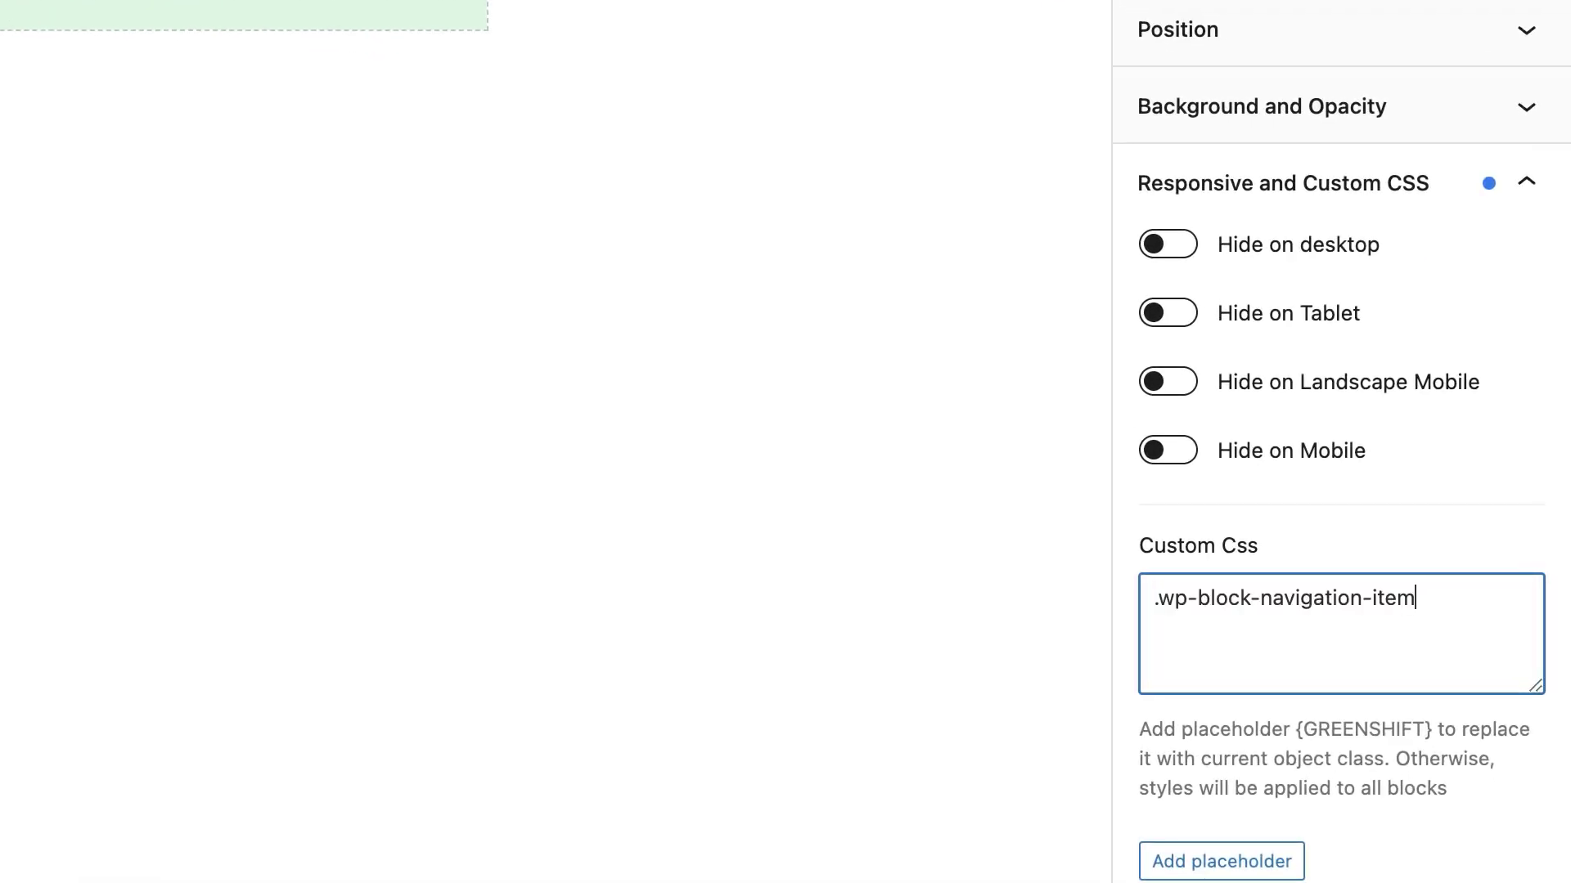
{"action": "type", "text": "{}"}
{"action": "type", "text": "visibilit"}
{"action": "type", "text": "y:h"}
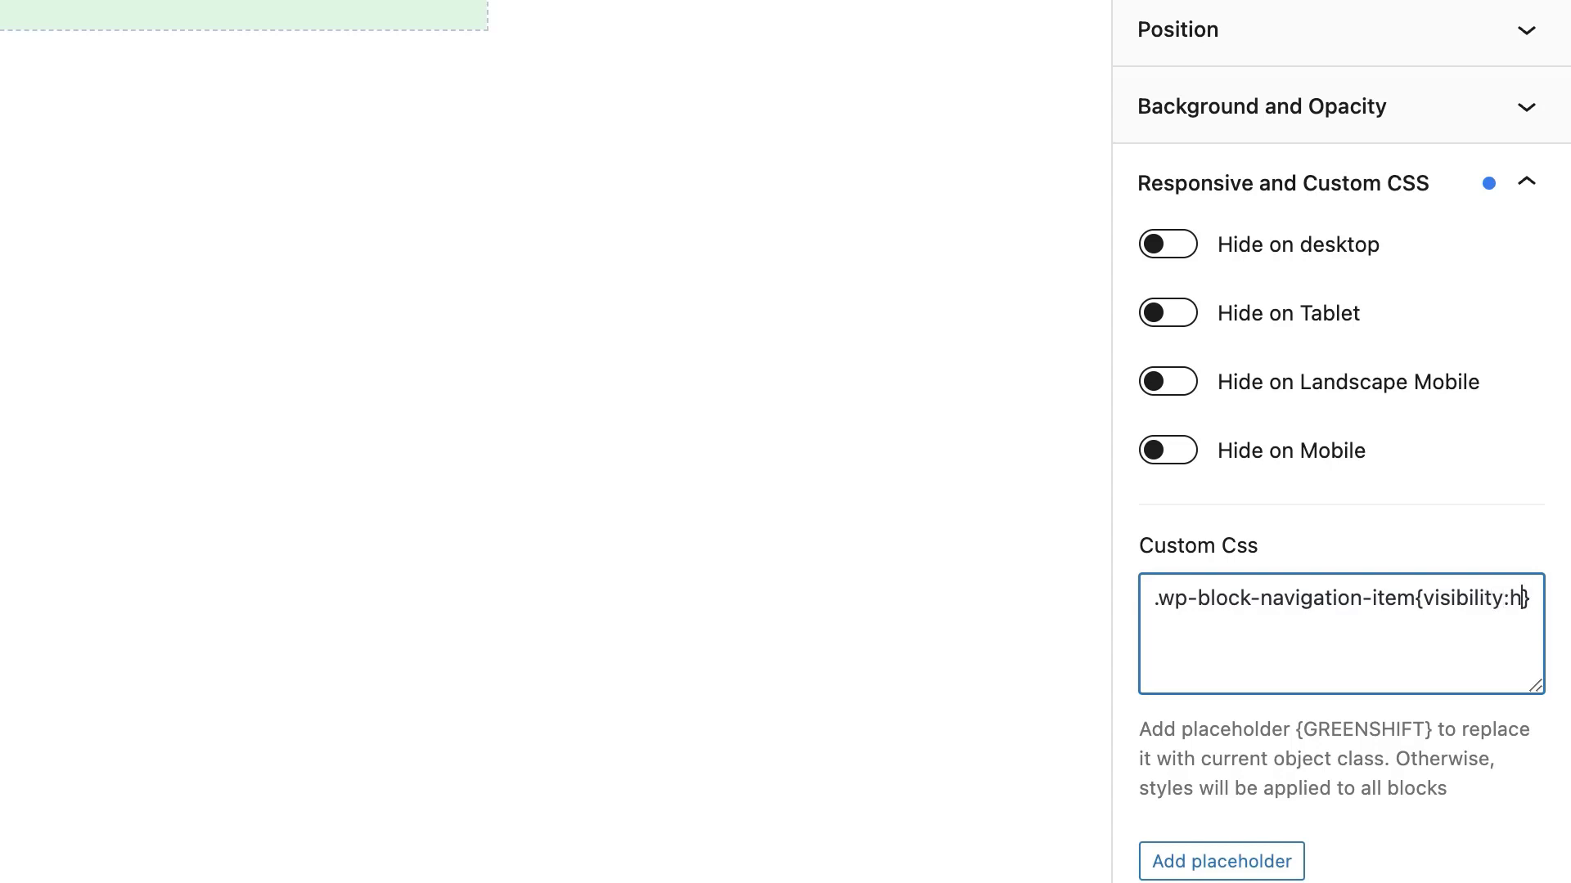
{"action": "type", "text": "idden"}
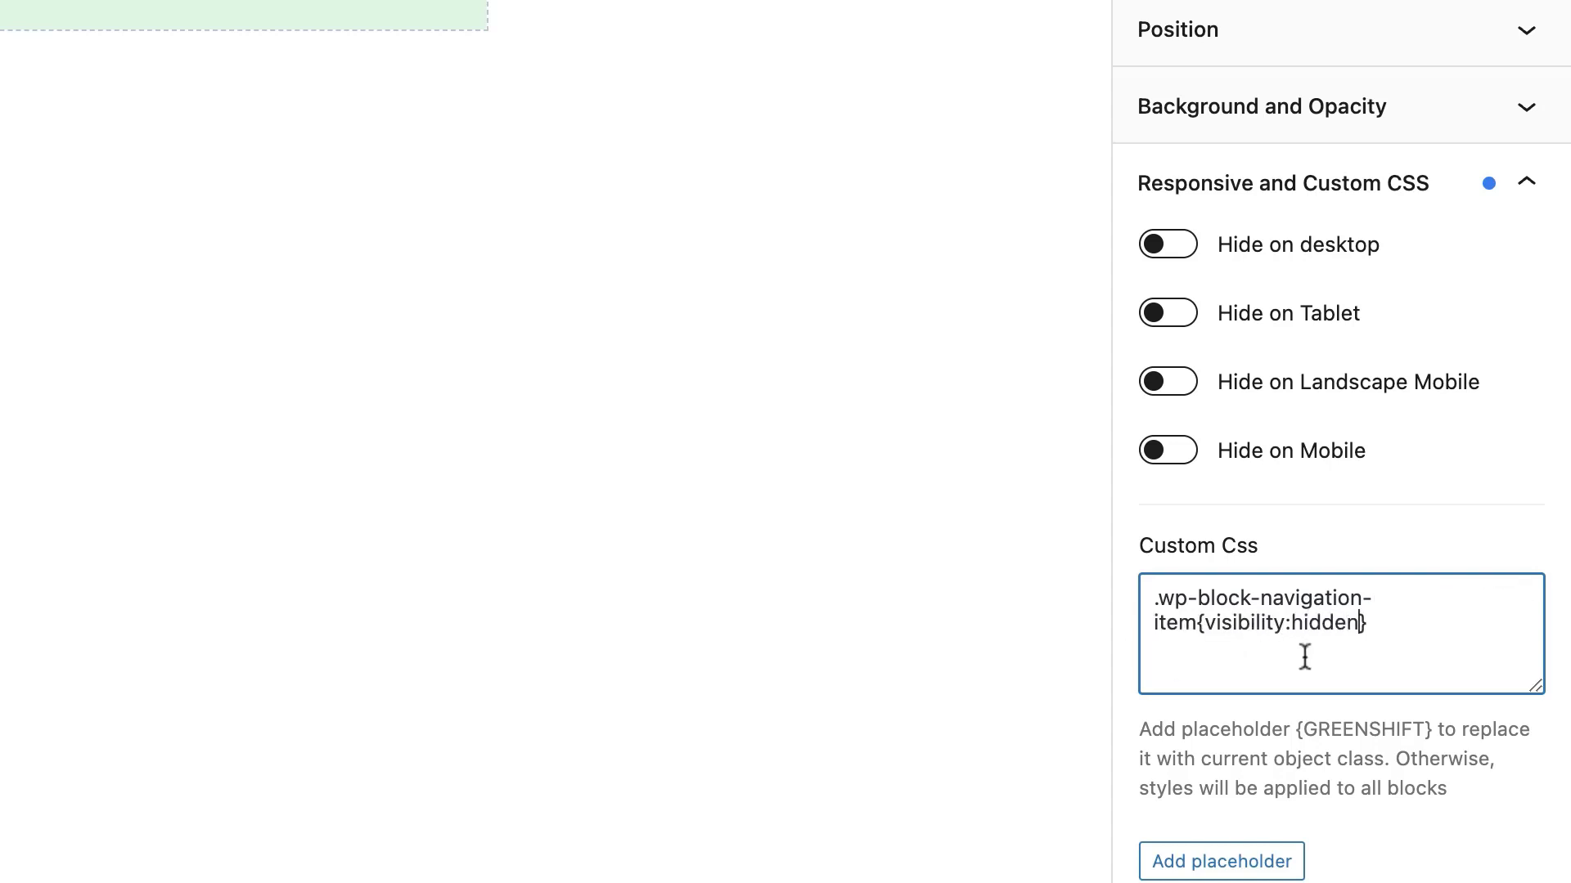
{"action": "key", "text": "ctrl+s"}
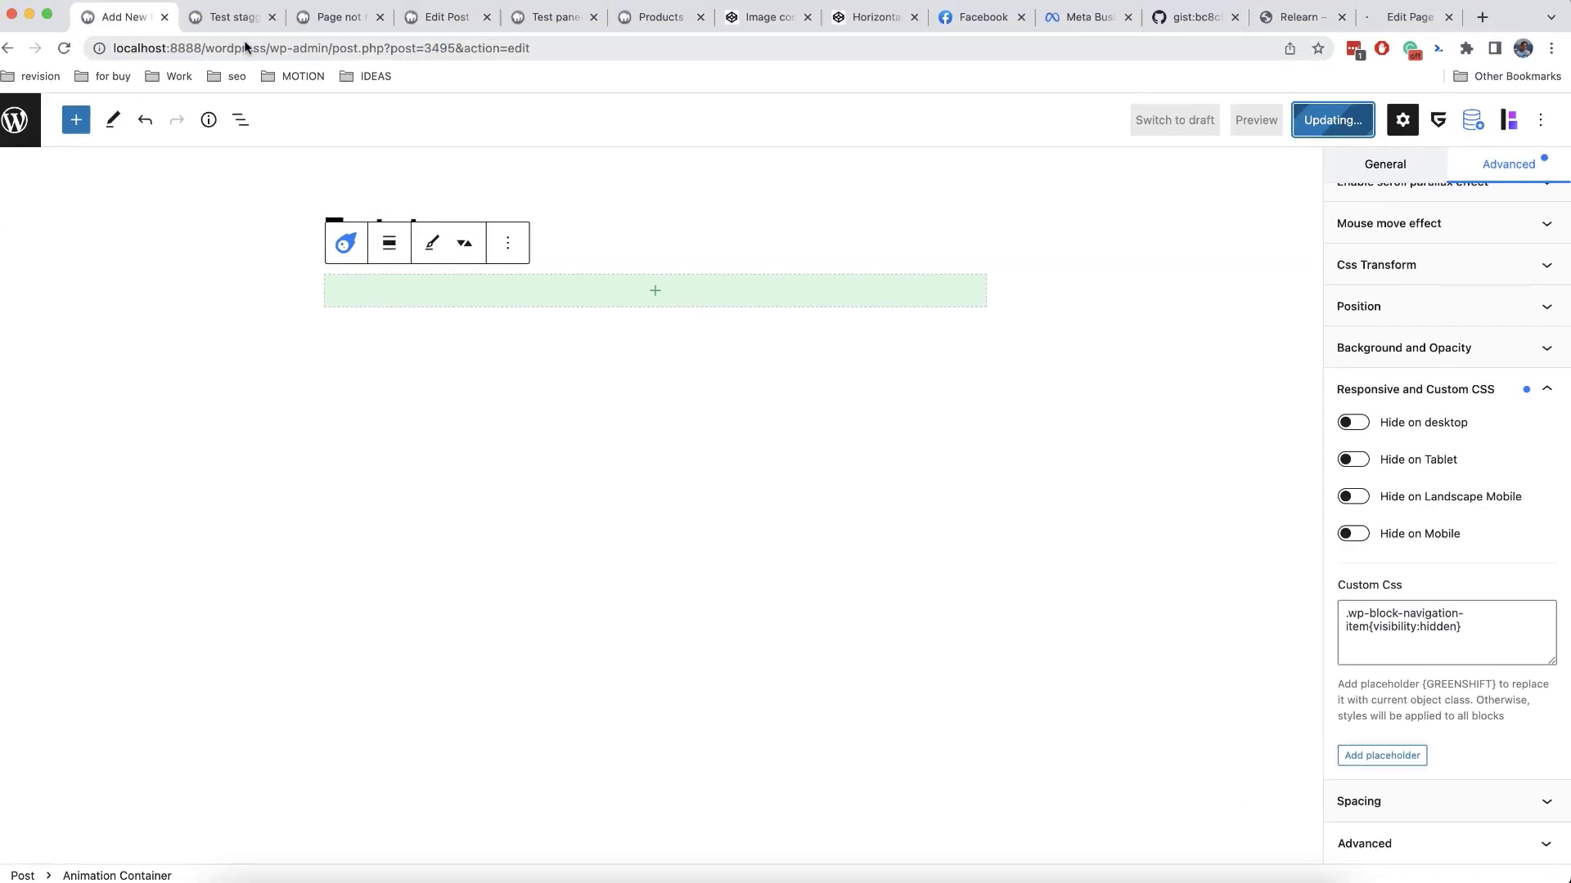
Reload the live Test stagger page to watch the menu items reveal, then return to the editor.
{"action": "left_click", "coordinate": [236, 24]}
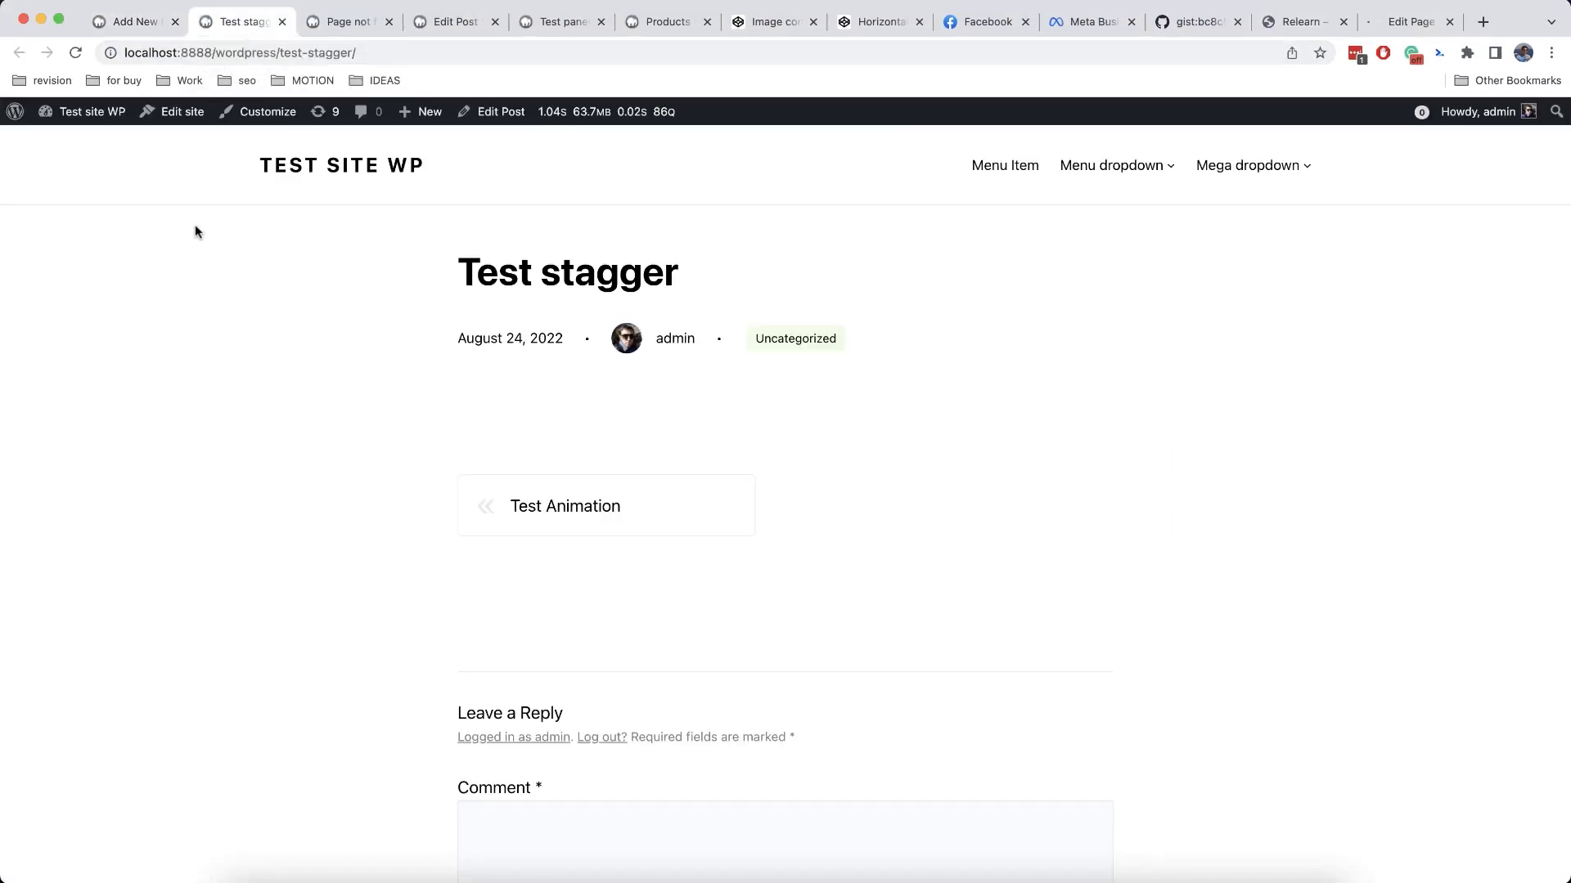
{"action": "key", "text": "super+r"}
{"action": "key", "text": "super+1"}
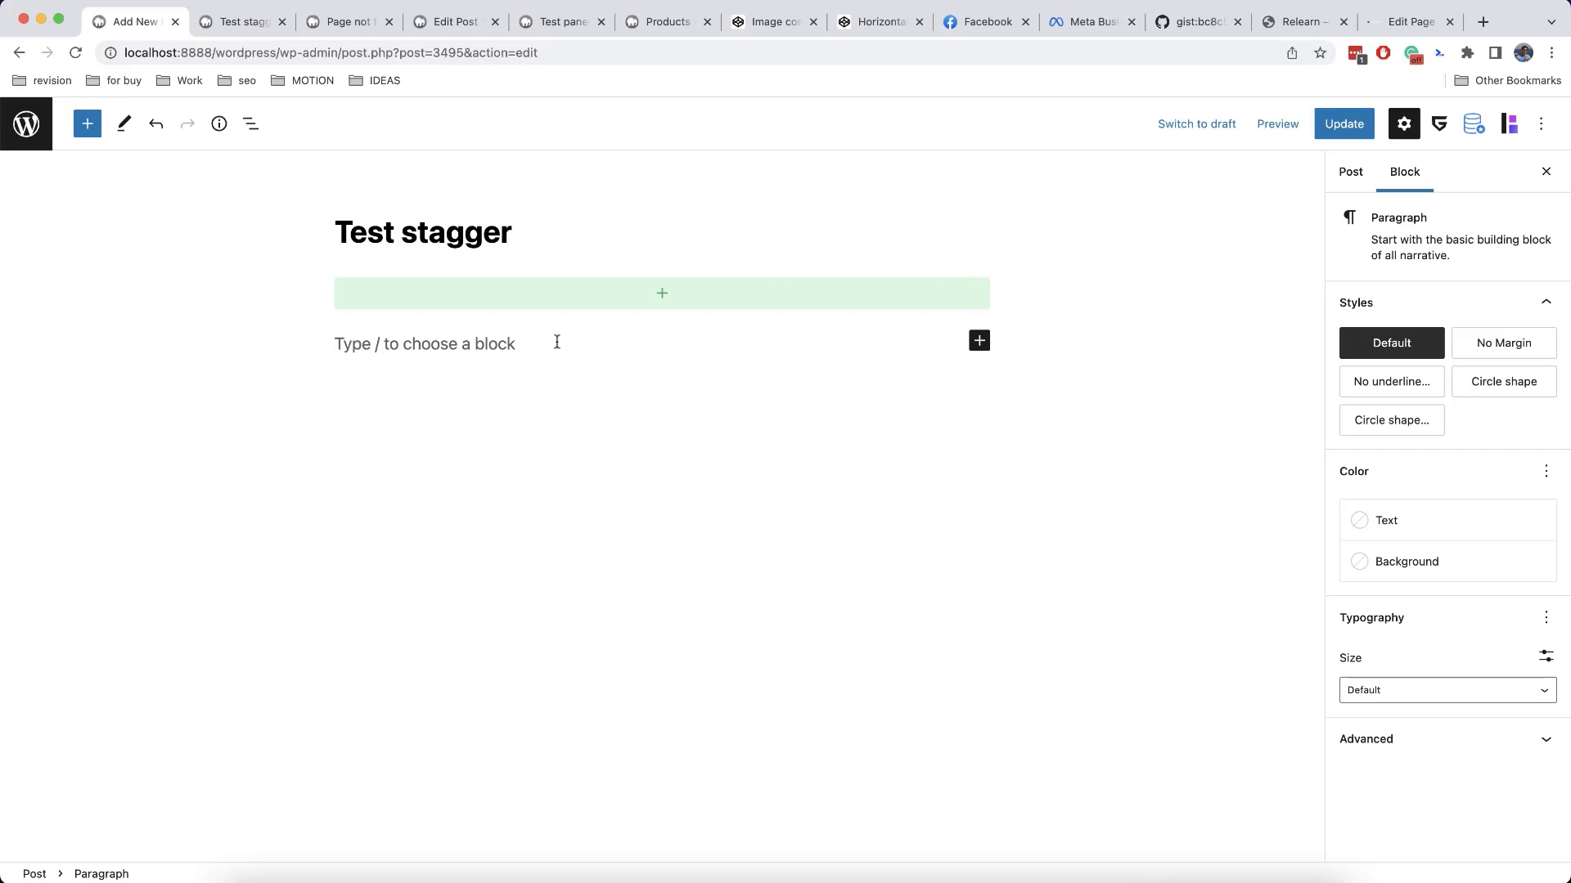
Add a Button block and a three-column CSS grid container below it.
{"action": "left_click", "coordinate": [660, 296]}
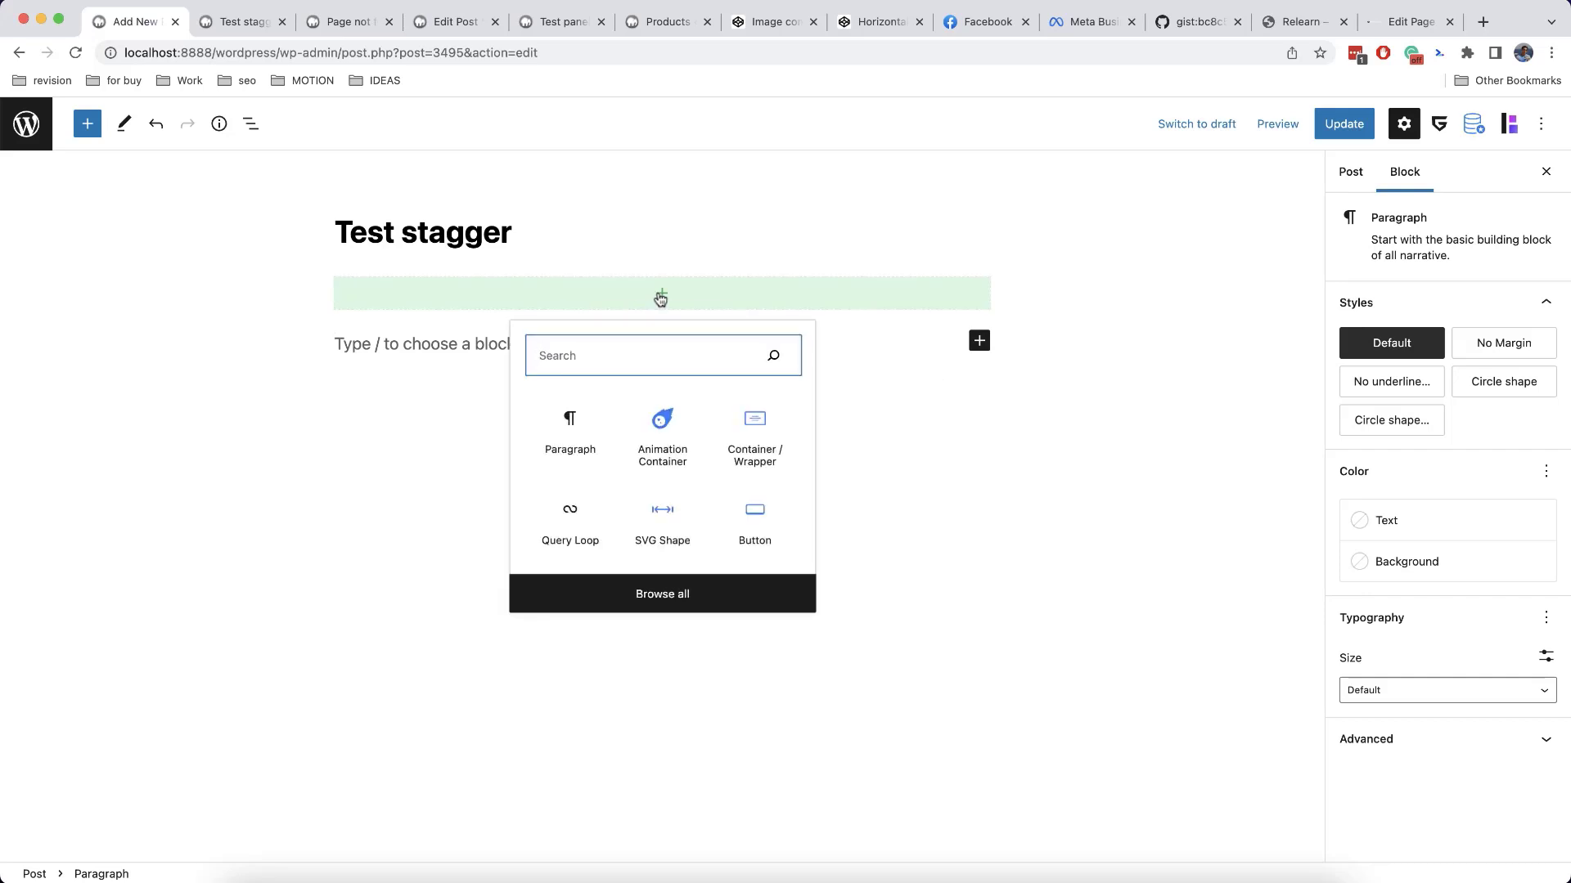
{"action": "type", "text": "button"}
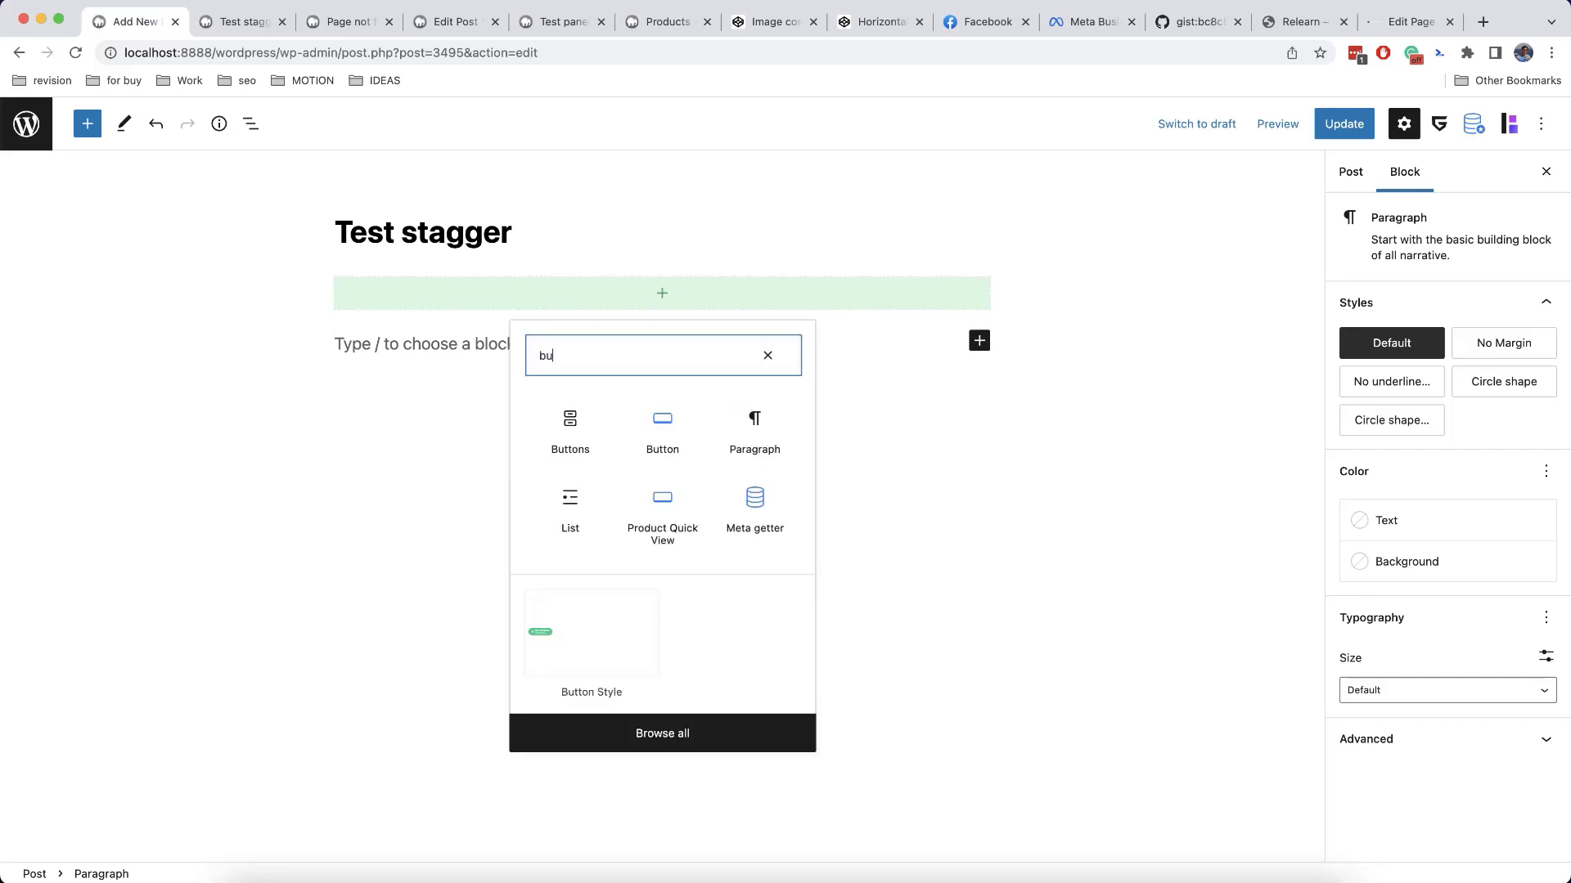
{"action": "left_click", "coordinate": [582, 423]}
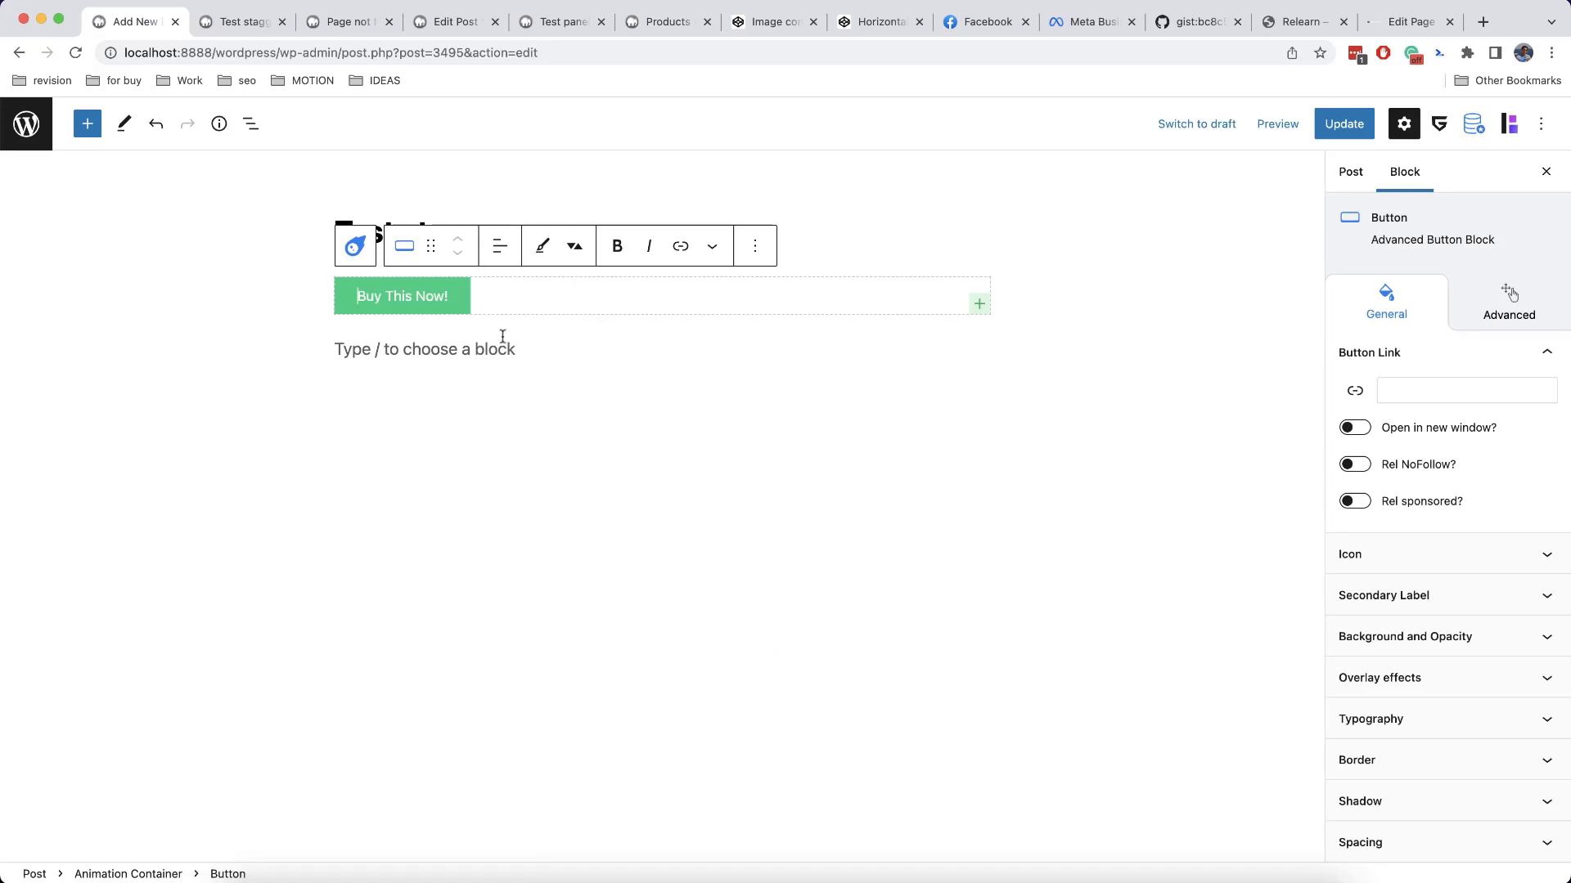
{"action": "left_click", "coordinate": [461, 358]}
{"action": "type", "text": "/css"}
{"action": "left_click", "coordinate": [427, 311]}
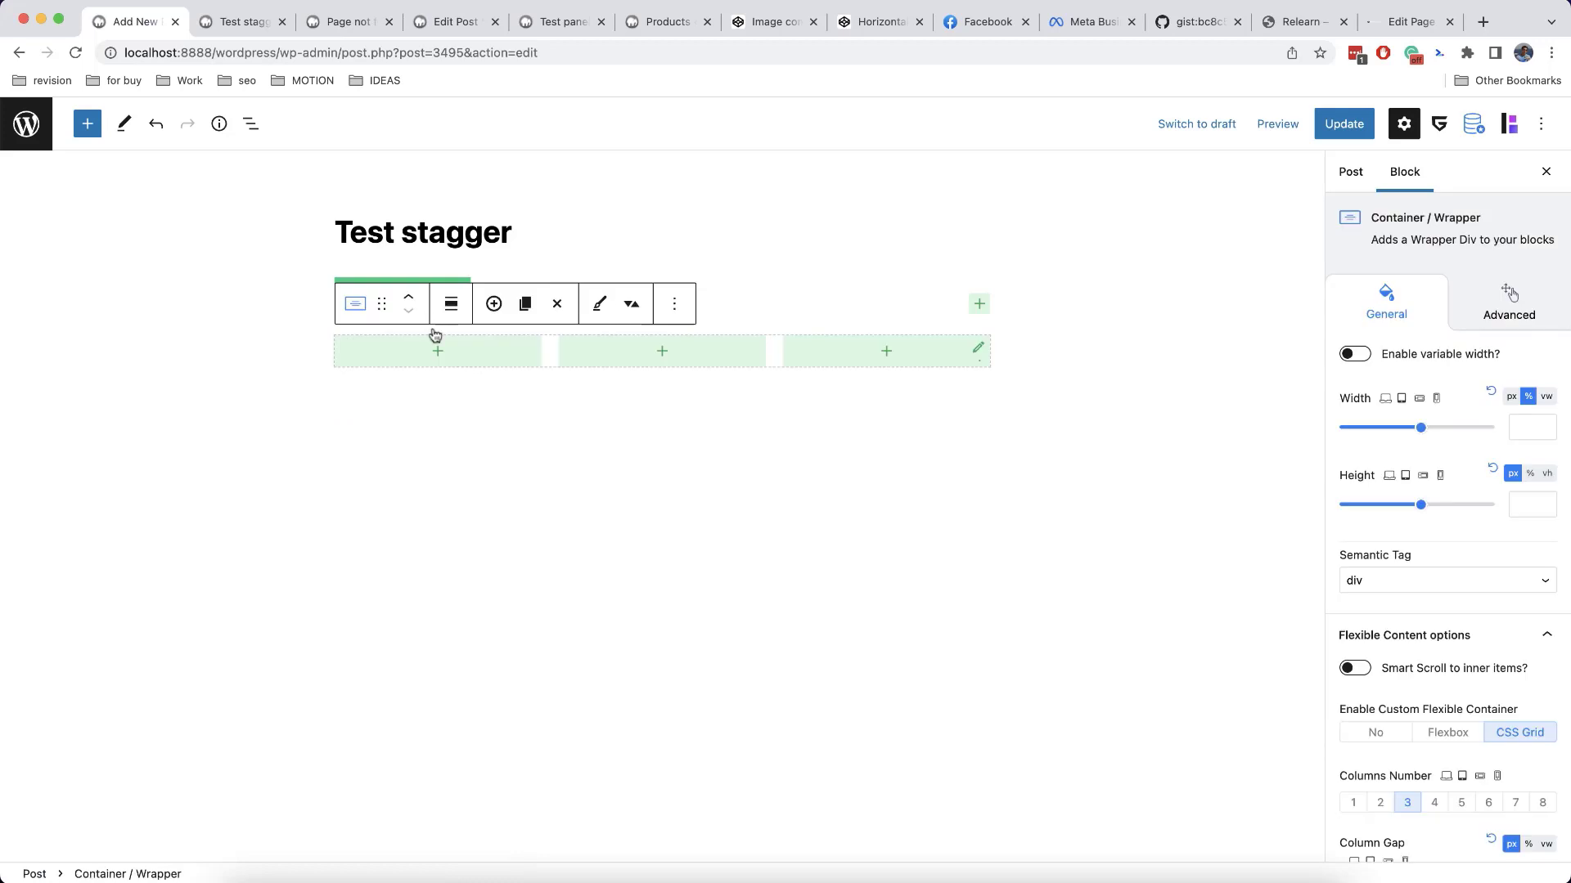
Fill each grid column with a Media Library image, using magic2 in the third.
{"action": "left_click", "coordinate": [453, 353]}
{"action": "type", "text": "image"}
{"action": "left_click", "coordinate": [440, 491]}
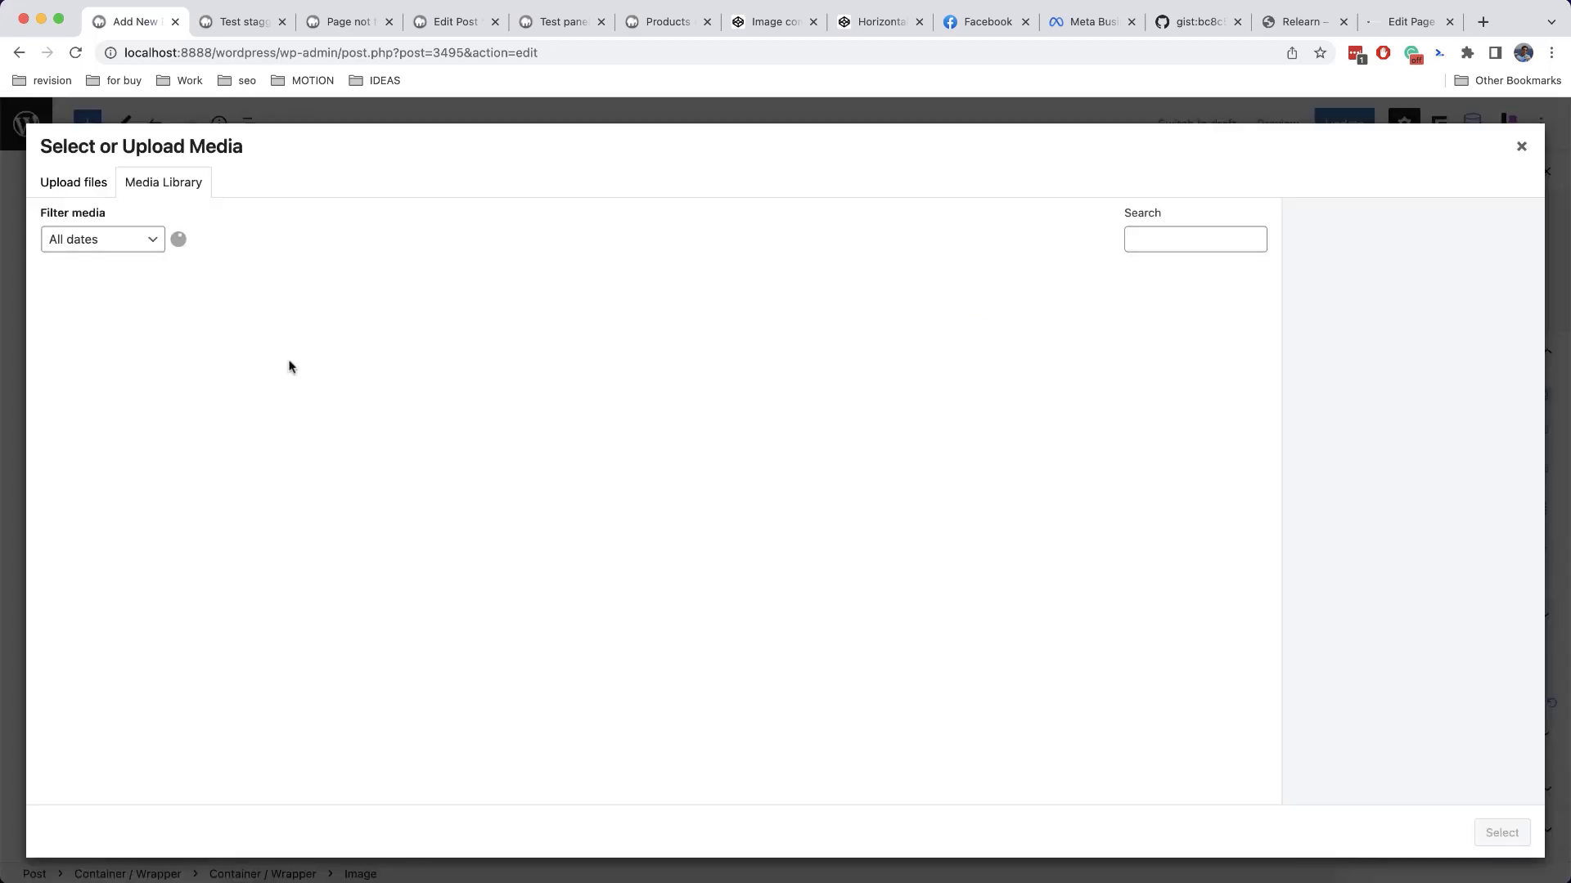
{"action": "left_click", "coordinate": [98, 326]}
{"action": "left_click", "coordinate": [1500, 831]}
{"action": "left_click", "coordinate": [662, 351]}
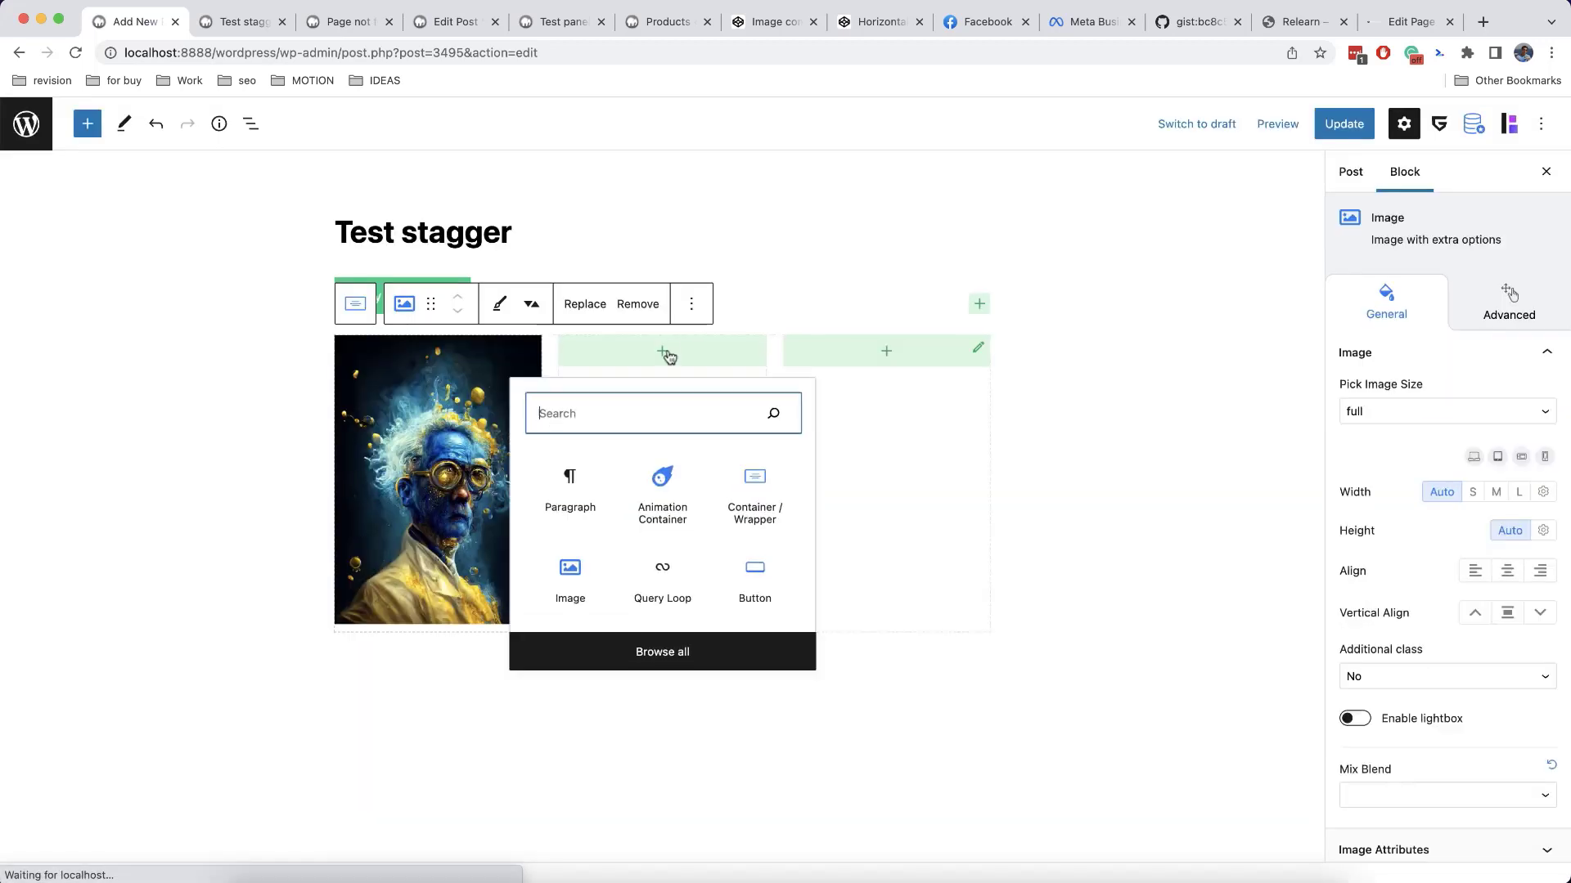
{"action": "left_click", "coordinate": [570, 576]}
{"action": "left_click", "coordinate": [240, 331]}
{"action": "left_click", "coordinate": [1501, 831]}
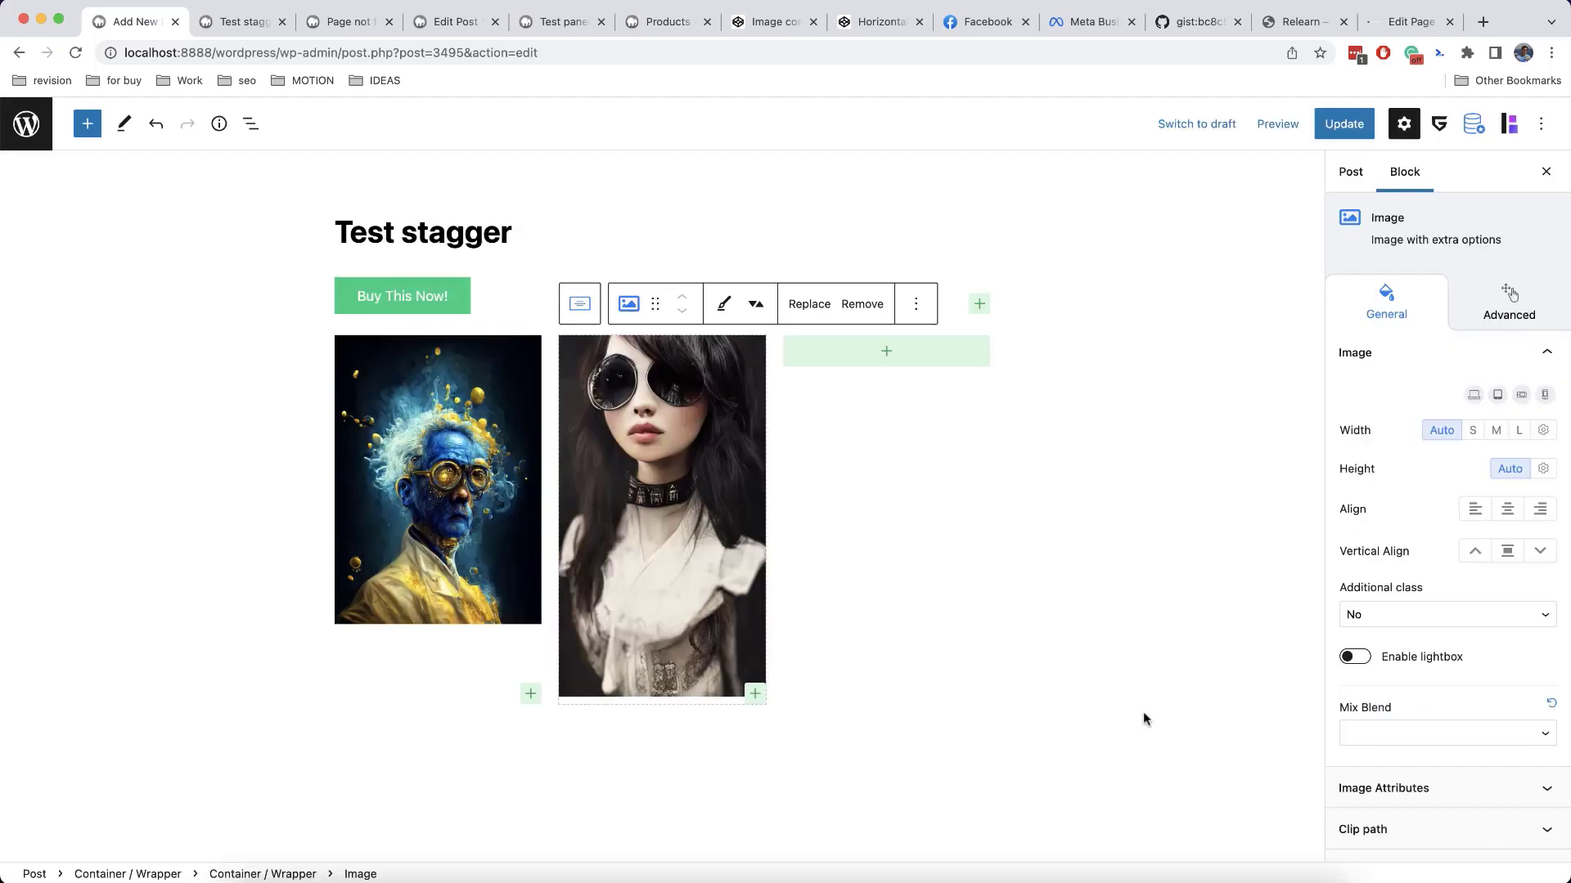
{"action": "left_click", "coordinate": [886, 351]}
{"action": "left_click", "coordinate": [794, 576]}
{"action": "left_click", "coordinate": [841, 442]}
{"action": "left_click", "coordinate": [378, 331]}
{"action": "left_click", "coordinate": [1500, 831]}
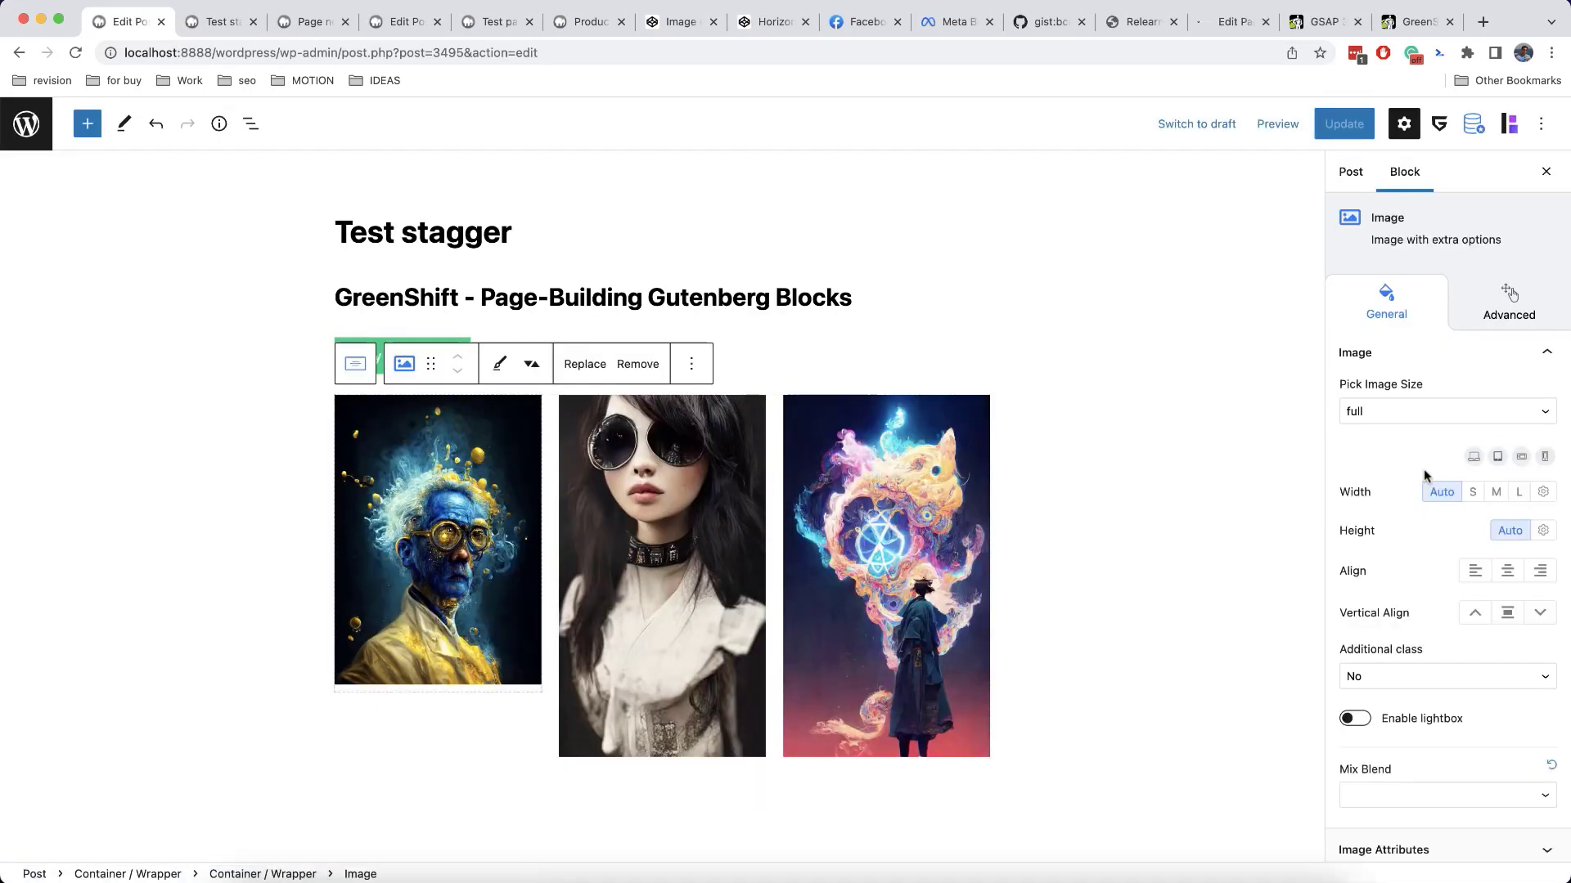
Give the first image the additional CSS class imageanimation.
{"action": "left_click", "coordinate": [1508, 315]}
{"action": "left_click", "coordinate": [1390, 842]}
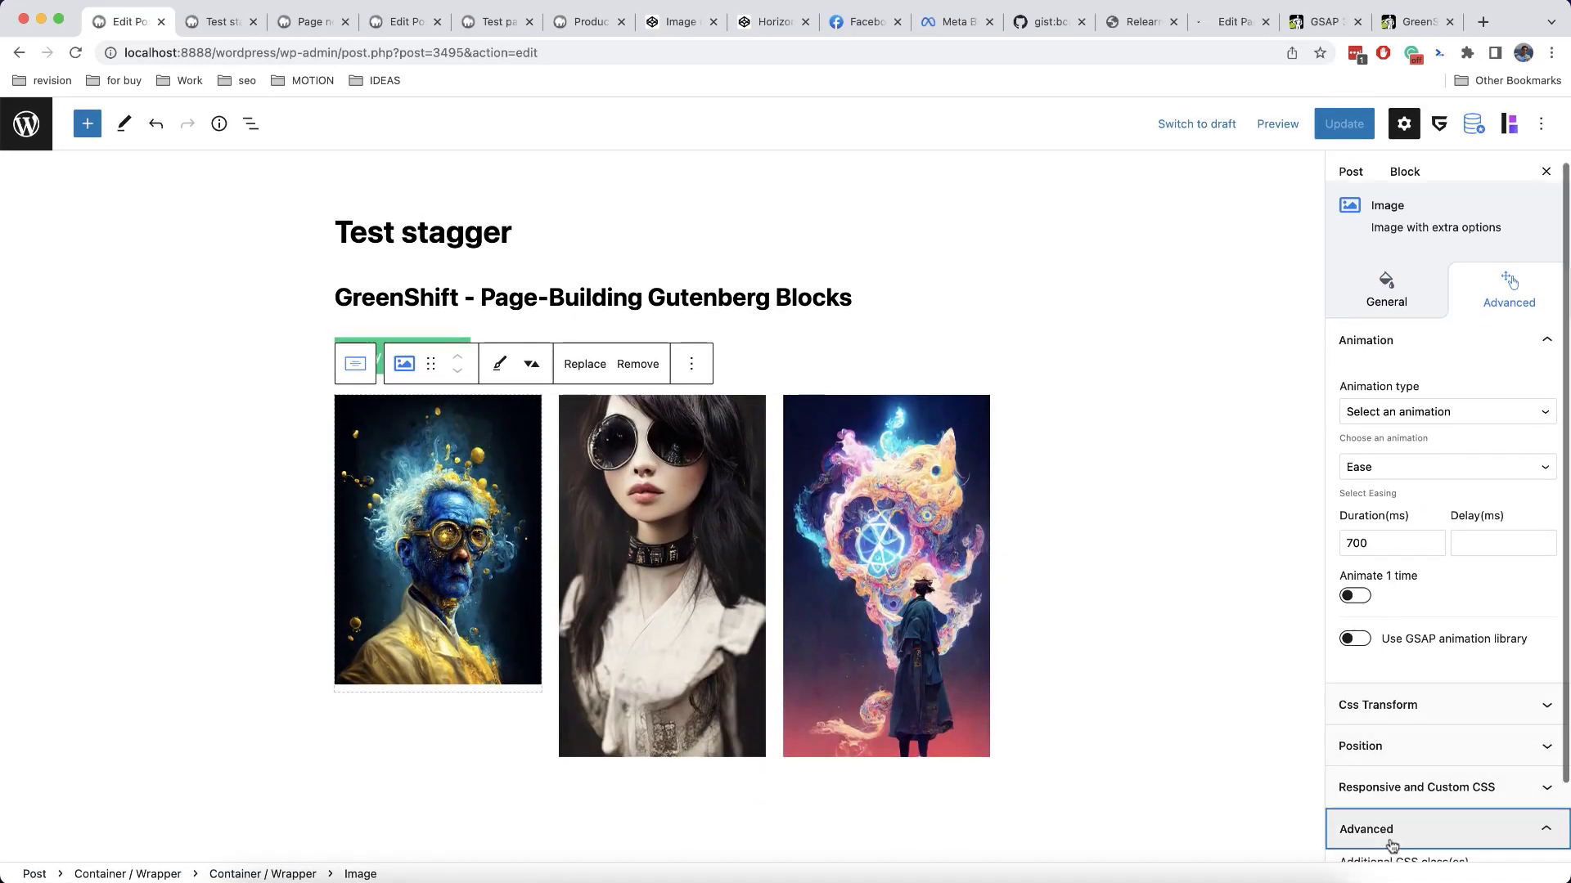
{"action": "left_click", "coordinate": [1389, 803]}
{"action": "type", "text": "imageanimation"}
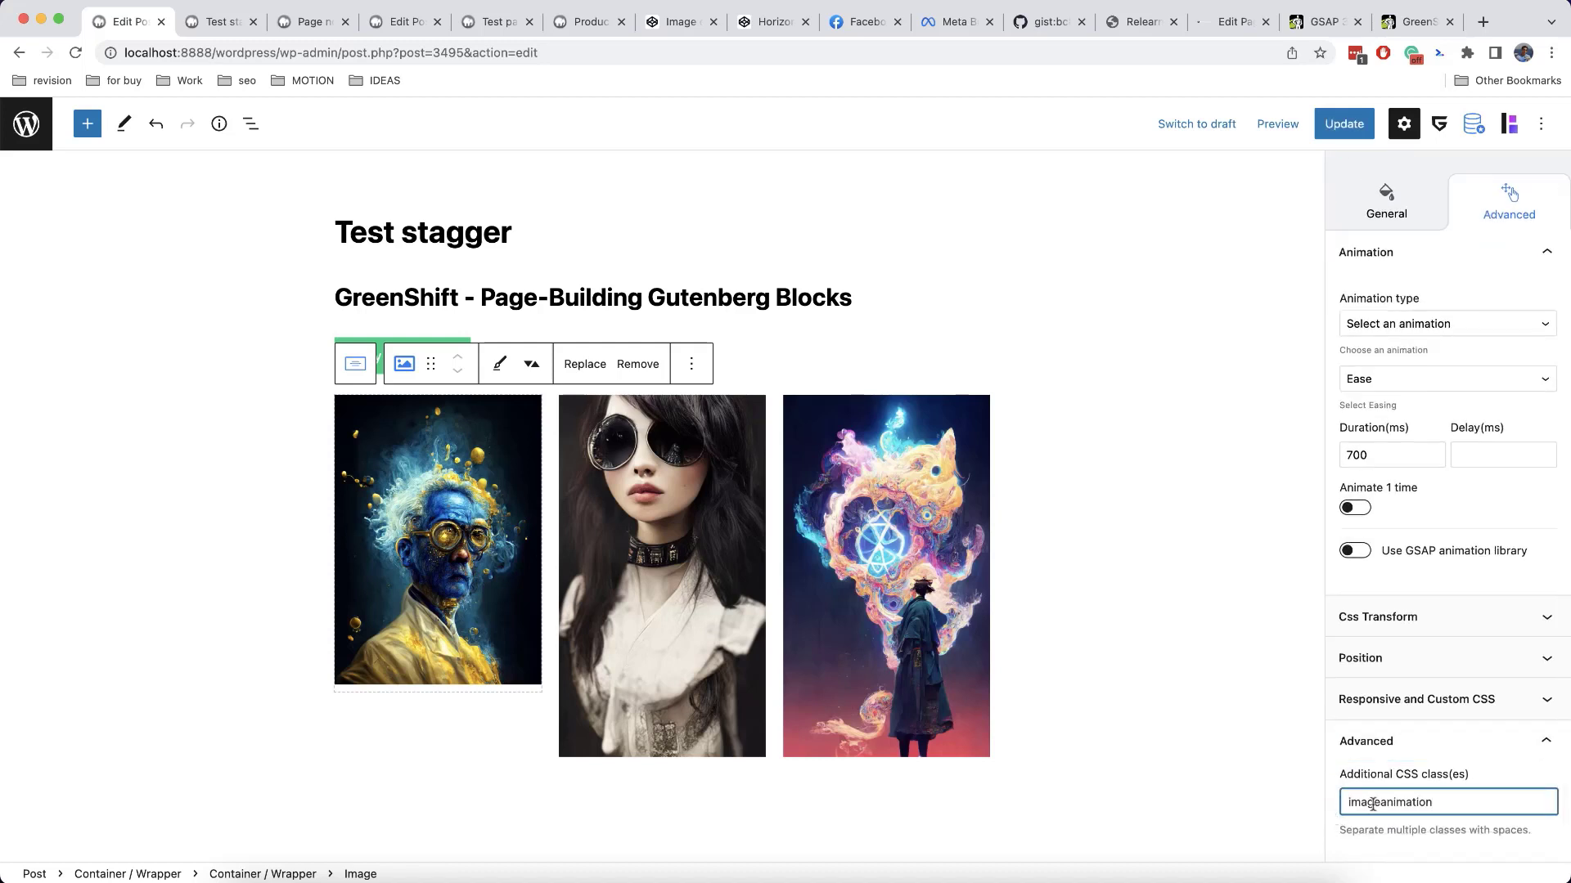
Paste the imageanimation class into the middle and right images' Additional CSS class fields.
{"action": "left_click", "coordinate": [752, 557]}
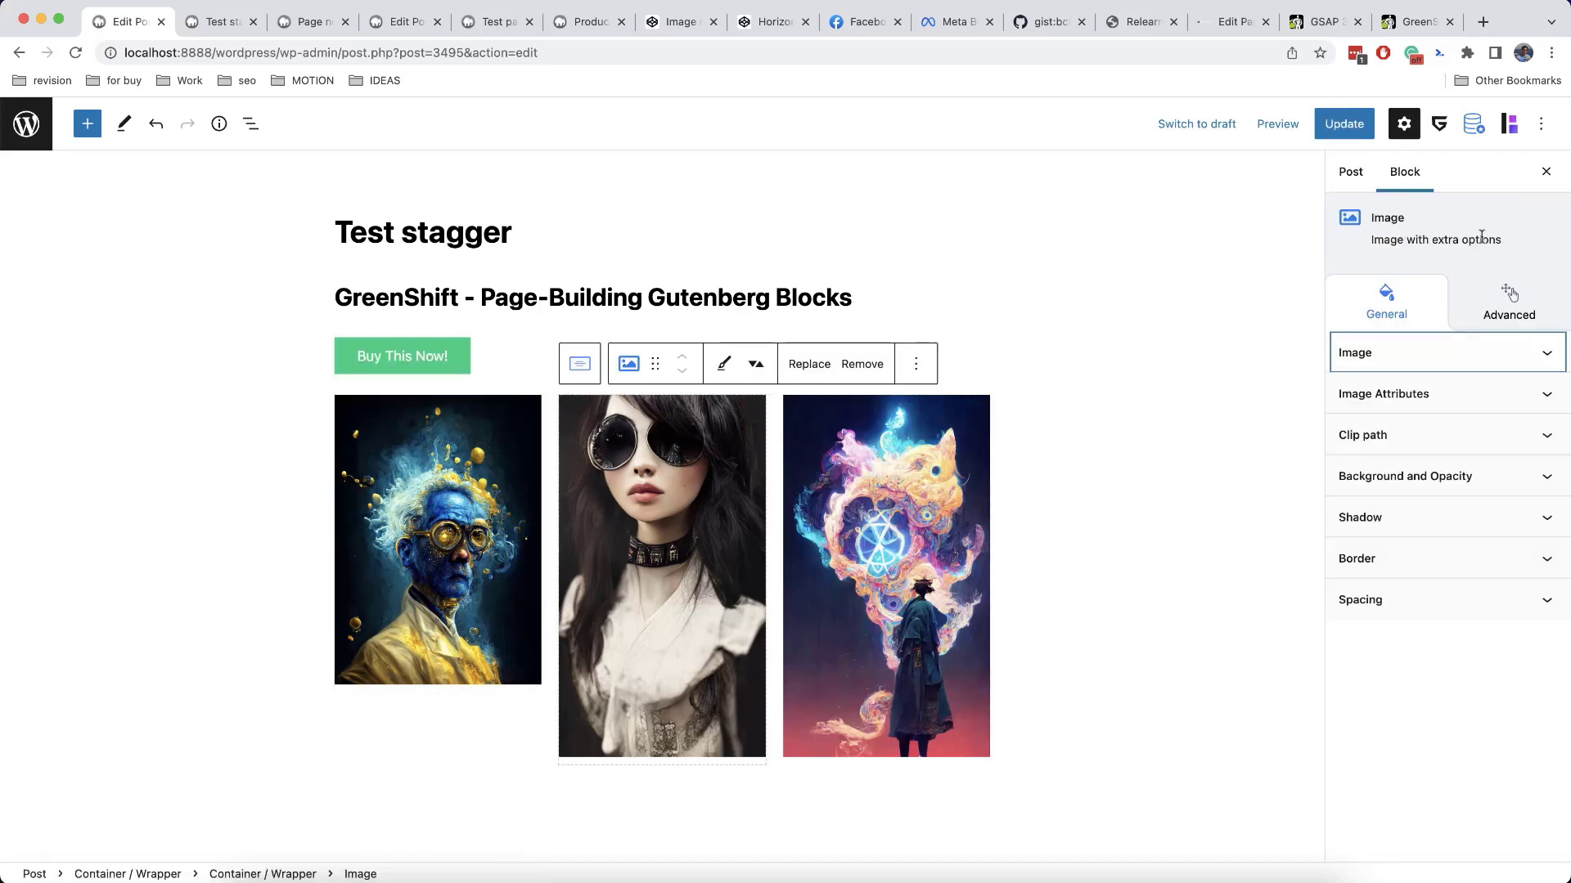
{"action": "left_click", "coordinate": [1507, 303]}
{"action": "scroll", "coordinate": [1437, 561], "scroll_direction": "down", "scroll_amount": 2}
{"action": "left_click", "coordinate": [1416, 743]}
{"action": "left_click", "coordinate": [1404, 800]}
{"action": "type", "text": "imageanimation"}
{"action": "left_click", "coordinate": [1006, 578]}
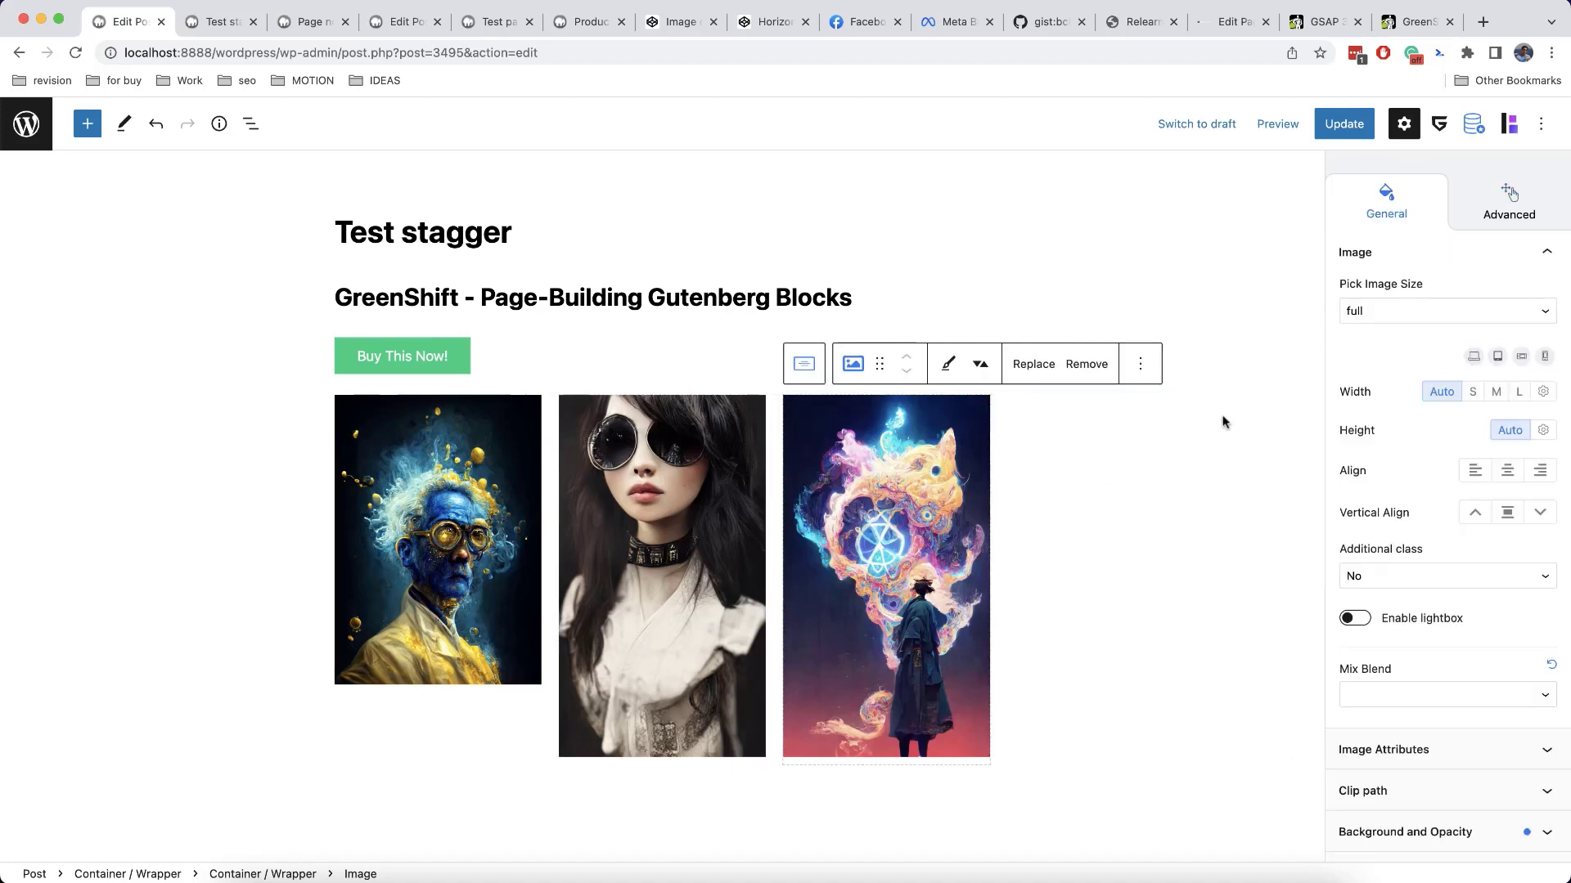
{"action": "left_click", "coordinate": [1487, 219]}
{"action": "left_click", "coordinate": [1407, 741]}
{"action": "left_click", "coordinate": [1403, 800]}
{"action": "type", "text": "imageanimation"}
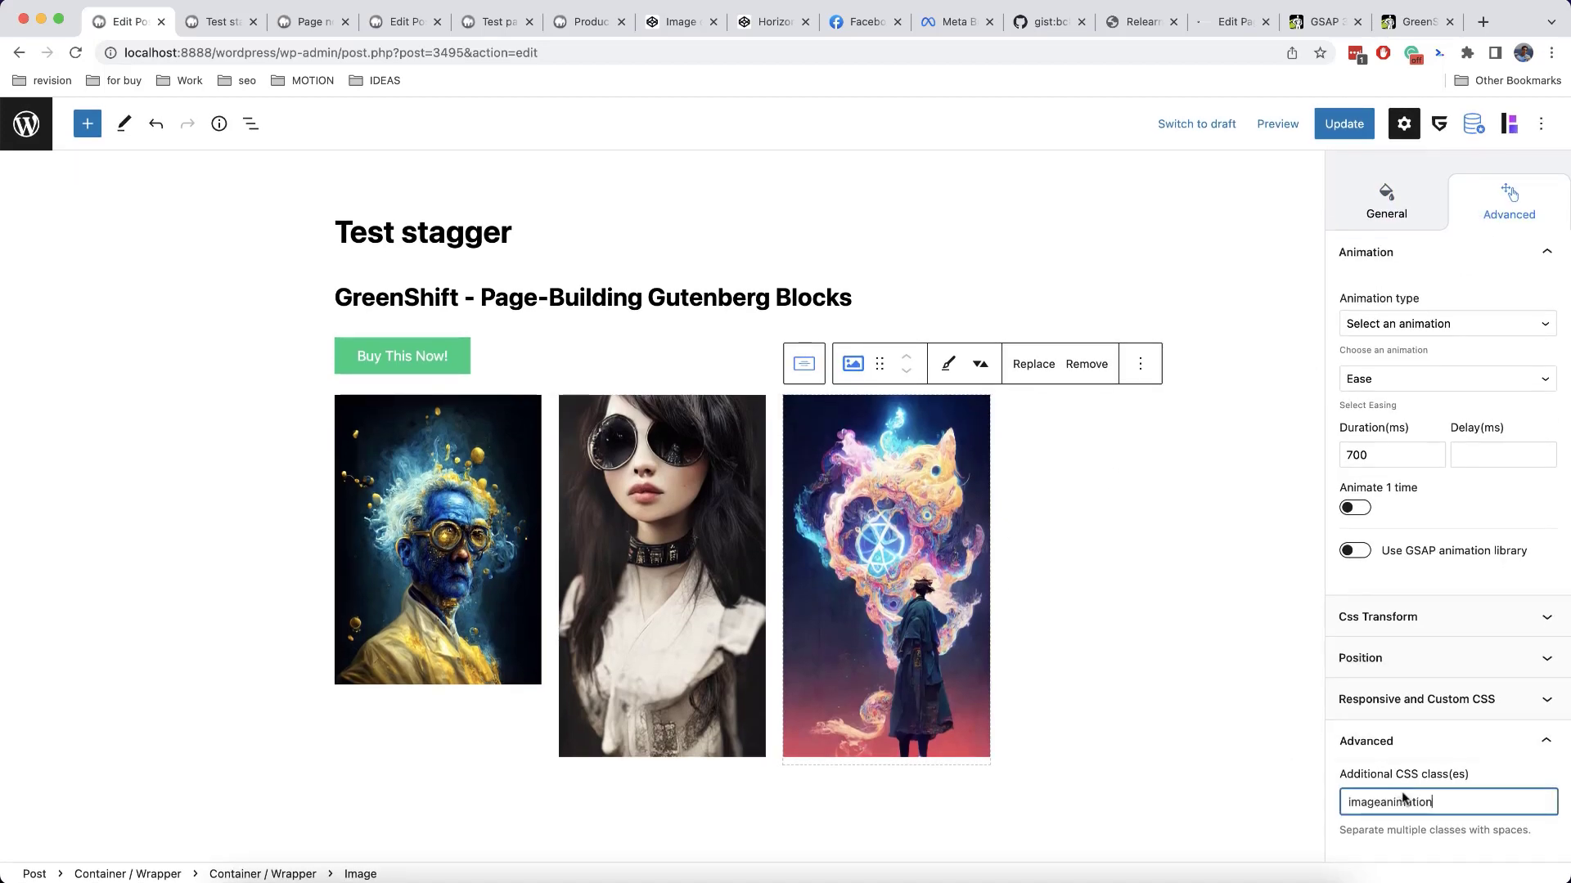
{"action": "left_click", "coordinate": [576, 364]}
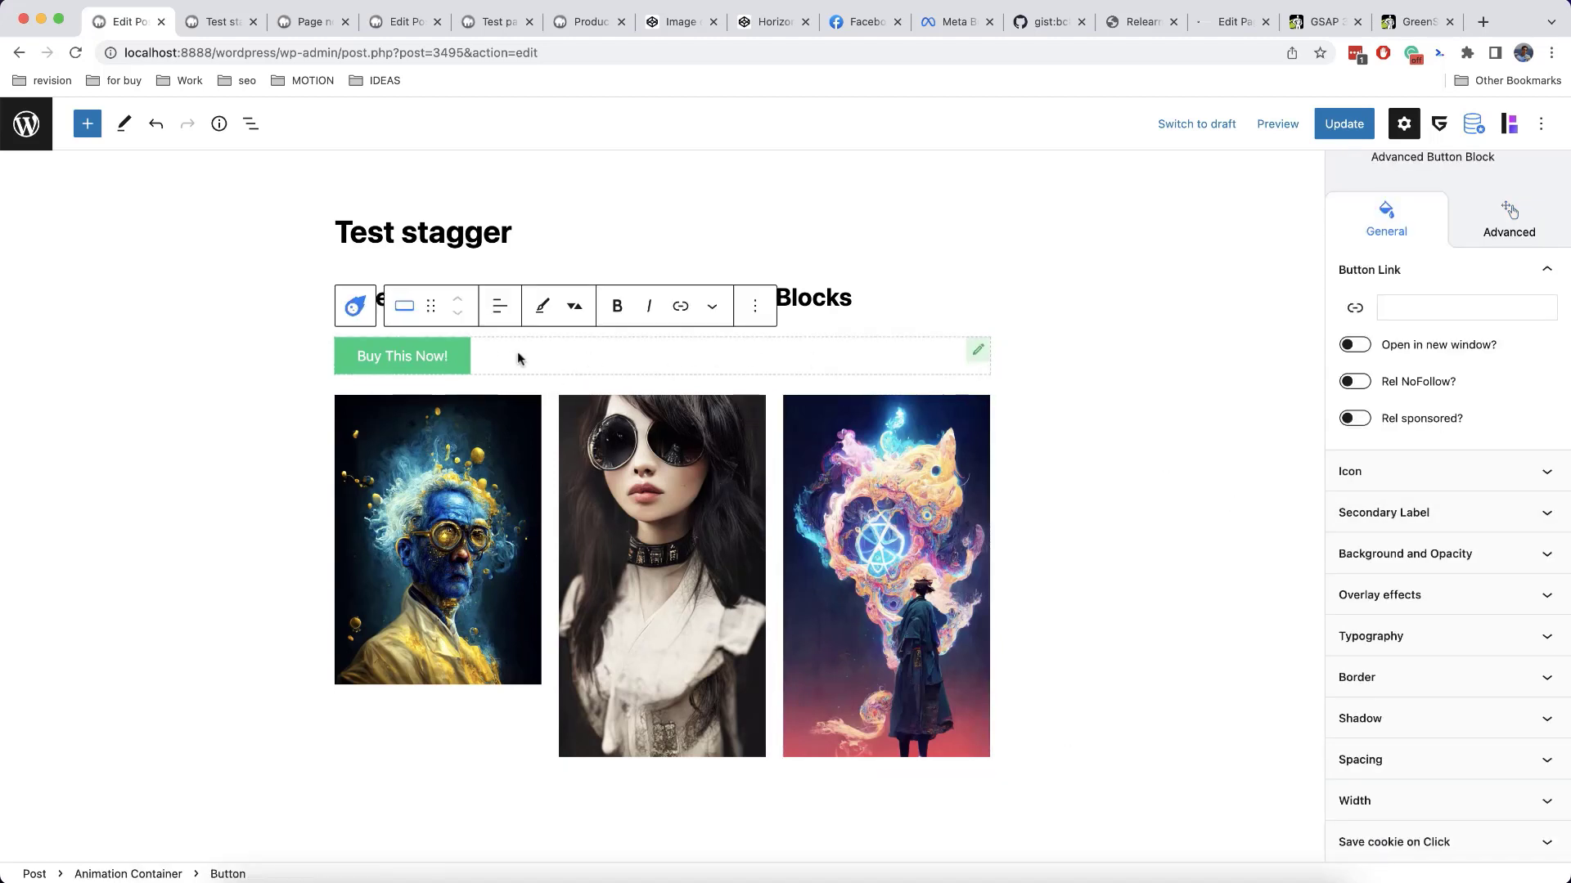
Select the wrapping Animation Container and set its stagger class to .imageanimation.
{"action": "left_click", "coordinate": [379, 306]}
{"action": "scroll", "coordinate": [1381, 500], "scroll_direction": "down", "scroll_amount": 3}
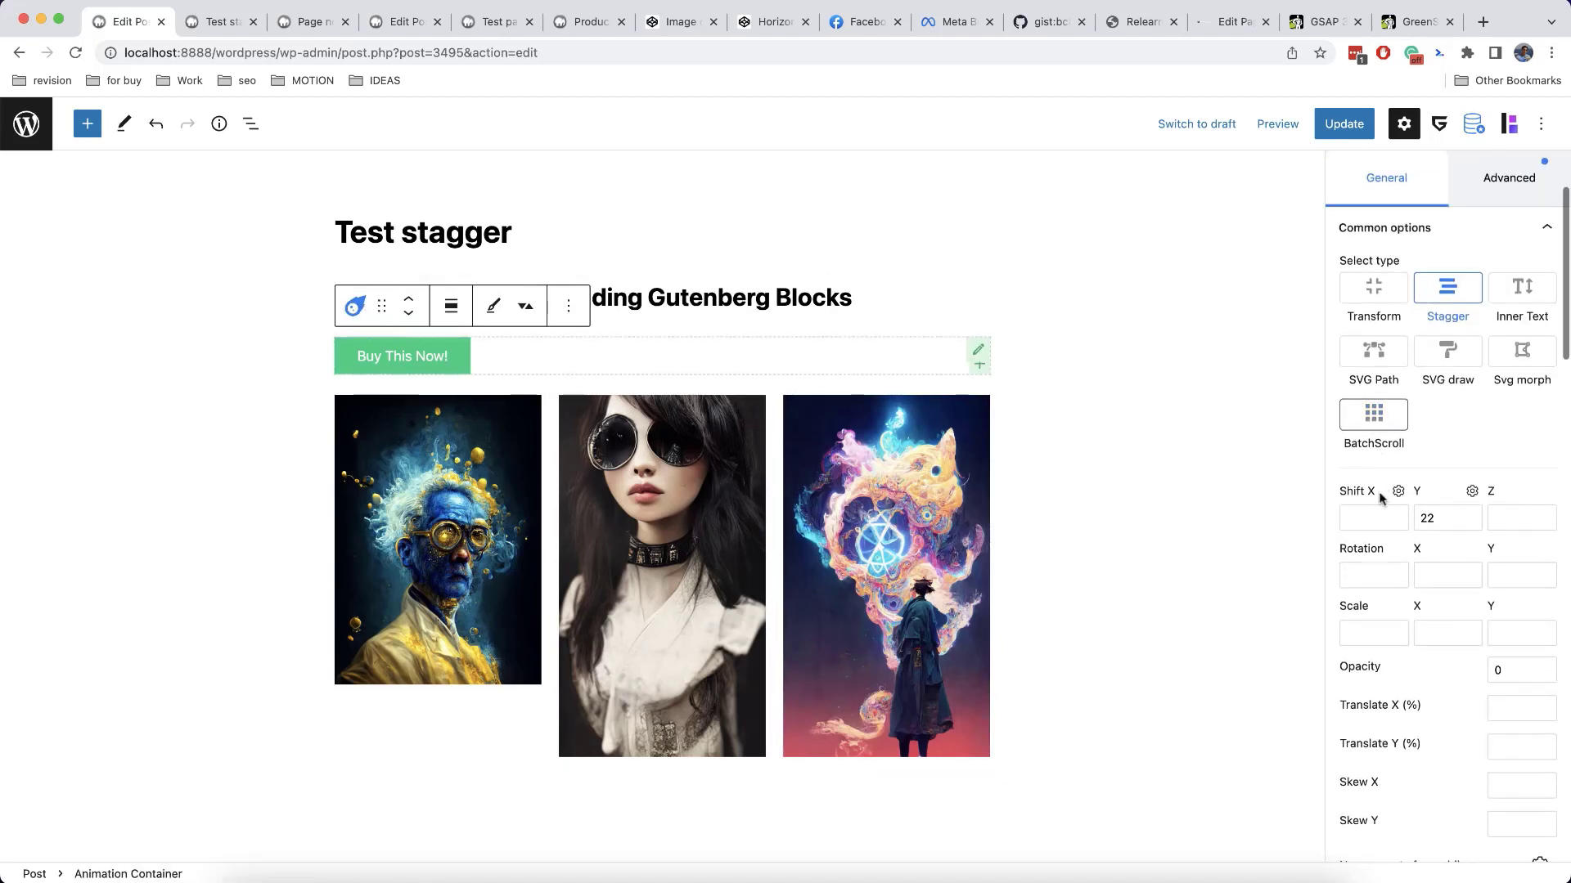
{"action": "scroll", "coordinate": [1381, 501], "scroll_direction": "down", "scroll_amount": 5}
{"action": "left_click", "coordinate": [1388, 576]}
{"action": "type", "text": ".imageanimation"}
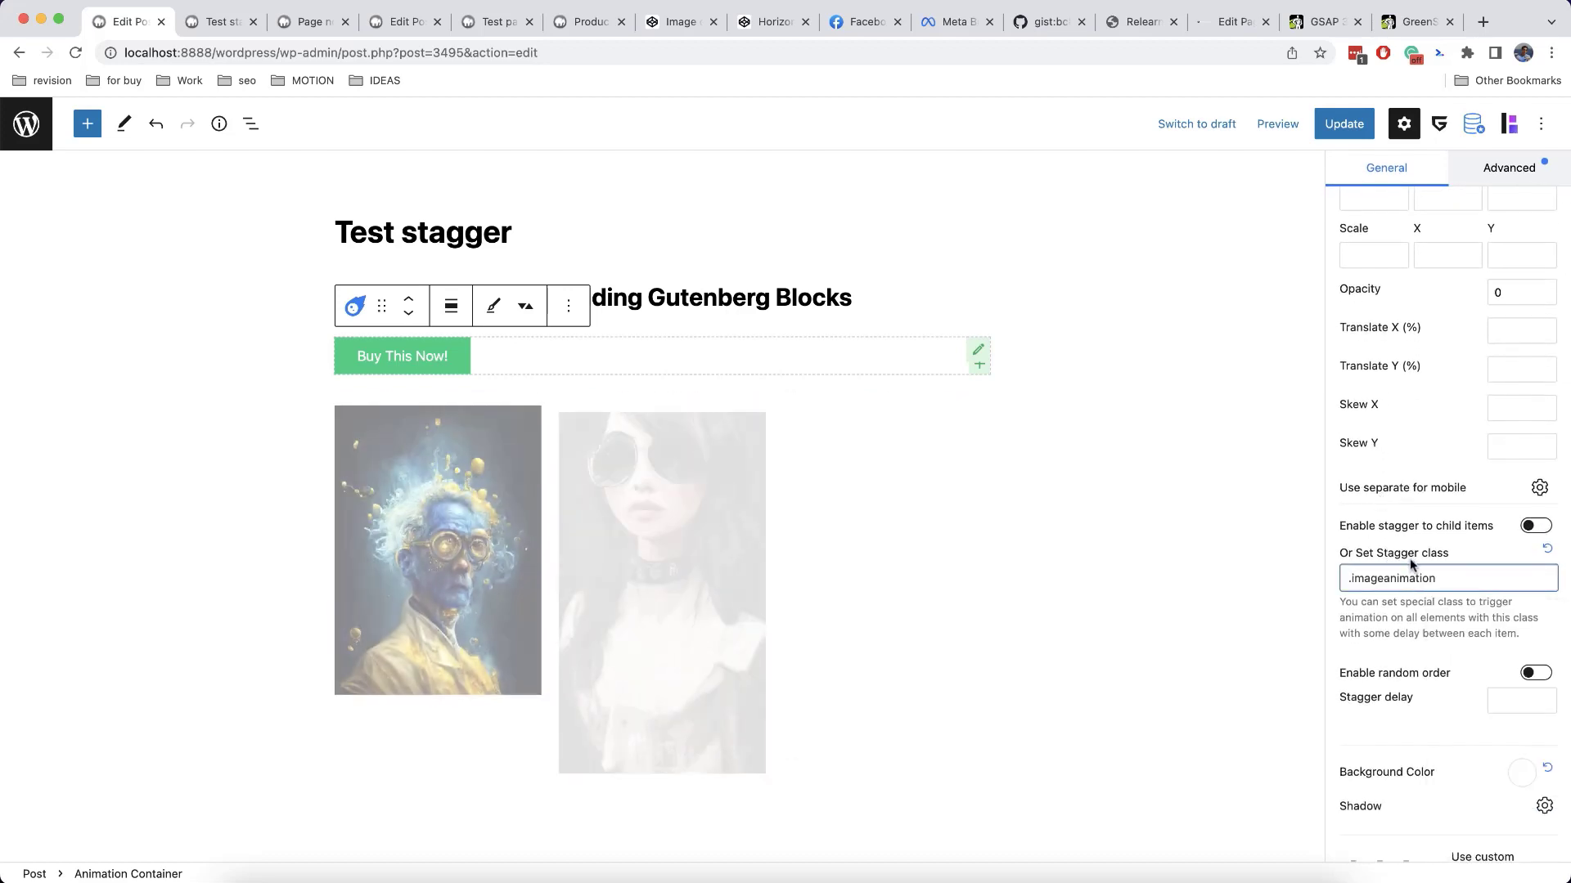
{"action": "scroll", "coordinate": [1411, 540], "scroll_direction": "down", "scroll_amount": 10}
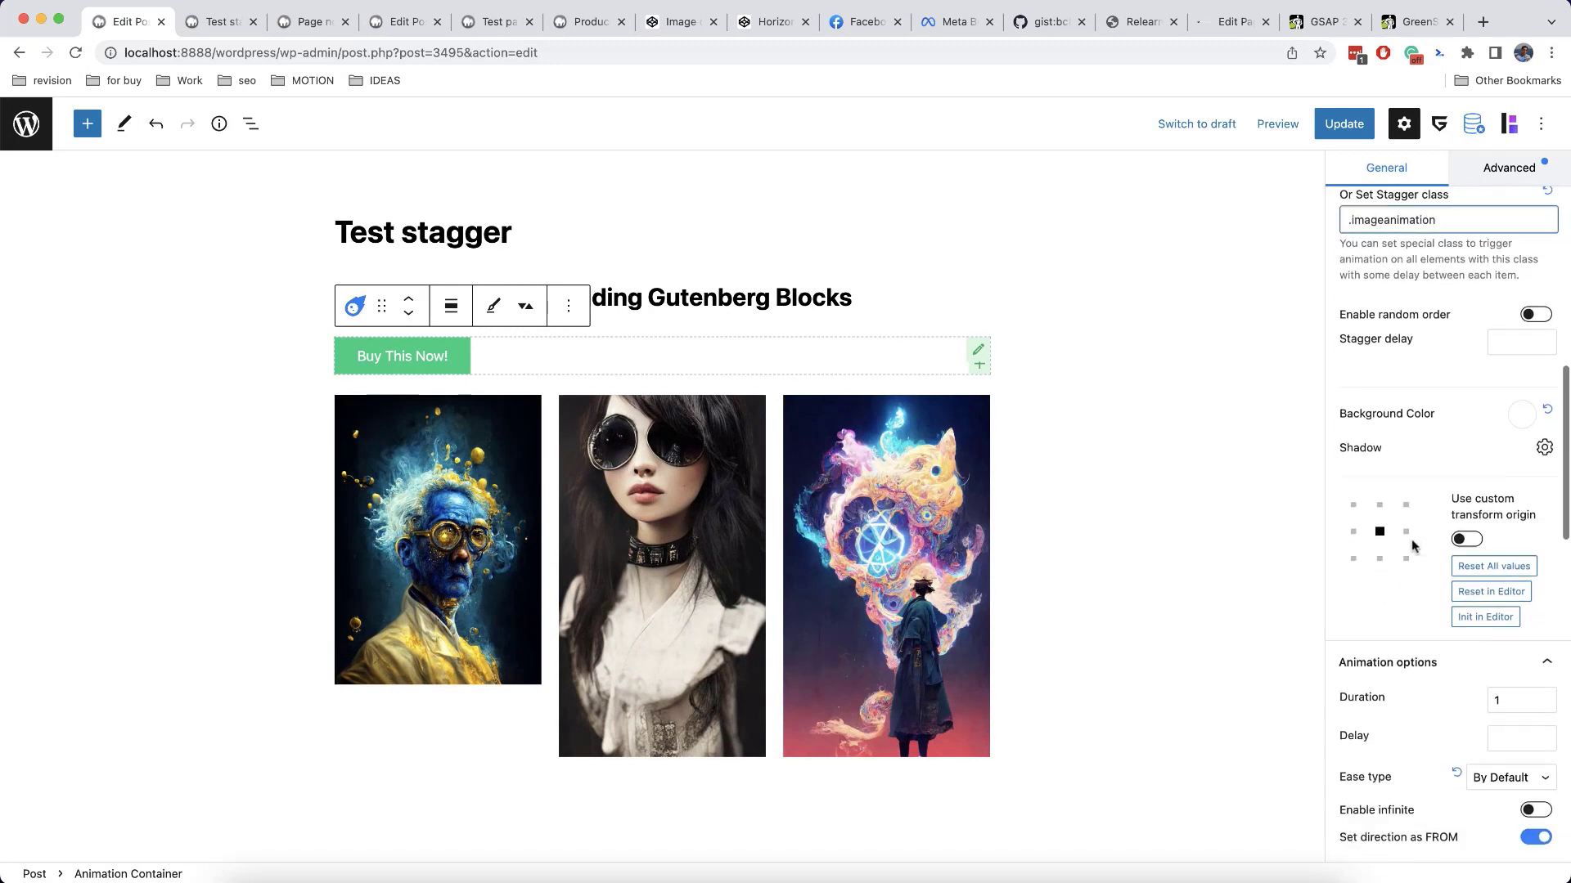
{"action": "scroll", "coordinate": [1411, 544], "scroll_direction": "down", "scroll_amount": 2}
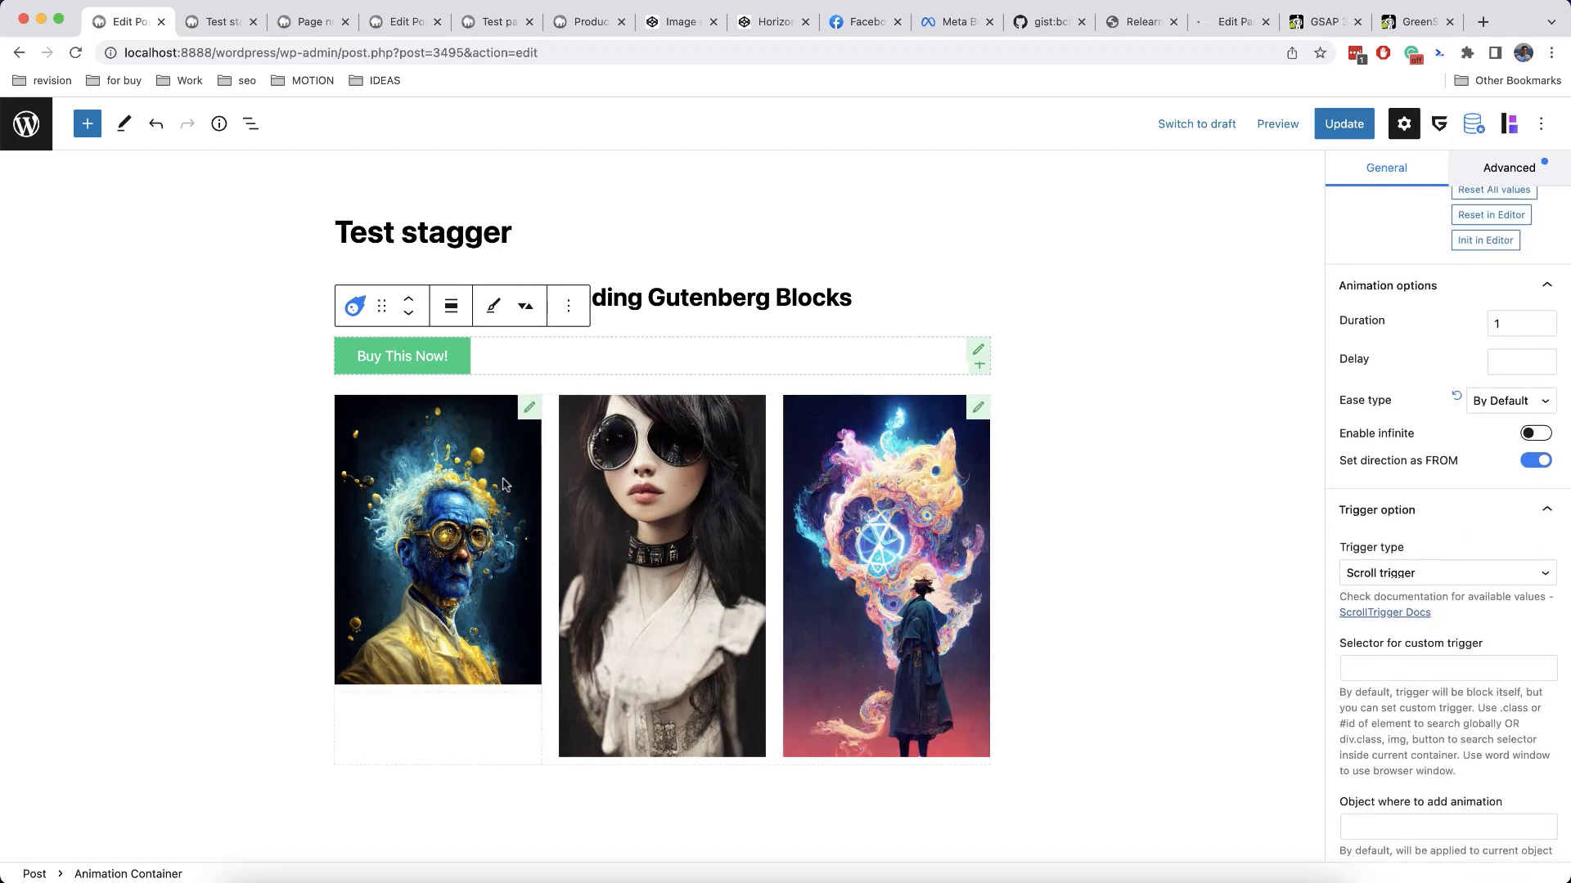
Change the Animation Container's trigger type to On Hover, then to Toggle Click.
{"action": "left_click", "coordinate": [1456, 580]}
{"action": "left_click", "coordinate": [1377, 631]}
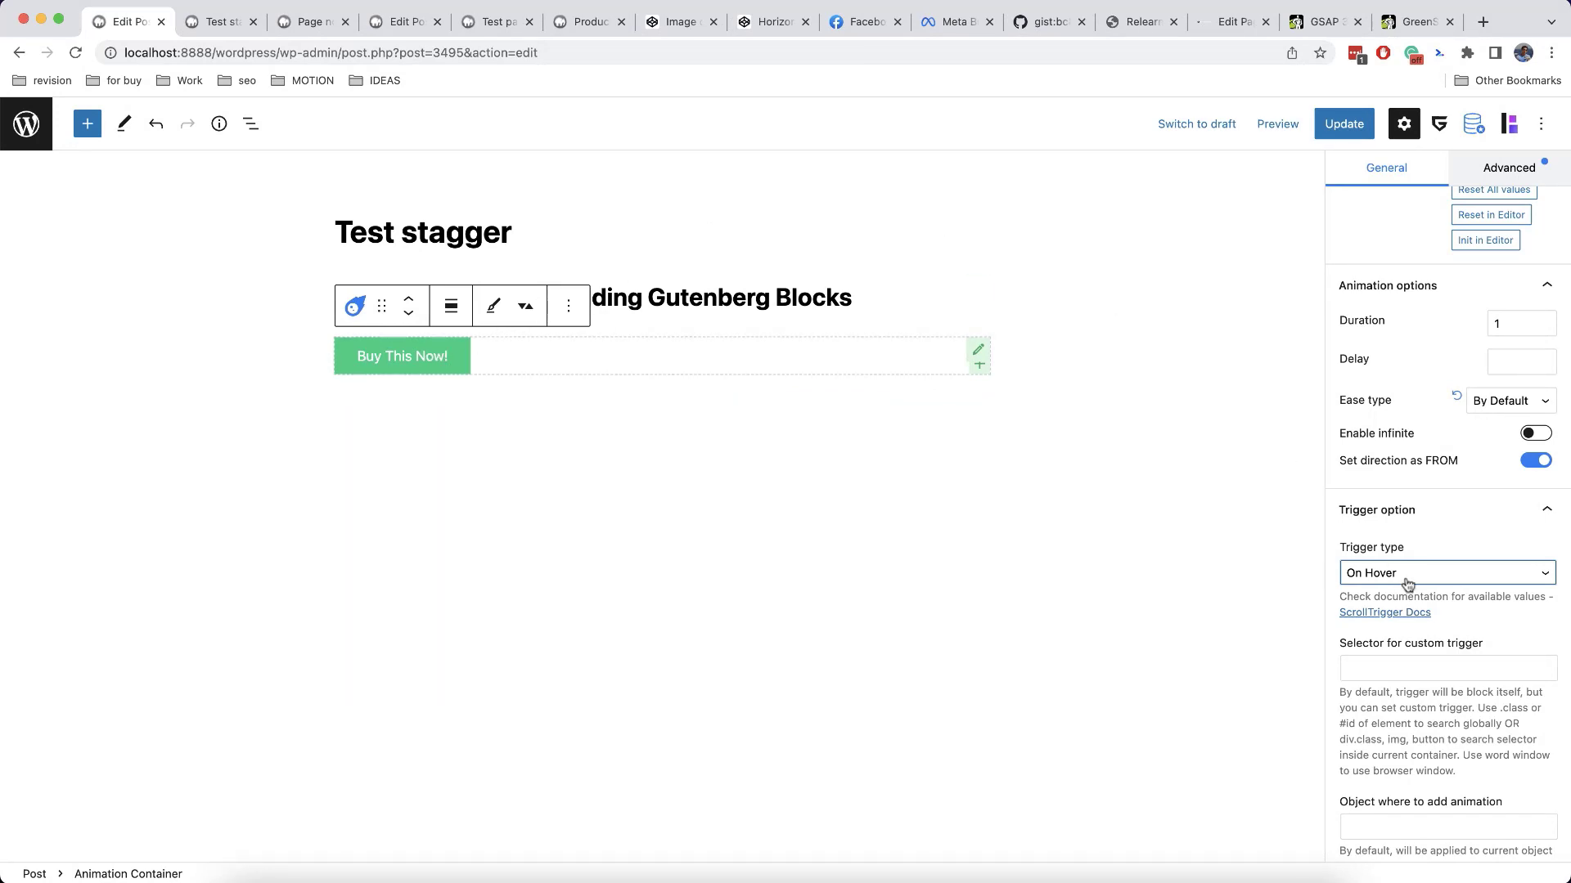
{"action": "left_click", "coordinate": [1407, 582]}
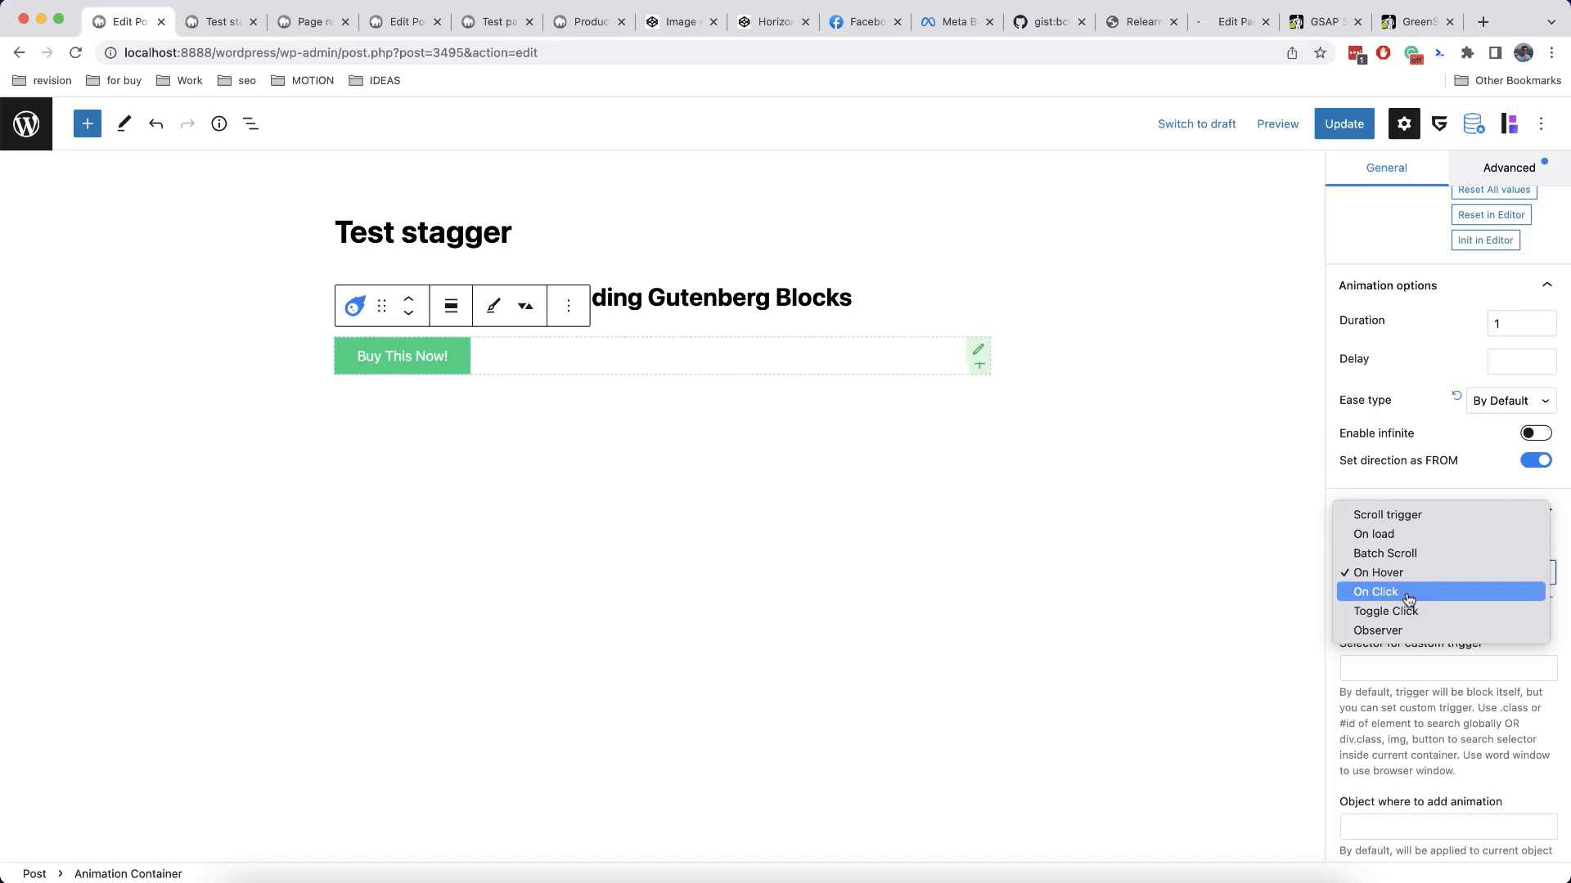
{"action": "left_click", "coordinate": [1408, 611]}
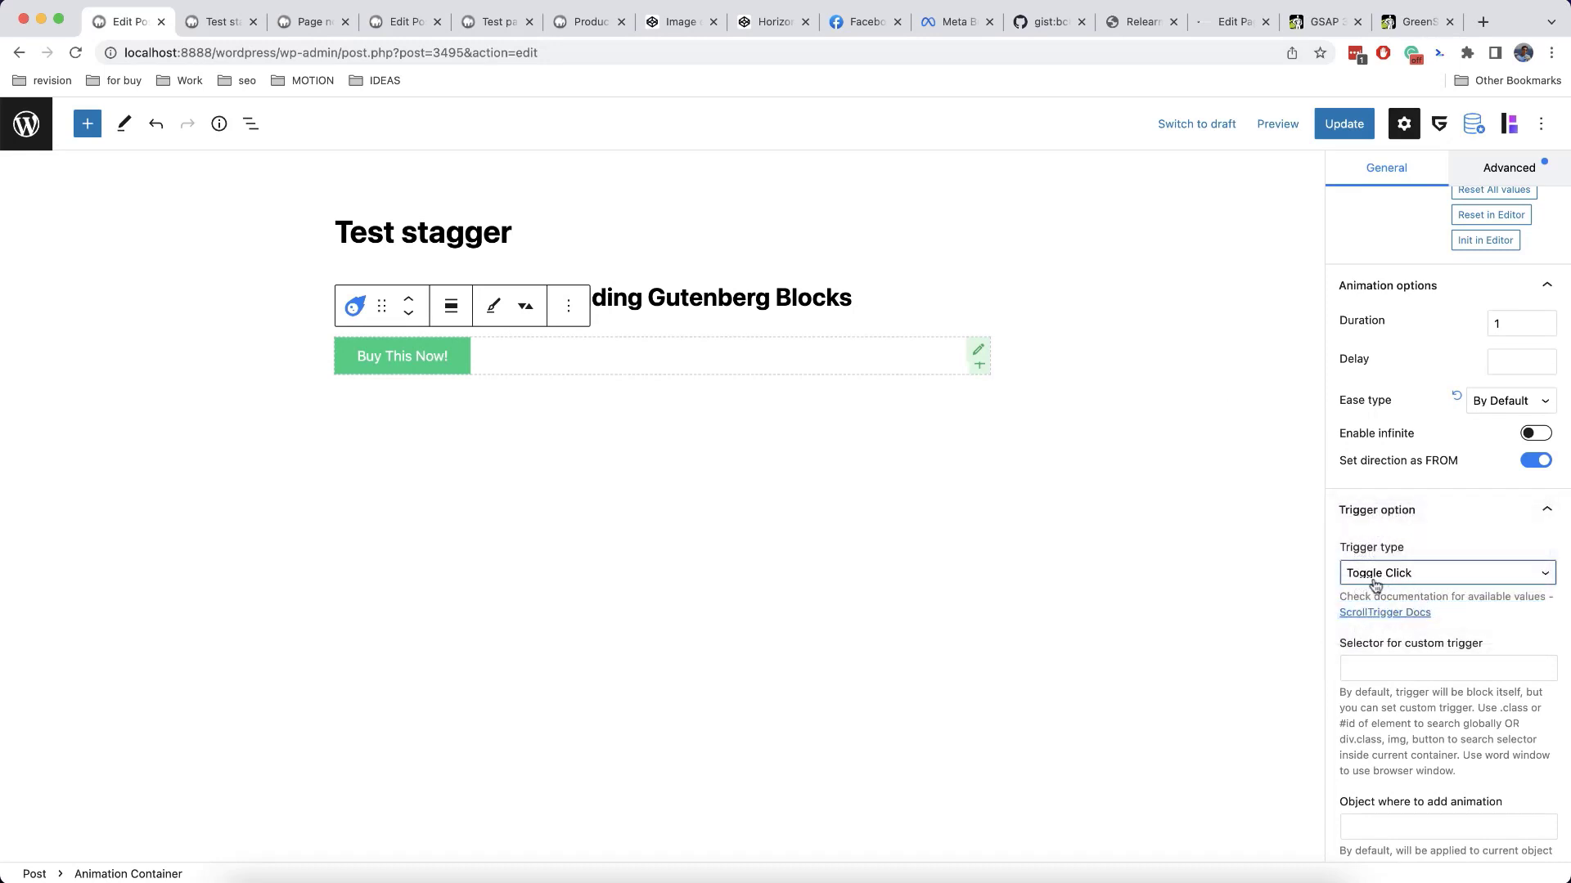
Click Buy This Now three times to toggle the image stagger, then reselect the Animation Container.
{"action": "left_click", "coordinate": [365, 357]}
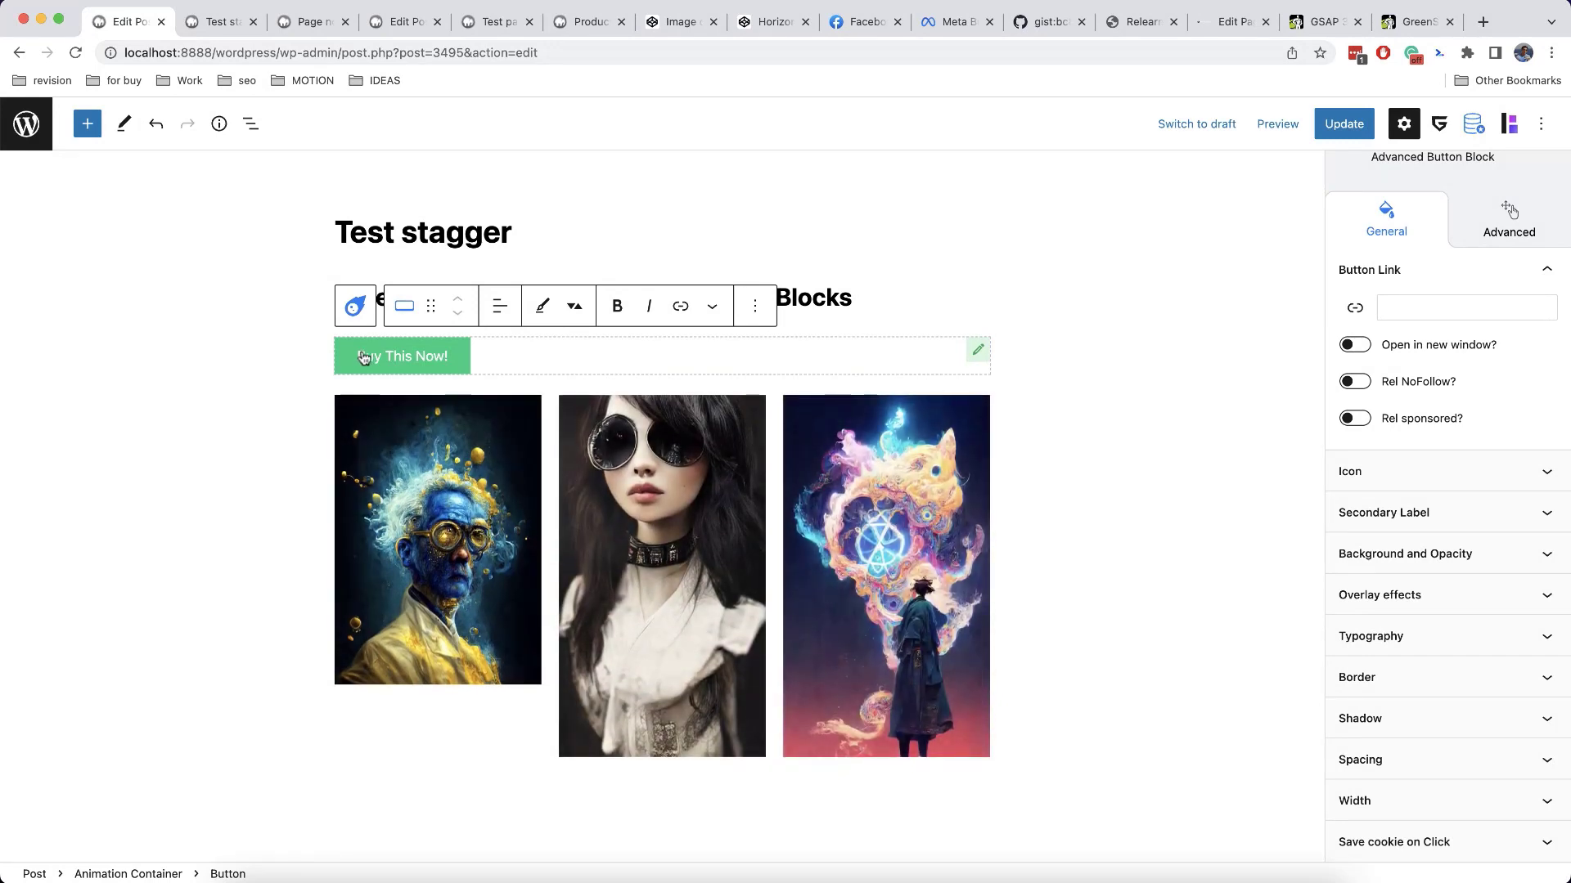
{"action": "left_click", "coordinate": [362, 358]}
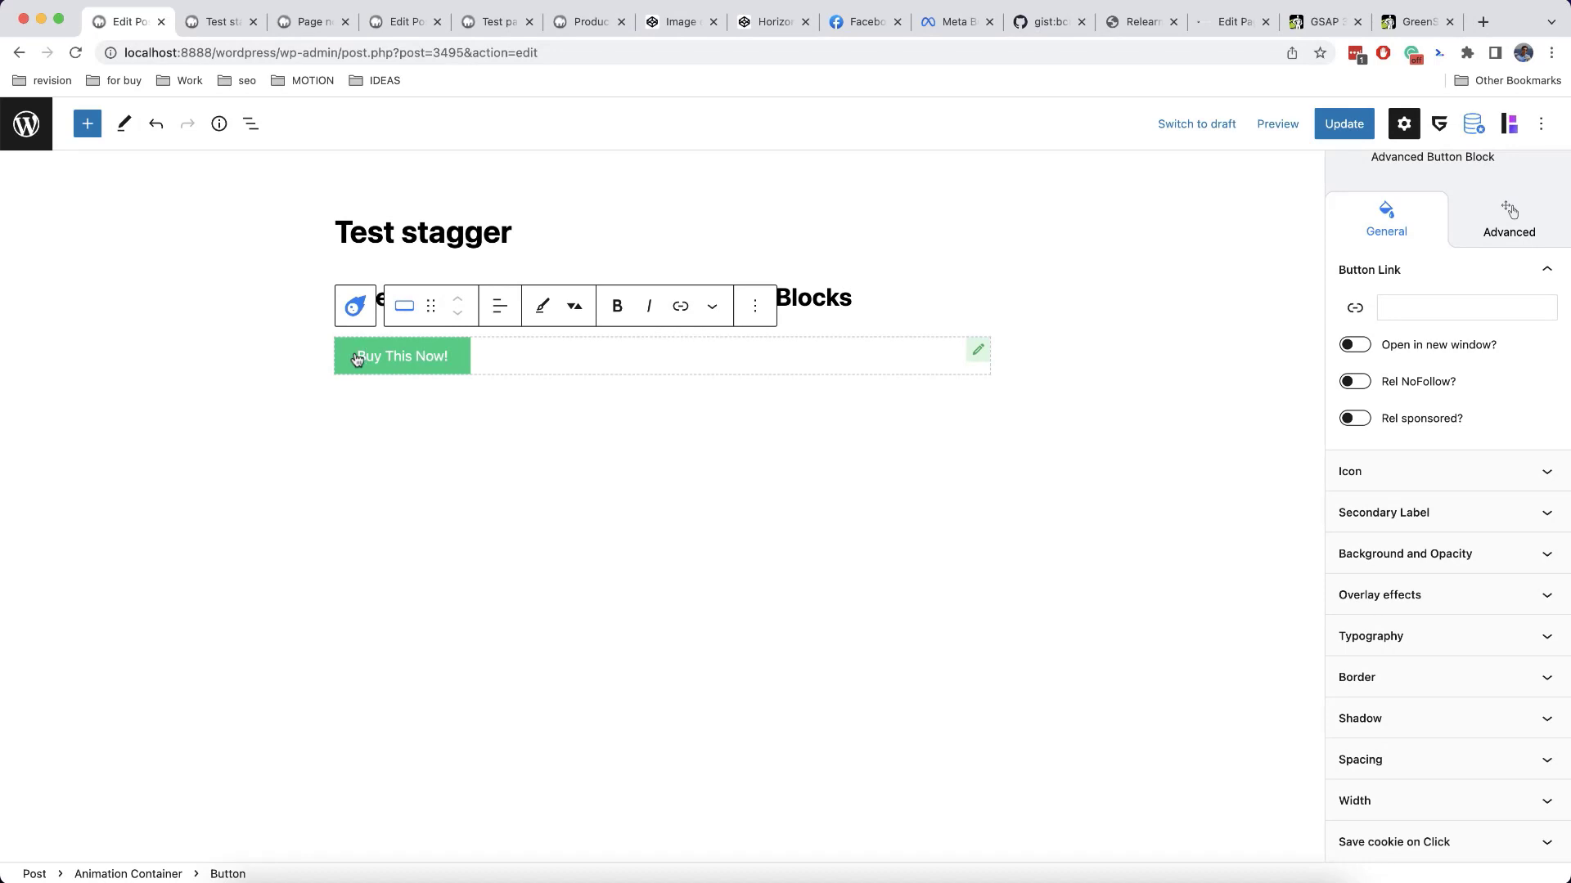
{"action": "left_click", "coordinate": [356, 359]}
{"action": "left_click", "coordinate": [1117, 543]}
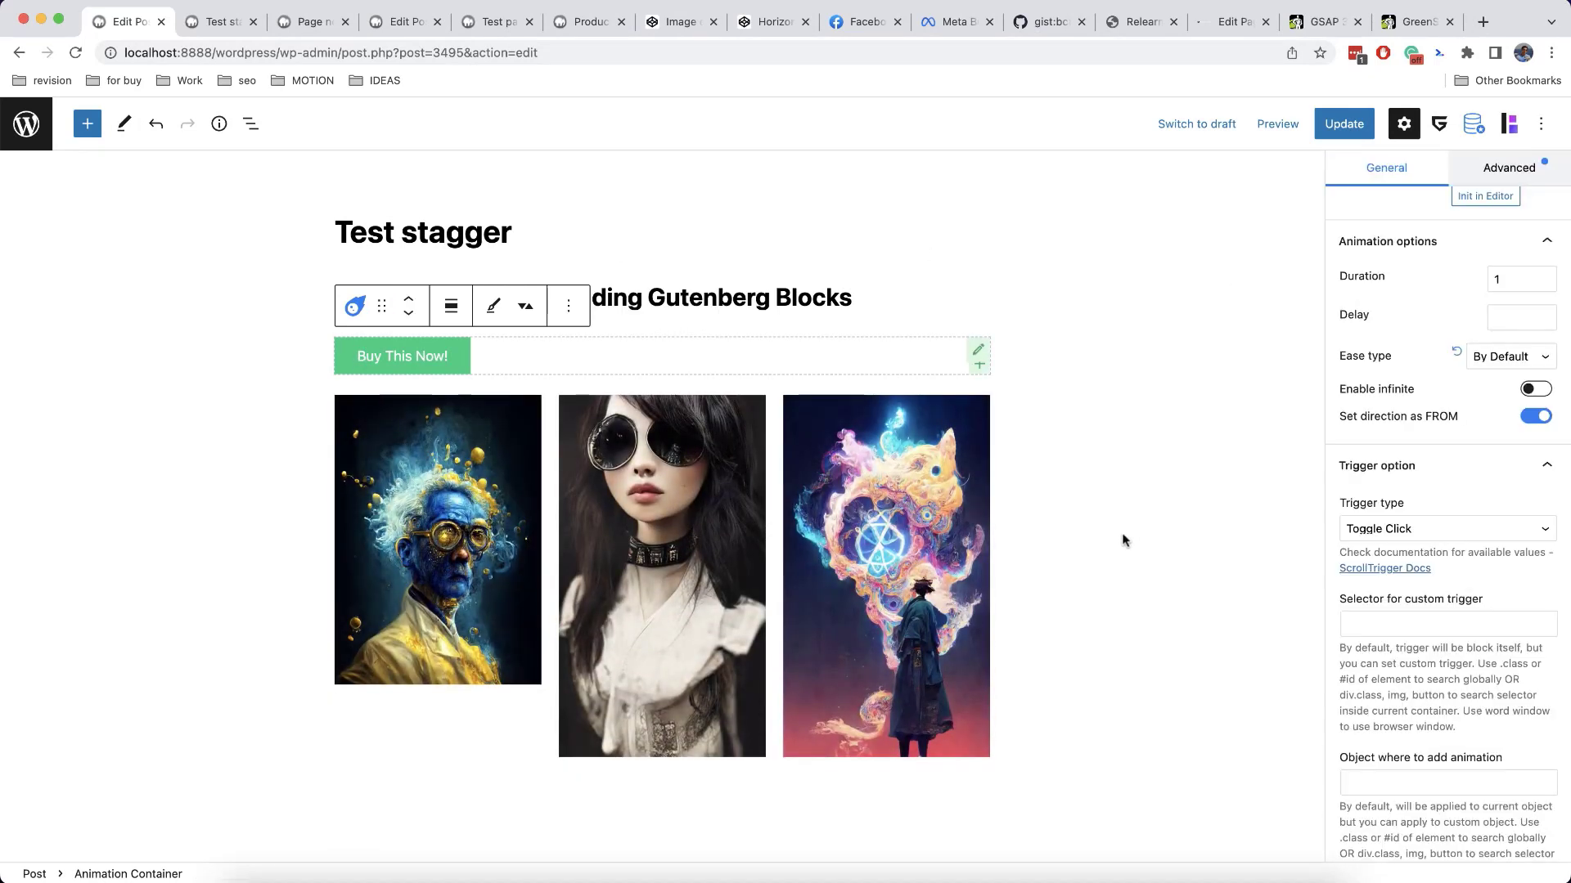
Switch the Animation Container's trigger type to Observer.
{"action": "left_click", "coordinate": [1476, 532]}
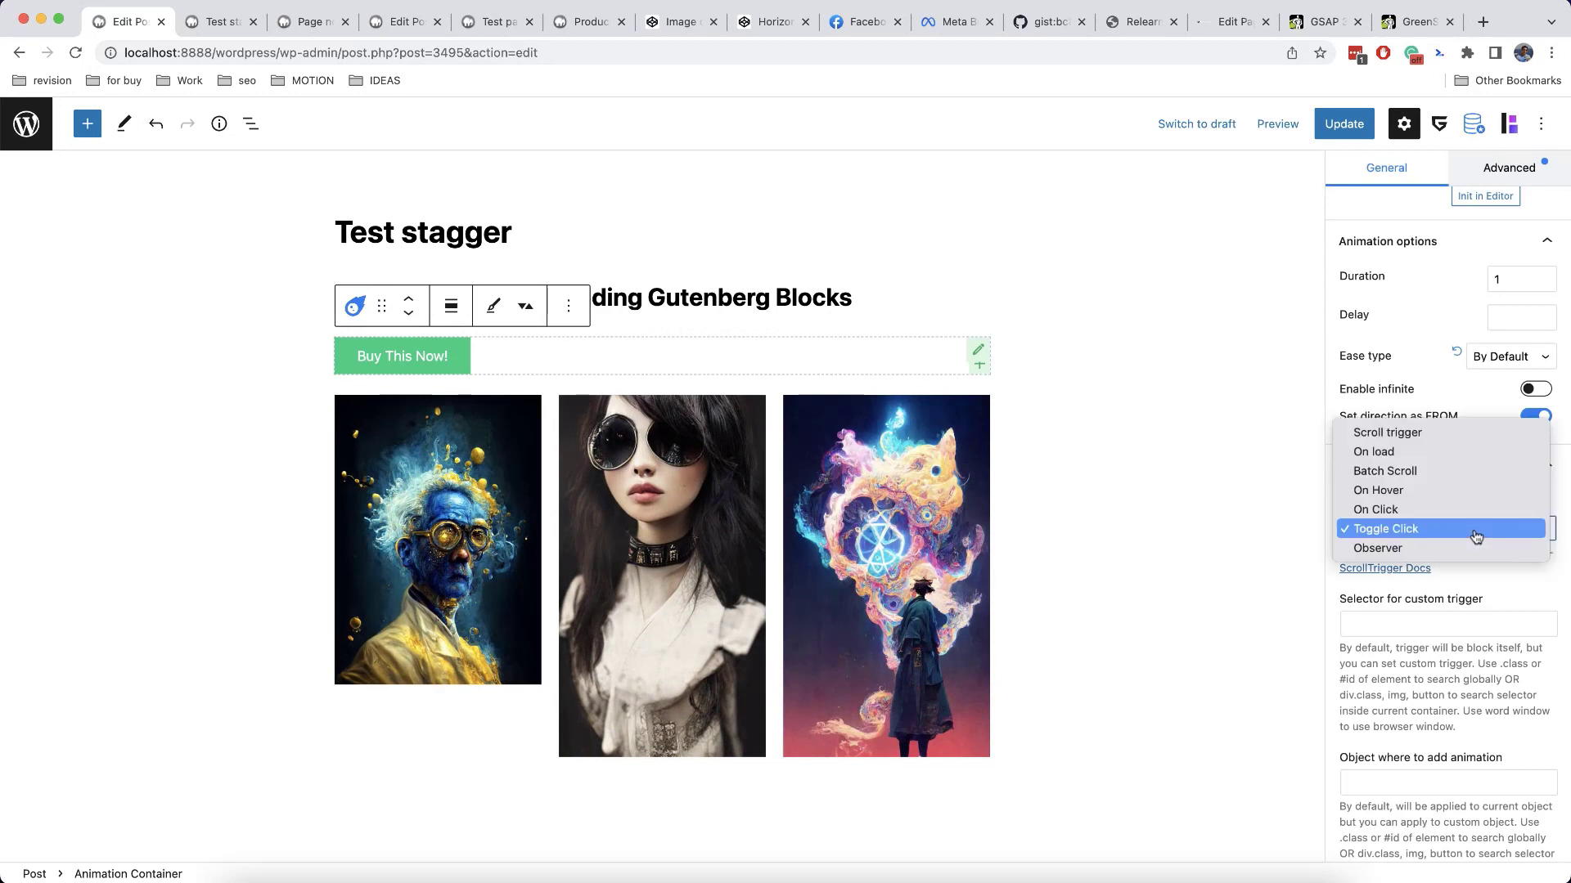
{"action": "left_click", "coordinate": [1365, 554]}
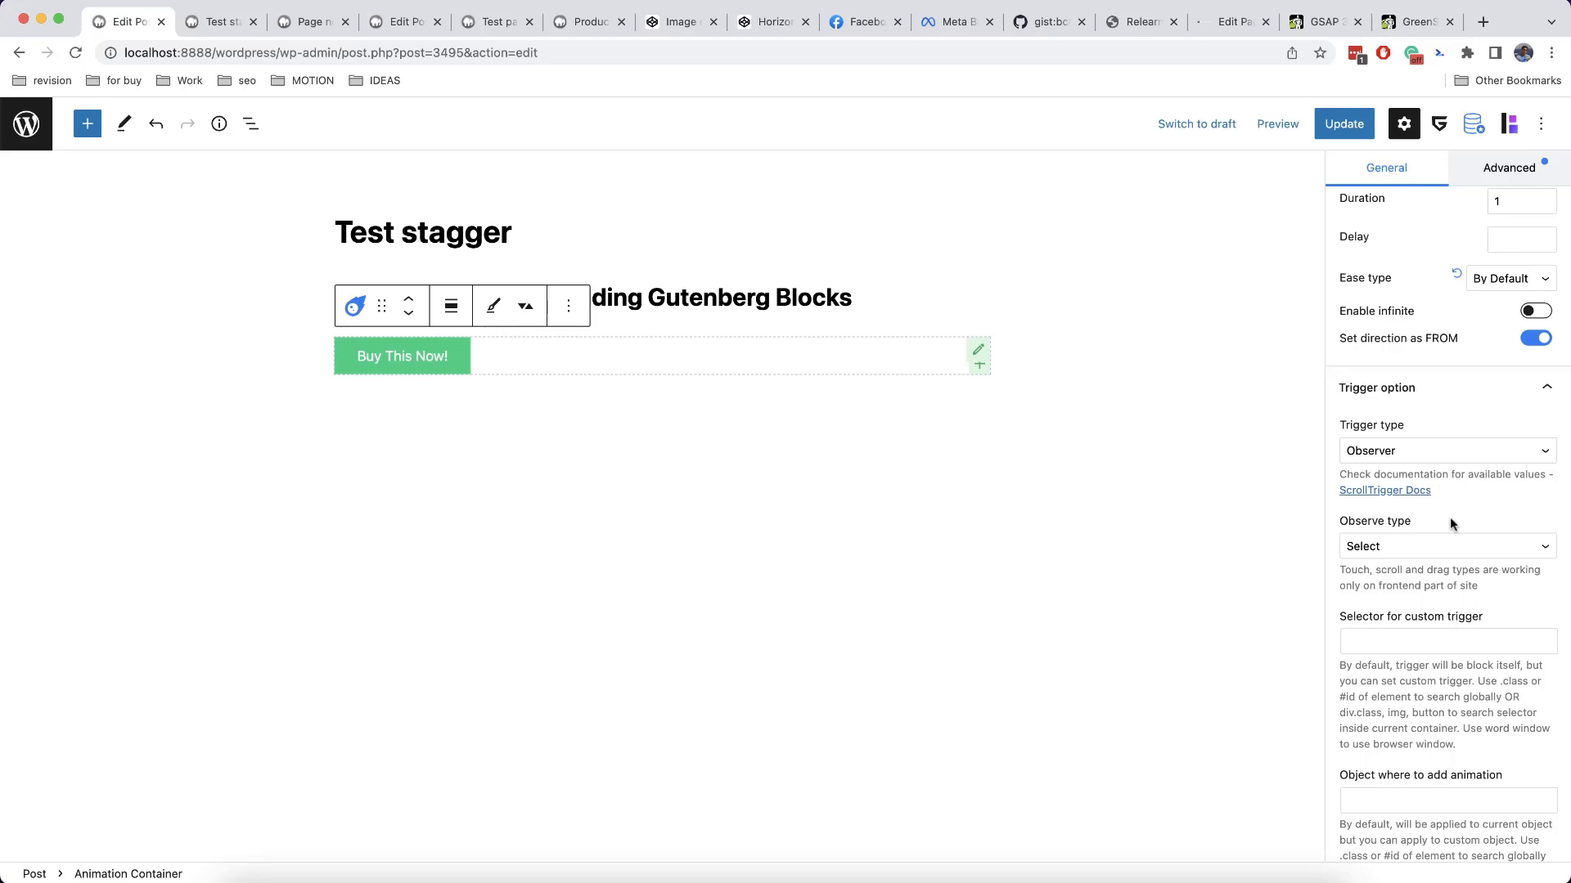
{"action": "left_click", "coordinate": [1406, 452]}
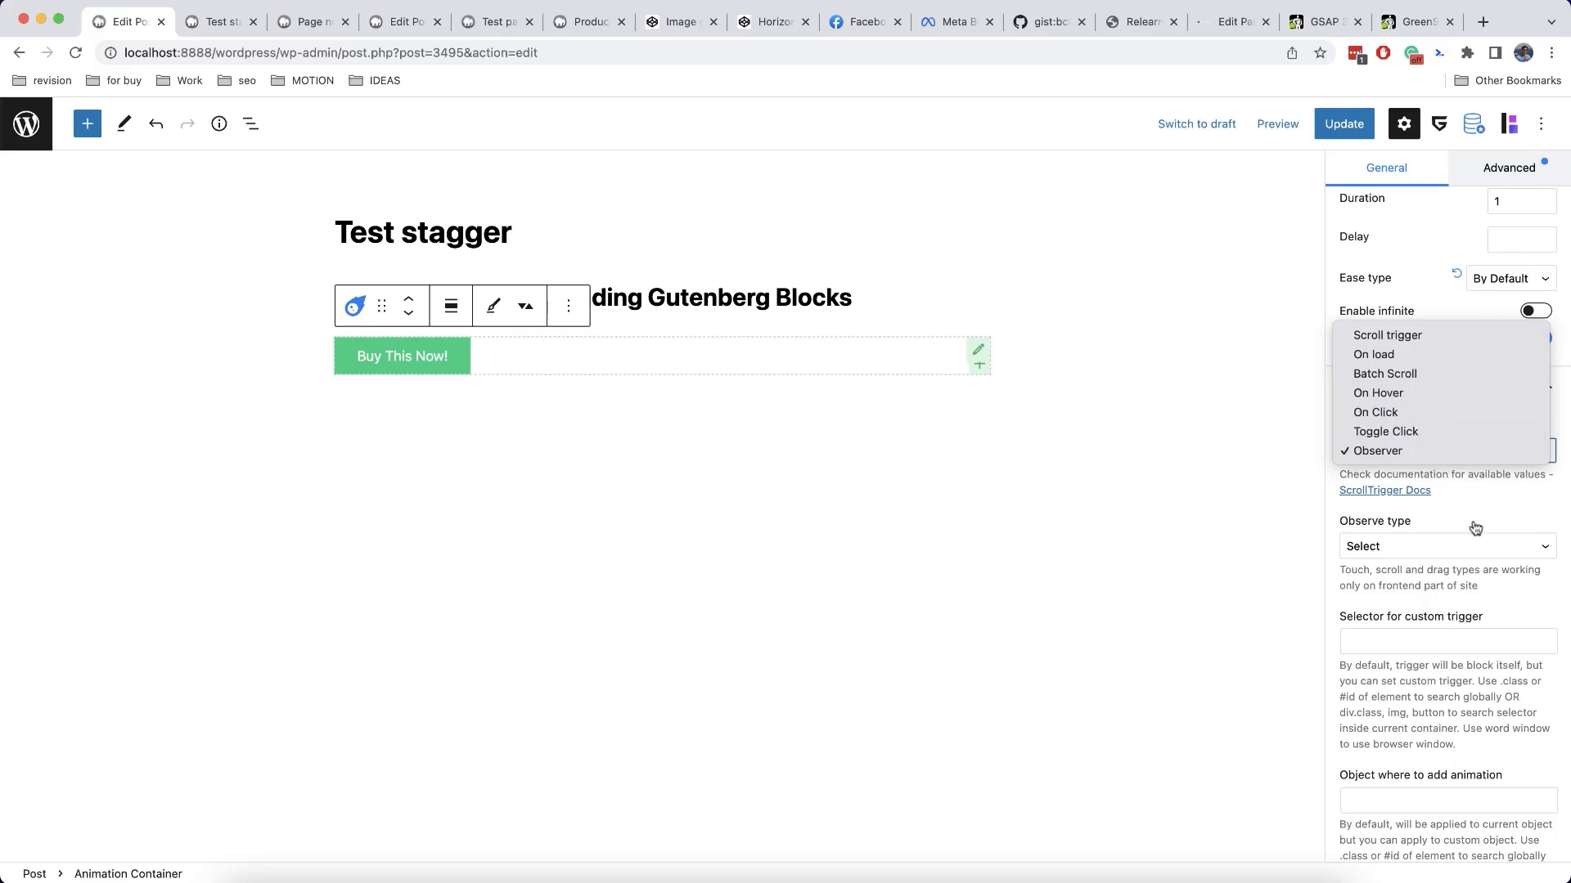
{"action": "left_click", "coordinate": [1502, 612]}
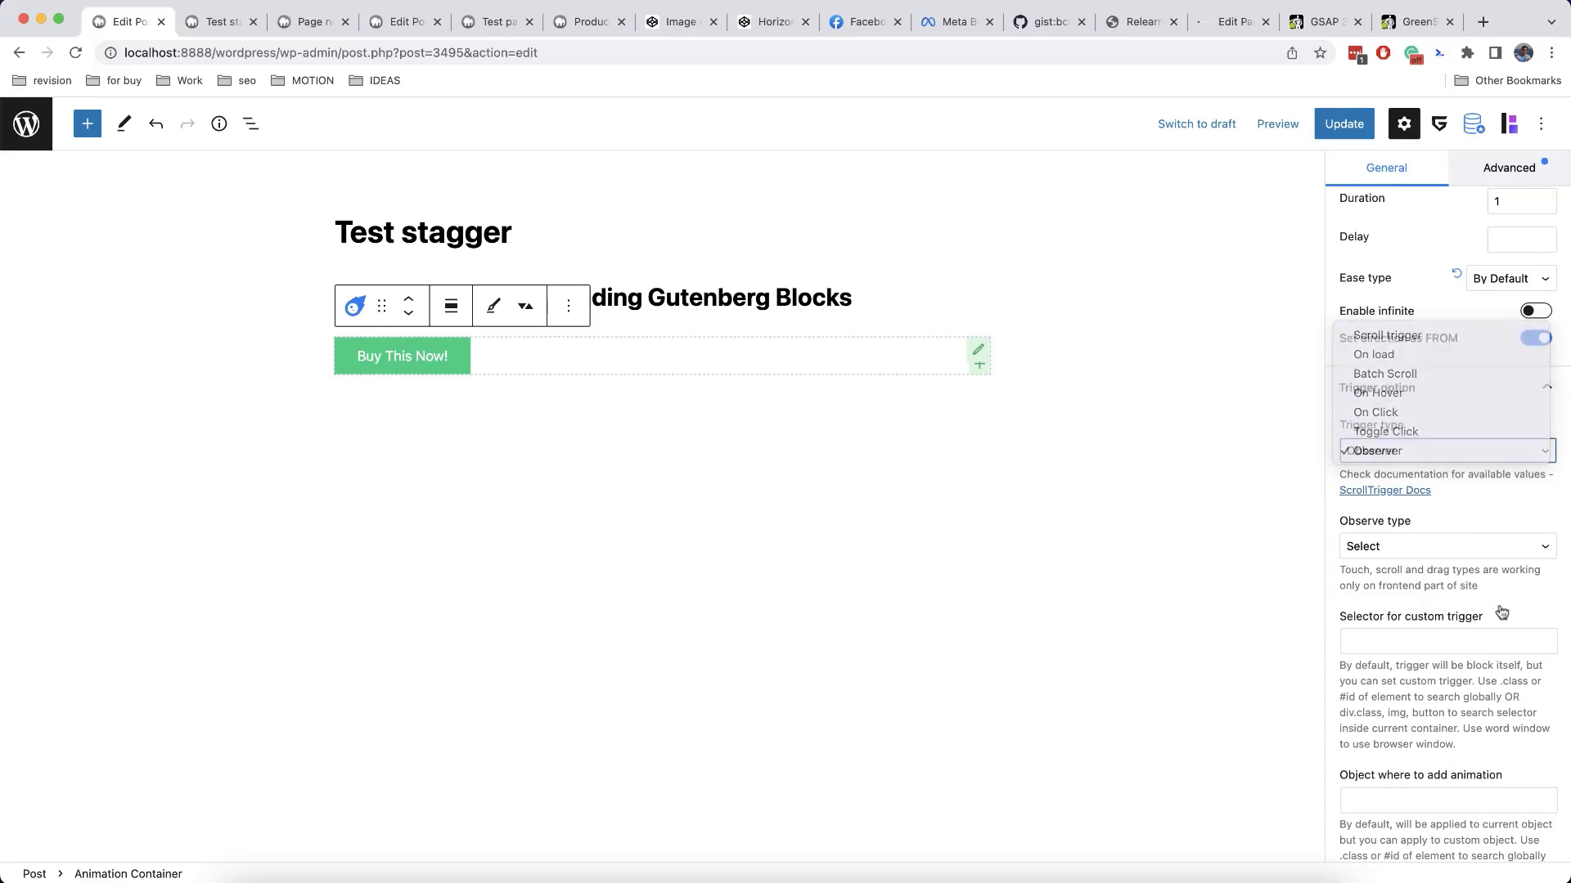
Set the observe type to Right and start entering window as the custom trigger selector.
{"action": "left_click", "coordinate": [1402, 556]}
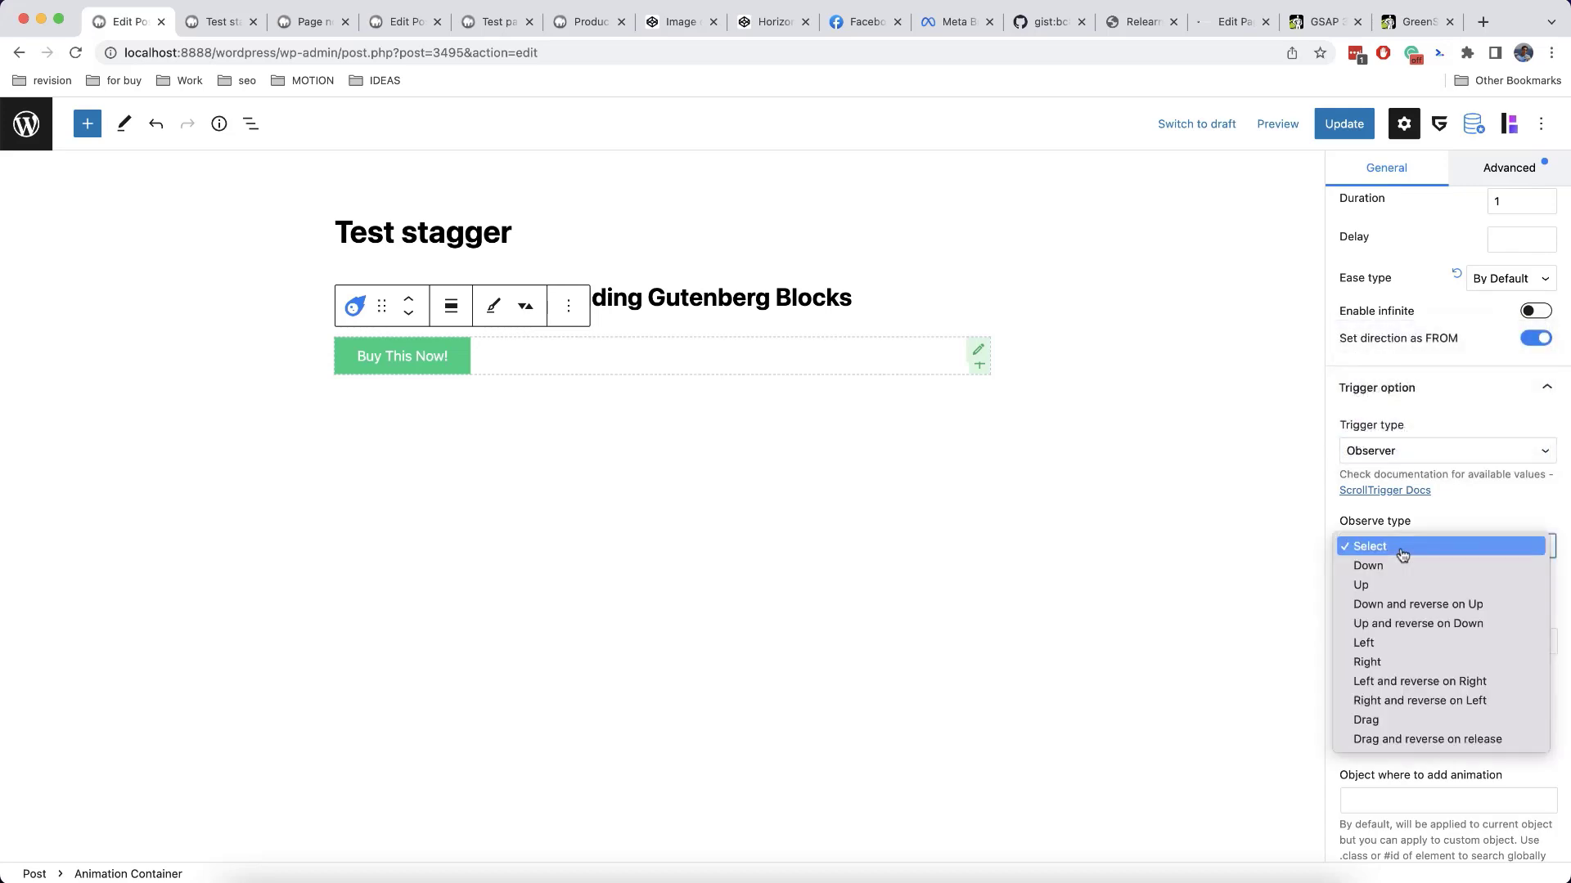
{"action": "left_click", "coordinate": [1421, 662]}
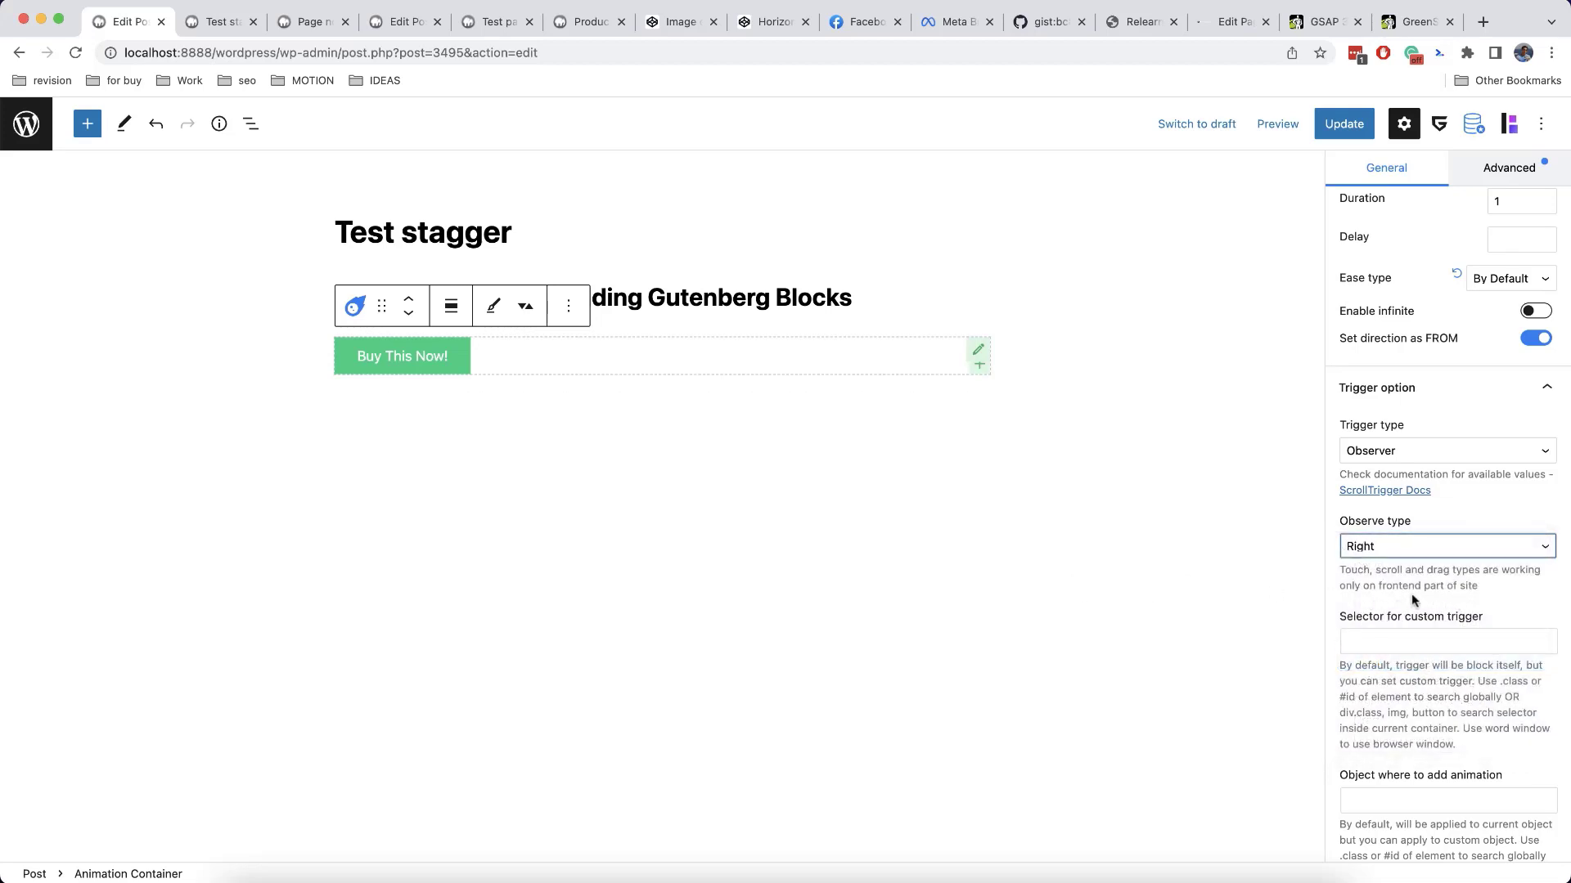
{"action": "scroll", "coordinate": [1482, 609], "scroll_direction": "down", "scroll_amount": 2}
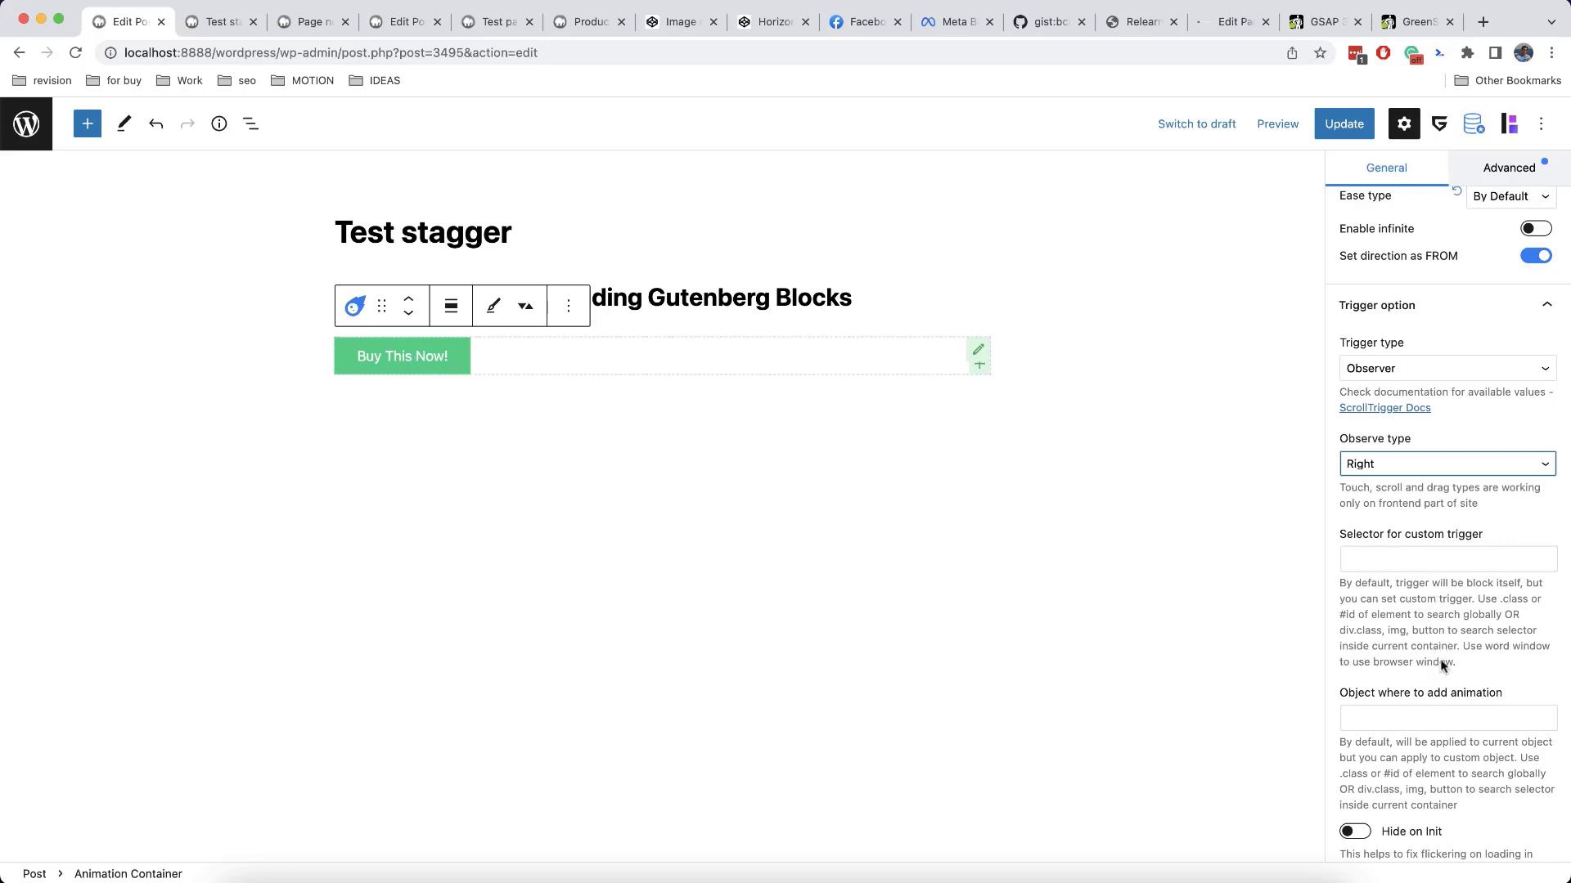
{"action": "left_click", "coordinate": [1371, 561]}
{"action": "type", "text": "window"}
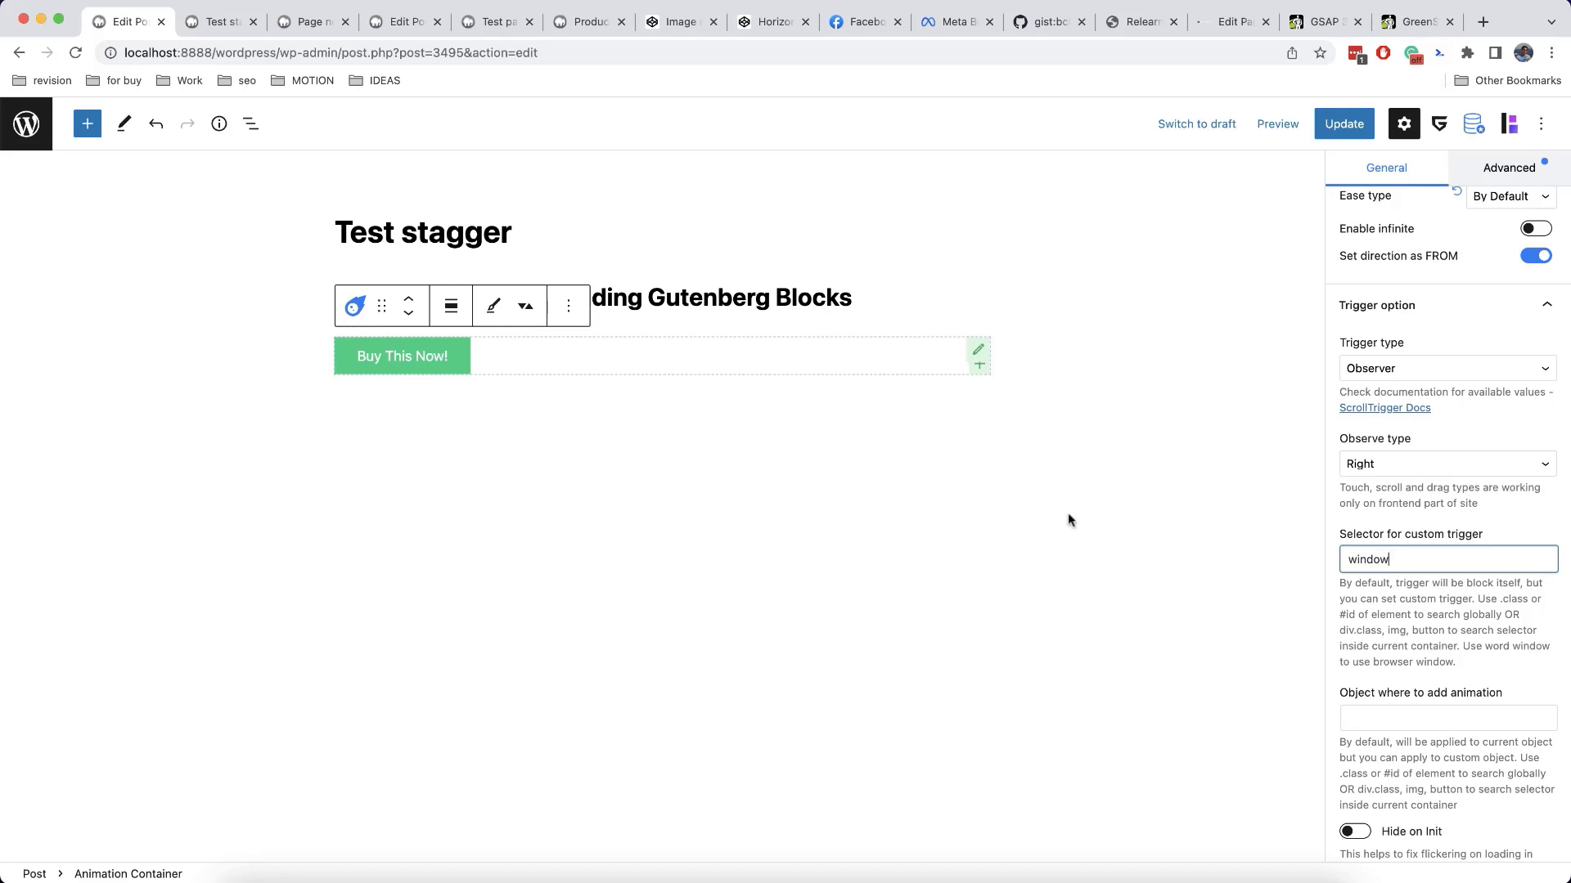
{"action": "left_click", "coordinate": [1344, 123]}
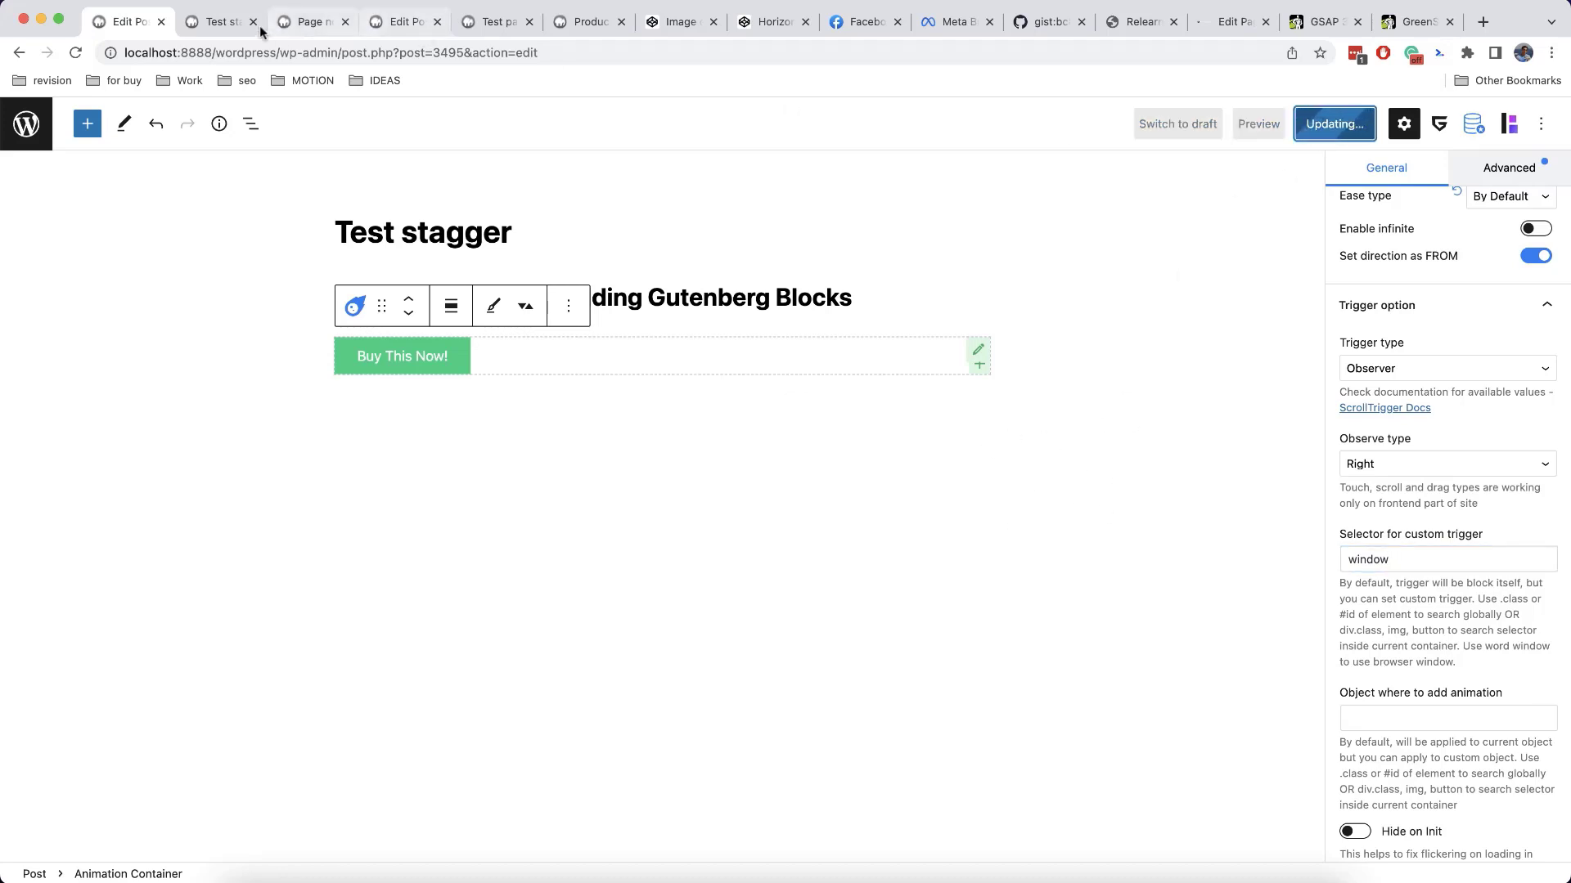
{"action": "left_click", "coordinate": [218, 28]}
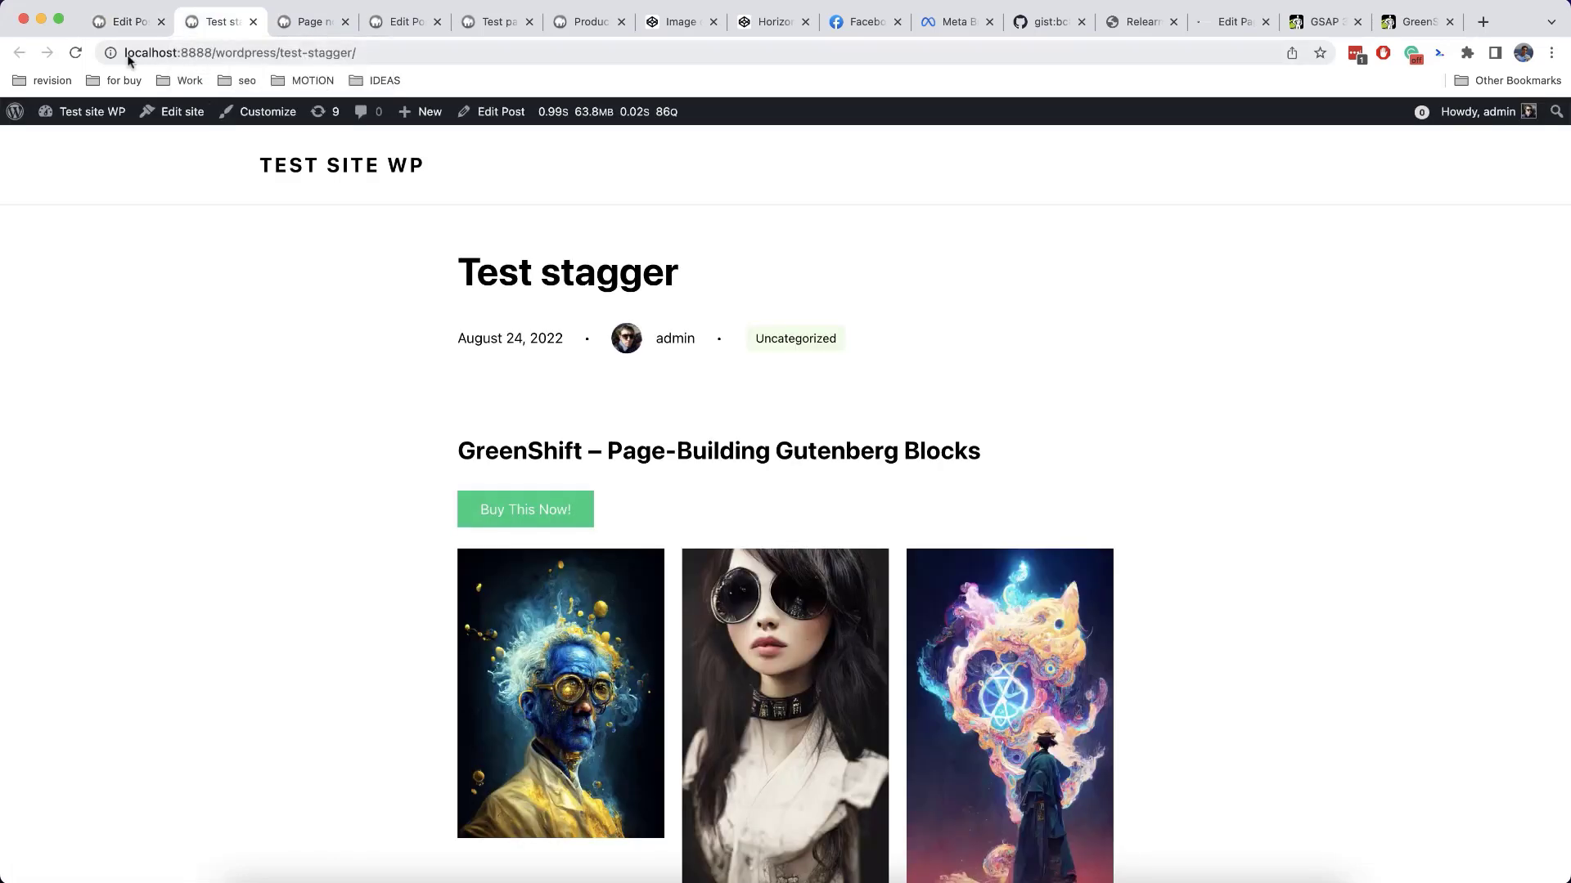
{"action": "left_click", "coordinate": [77, 52]}
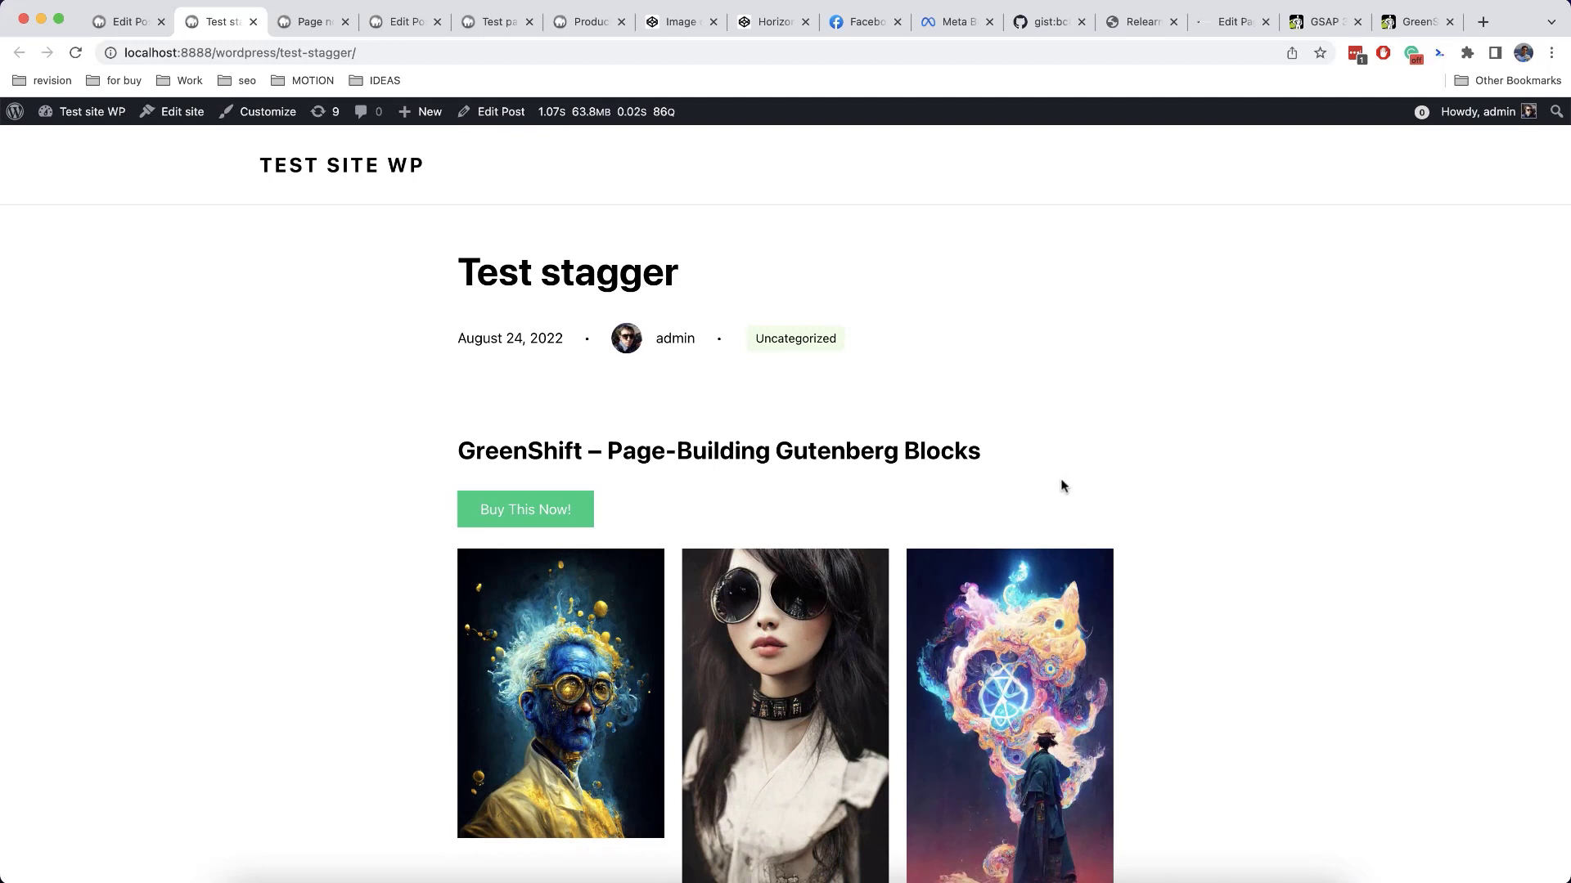
{"action": "scroll", "coordinate": [1080, 442], "scroll_direction": "down", "scroll_amount": 3}
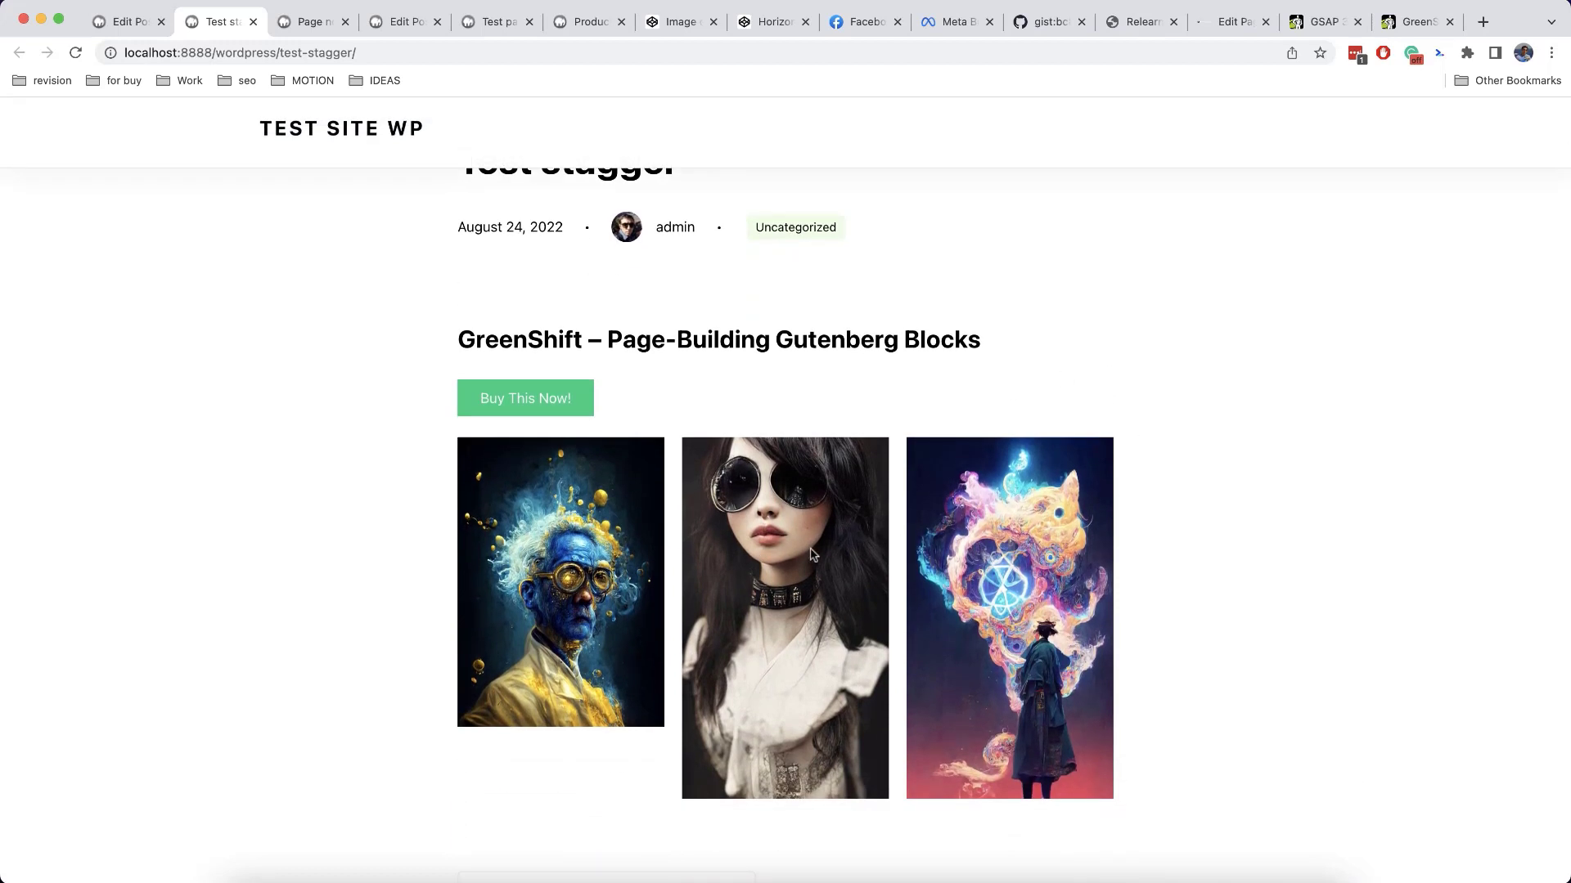
{"action": "left_click", "coordinate": [131, 25]}
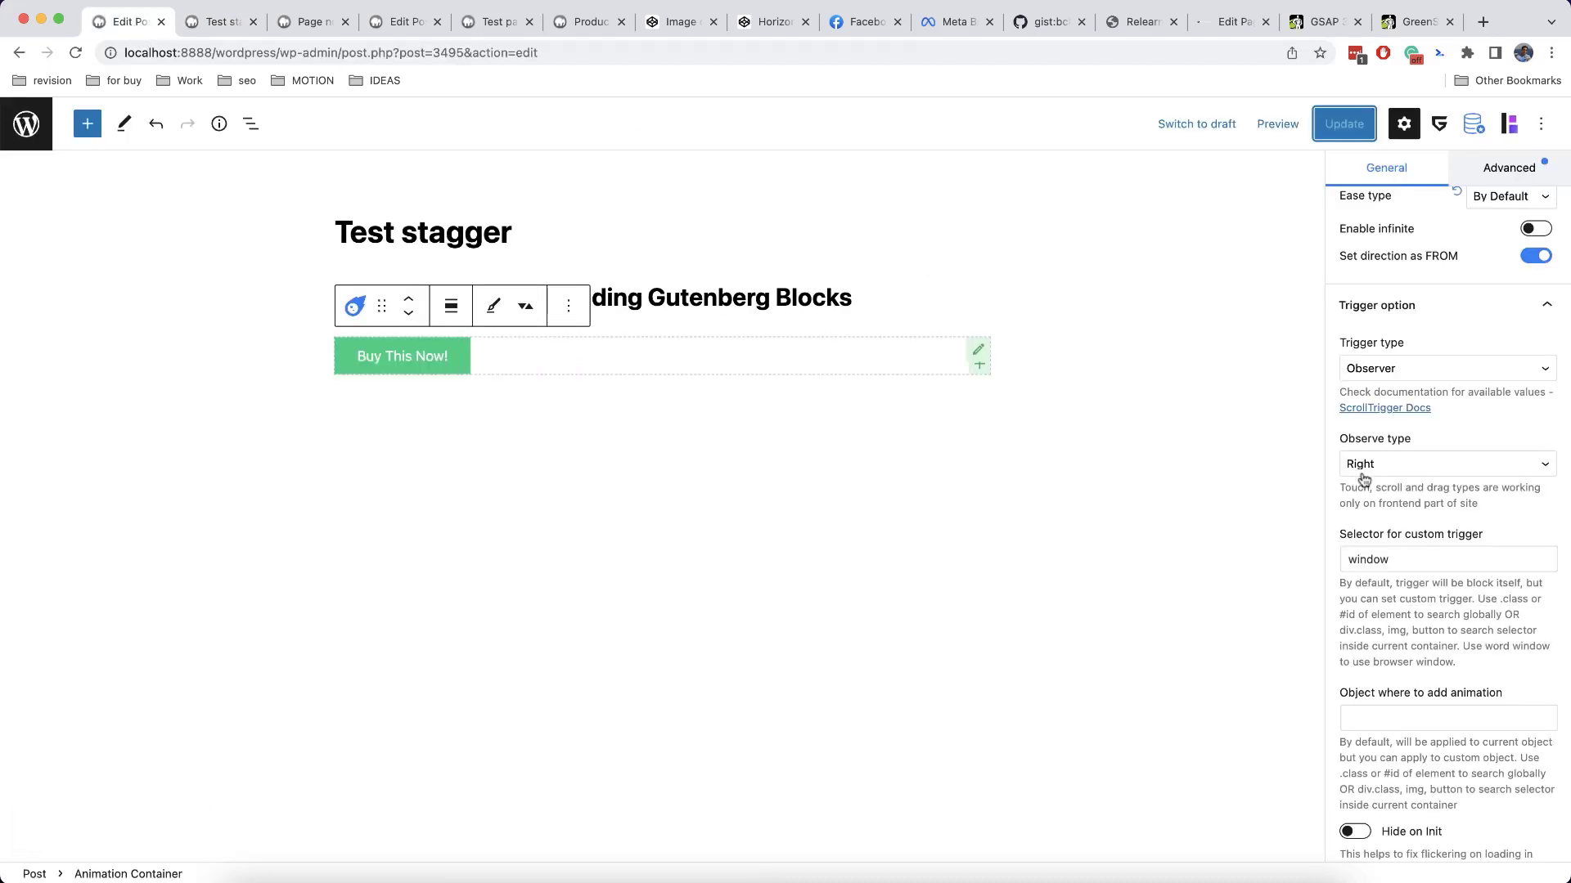
In the Advanced tab's Custom CSS, replace the class name so it reads .imageanimation{visibility:hidden}.
{"action": "scroll", "coordinate": [1382, 532], "scroll_direction": "up", "scroll_amount": 10}
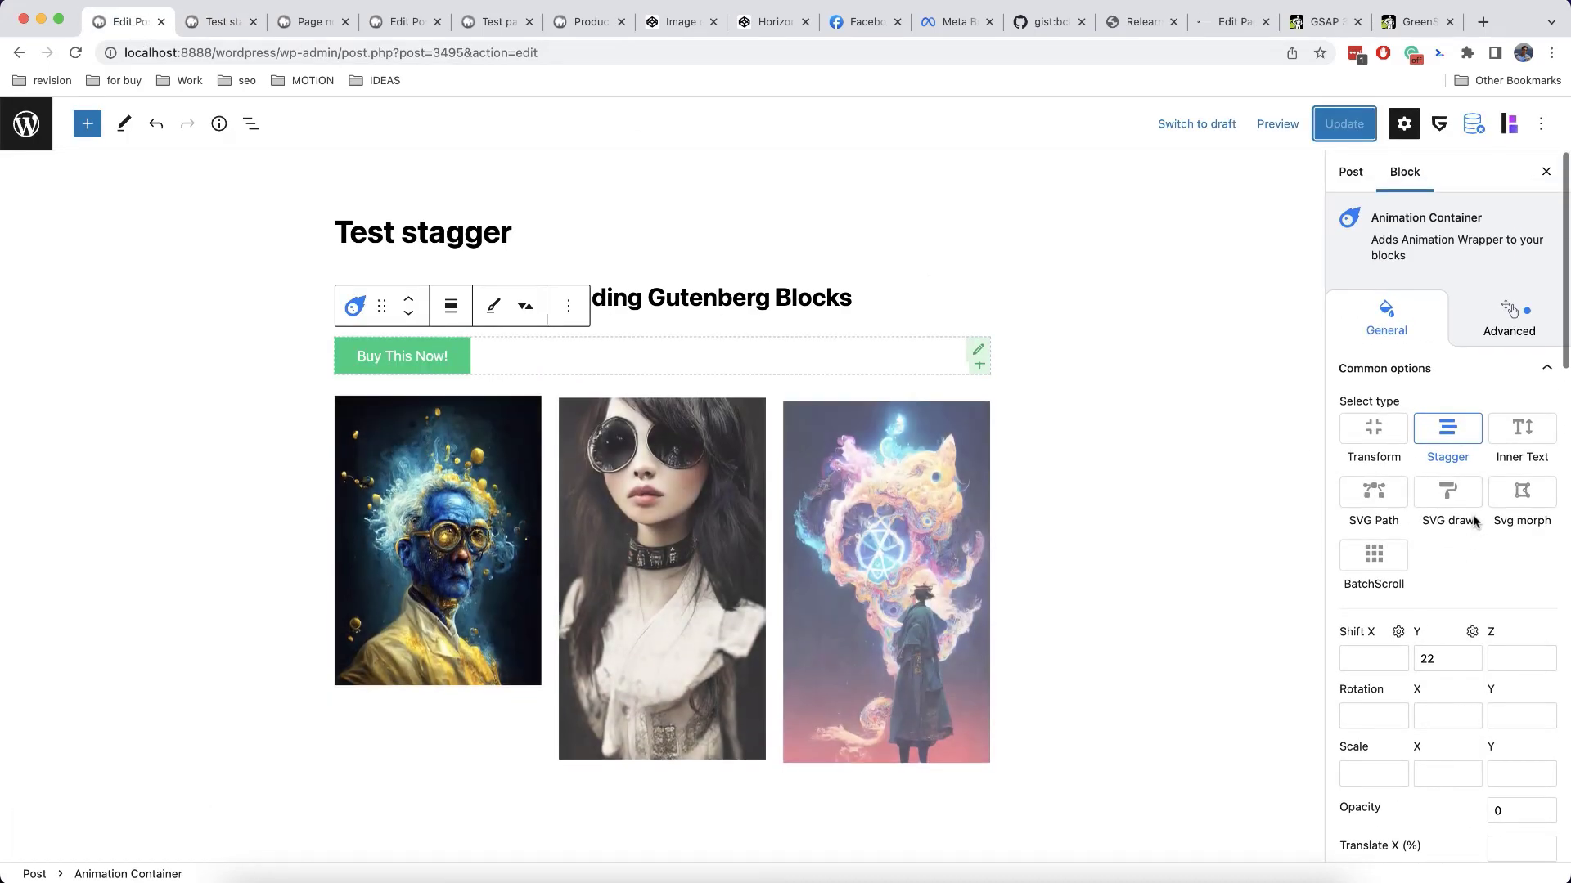
{"action": "scroll", "coordinate": [1472, 515], "scroll_direction": "down", "scroll_amount": 2}
{"action": "scroll", "coordinate": [1465, 516], "scroll_direction": "down", "scroll_amount": 5}
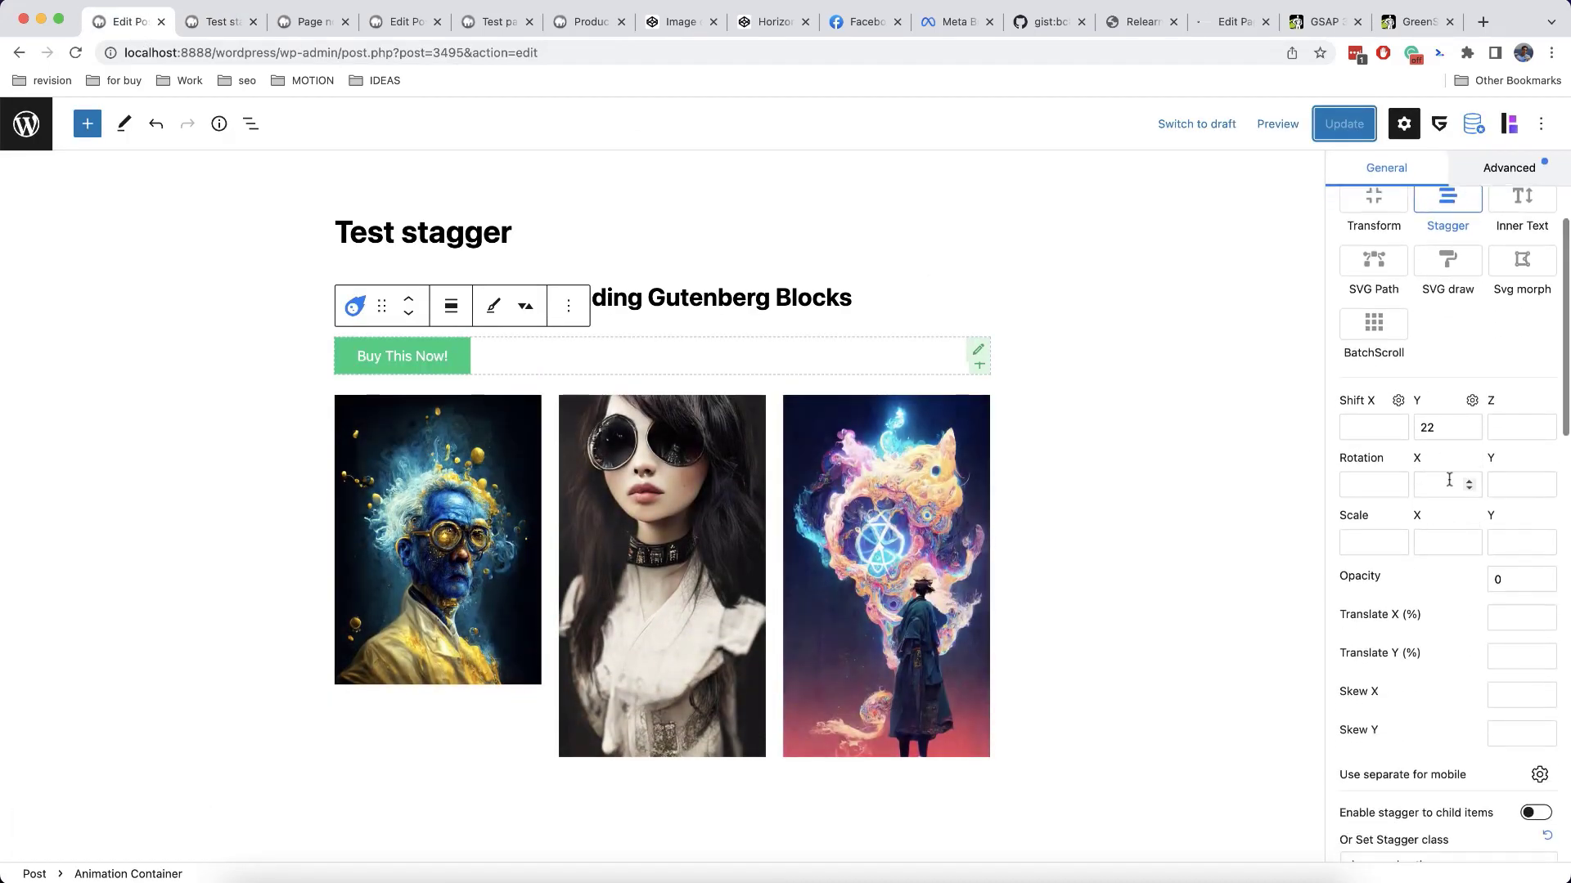
{"action": "scroll", "coordinate": [1447, 488], "scroll_direction": "up", "scroll_amount": 2}
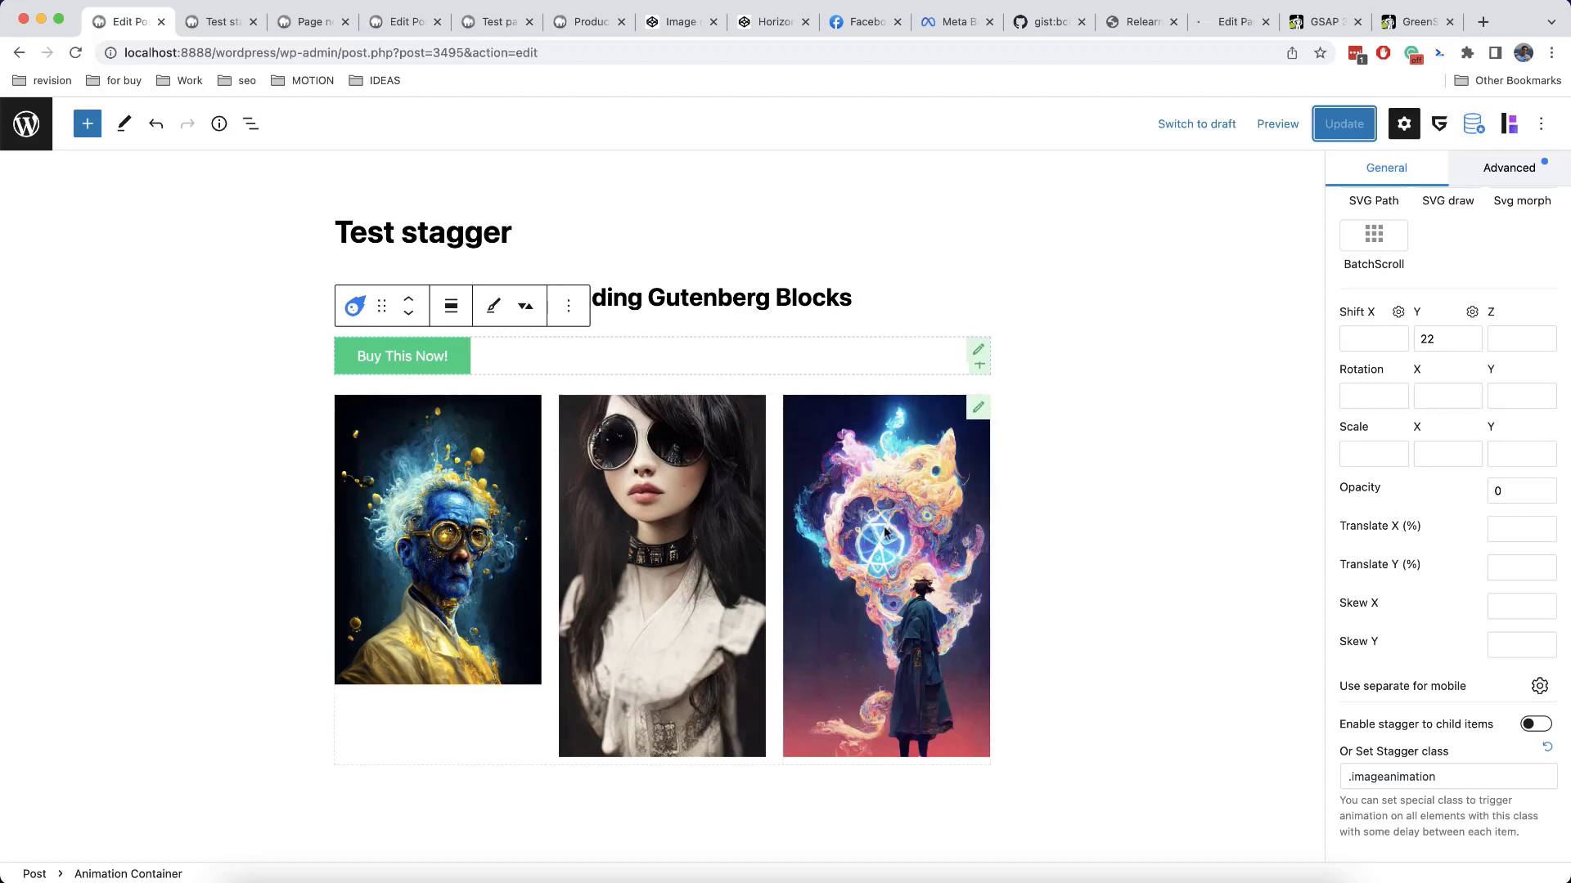
{"action": "scroll", "coordinate": [1412, 494], "scroll_direction": "up", "scroll_amount": 4}
{"action": "left_click", "coordinate": [1511, 317]}
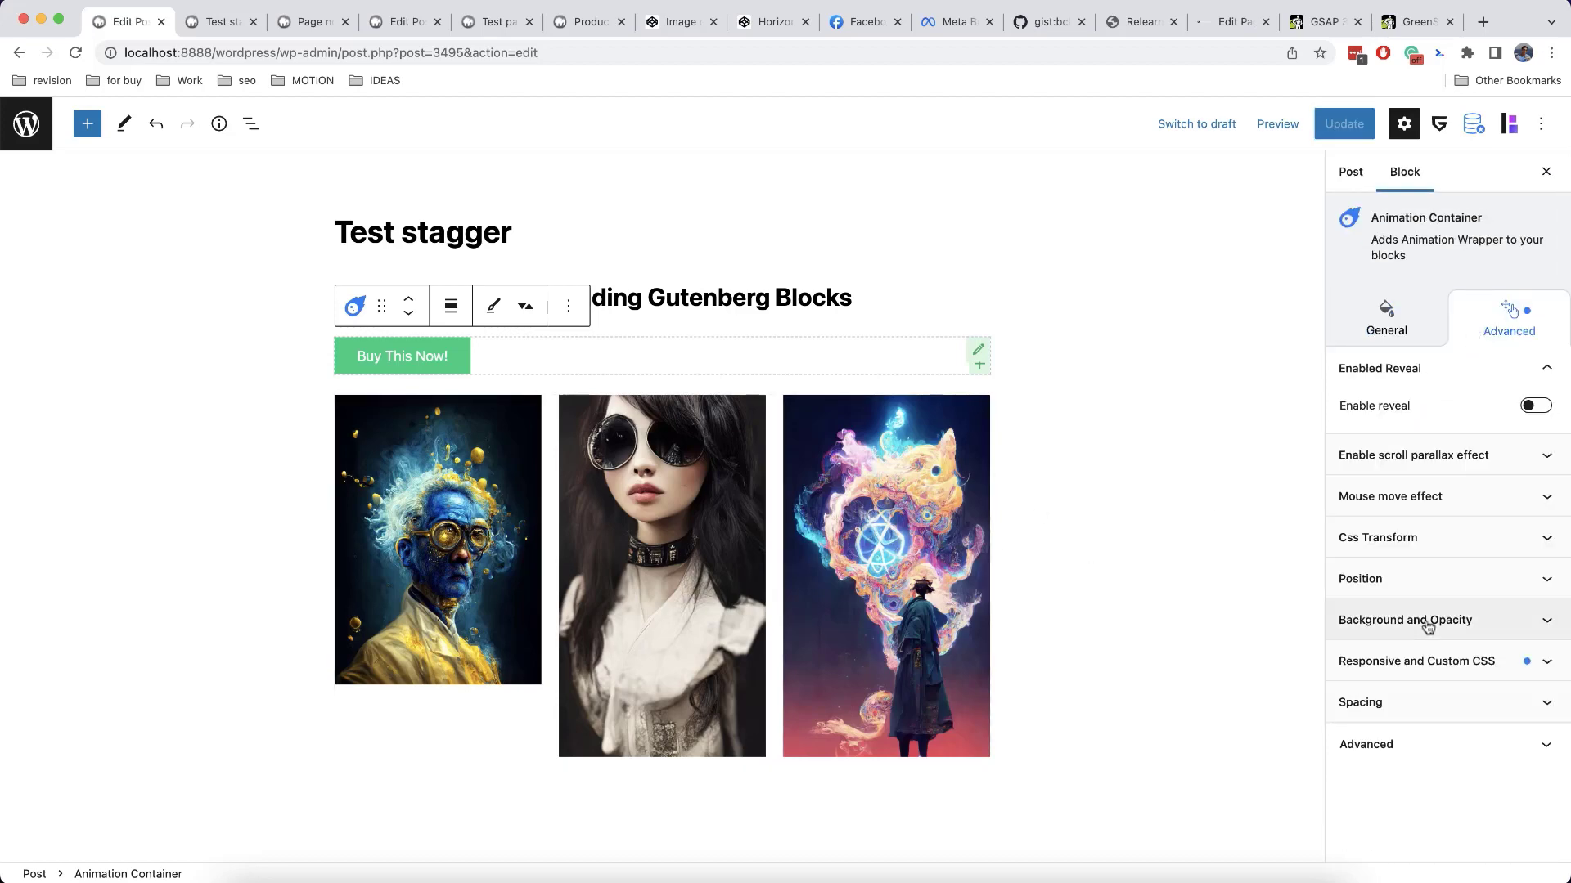
{"action": "left_click", "coordinate": [1422, 661]}
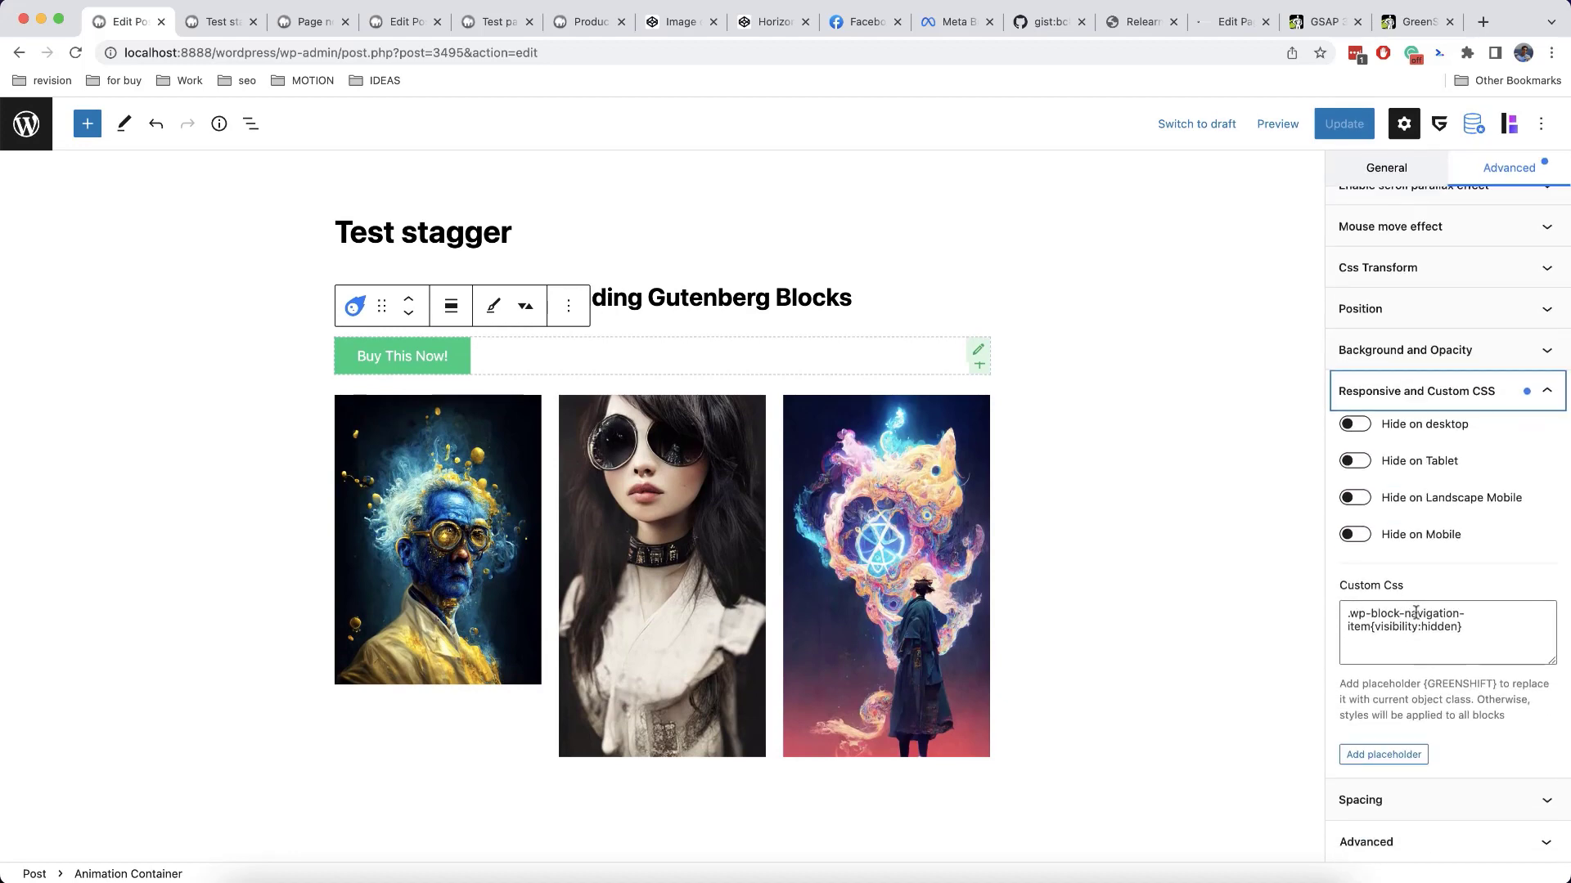
{"action": "key", "text": "super+alt+c"}
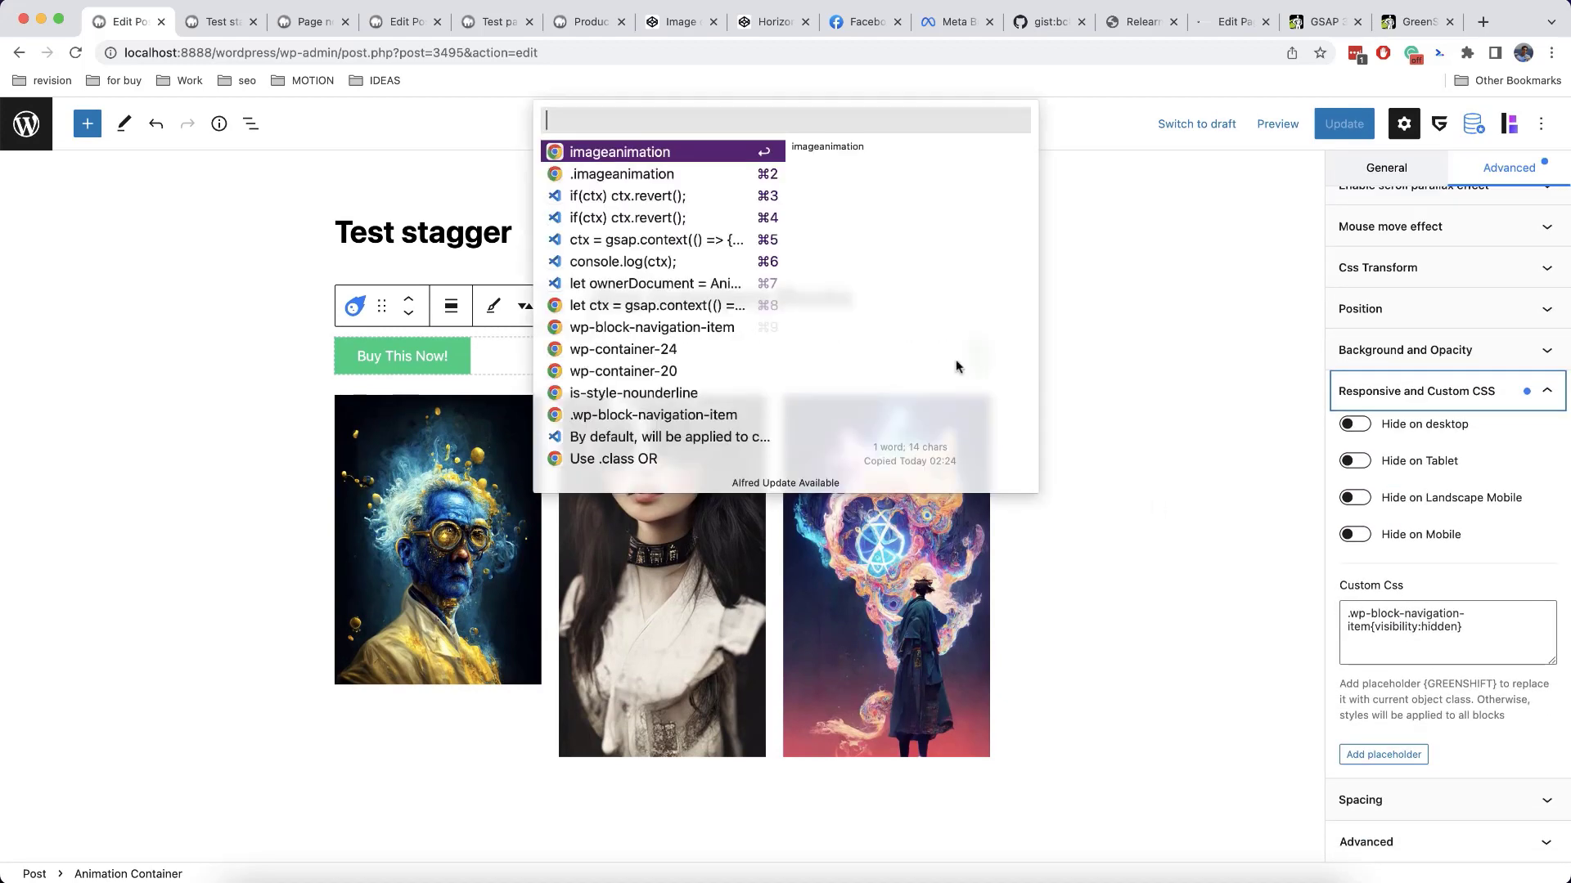
{"action": "left_click", "coordinate": [669, 152]}
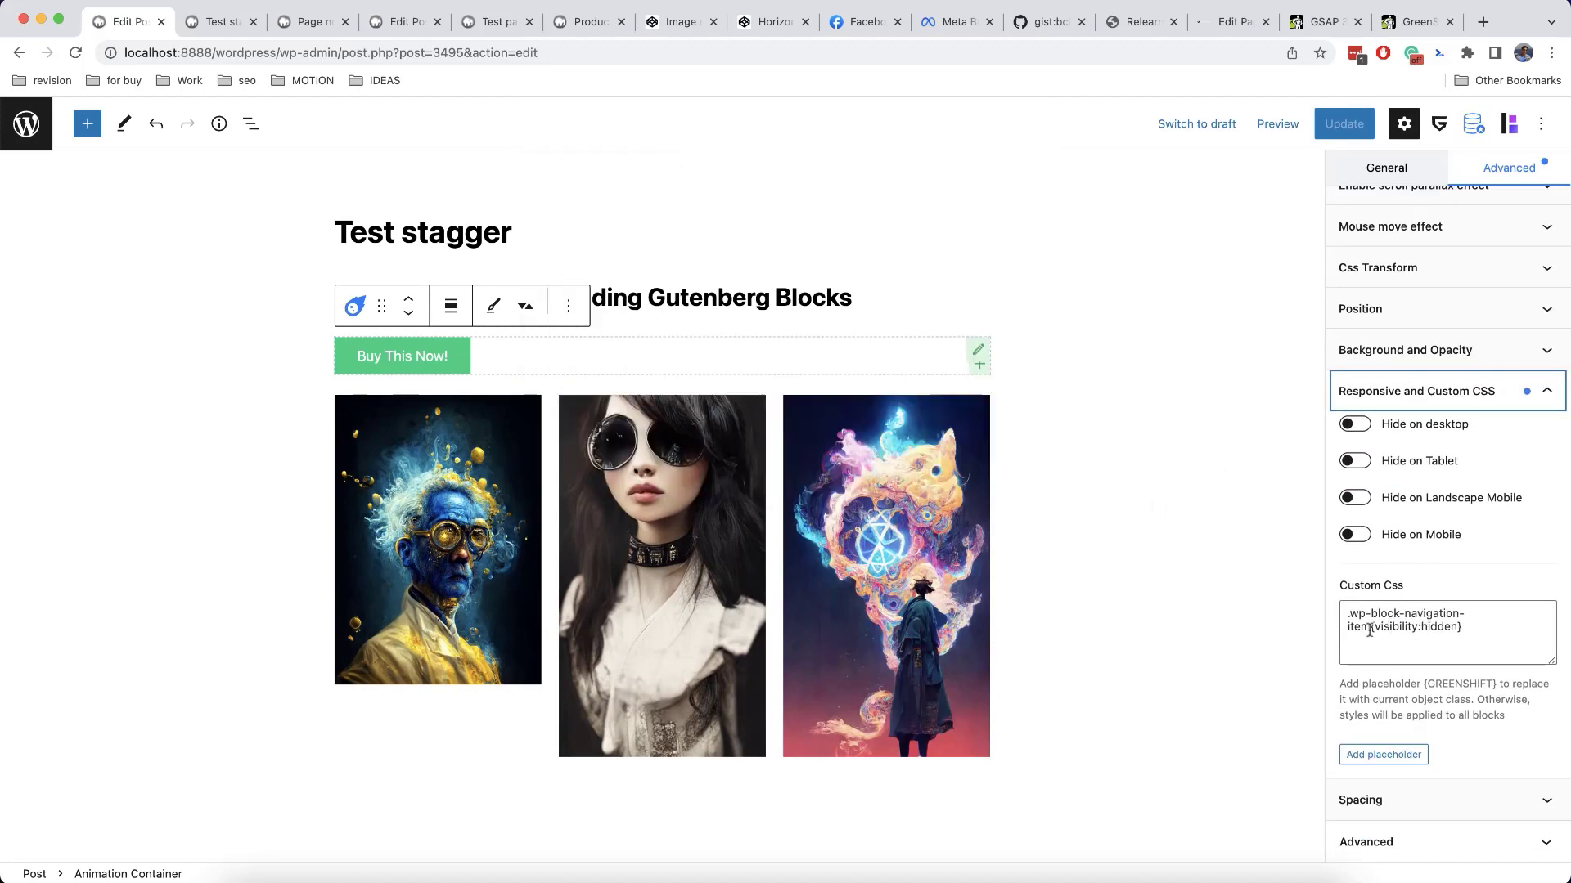
{"action": "left_click_drag", "start_coordinate": [1371, 628], "coordinate": [1351, 609]}
{"action": "type", "text": "imageanimation"}
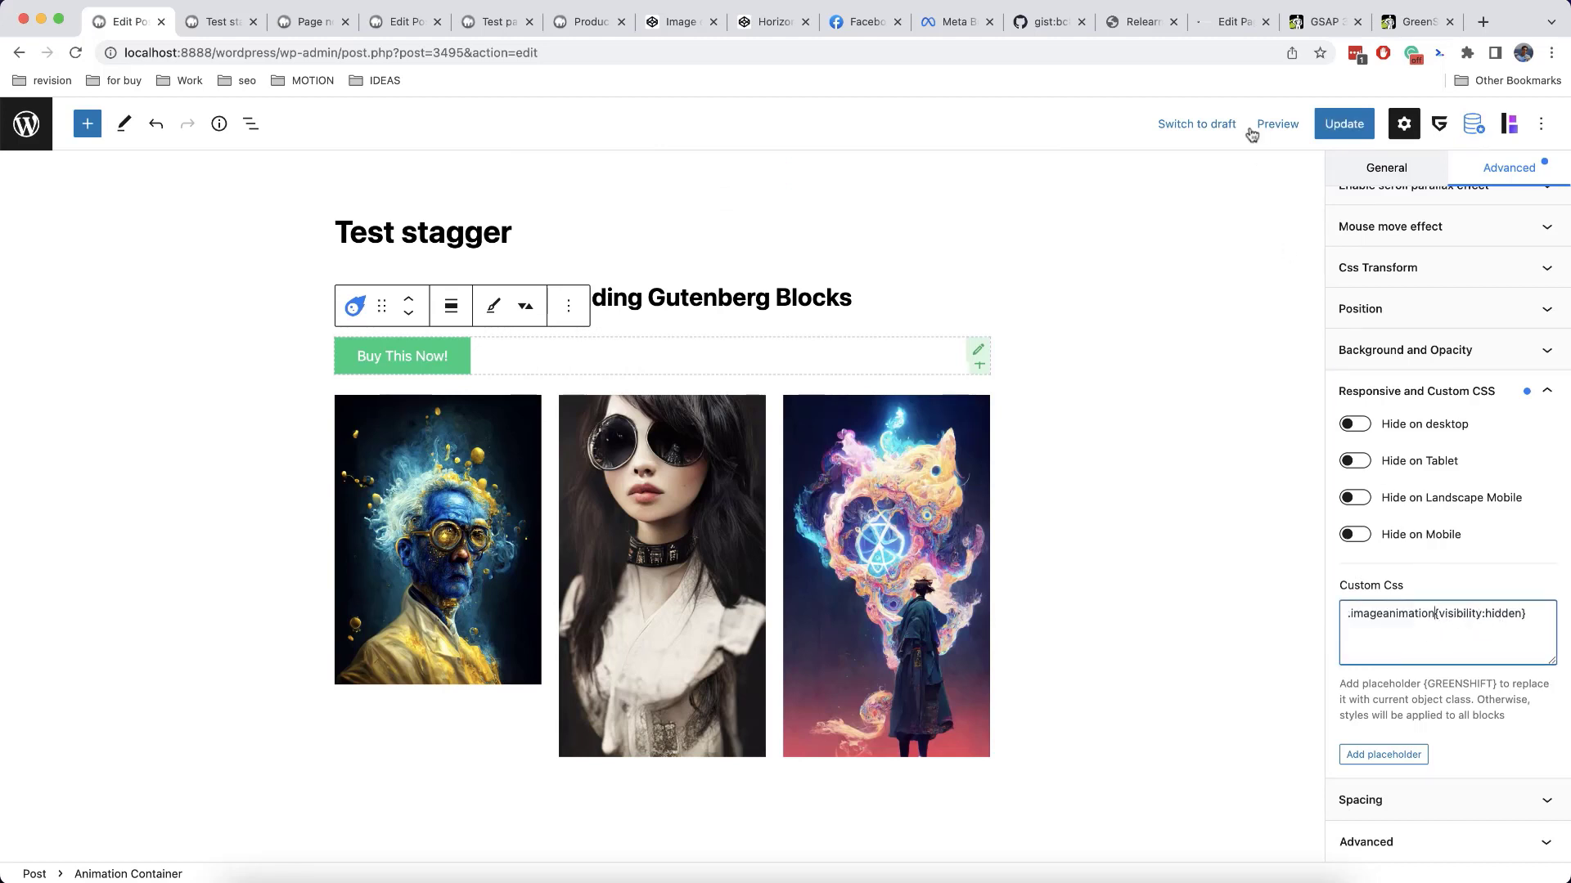
Update the post and reload the live Test stagger page to watch the image animation.
{"action": "left_click", "coordinate": [1342, 123]}
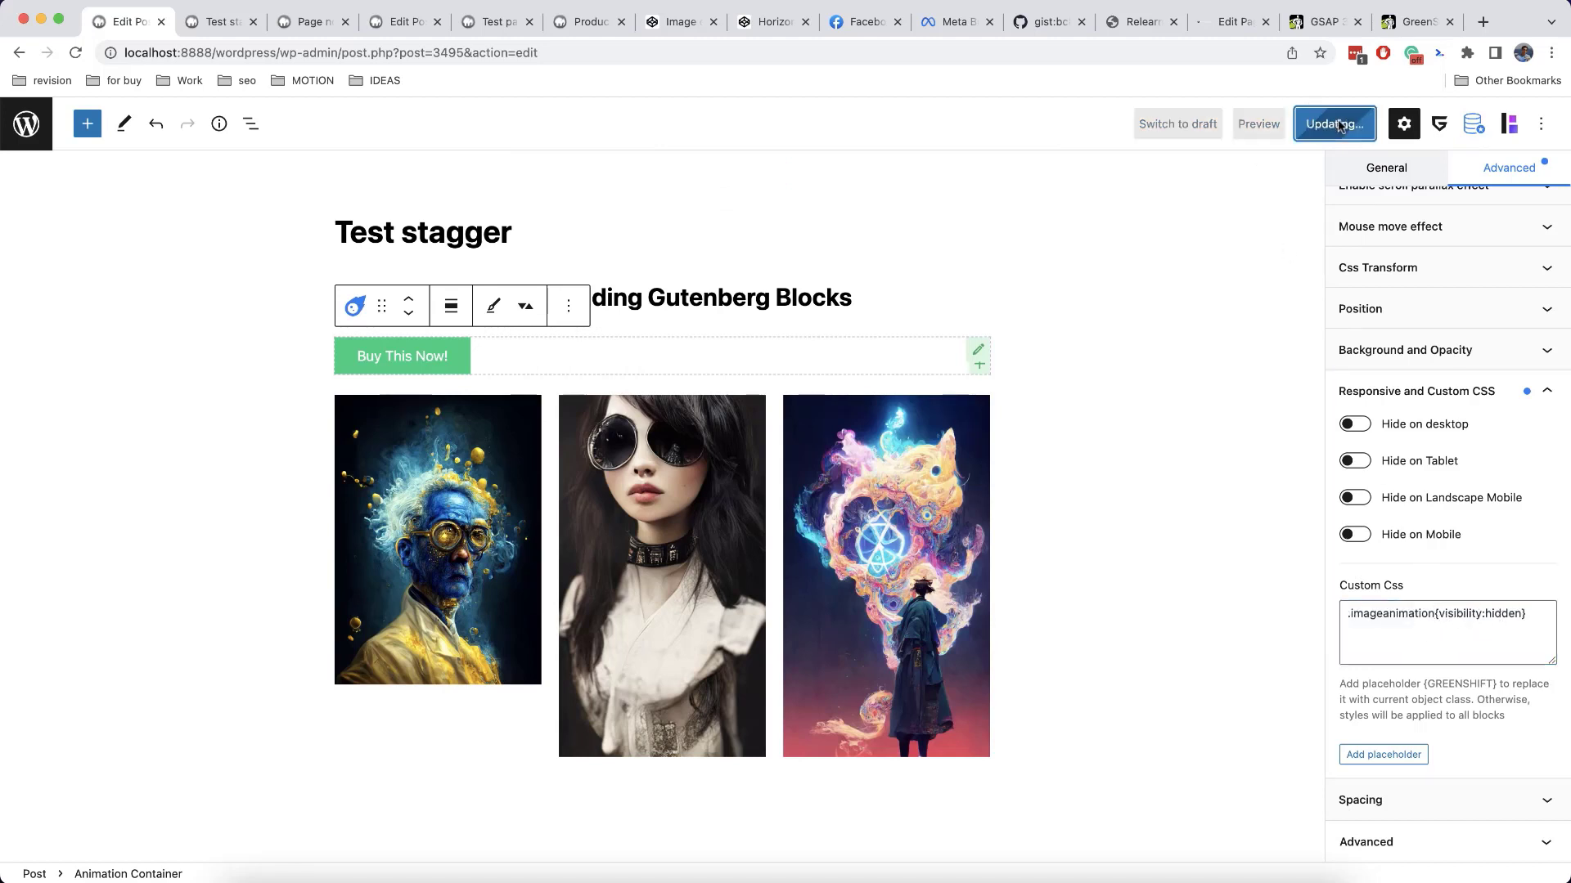
{"action": "left_click", "coordinate": [223, 23]}
{"action": "left_click", "coordinate": [76, 54]}
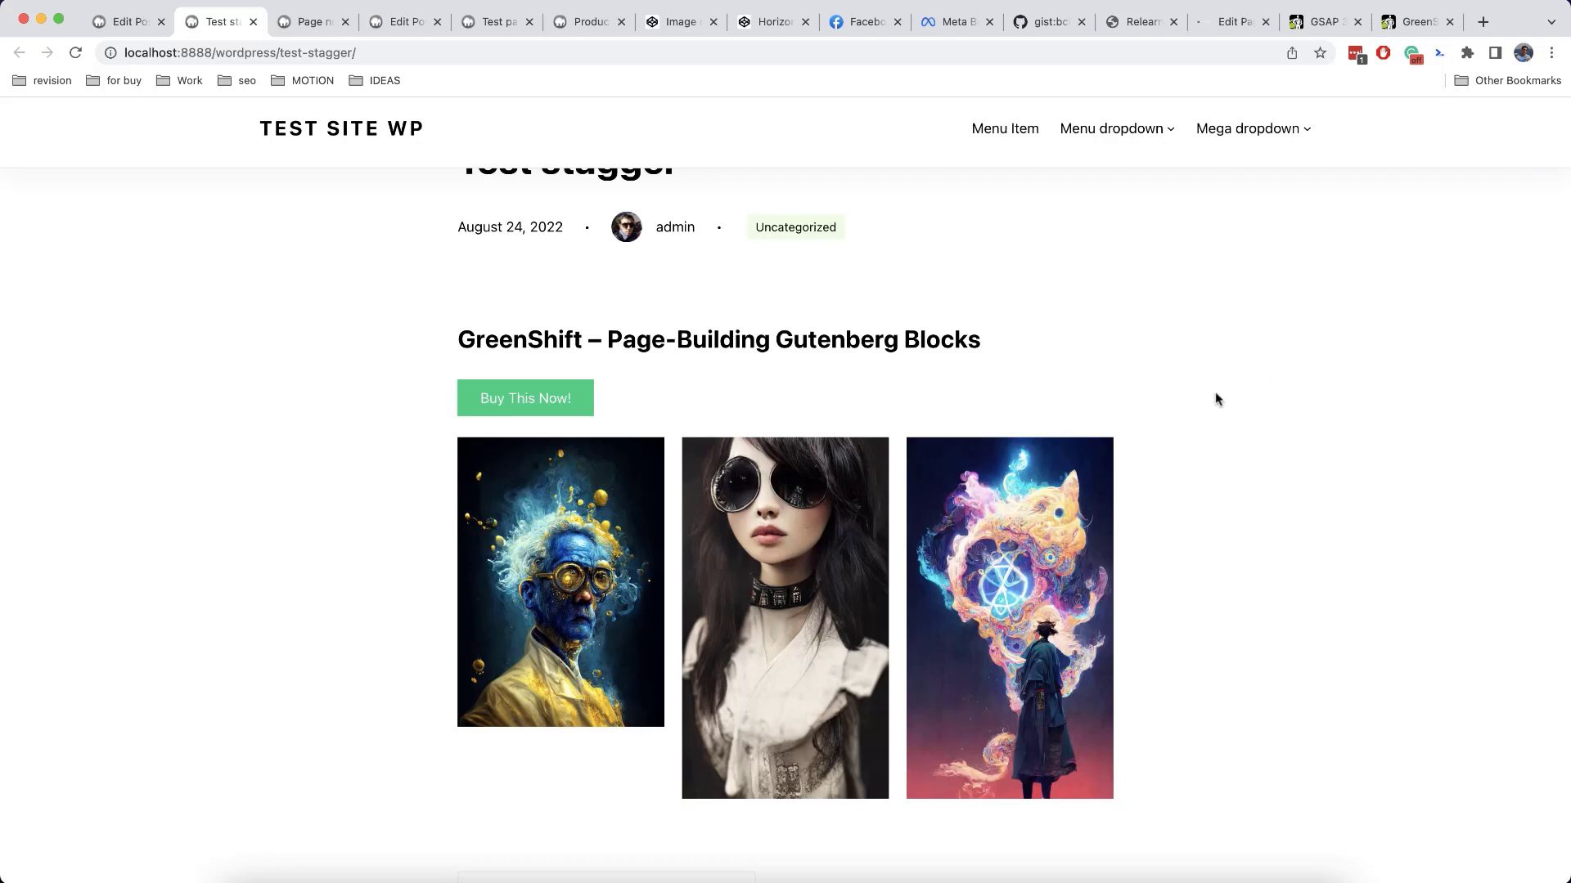
{"action": "key", "text": "ctrl+shift+Tab"}
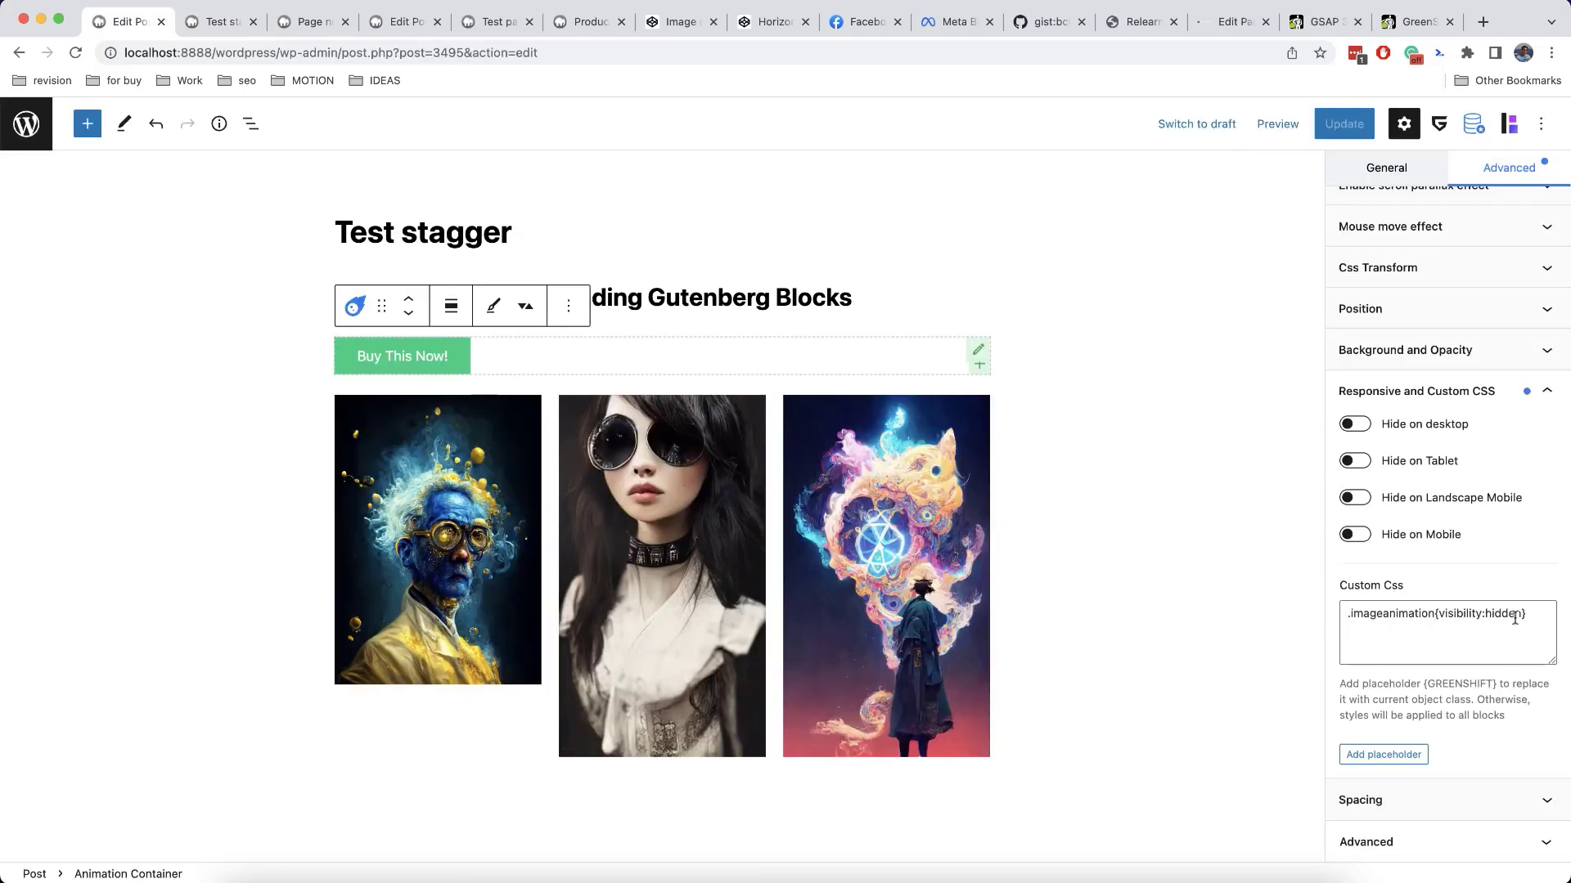
Review the container's General settings in the editor and preview the animation with Init in Editor.
{"action": "scroll", "coordinate": [1513, 619], "scroll_direction": "up", "scroll_amount": 5}
{"action": "left_click", "coordinate": [1420, 320]}
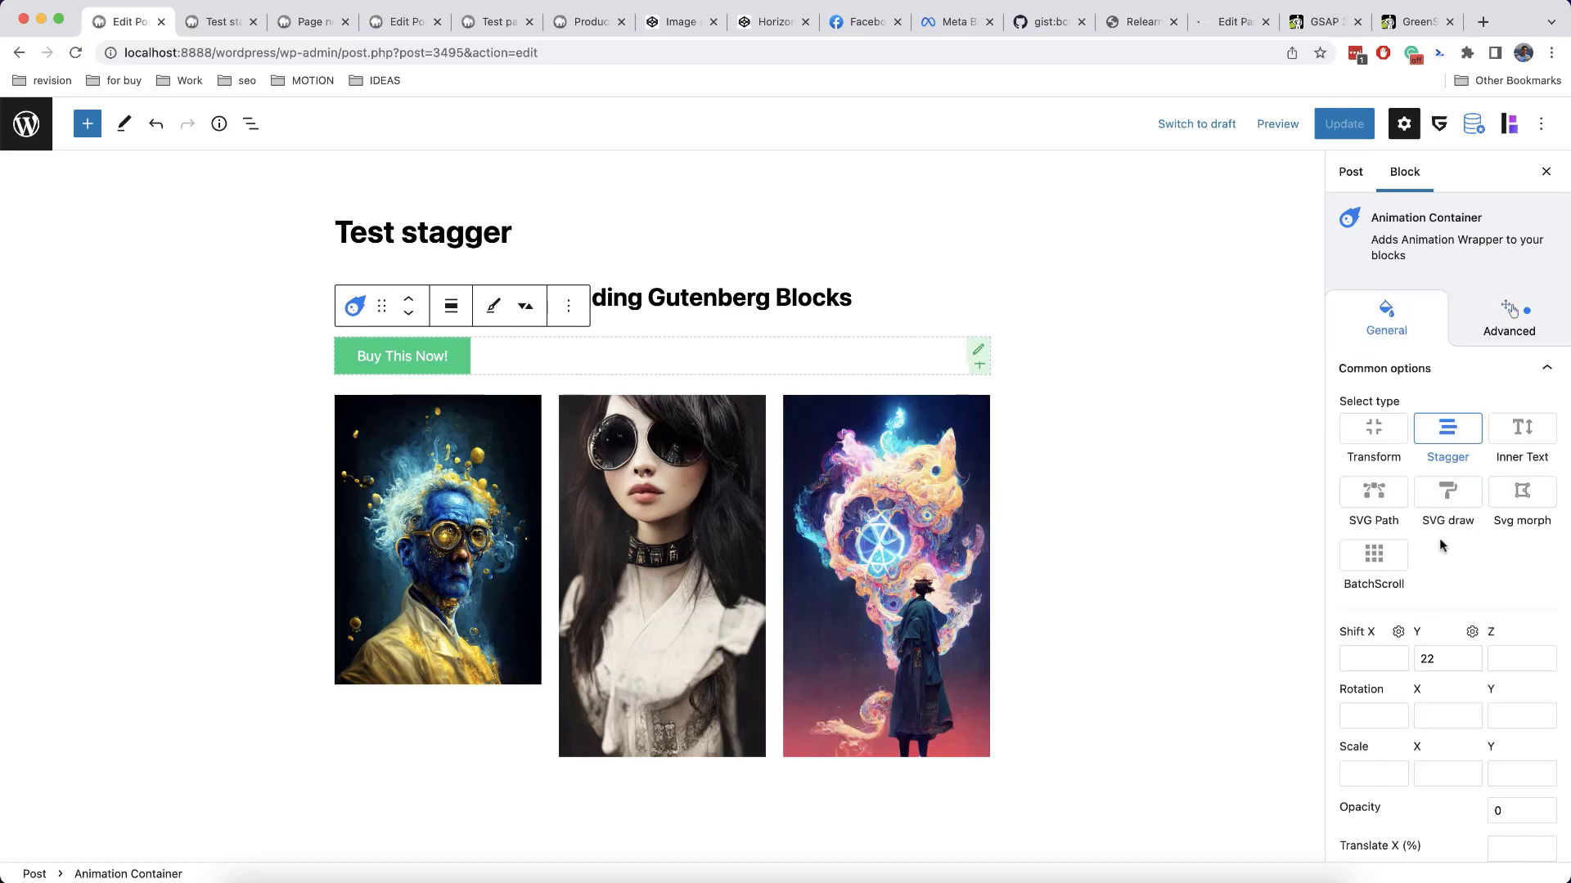
{"action": "scroll", "coordinate": [1440, 544], "scroll_direction": "down", "scroll_amount": 5}
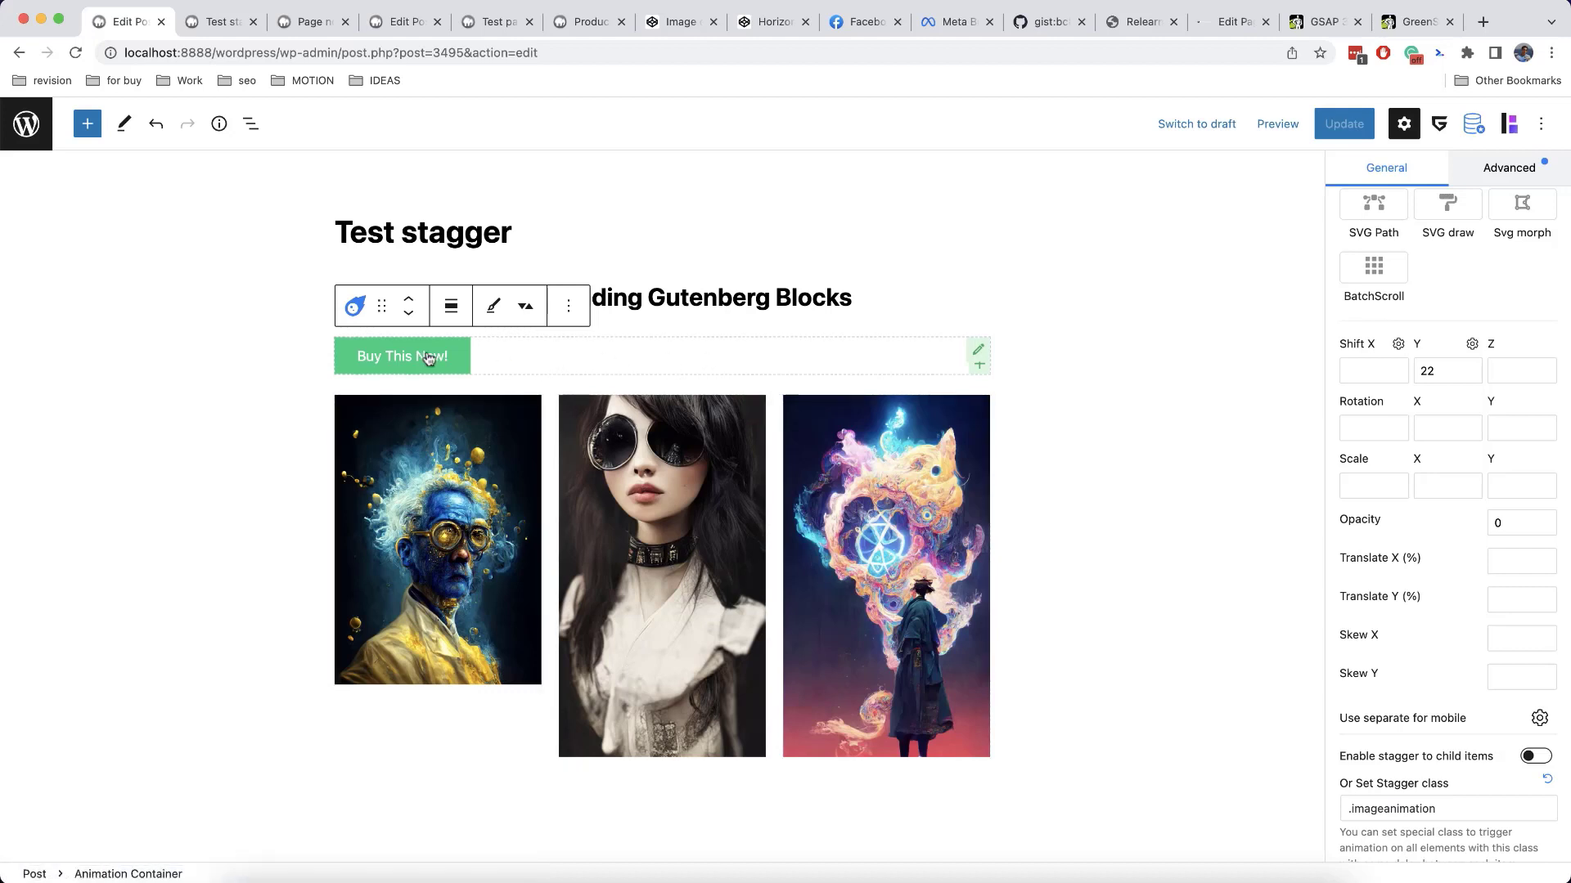
{"action": "scroll", "coordinate": [1420, 595], "scroll_direction": "down", "scroll_amount": 5}
{"action": "scroll", "coordinate": [1472, 409], "scroll_direction": "up", "scroll_amount": 5}
{"action": "left_click", "coordinate": [1509, 319]}
{"action": "scroll", "coordinate": [1508, 327], "scroll_direction": "down", "scroll_amount": 3}
{"action": "scroll", "coordinate": [1508, 327], "scroll_direction": "up", "scroll_amount": 3}
{"action": "left_click", "coordinate": [1423, 309]}
{"action": "scroll", "coordinate": [1390, 548], "scroll_direction": "down", "scroll_amount": 10}
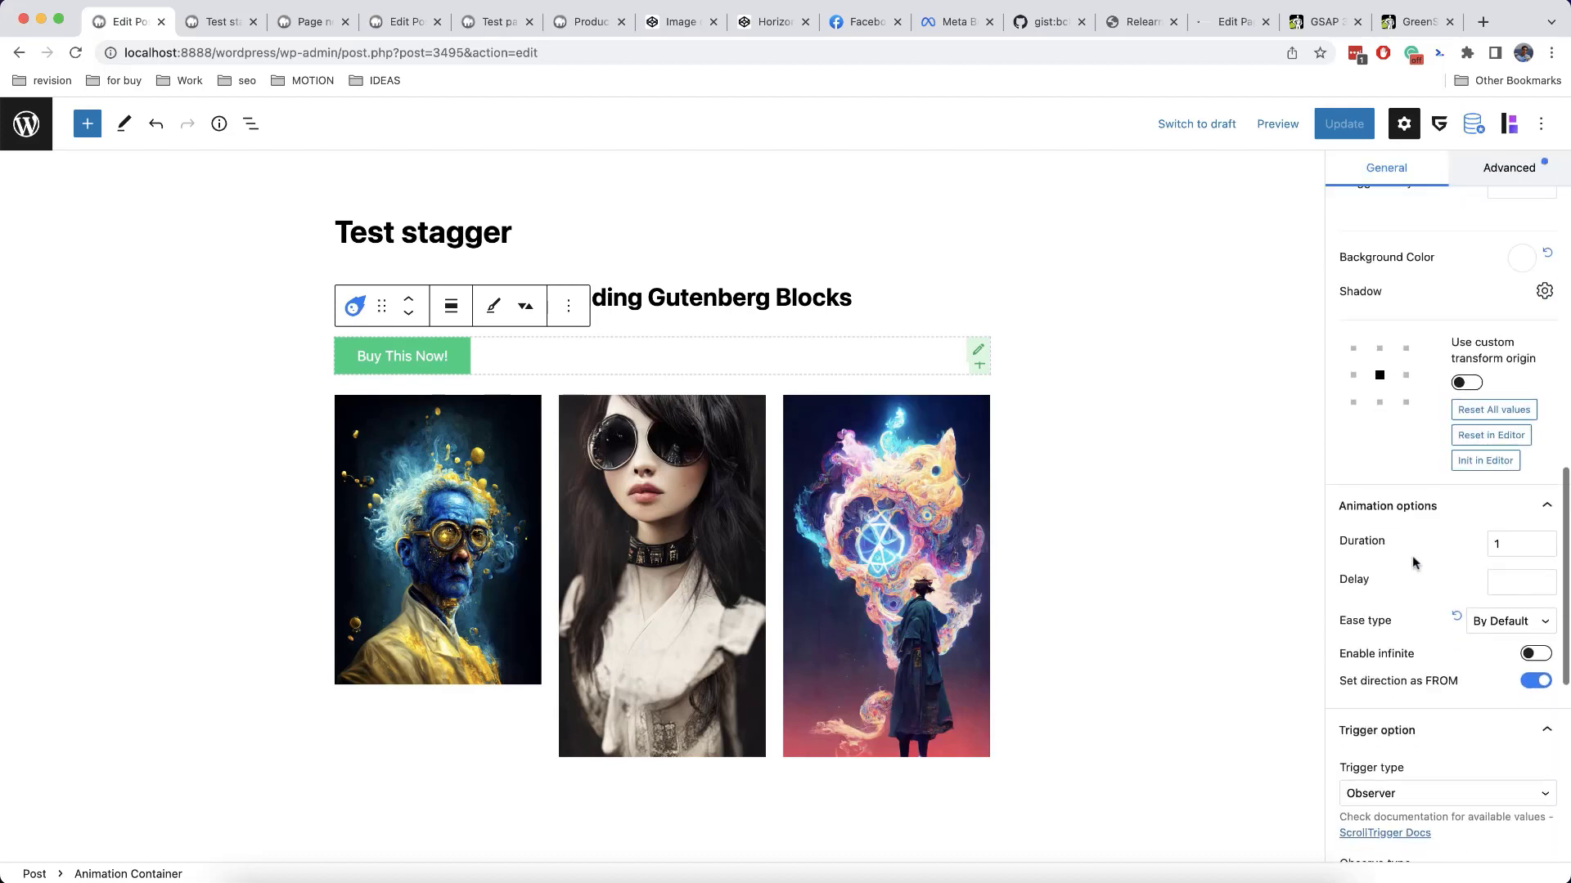
{"action": "left_click", "coordinate": [423, 363]}
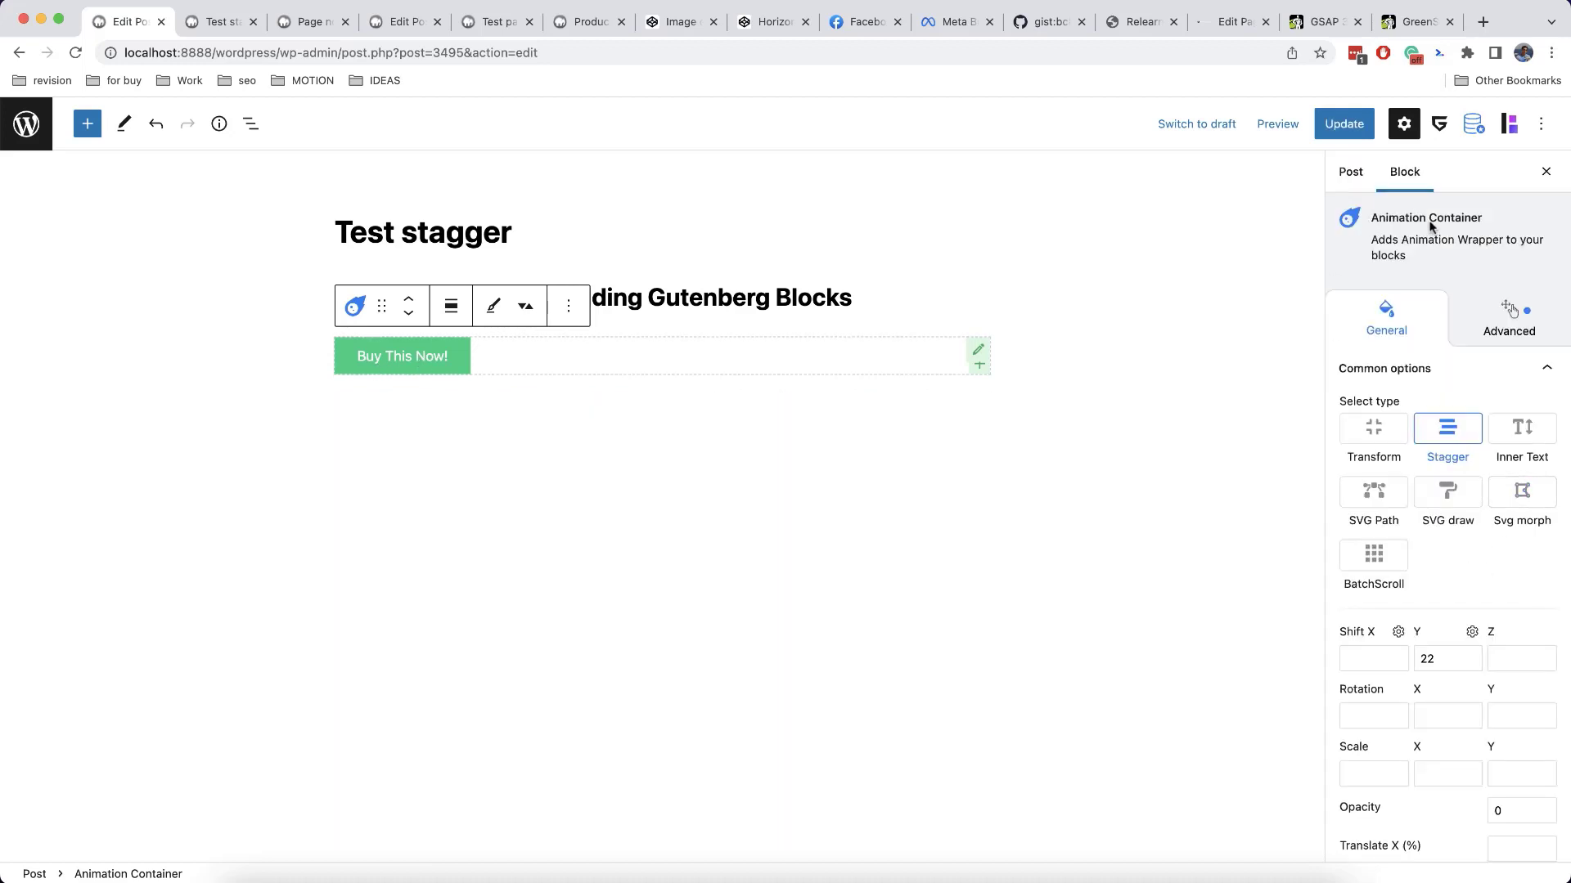
{"action": "scroll", "coordinate": [1441, 634], "scroll_direction": "down", "scroll_amount": 10}
{"action": "scroll", "coordinate": [1439, 630], "scroll_direction": "down", "scroll_amount": 5}
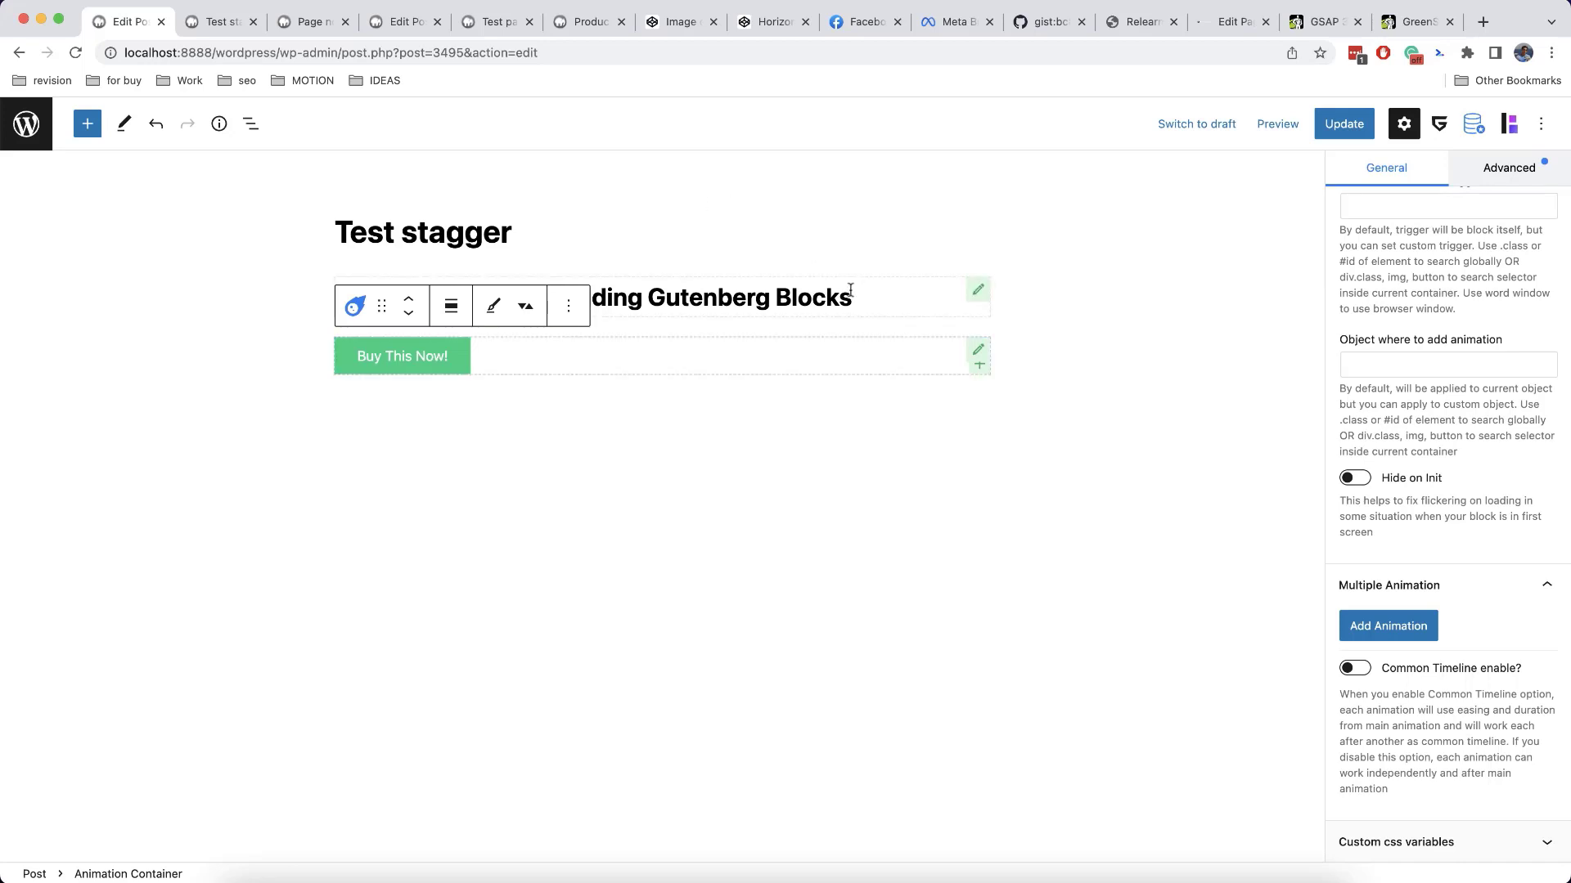
{"action": "left_click", "coordinate": [902, 292]}
{"action": "scroll", "coordinate": [1487, 421], "scroll_direction": "up", "scroll_amount": 5}
{"action": "left_click", "coordinate": [1503, 314]}
{"action": "scroll", "coordinate": [1464, 532], "scroll_direction": "down", "scroll_amount": 3}
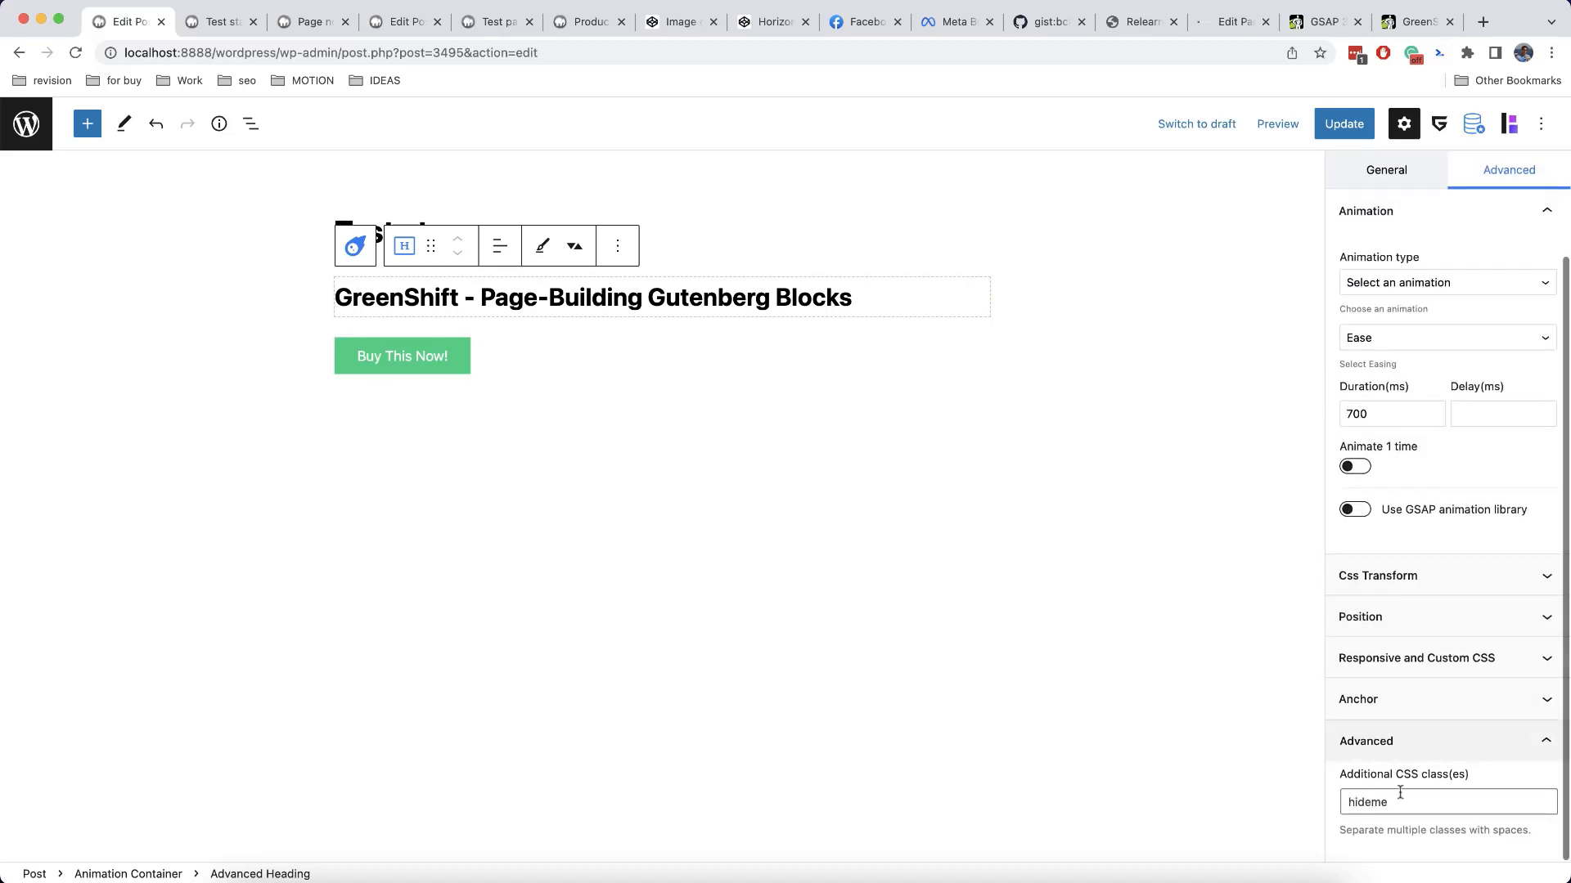
{"action": "left_click_drag", "start_coordinate": [1394, 800], "coordinate": [1340, 800]}
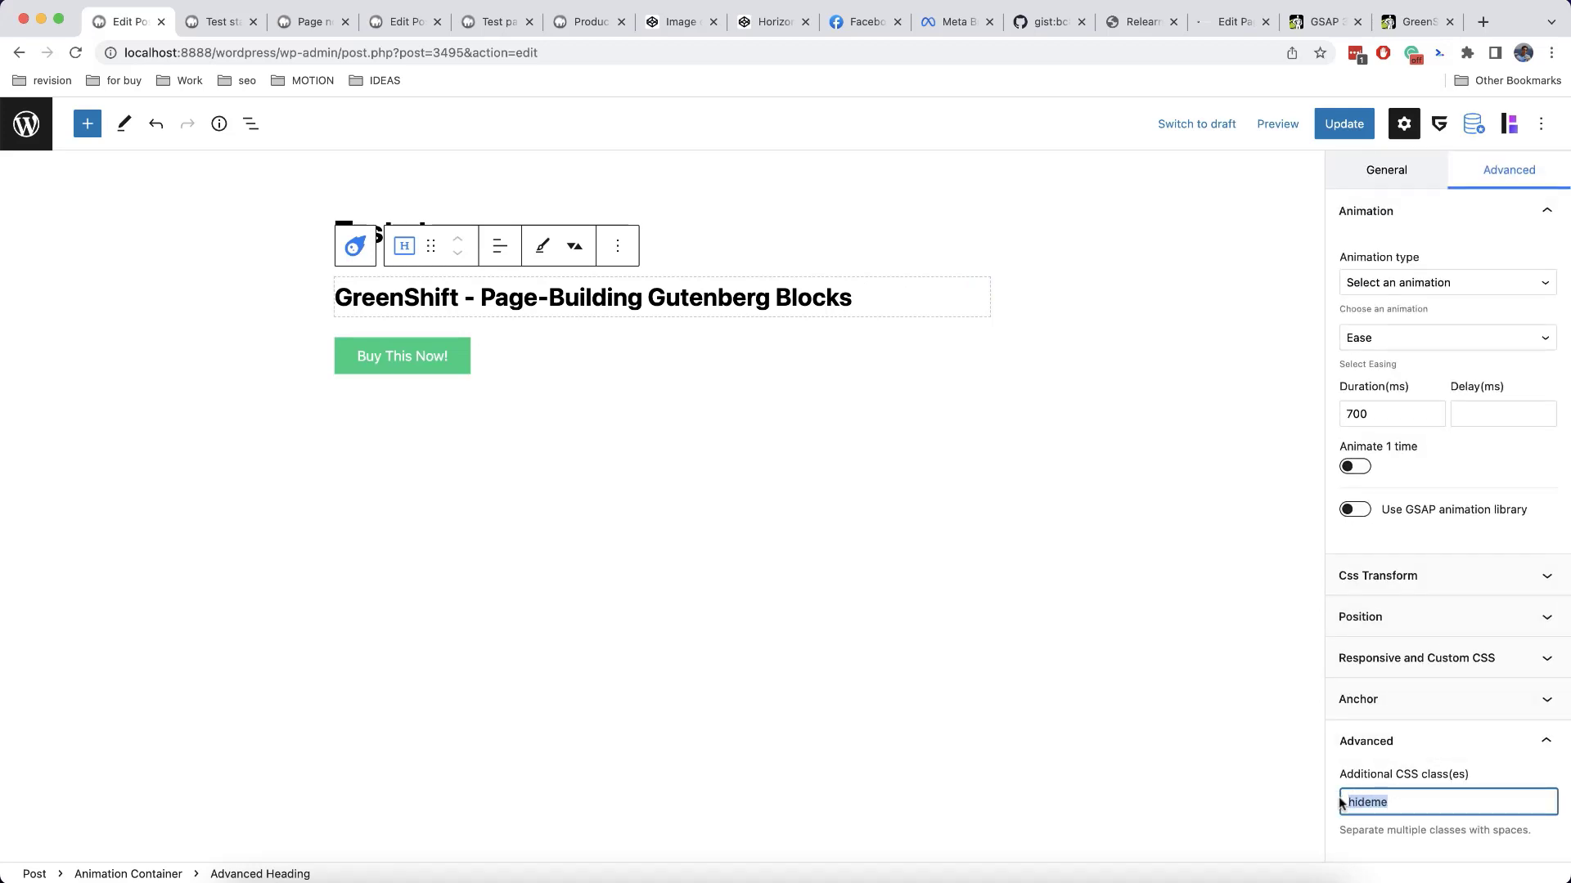
{"action": "left_click", "coordinate": [493, 356]}
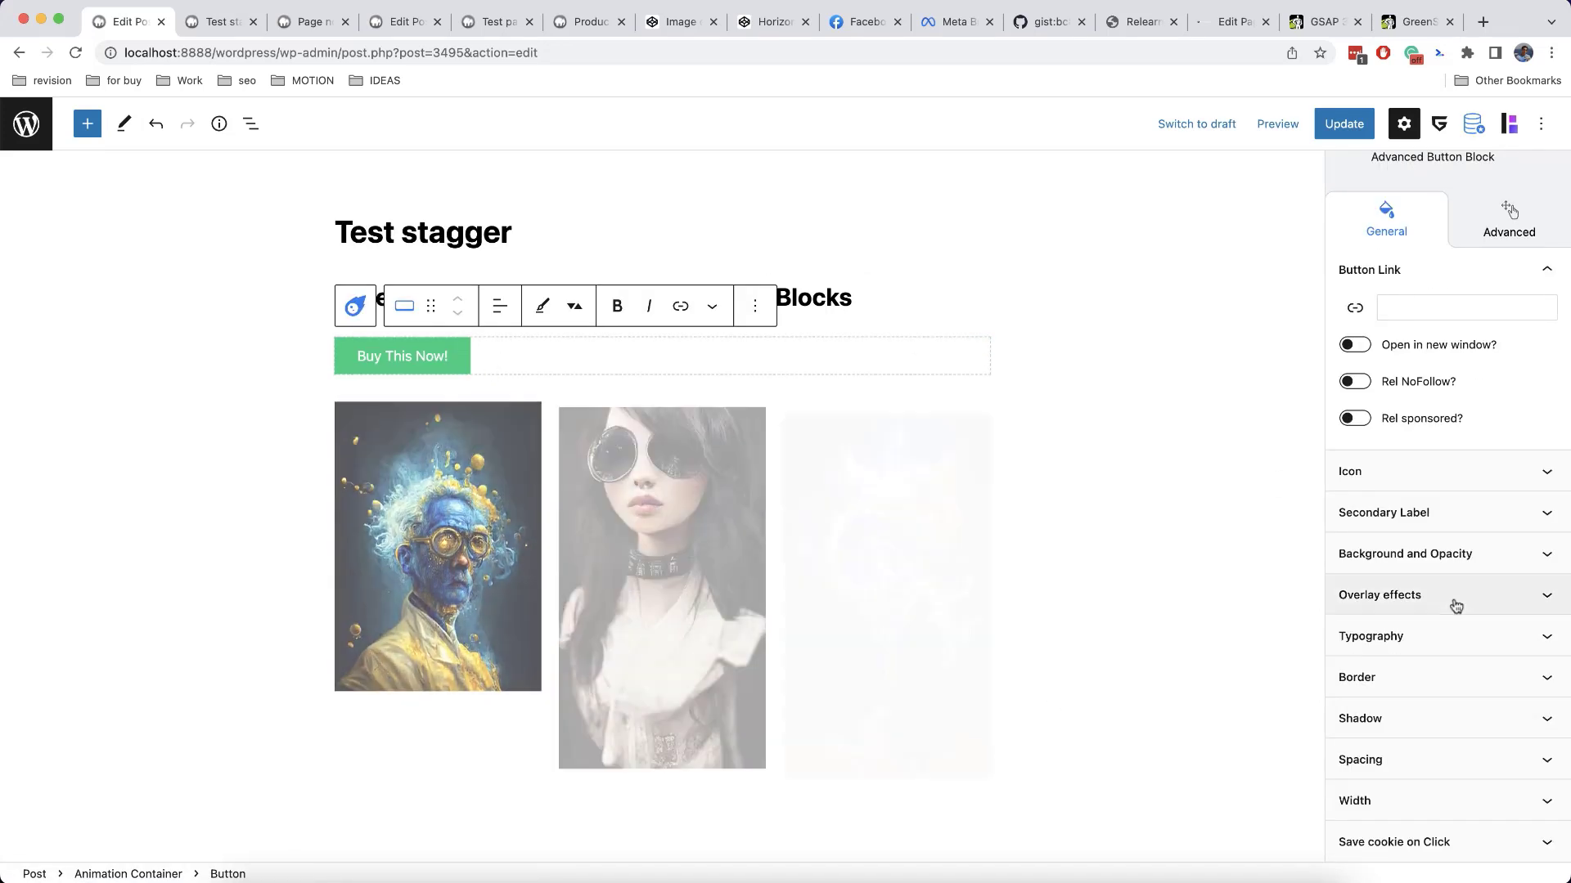
Add Animation - 1 under Multiple Animation with opacity 0.
{"action": "left_click", "coordinate": [354, 306]}
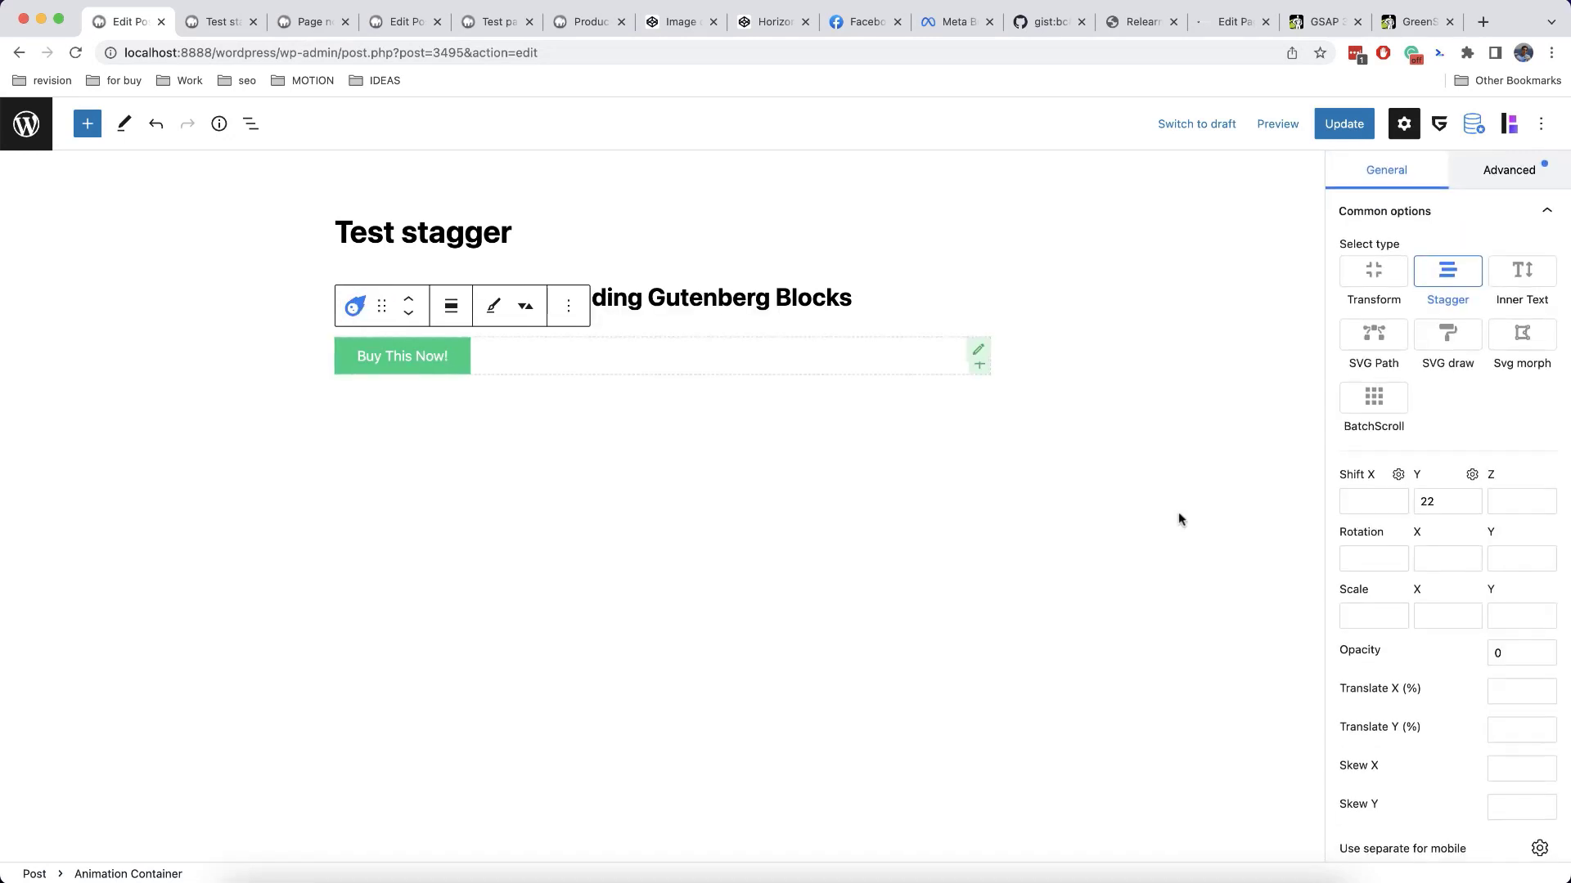
{"action": "scroll", "coordinate": [1391, 603], "scroll_direction": "down", "scroll_amount": 10}
{"action": "left_click", "coordinate": [1422, 802]}
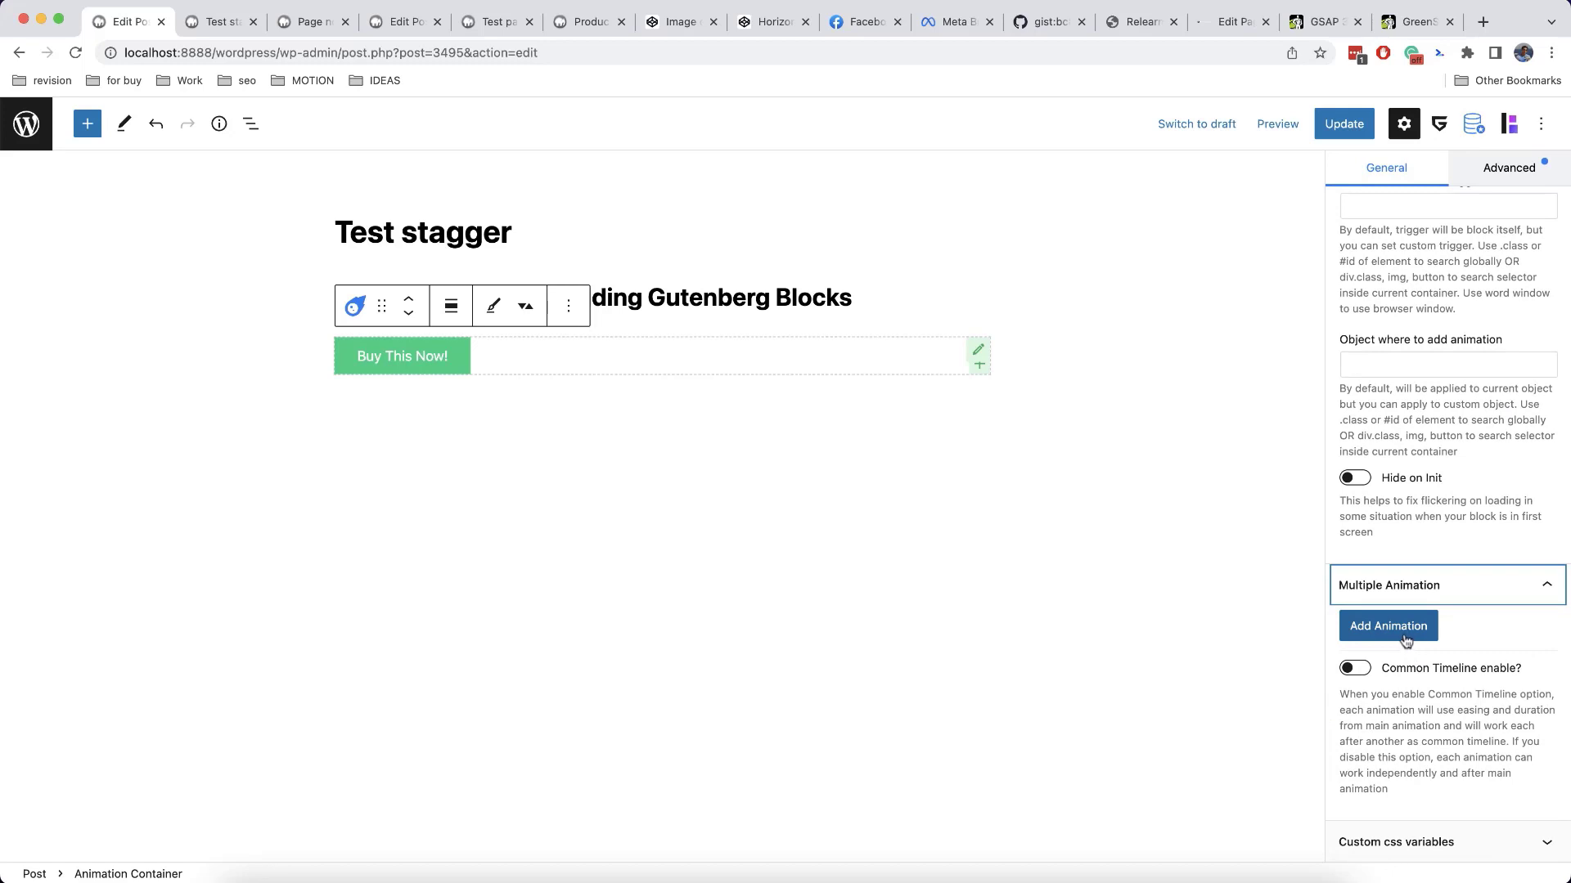
{"action": "left_click", "coordinate": [1405, 640]}
{"action": "left_click", "coordinate": [1431, 642]}
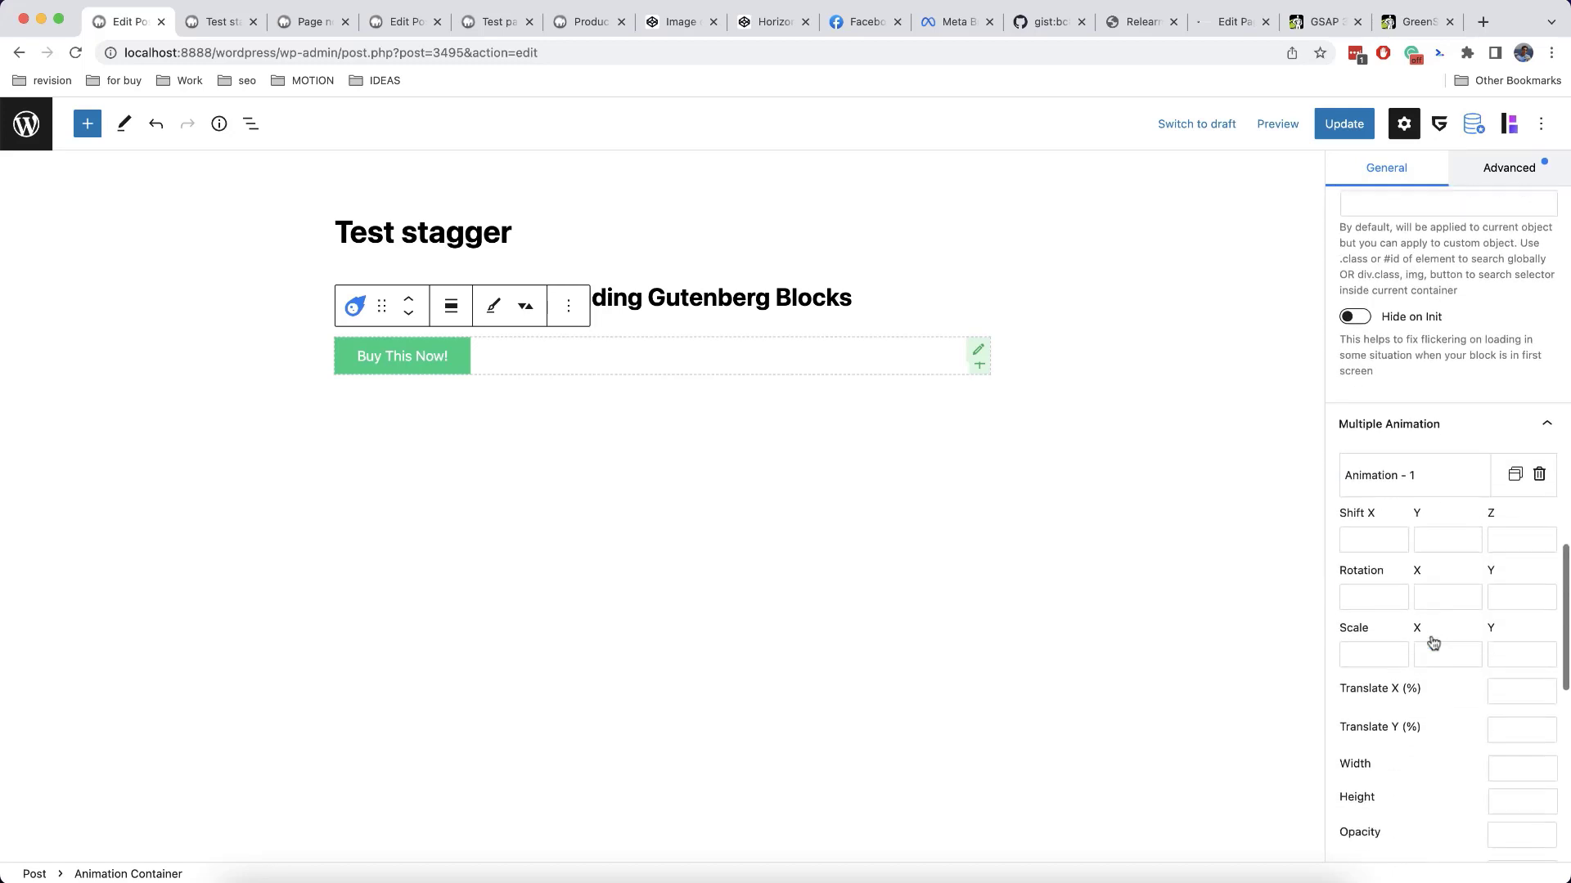
{"action": "scroll", "coordinate": [1433, 643], "scroll_direction": "down", "scroll_amount": 5}
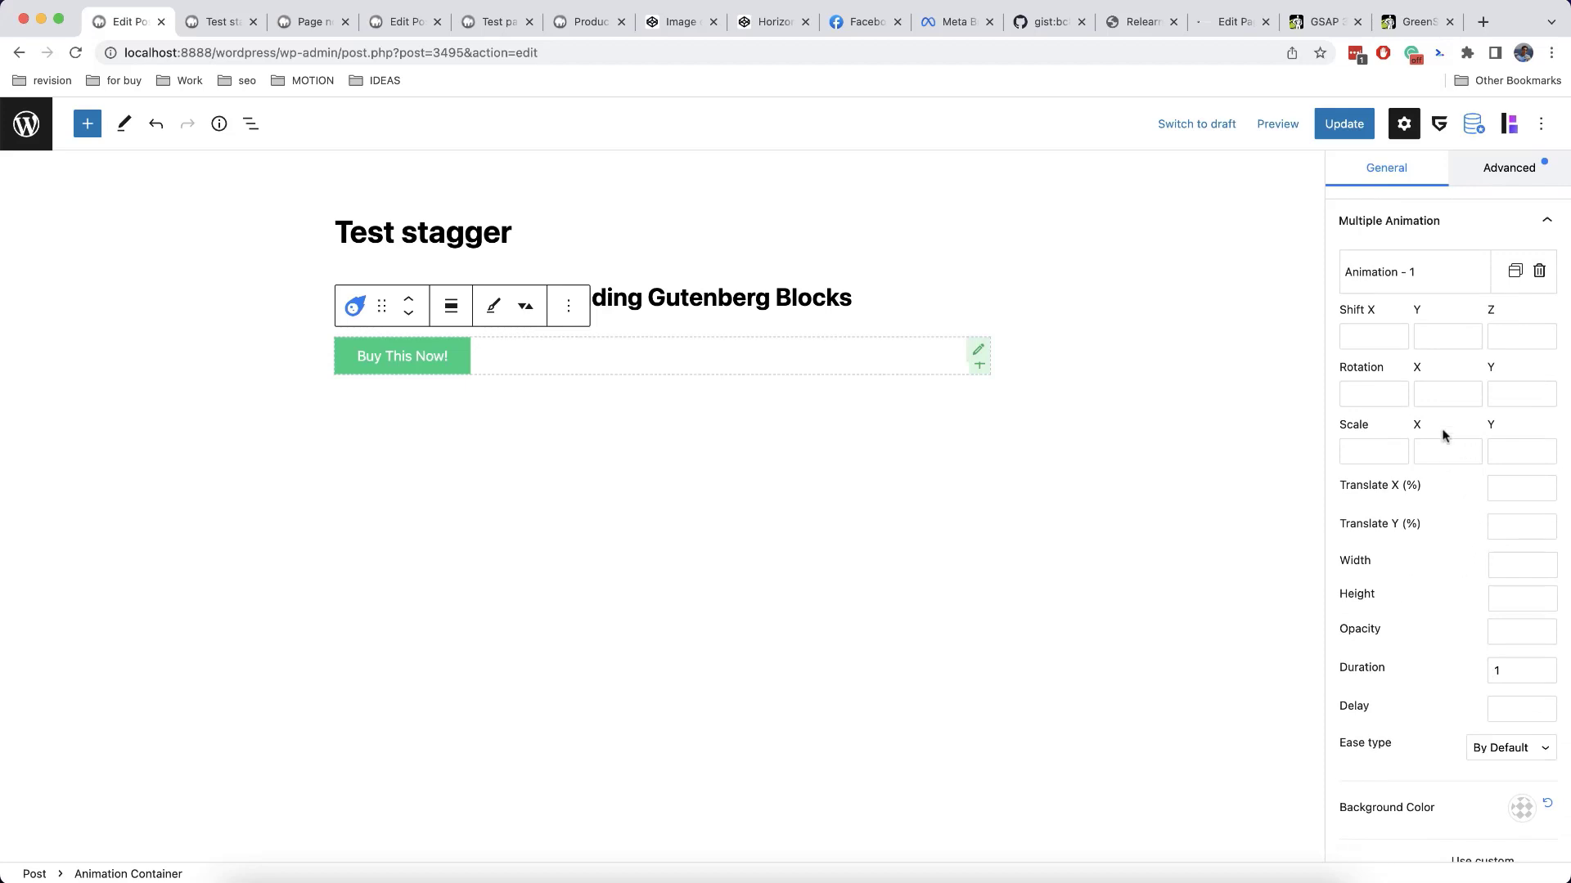
{"action": "left_click", "coordinate": [1505, 630]}
{"action": "type", "text": "0"}
Target the custom object .hideme and set the custom start time to '<'.
{"action": "scroll", "coordinate": [1463, 663], "scroll_direction": "down", "scroll_amount": 7}
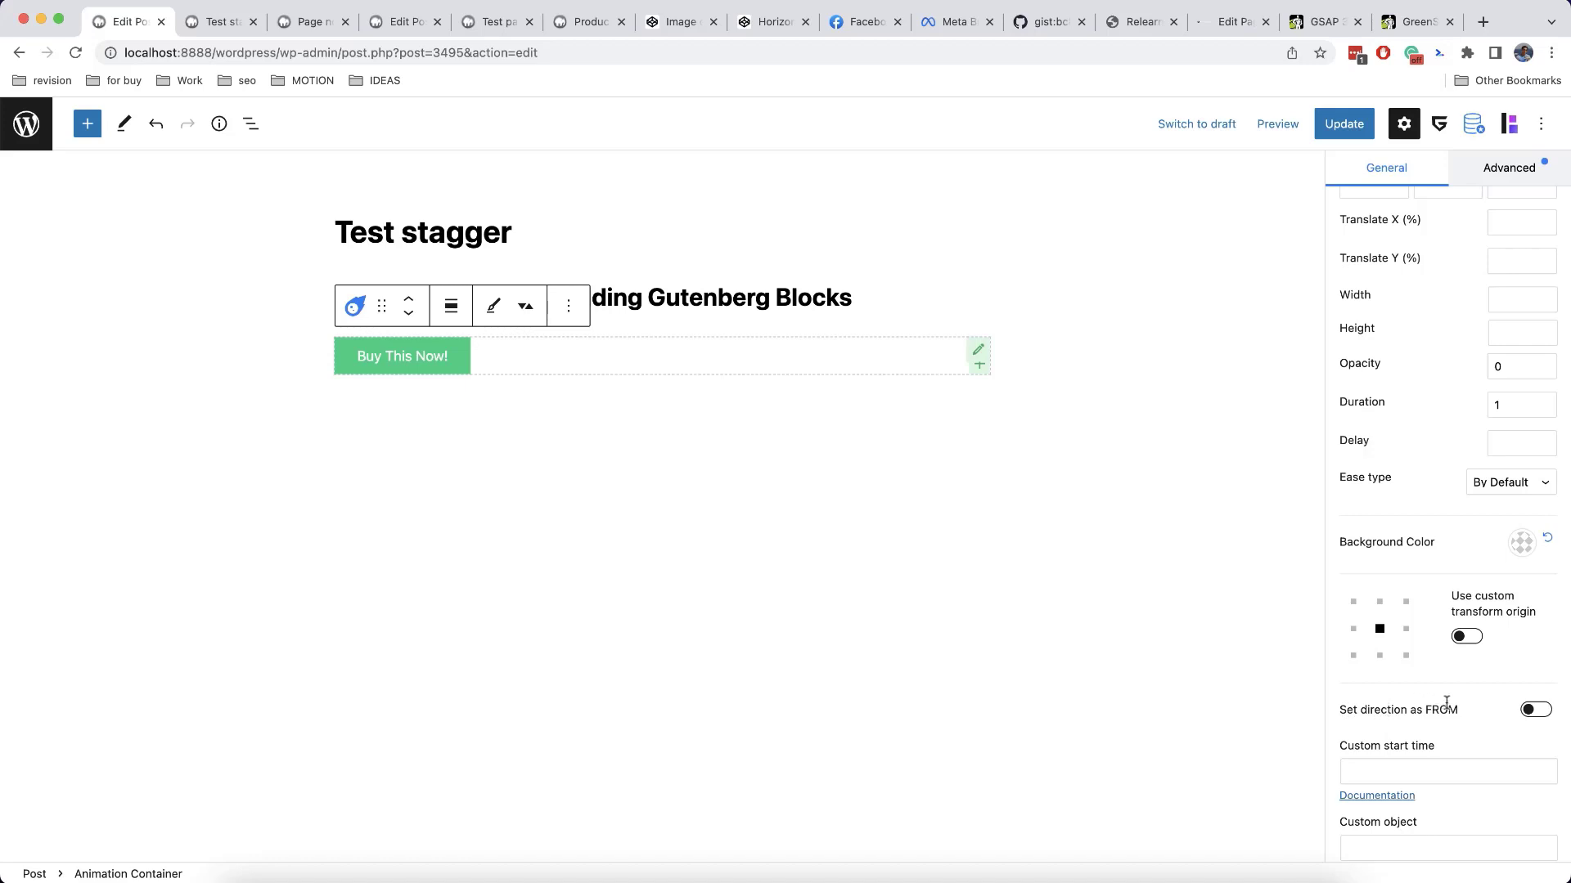
{"action": "scroll", "coordinate": [1446, 702], "scroll_direction": "up", "scroll_amount": 2}
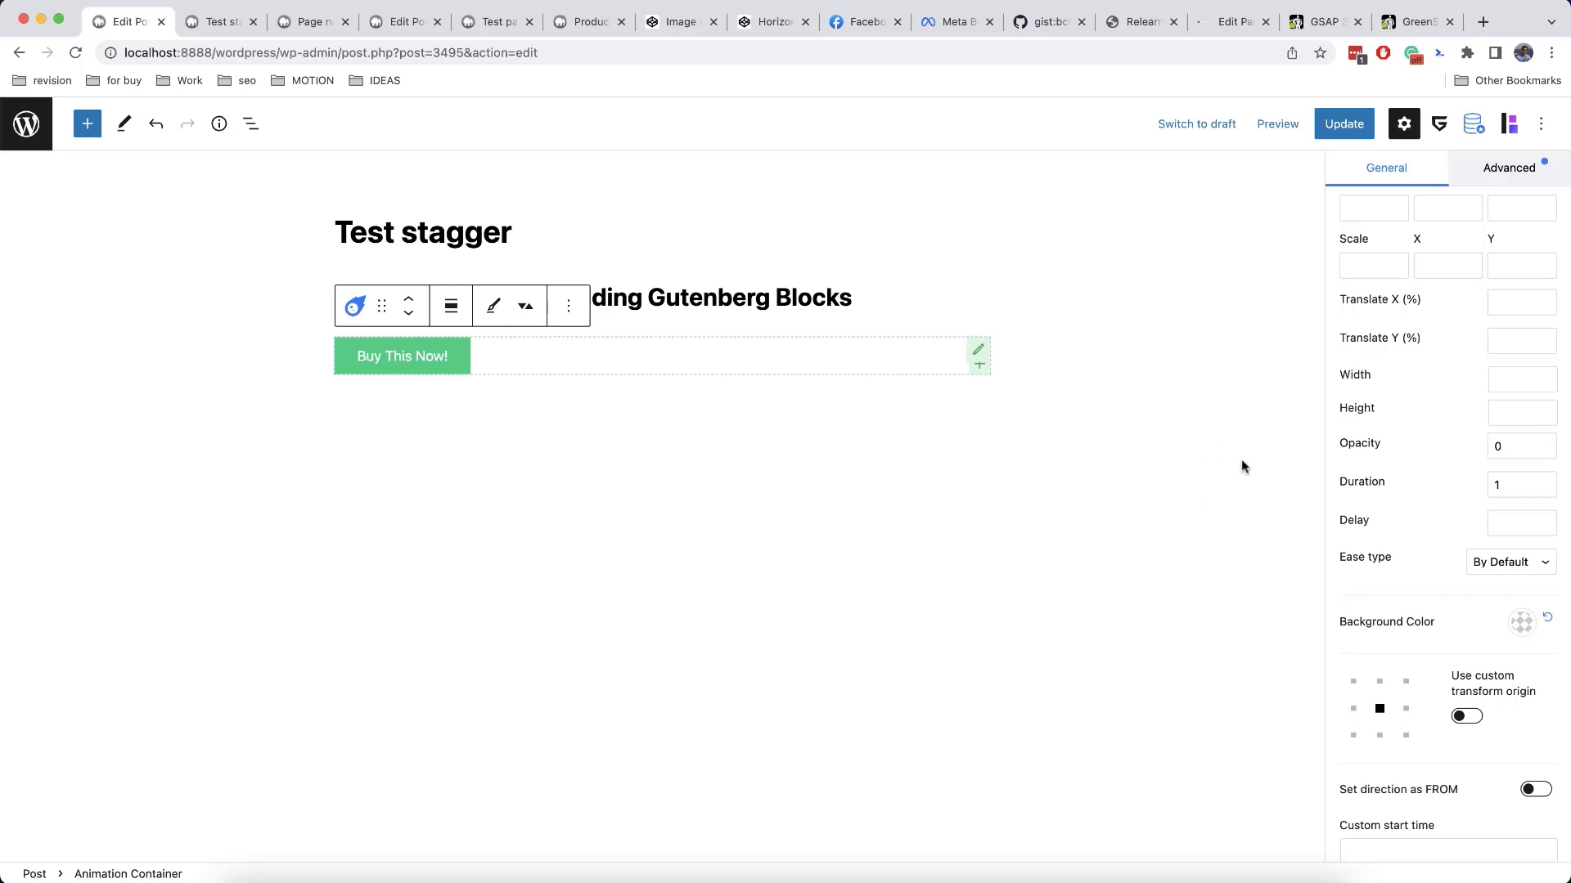
{"action": "scroll", "coordinate": [1458, 459], "scroll_direction": "down", "scroll_amount": 8}
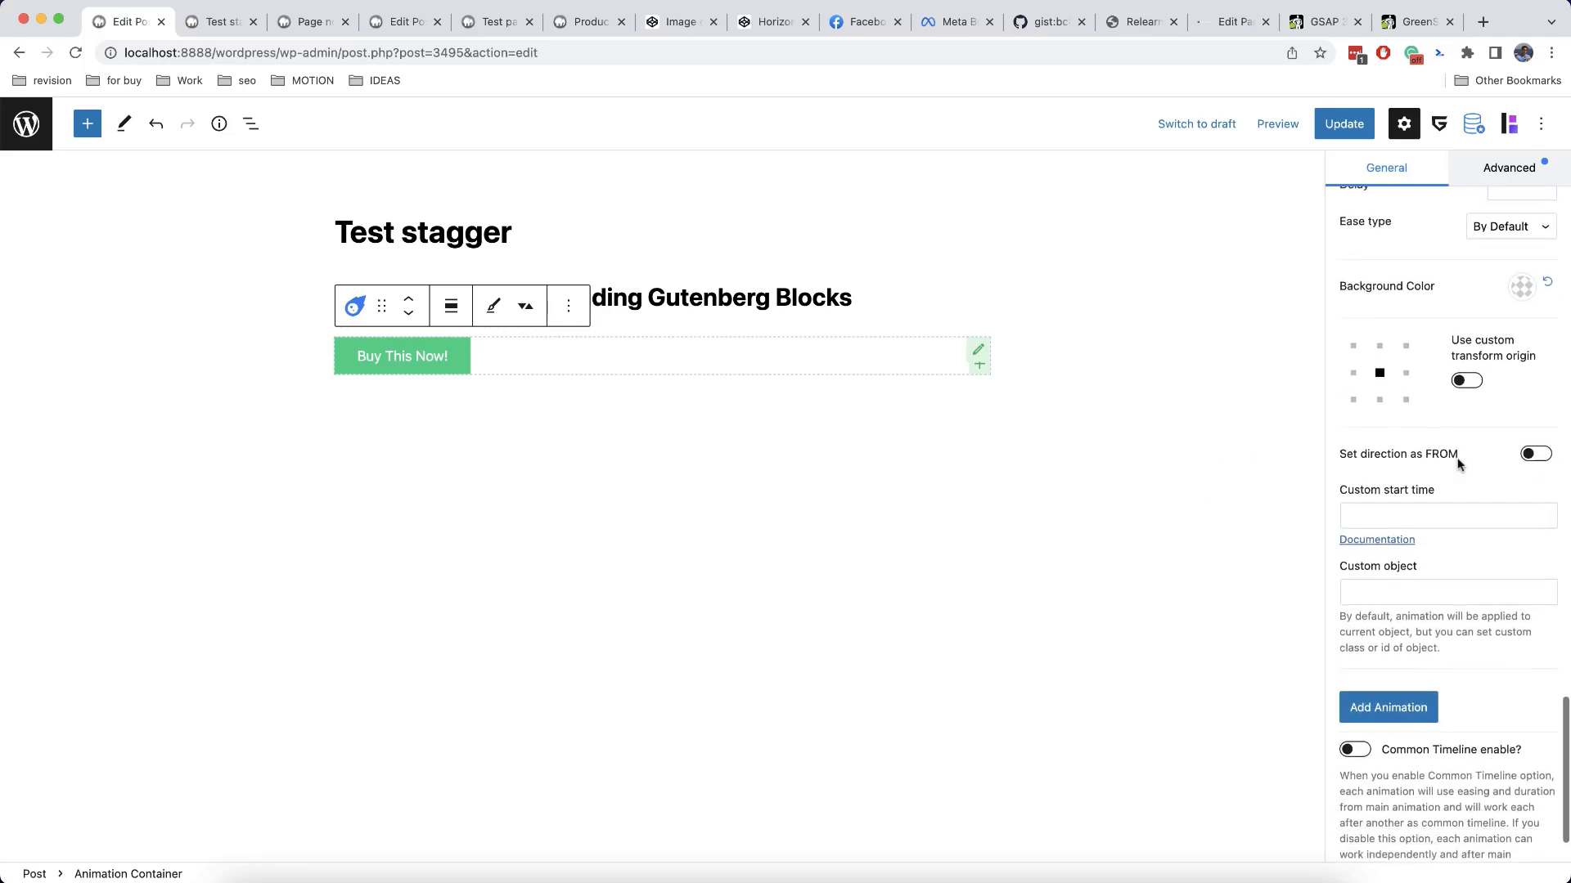
{"action": "scroll", "coordinate": [1458, 464], "scroll_direction": "down", "scroll_amount": 2}
{"action": "left_click", "coordinate": [1368, 510]}
{"action": "type", "text": ".hideme"}
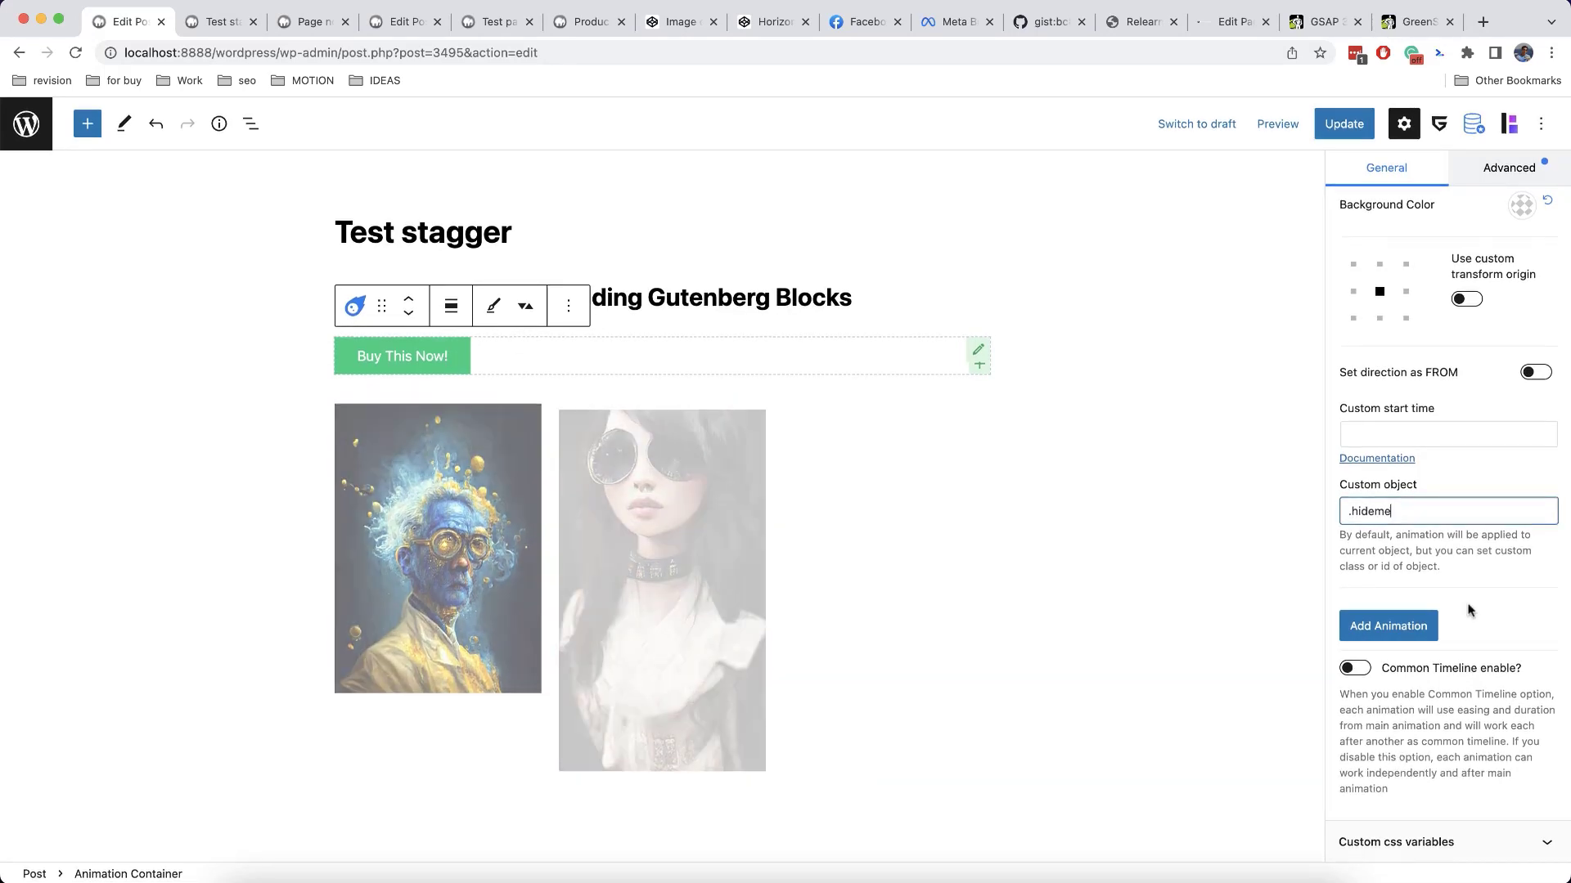
{"action": "left_click", "coordinate": [1404, 436]}
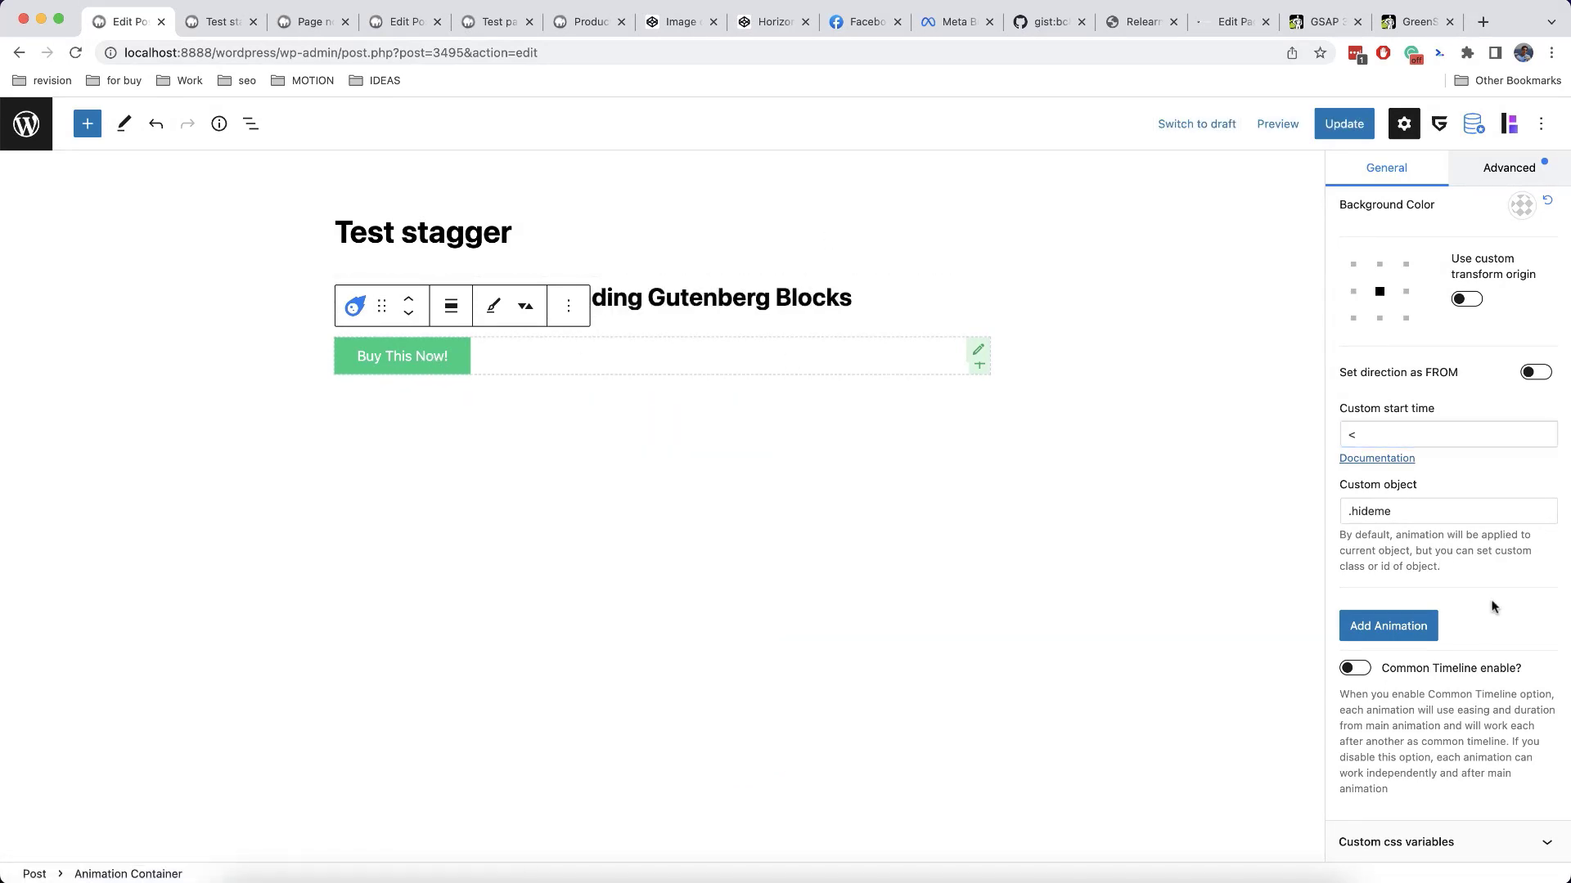
{"action": "left_click", "coordinate": [1472, 628]}
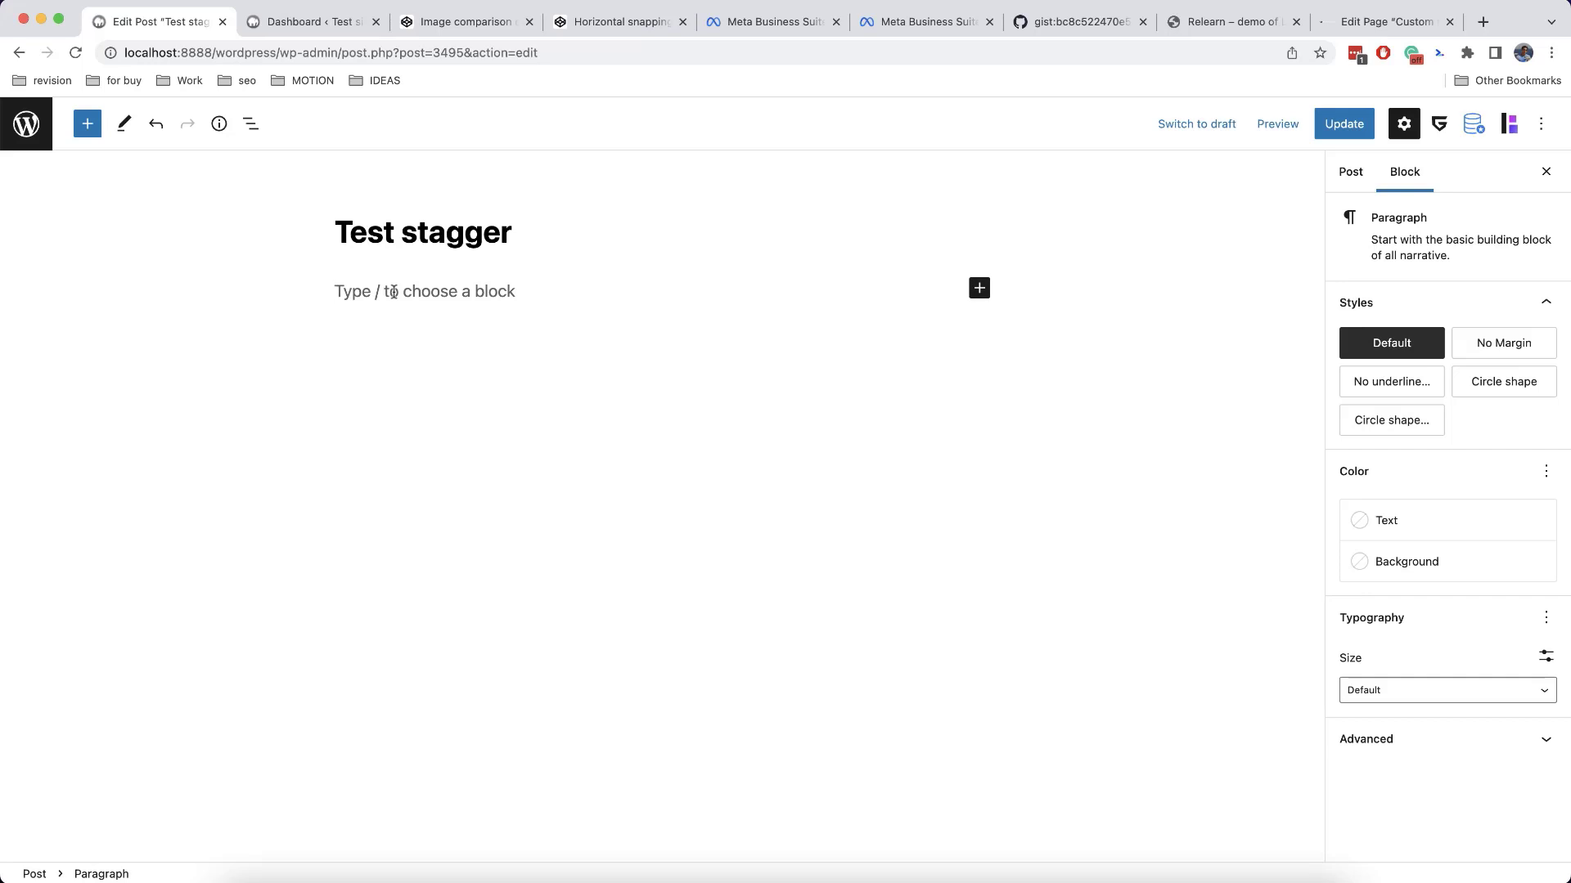
Insert a Query Loop with /query and apply the card pattern with images, dates and like counts.
{"action": "type", "text": "/query"}
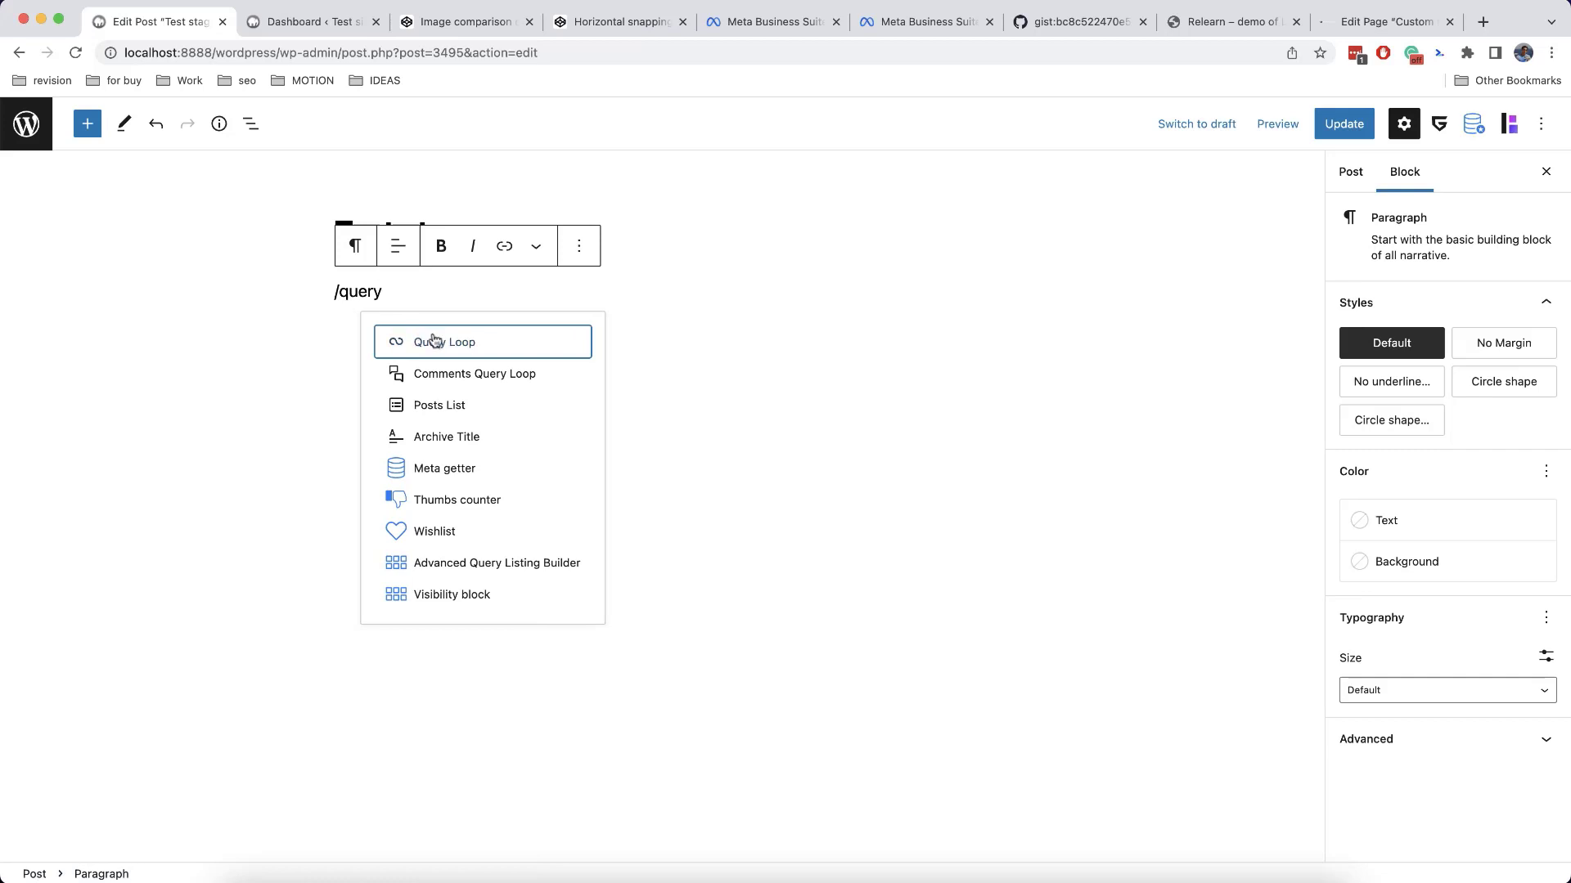
{"action": "left_click", "coordinate": [429, 341]}
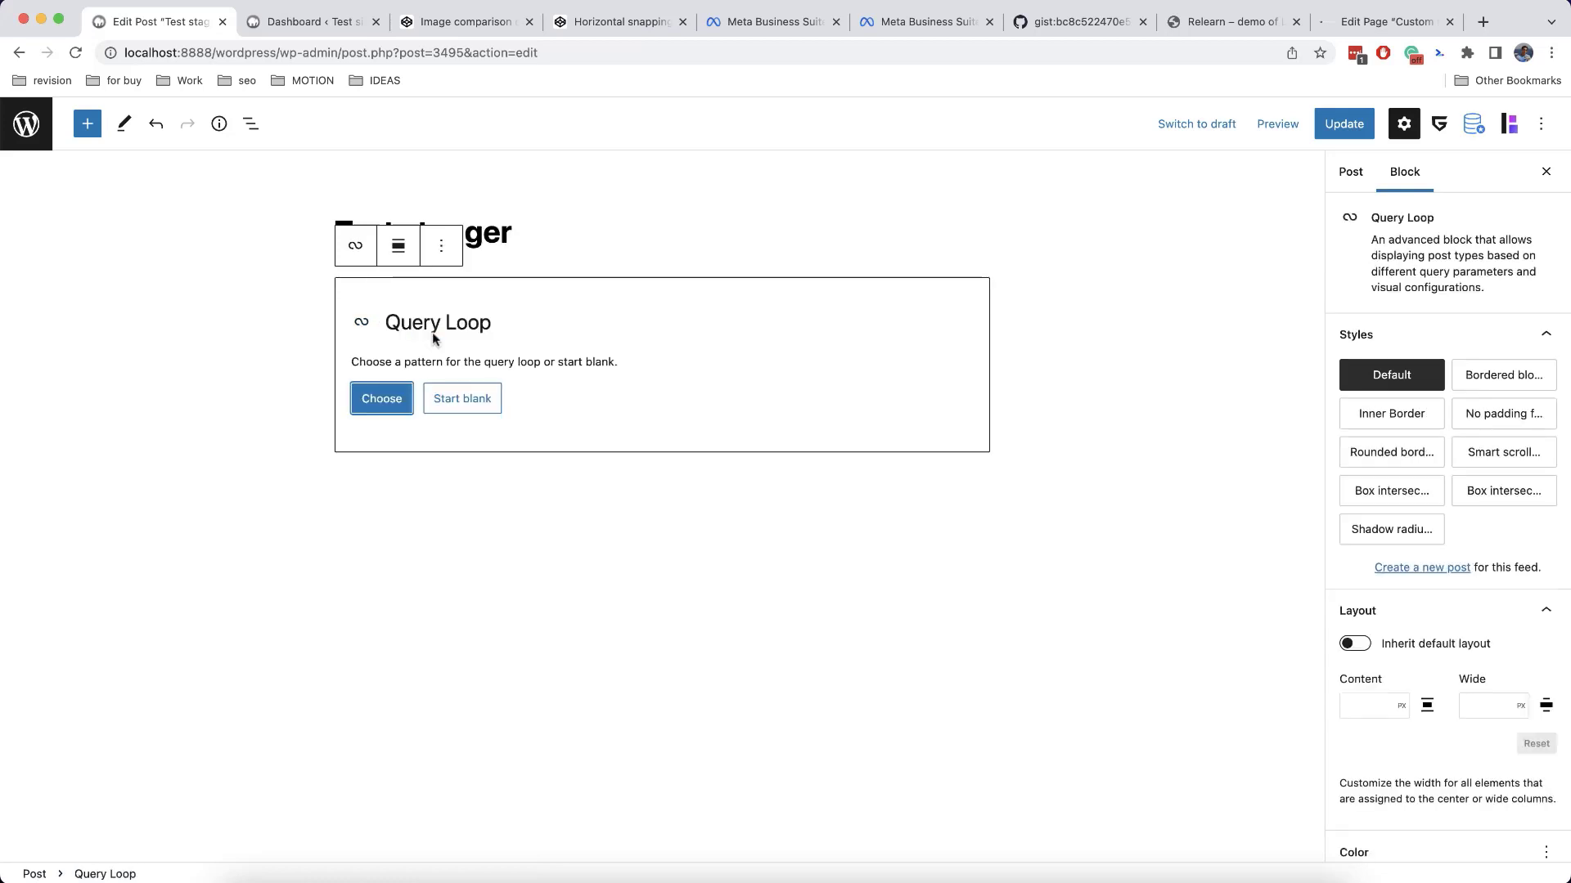
{"action": "left_click", "coordinate": [381, 399]}
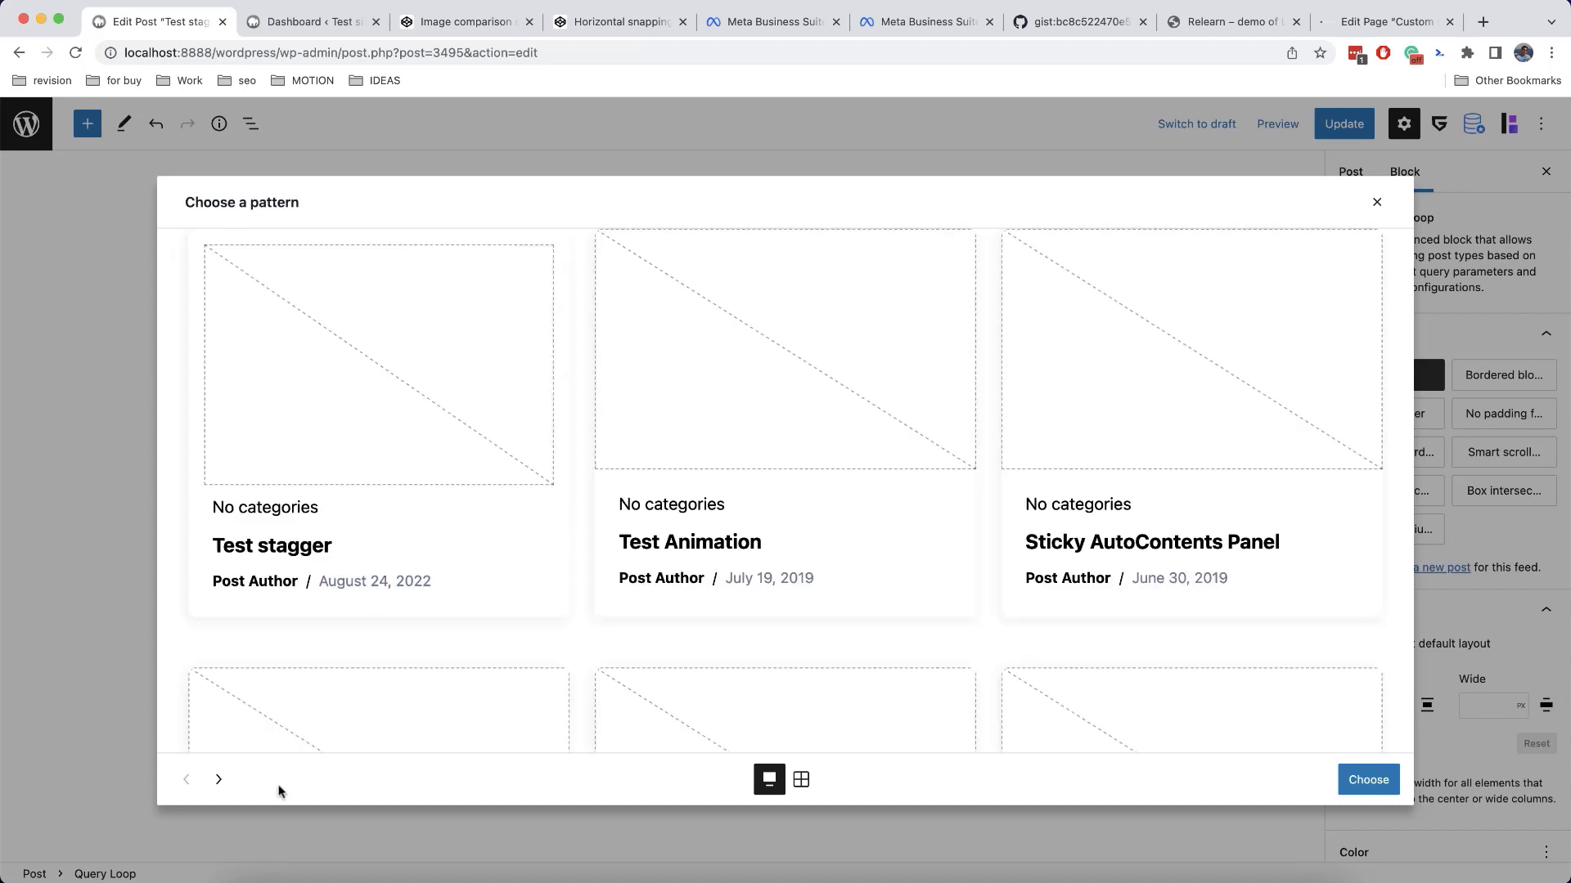
{"action": "left_click", "coordinate": [219, 781]}
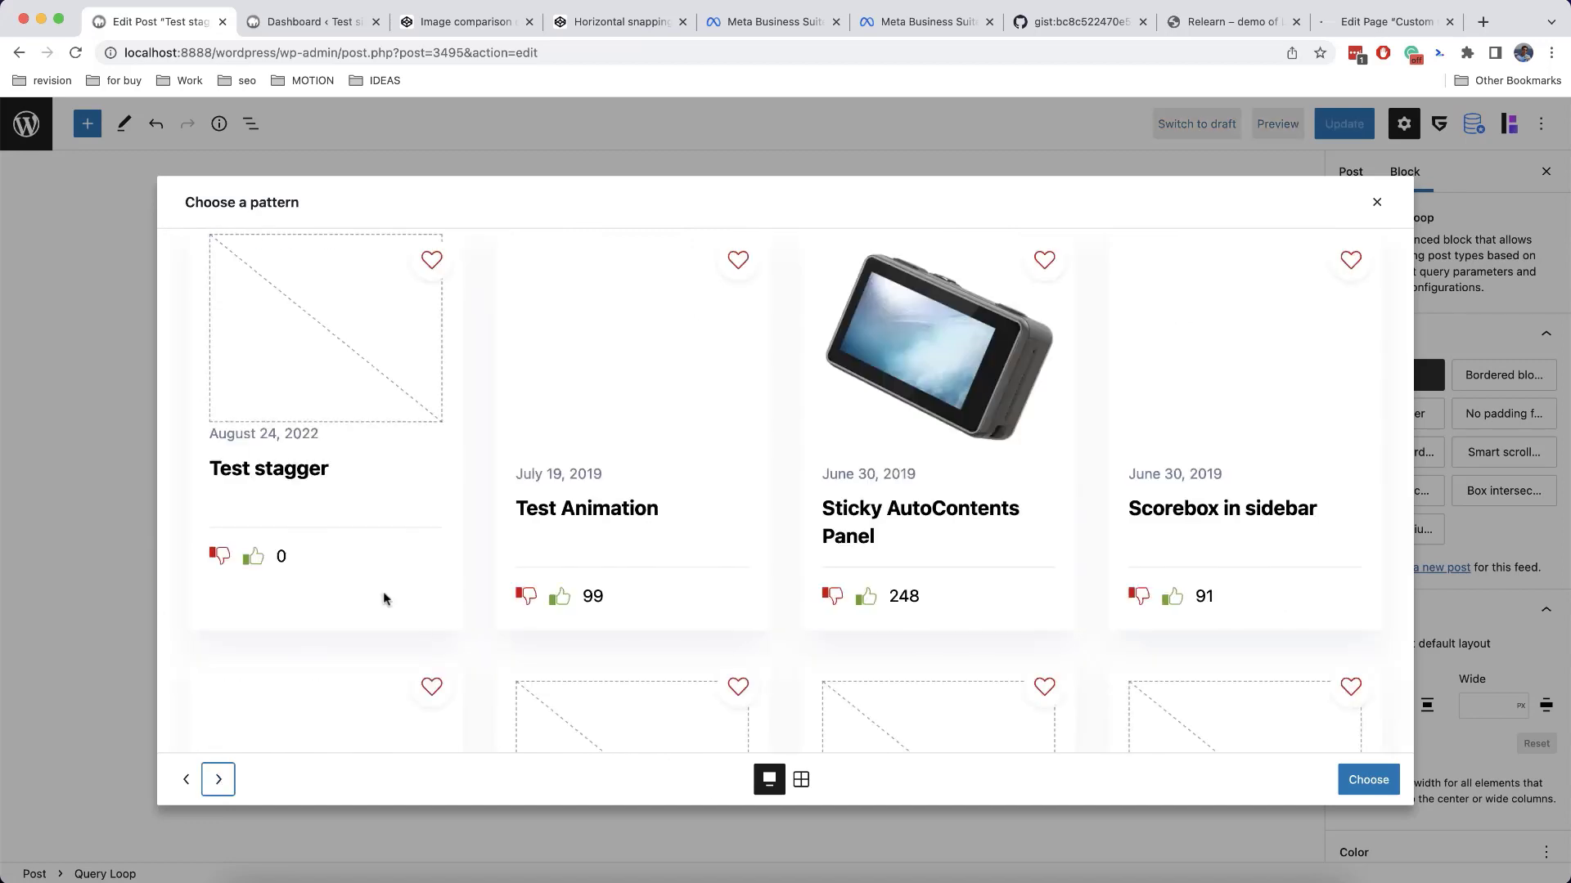
{"action": "left_click", "coordinate": [1364, 780]}
{"action": "left_click", "coordinate": [206, 247]}
Set the Query Loop's post type to products.
{"action": "left_click", "coordinate": [205, 247]}
{"action": "scroll", "coordinate": [1390, 605], "scroll_direction": "down", "scroll_amount": 5}
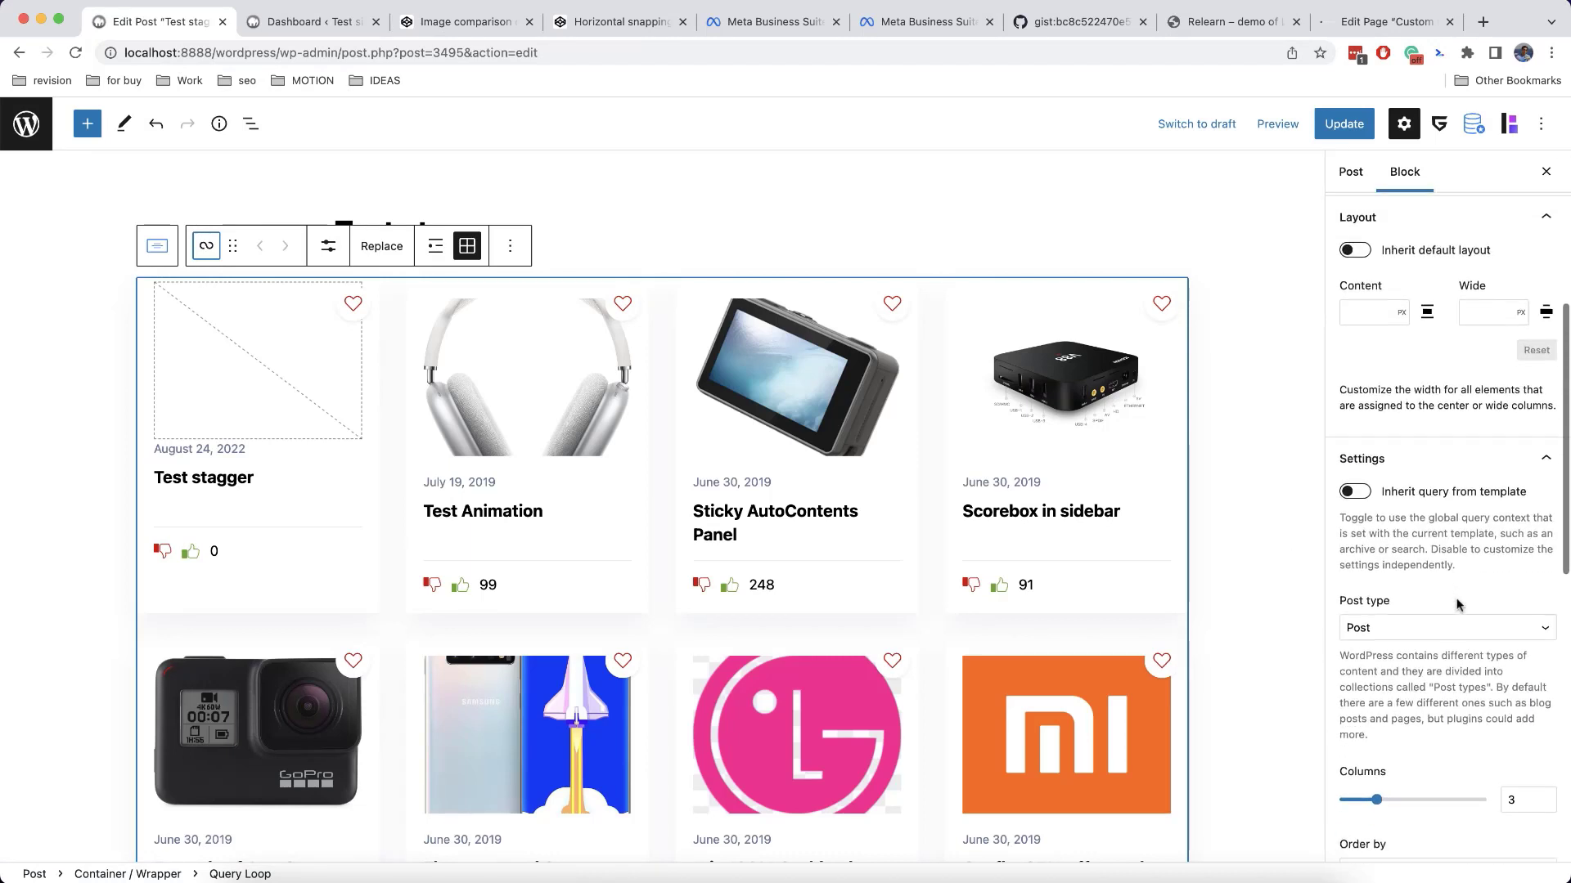
{"action": "scroll", "coordinate": [1457, 604], "scroll_direction": "down", "scroll_amount": 3}
{"action": "left_click", "coordinate": [1432, 519]}
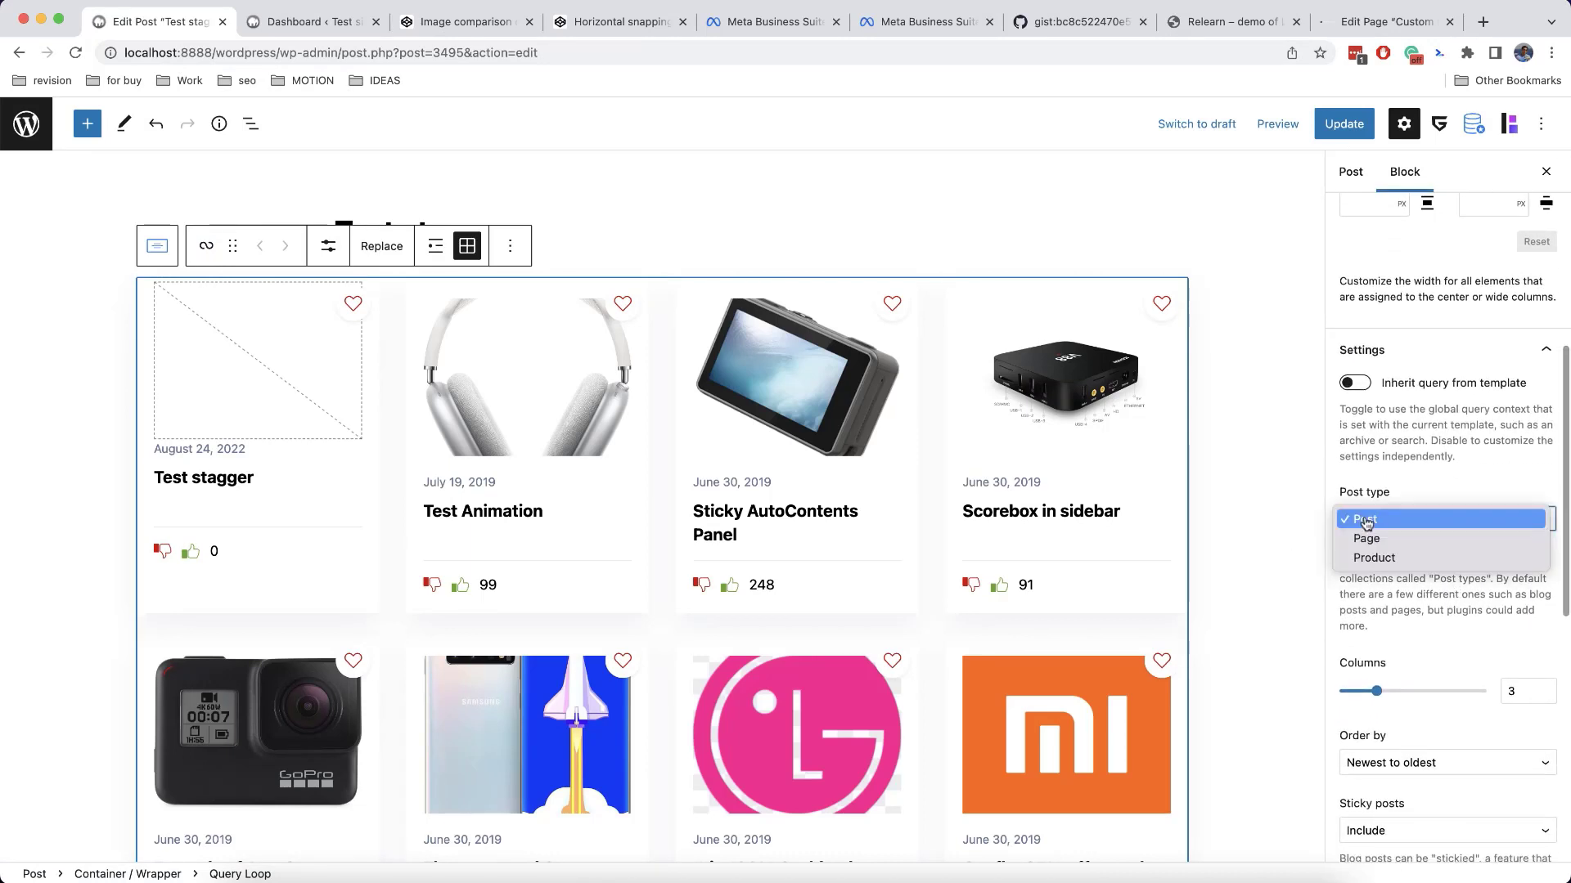
{"action": "left_click", "coordinate": [1409, 559]}
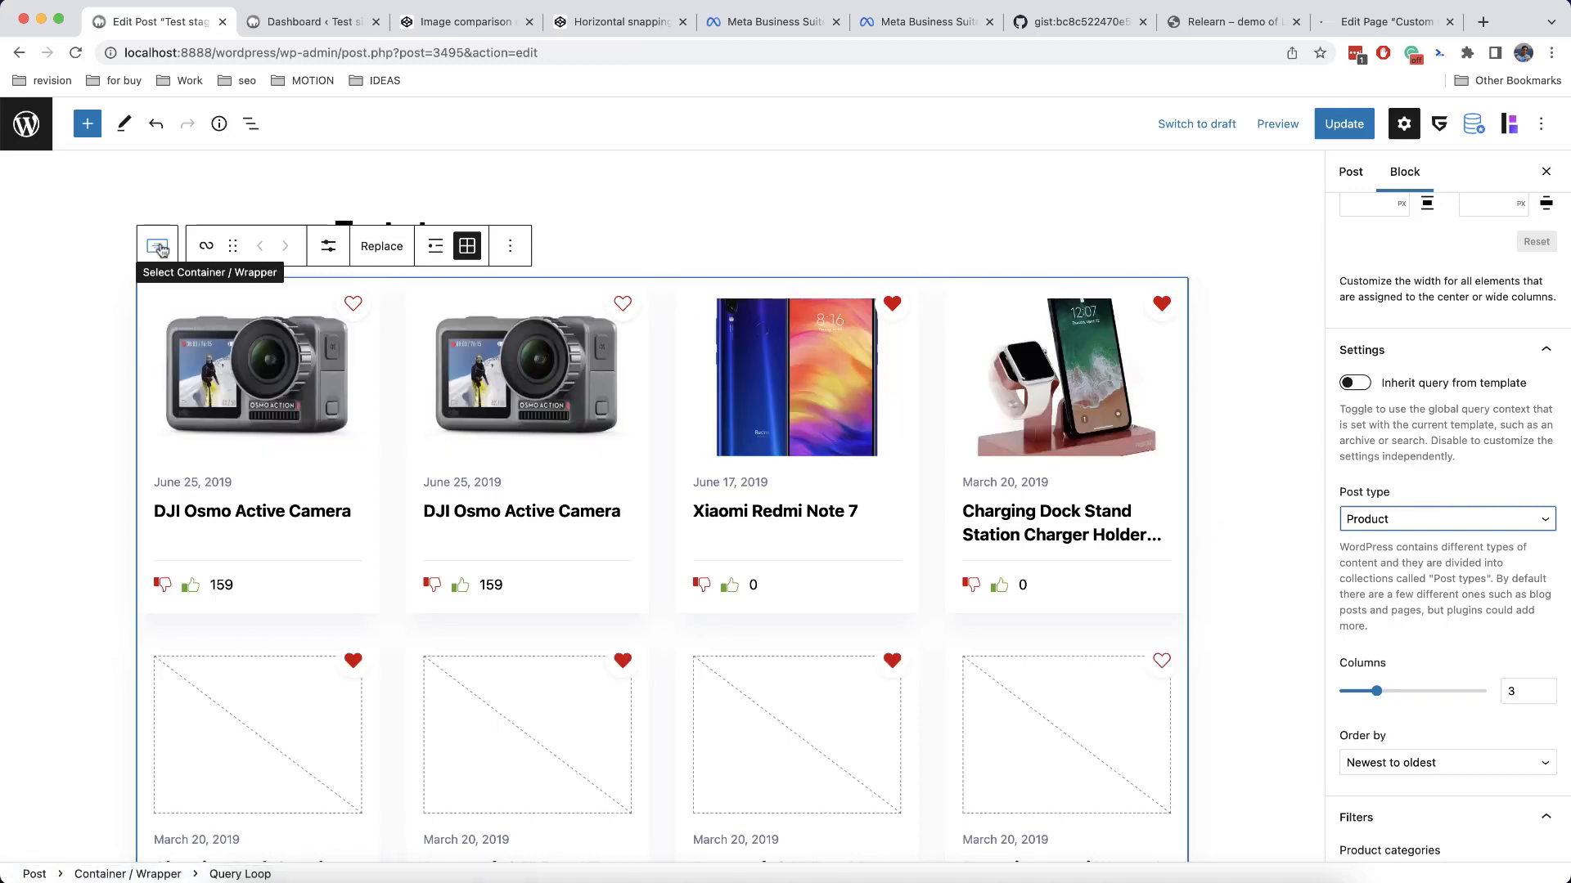
Transform the loop's Container / Wrapper into an Animation Container and set it to Wide width.
{"action": "left_click", "coordinate": [161, 249]}
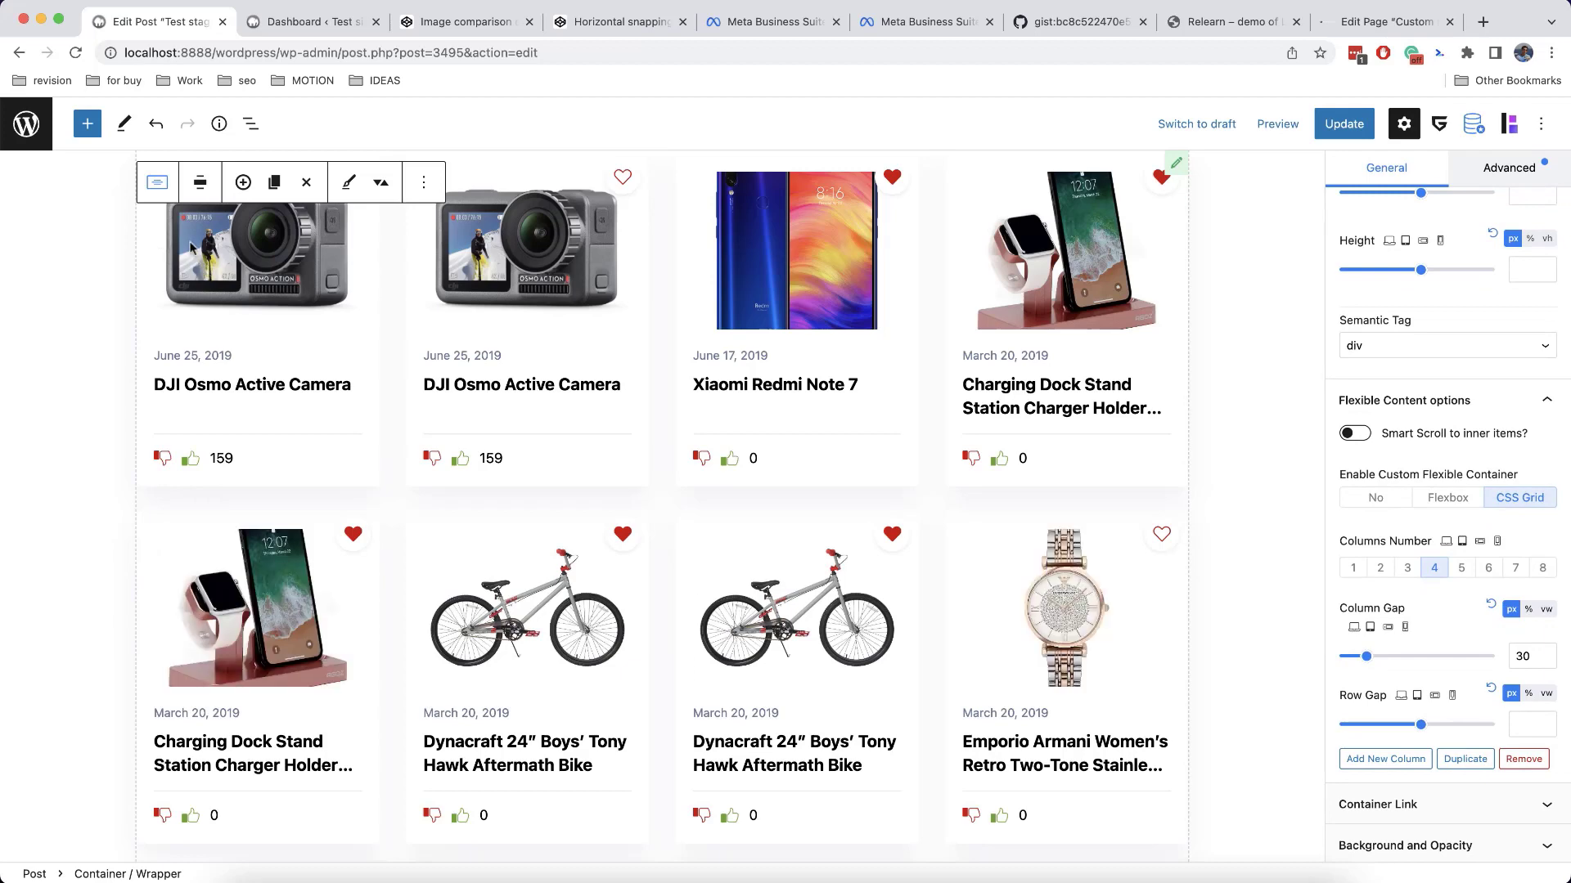
{"action": "left_click", "coordinate": [157, 183]}
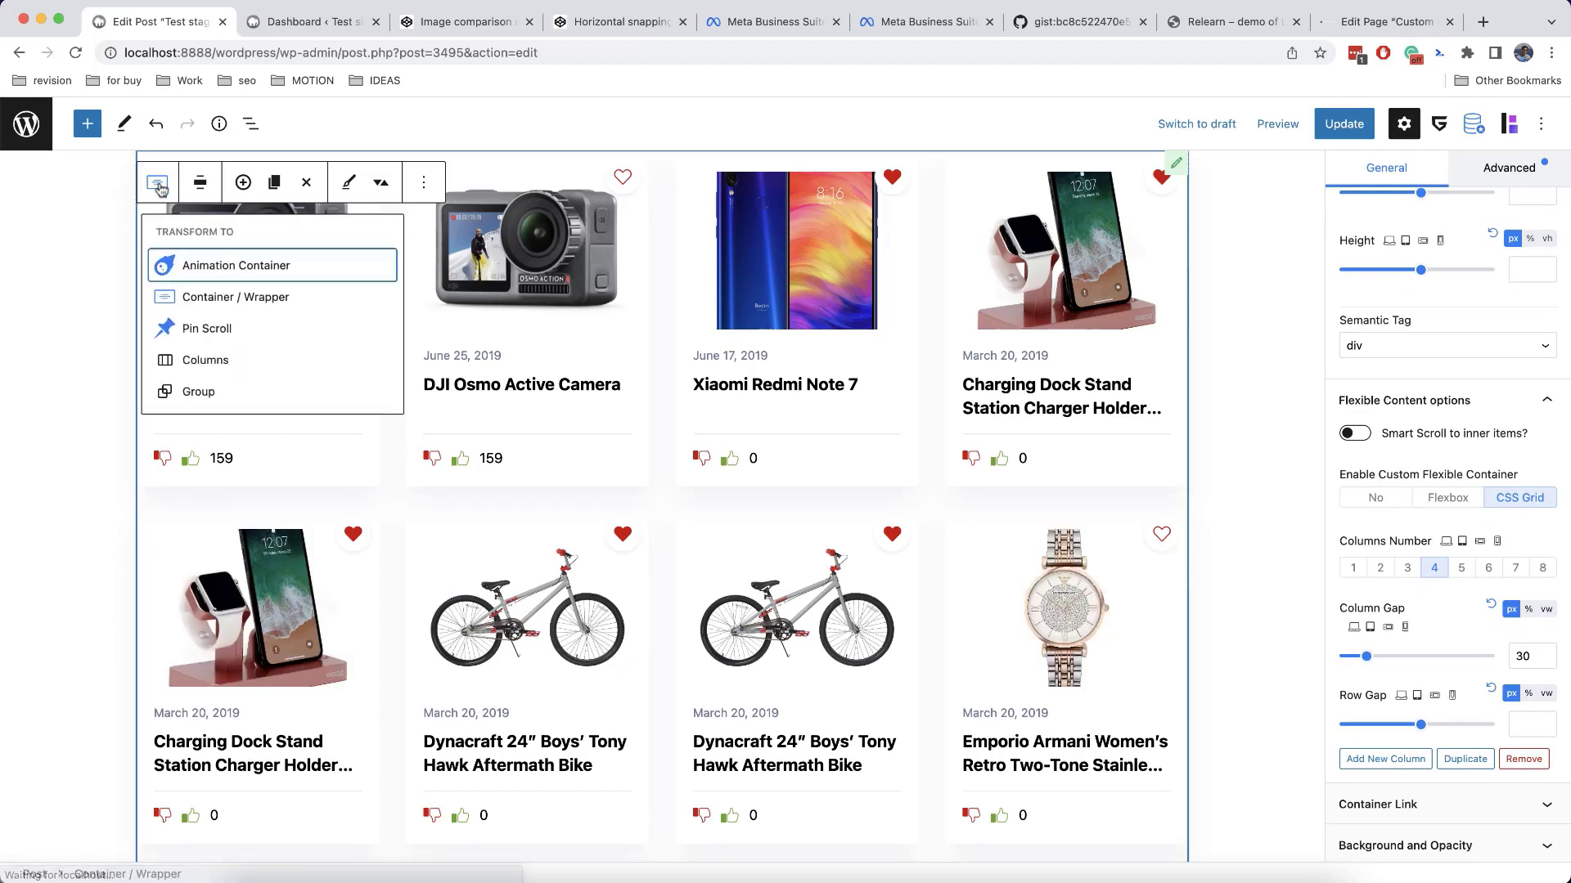
{"action": "left_click", "coordinate": [206, 264]}
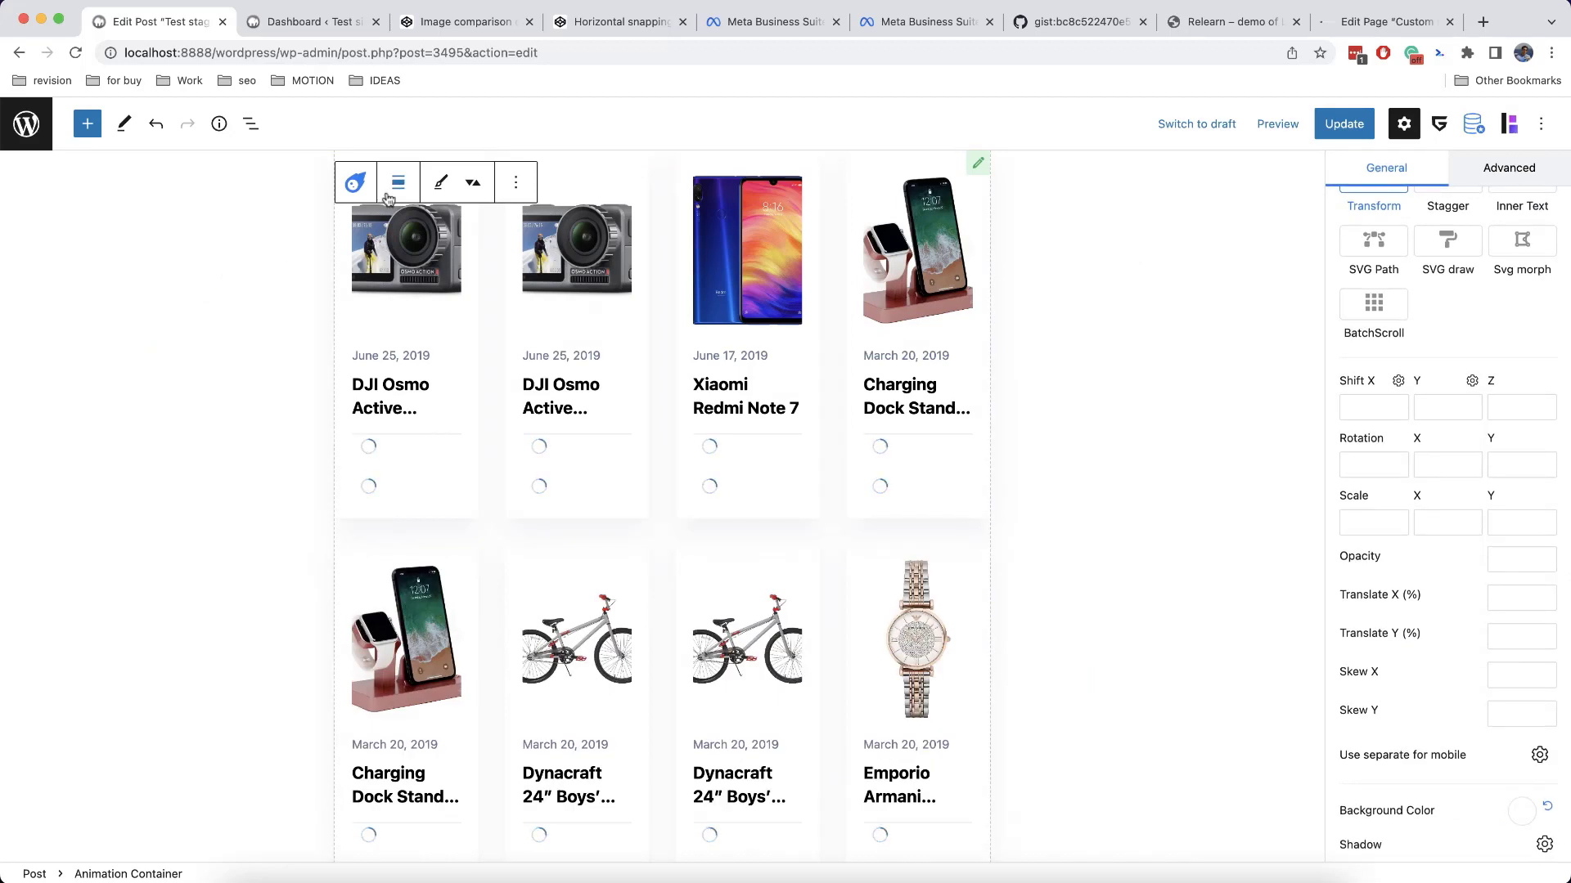
{"action": "left_click", "coordinate": [396, 189]}
{"action": "left_click", "coordinate": [448, 309]}
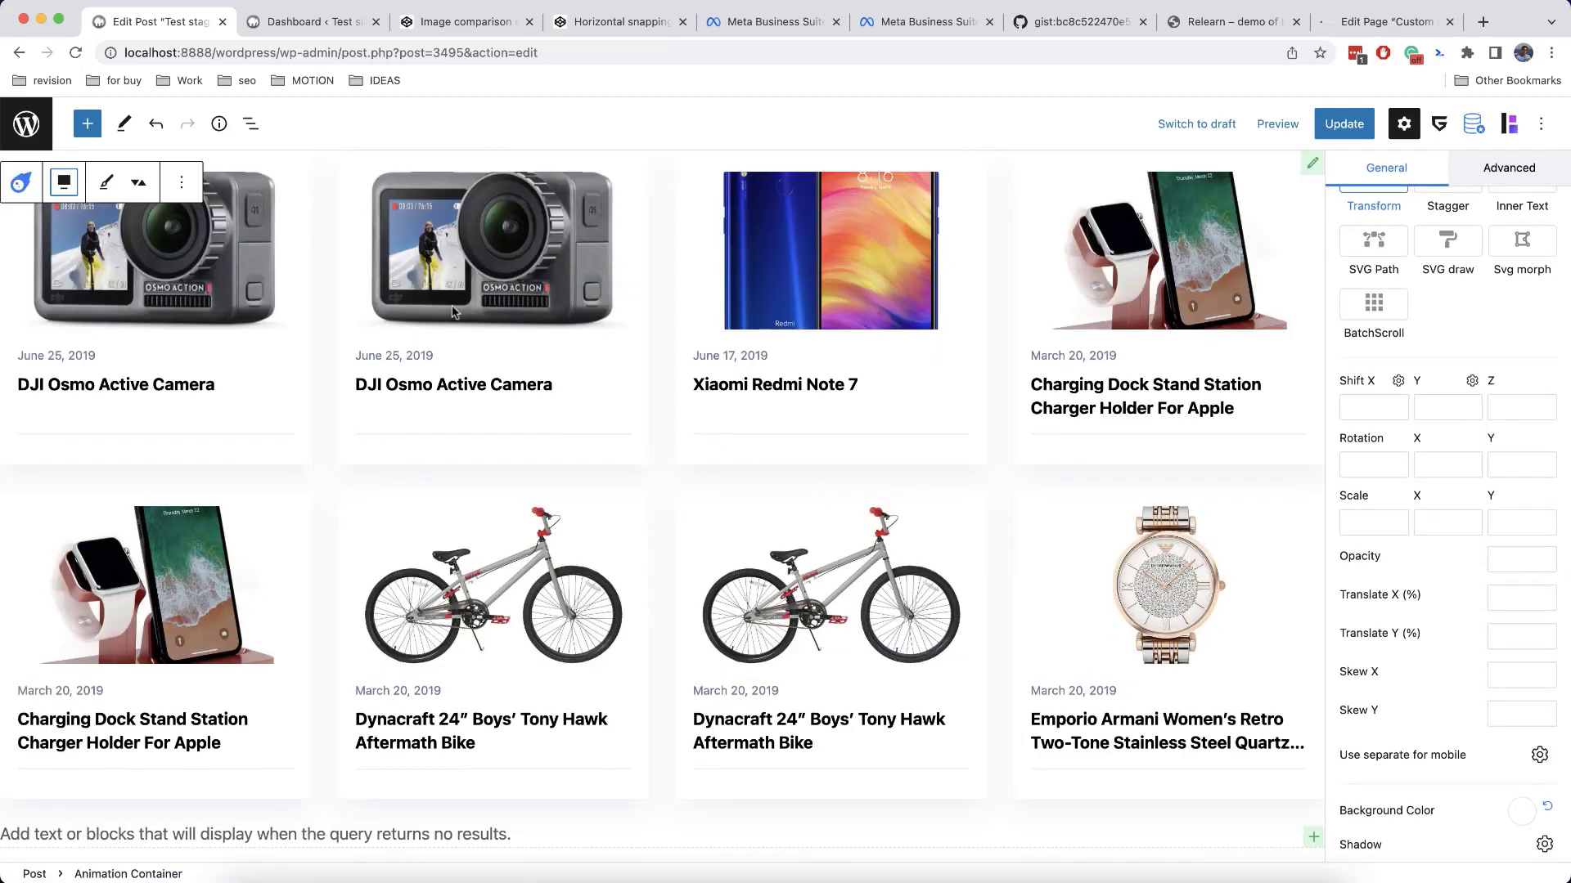
{"action": "left_click", "coordinate": [64, 182]}
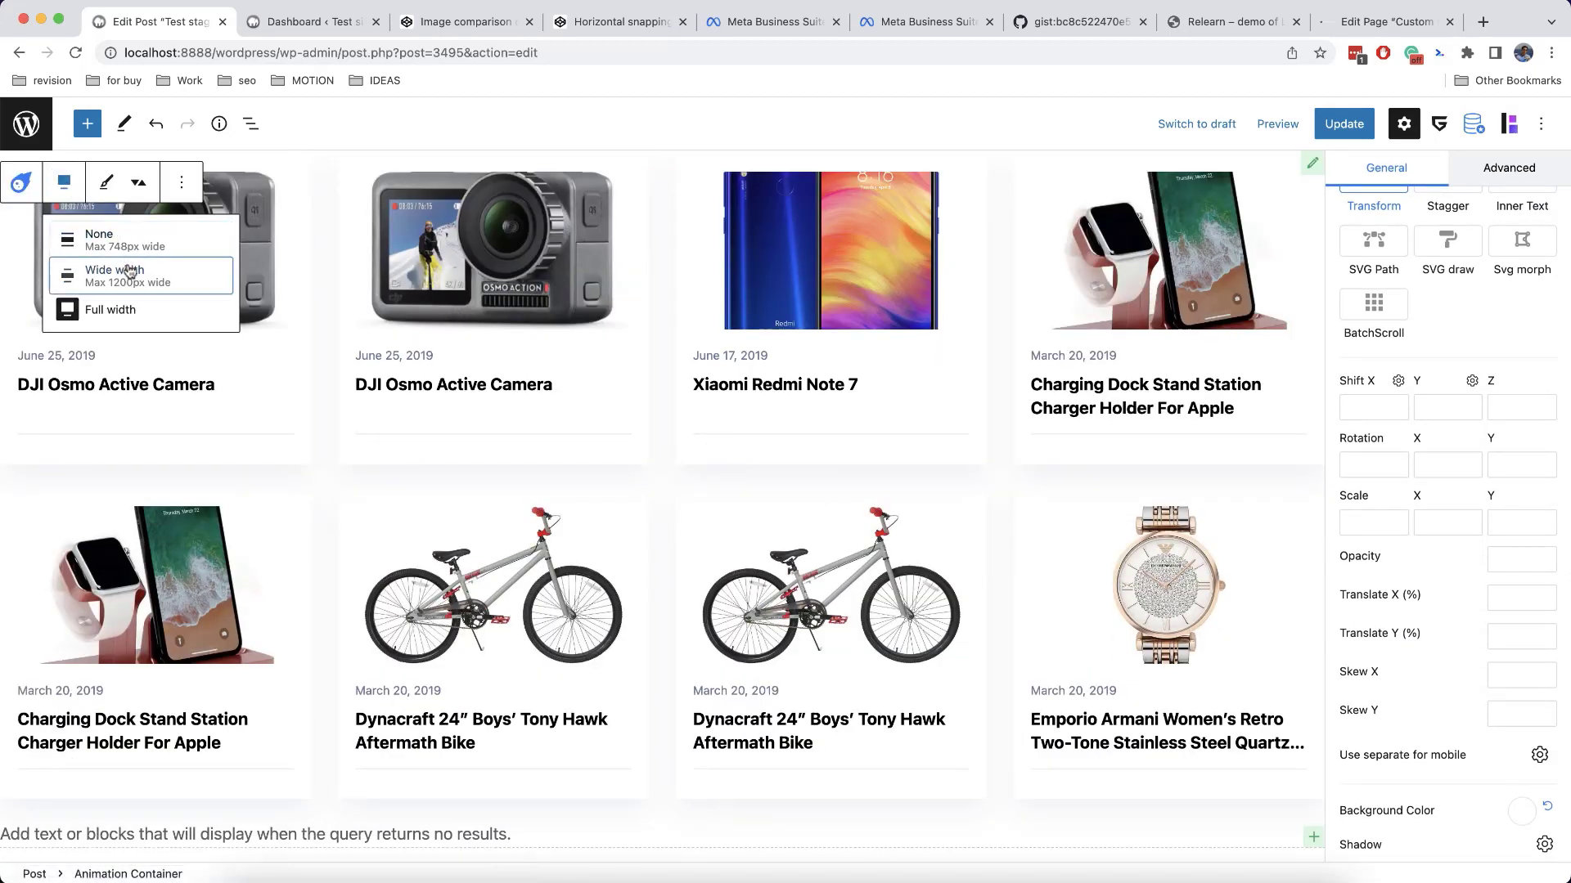
{"action": "left_click", "coordinate": [125, 268]}
{"action": "scroll", "coordinate": [442, 373], "scroll_direction": "up", "scroll_amount": 3}
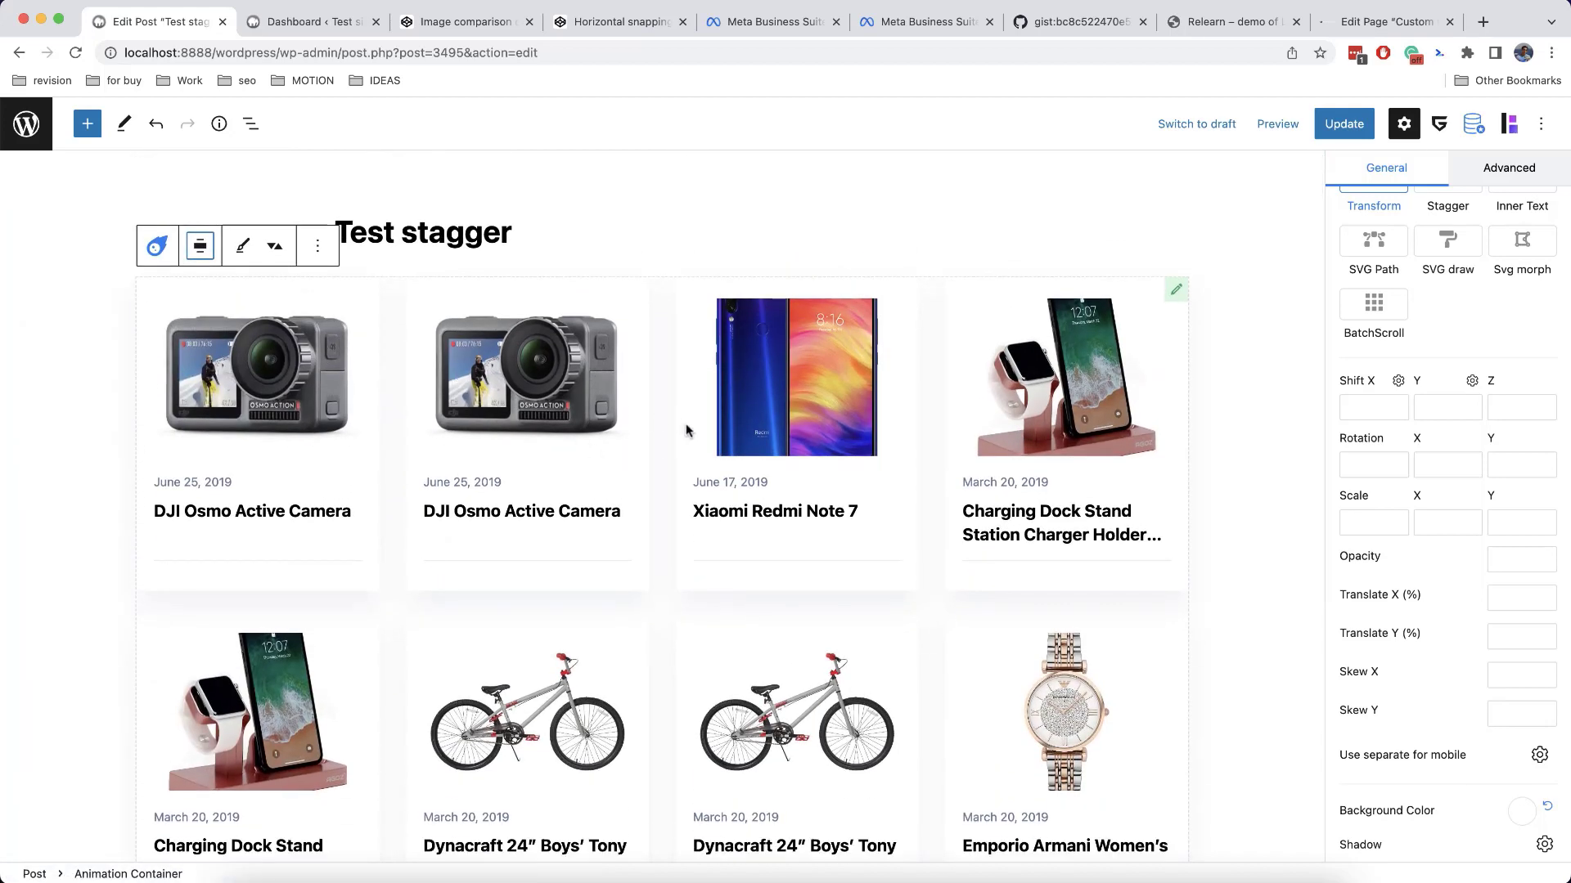
Set the product grid's animation type to BatchScroll with Shift Y 20.
{"action": "left_click", "coordinate": [157, 246]}
{"action": "left_click", "coordinate": [157, 246]}
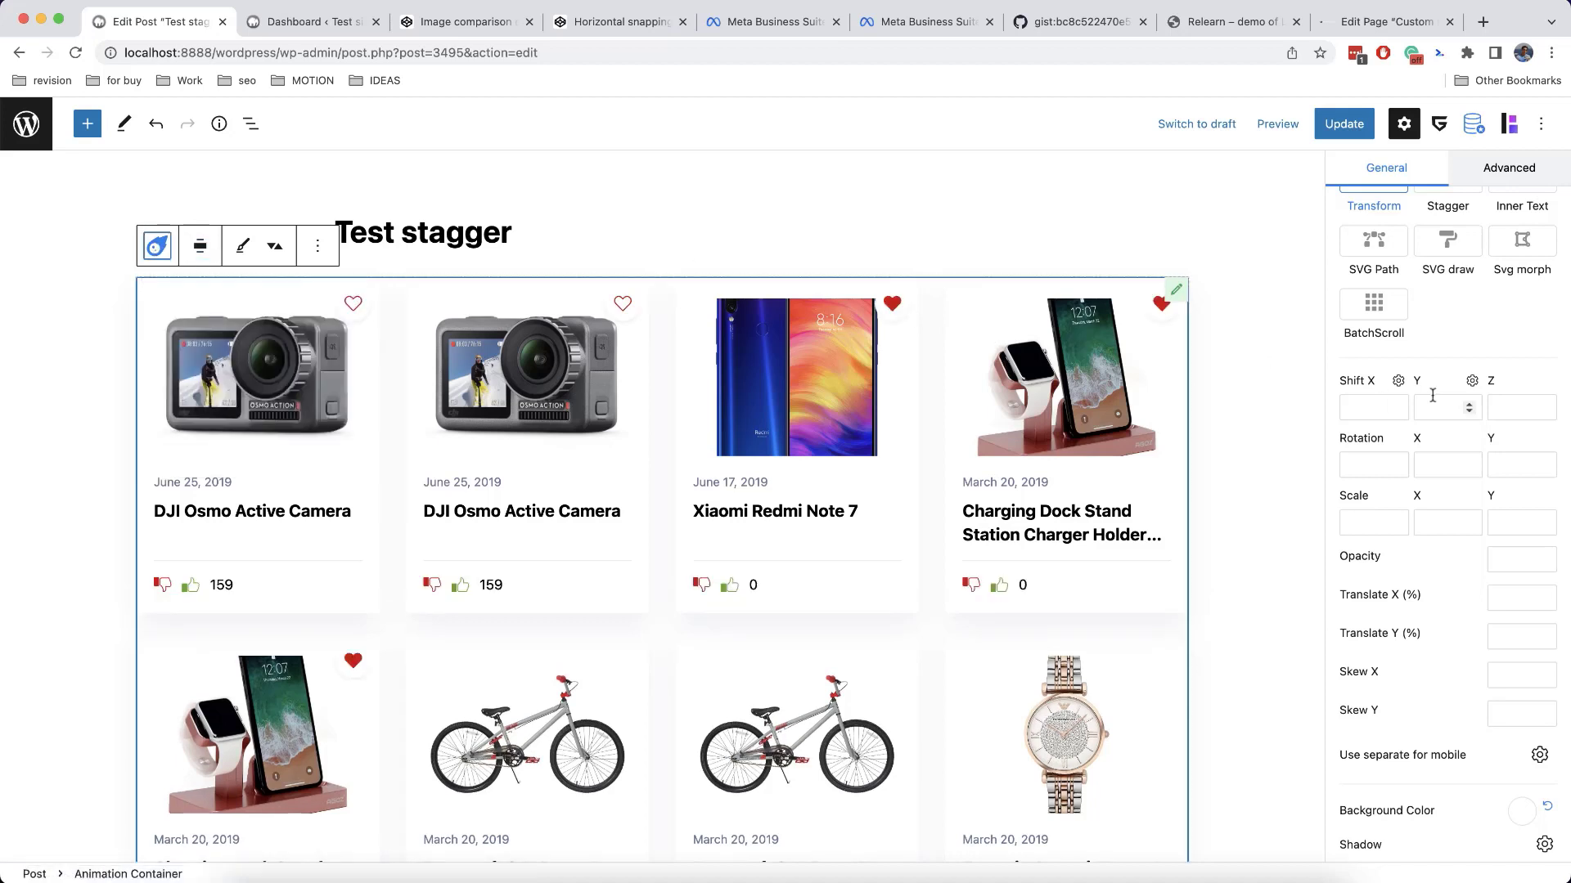
{"action": "scroll", "coordinate": [1464, 405], "scroll_direction": "up", "scroll_amount": 5}
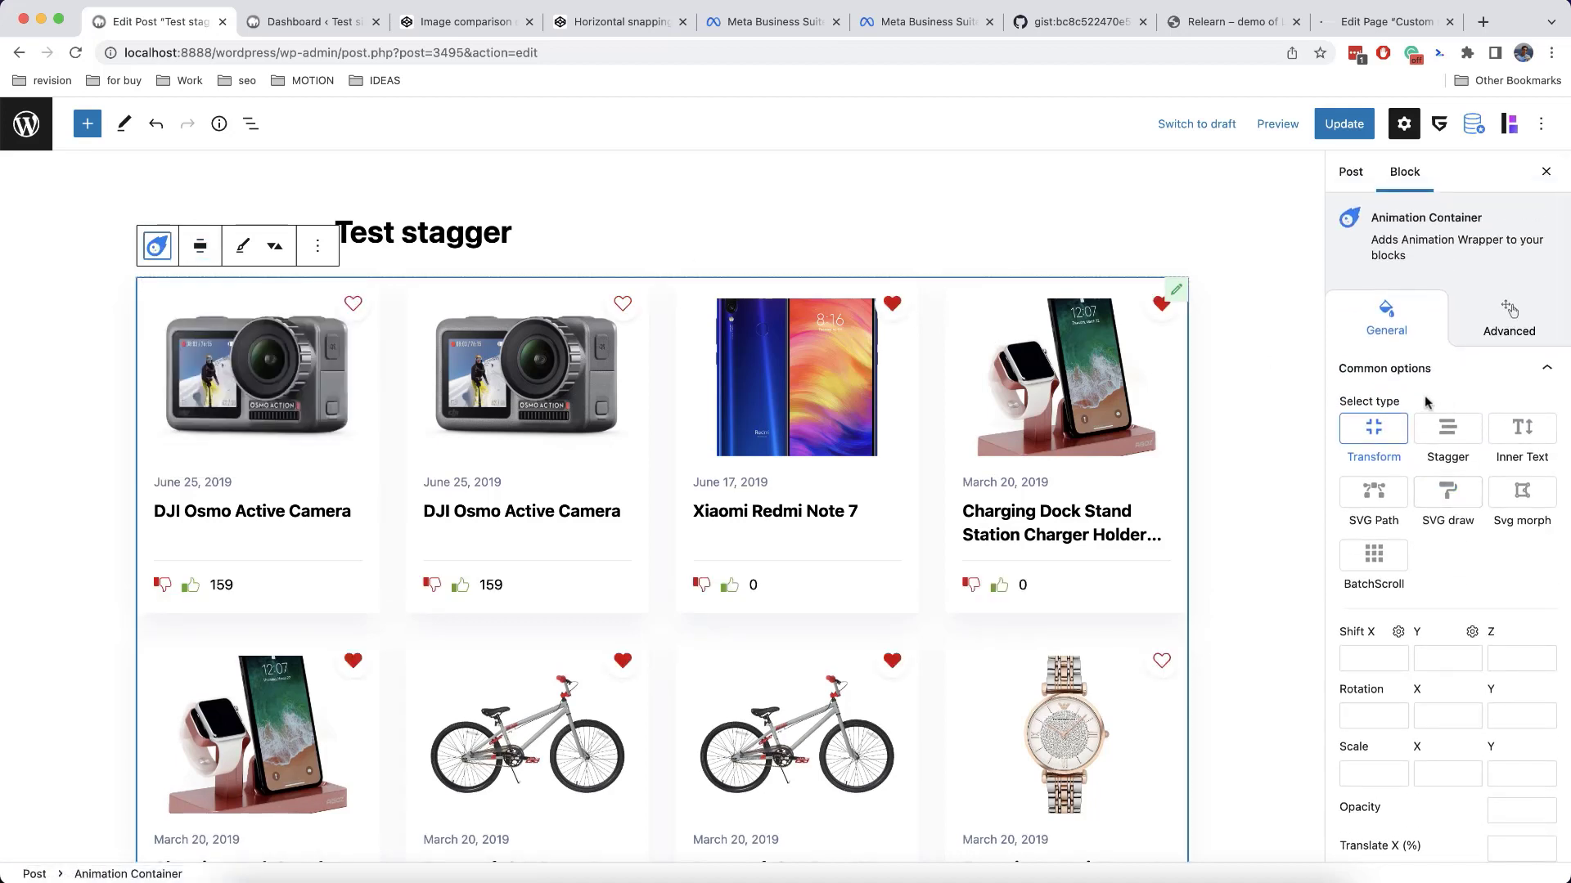
{"action": "left_click", "coordinate": [1385, 559]}
{"action": "scroll", "coordinate": [1453, 570], "scroll_direction": "down", "scroll_amount": 2}
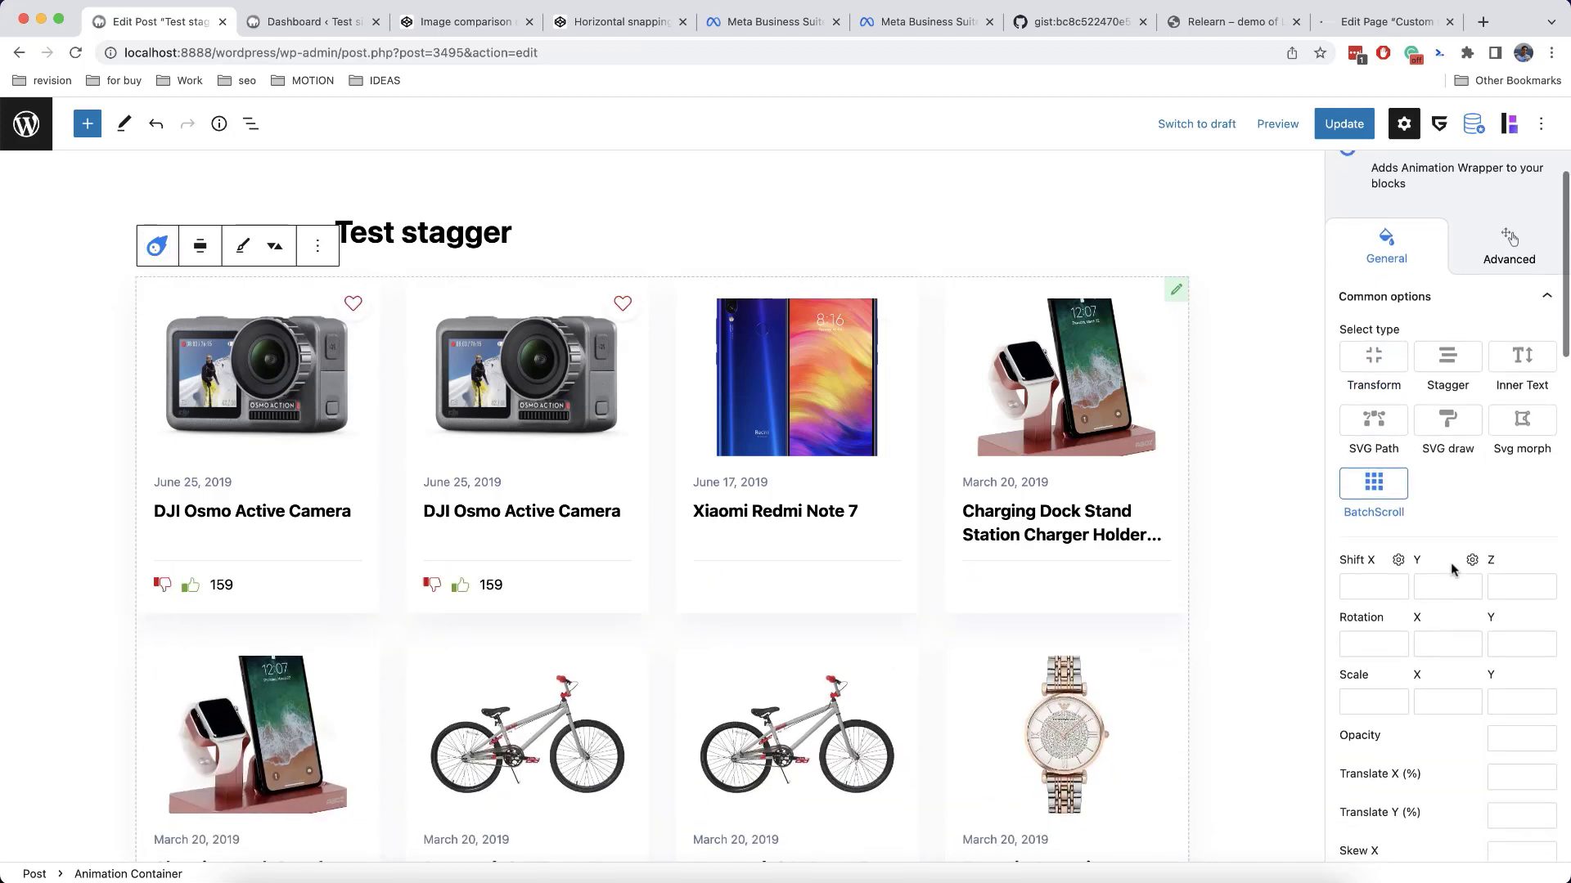
{"action": "left_click", "coordinate": [1442, 577]}
{"action": "type", "text": "20"}
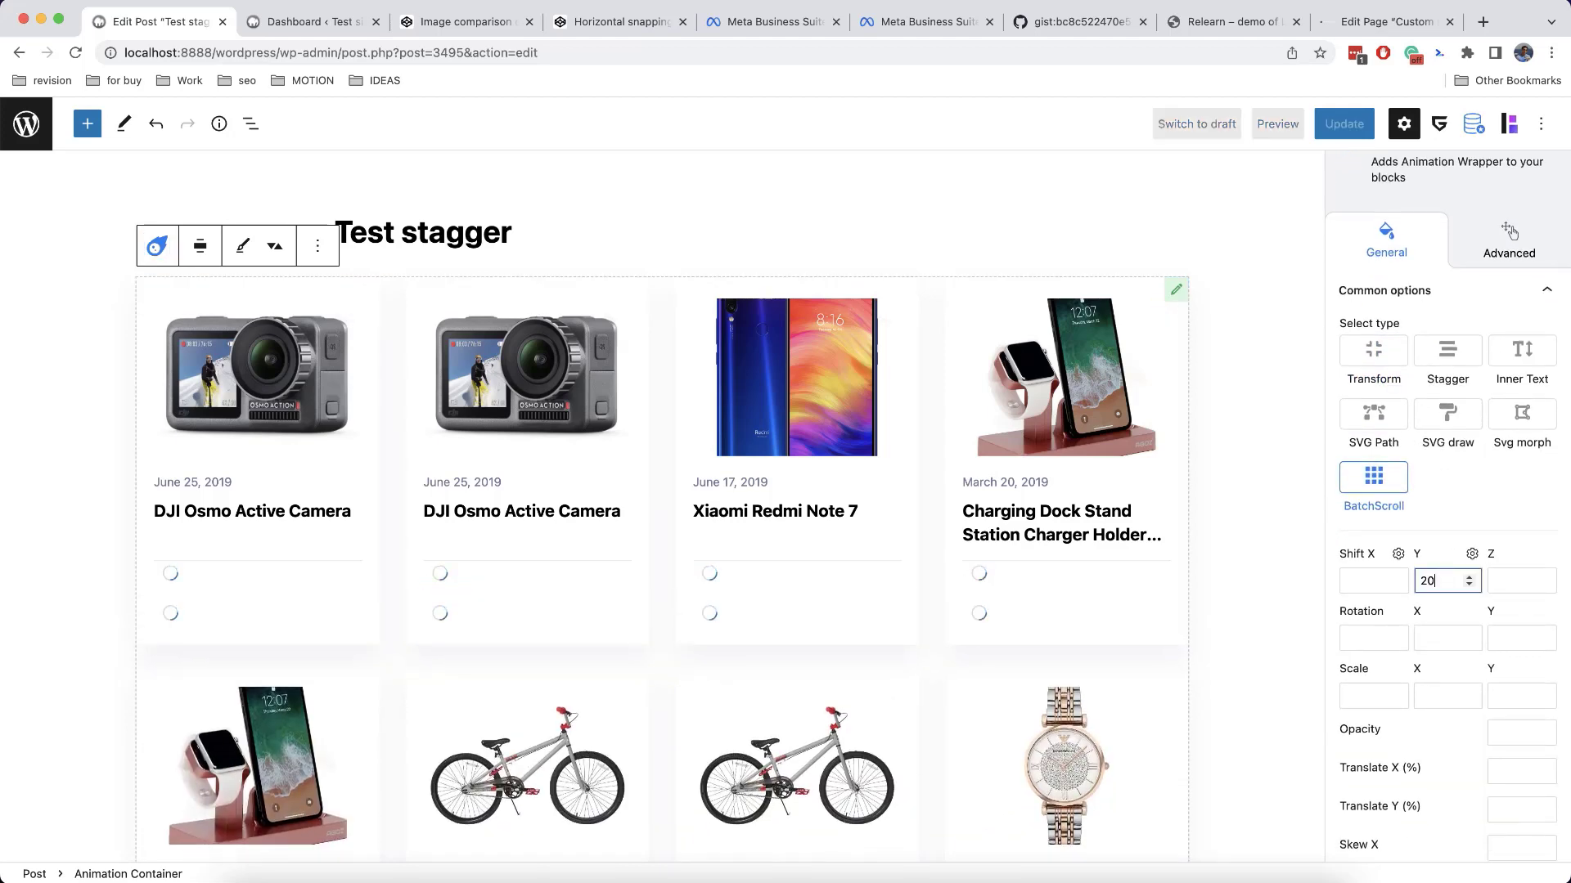
Set opacity to 0 and switch off Enable batch to child items.
{"action": "left_click", "coordinate": [1507, 728]}
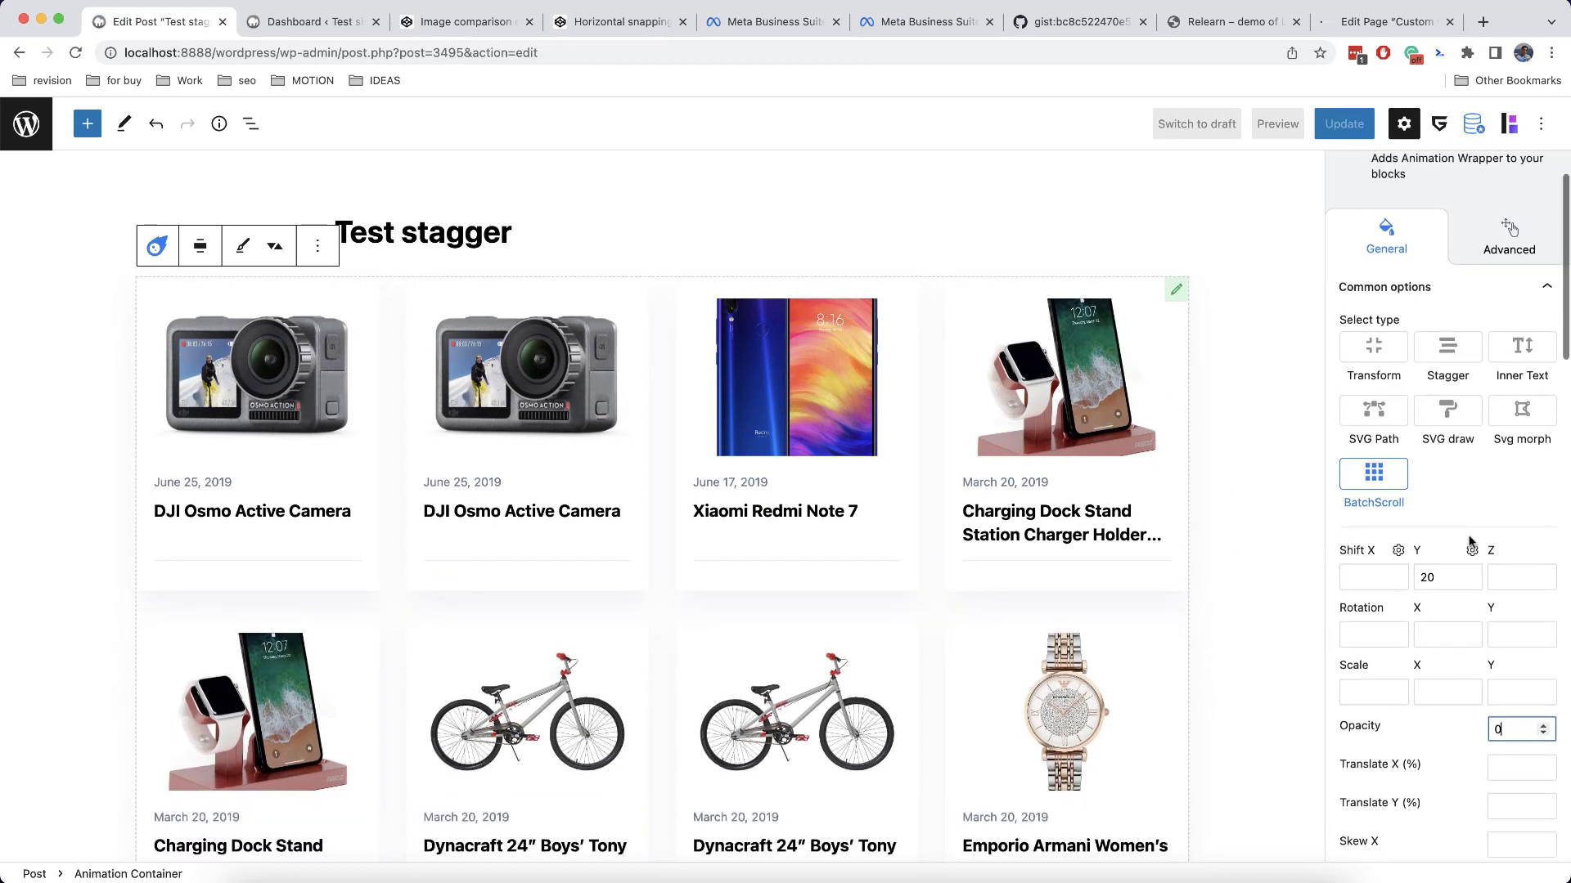
{"action": "scroll", "coordinate": [1470, 541], "scroll_direction": "down", "scroll_amount": 5}
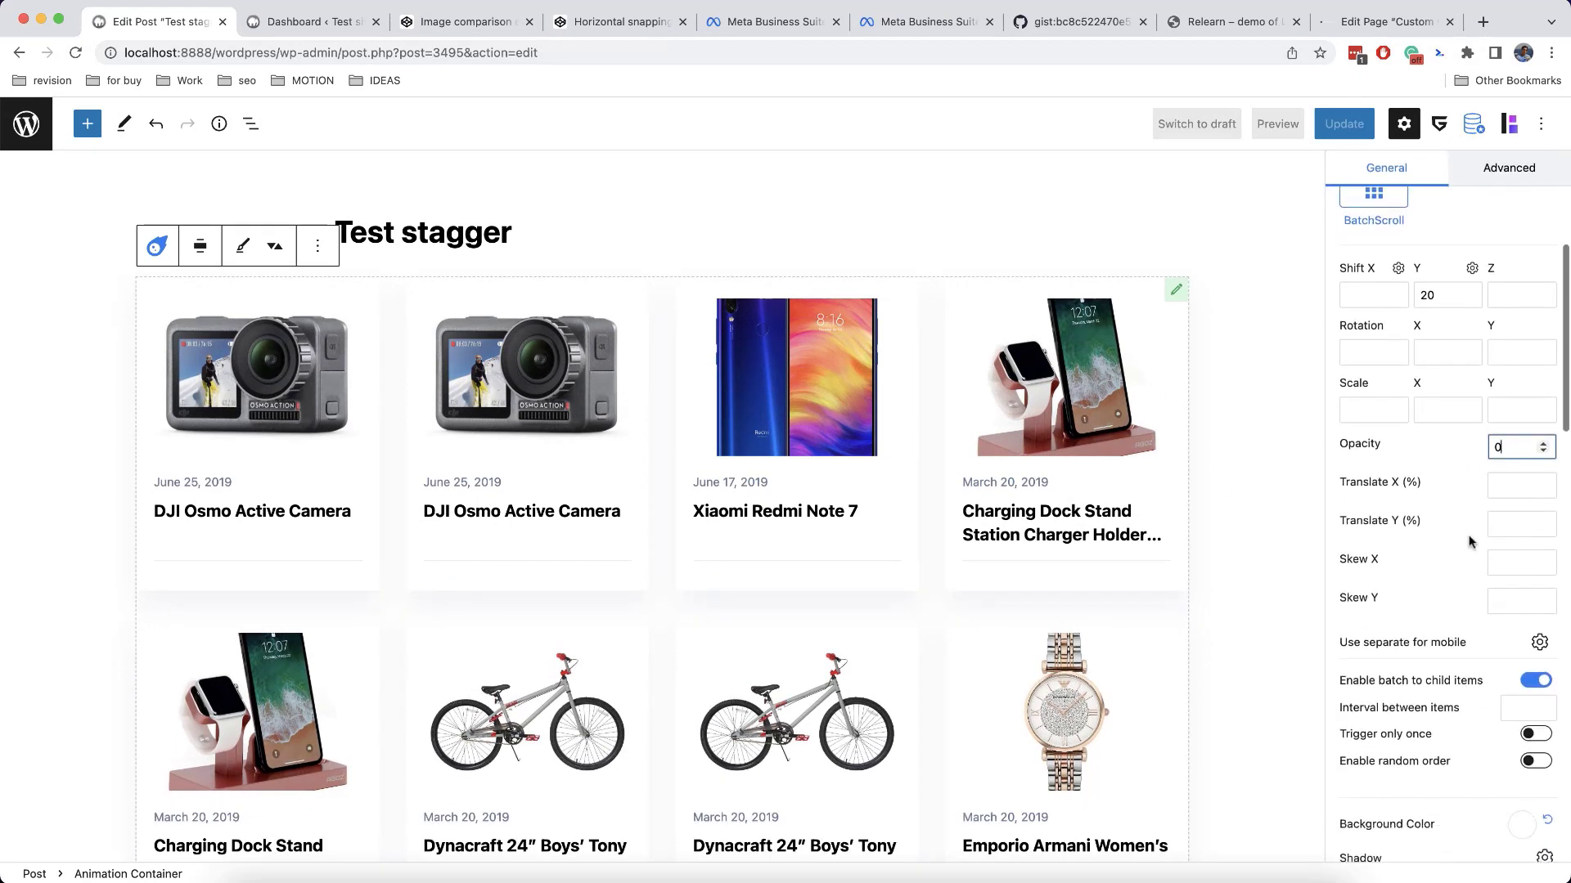
{"action": "scroll", "coordinate": [1464, 548], "scroll_direction": "down", "scroll_amount": 1}
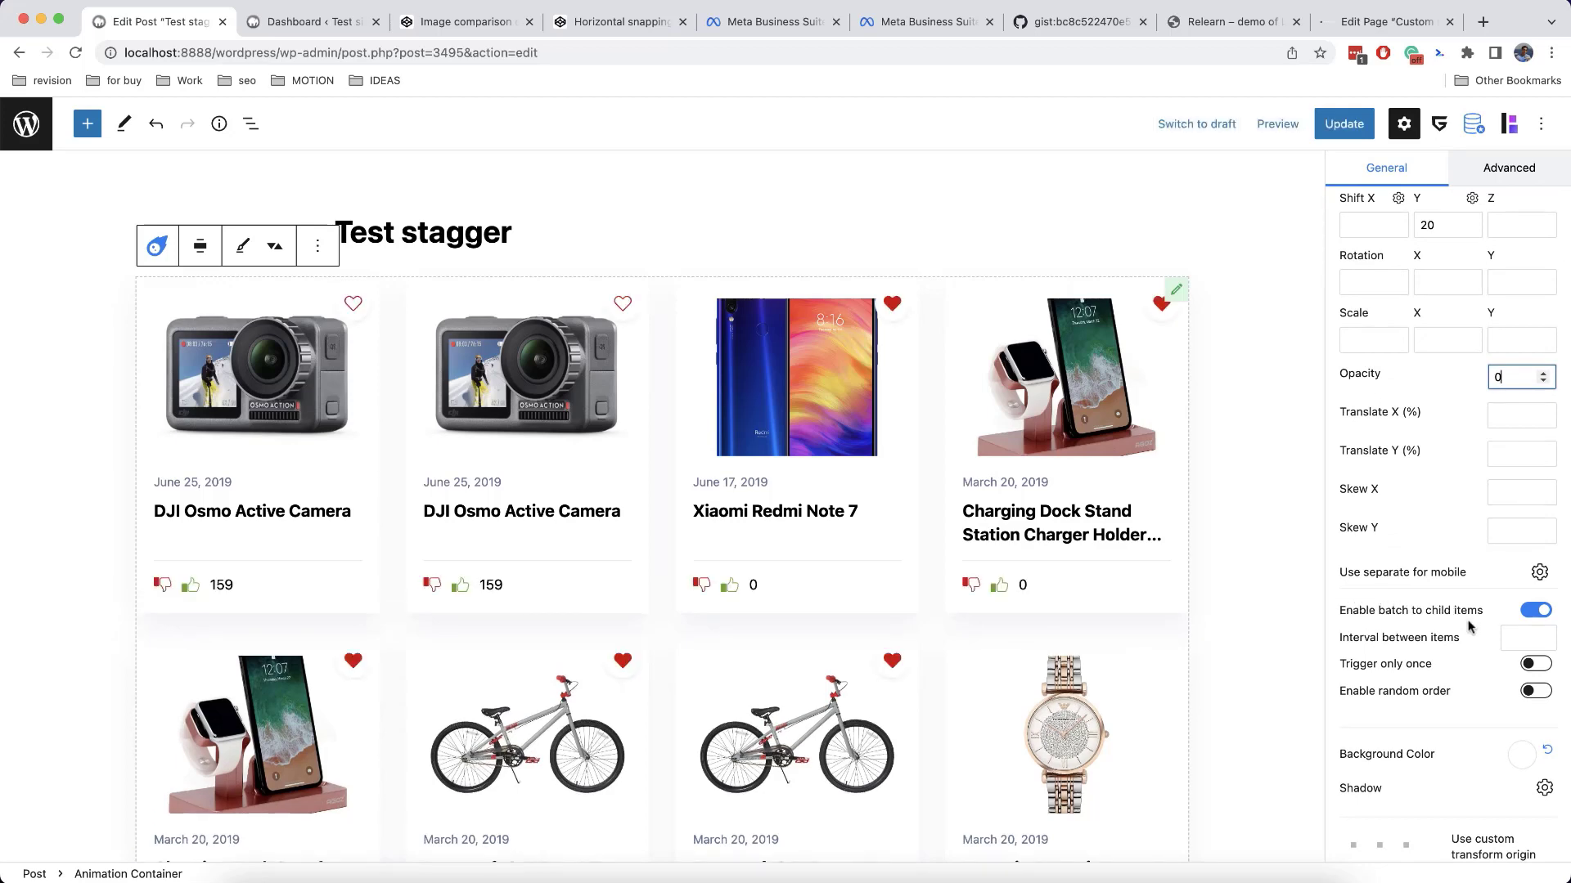
{"action": "scroll", "coordinate": [1435, 601], "scroll_direction": "up", "scroll_amount": 8}
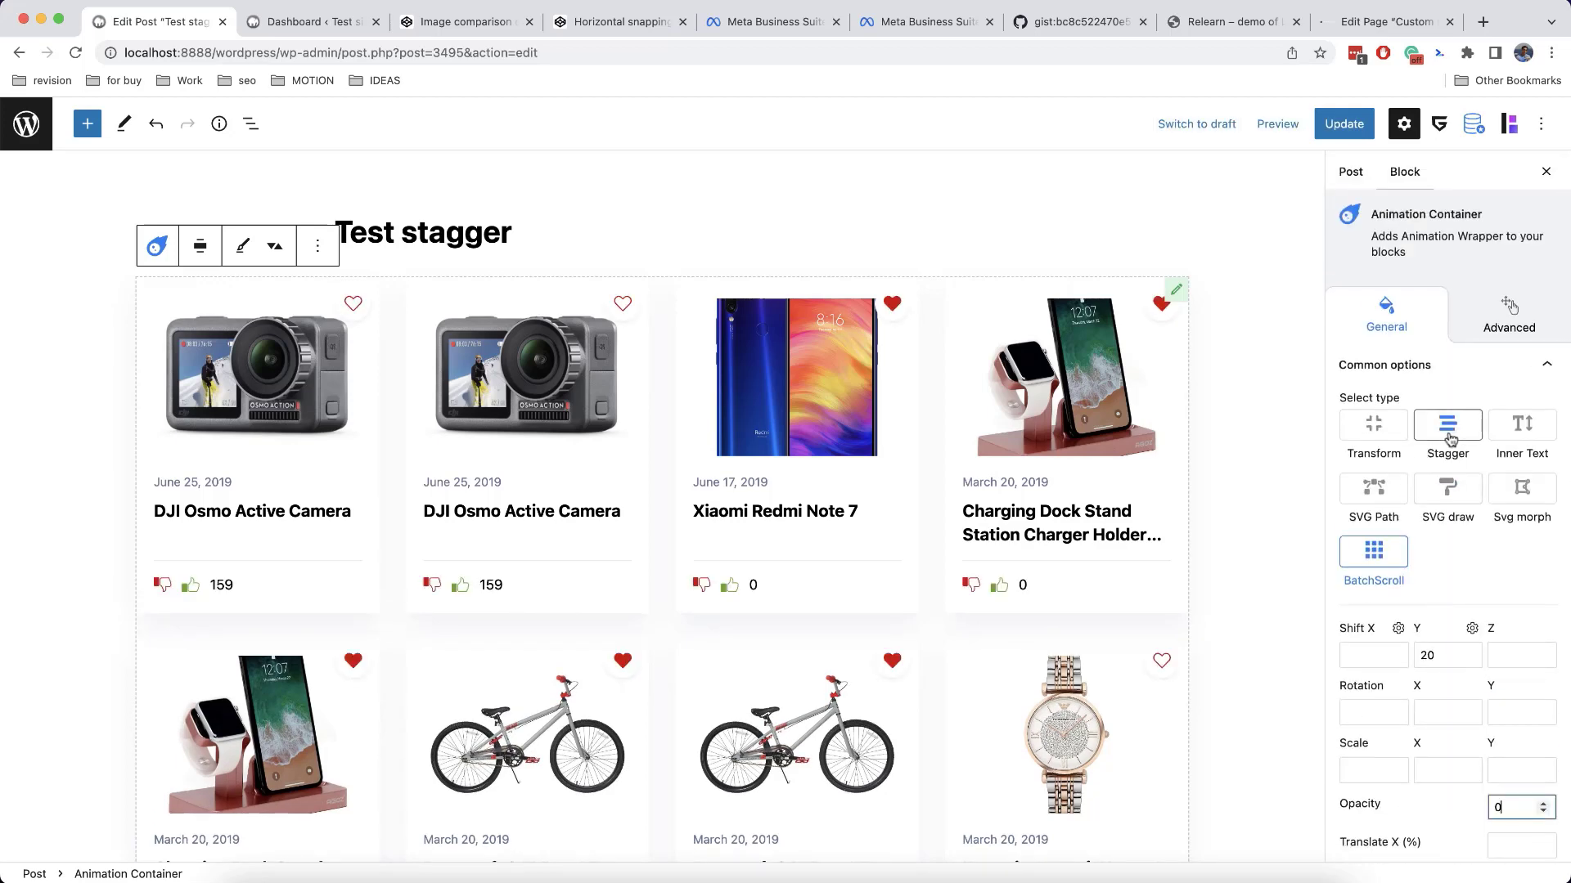
{"action": "scroll", "coordinate": [1451, 438], "scroll_direction": "down", "scroll_amount": 6}
{"action": "scroll", "coordinate": [1450, 438], "scroll_direction": "down", "scroll_amount": 3}
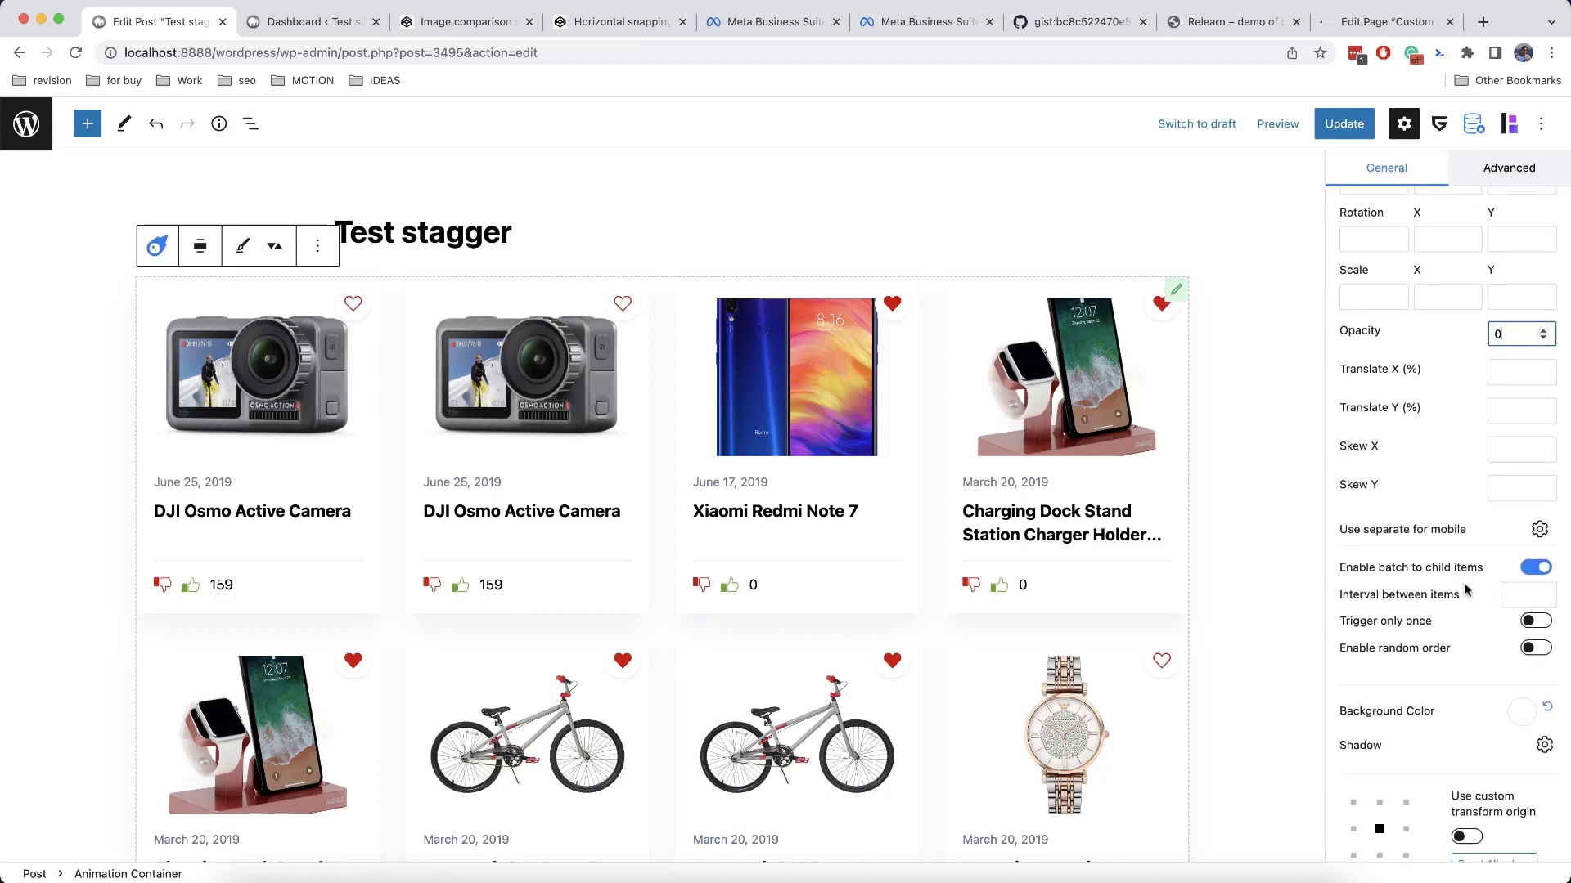
{"action": "left_click", "coordinate": [1532, 572]}
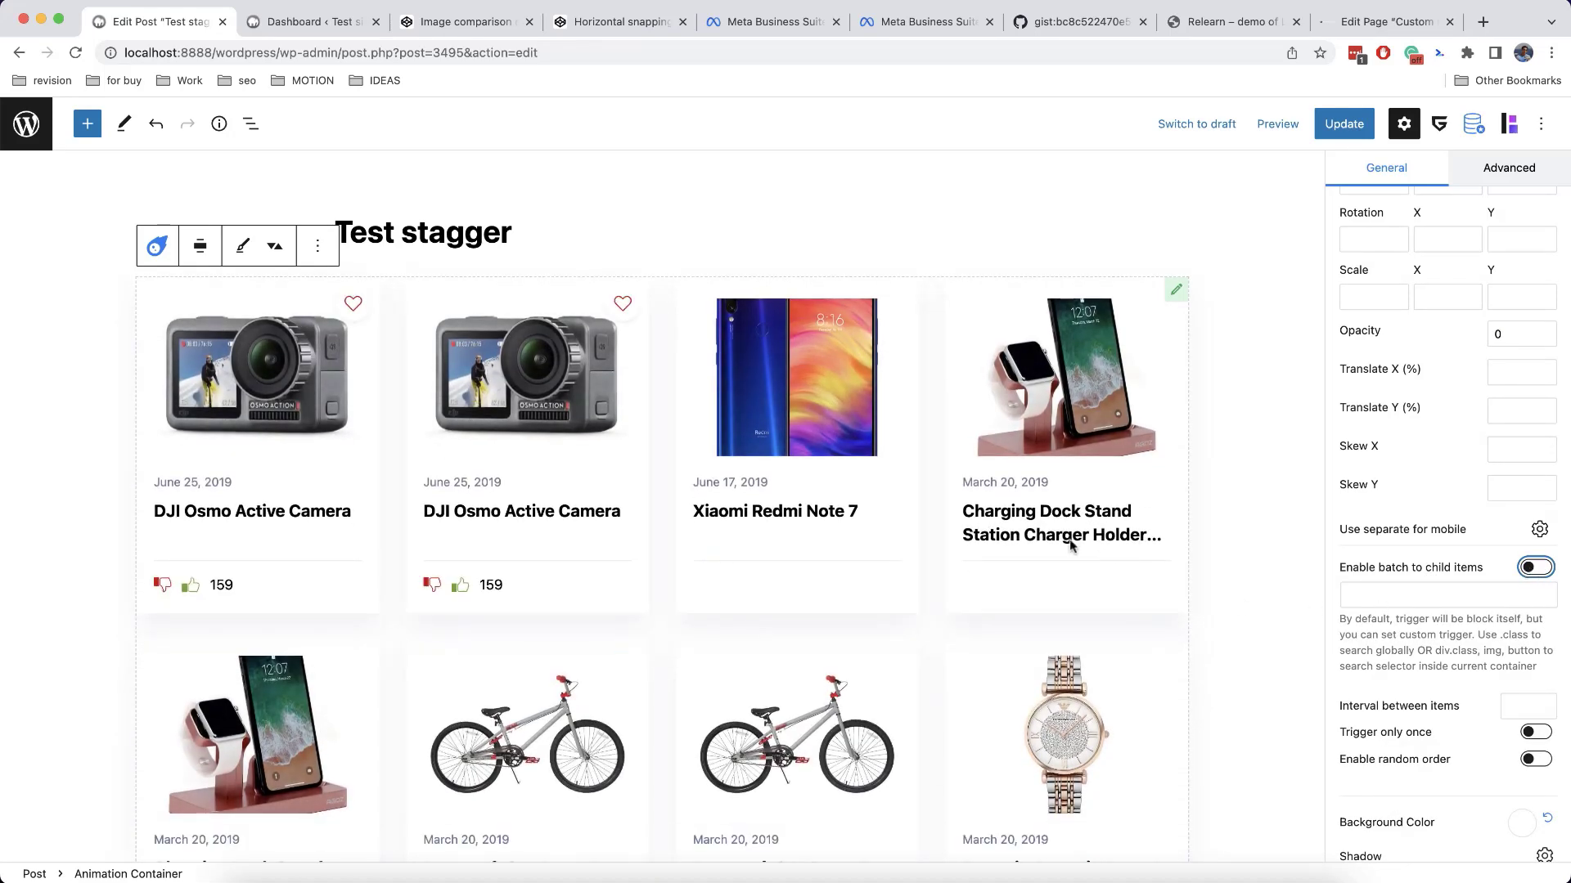
Inspect a product card in DevTools and copy its wp-block-post class name.
{"action": "right_click", "coordinate": [1097, 396]}
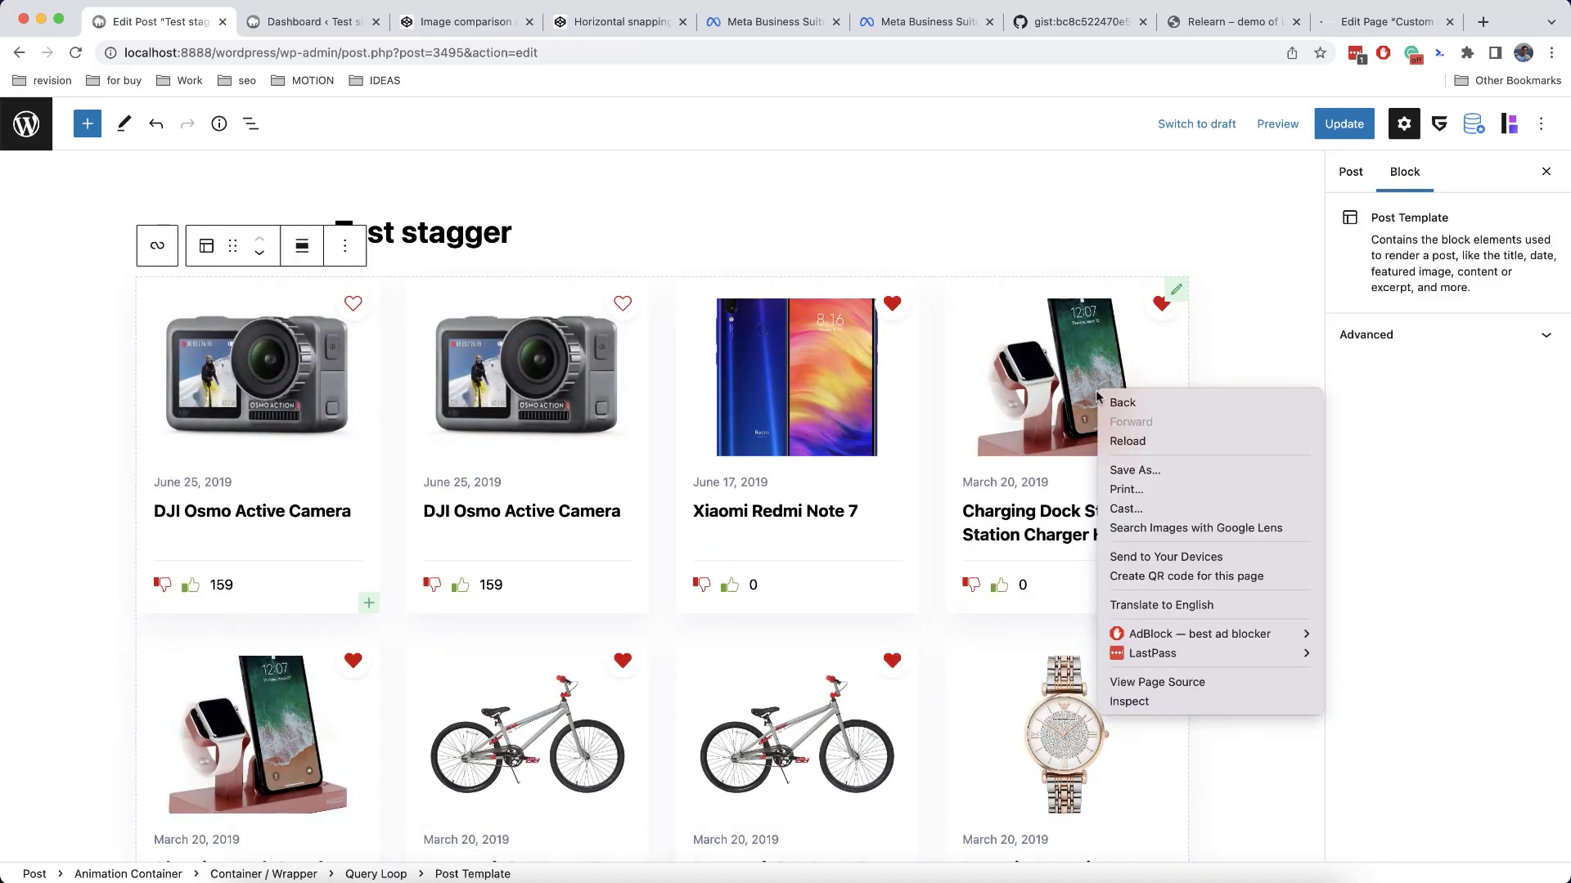
{"action": "left_click", "coordinate": [1143, 698]}
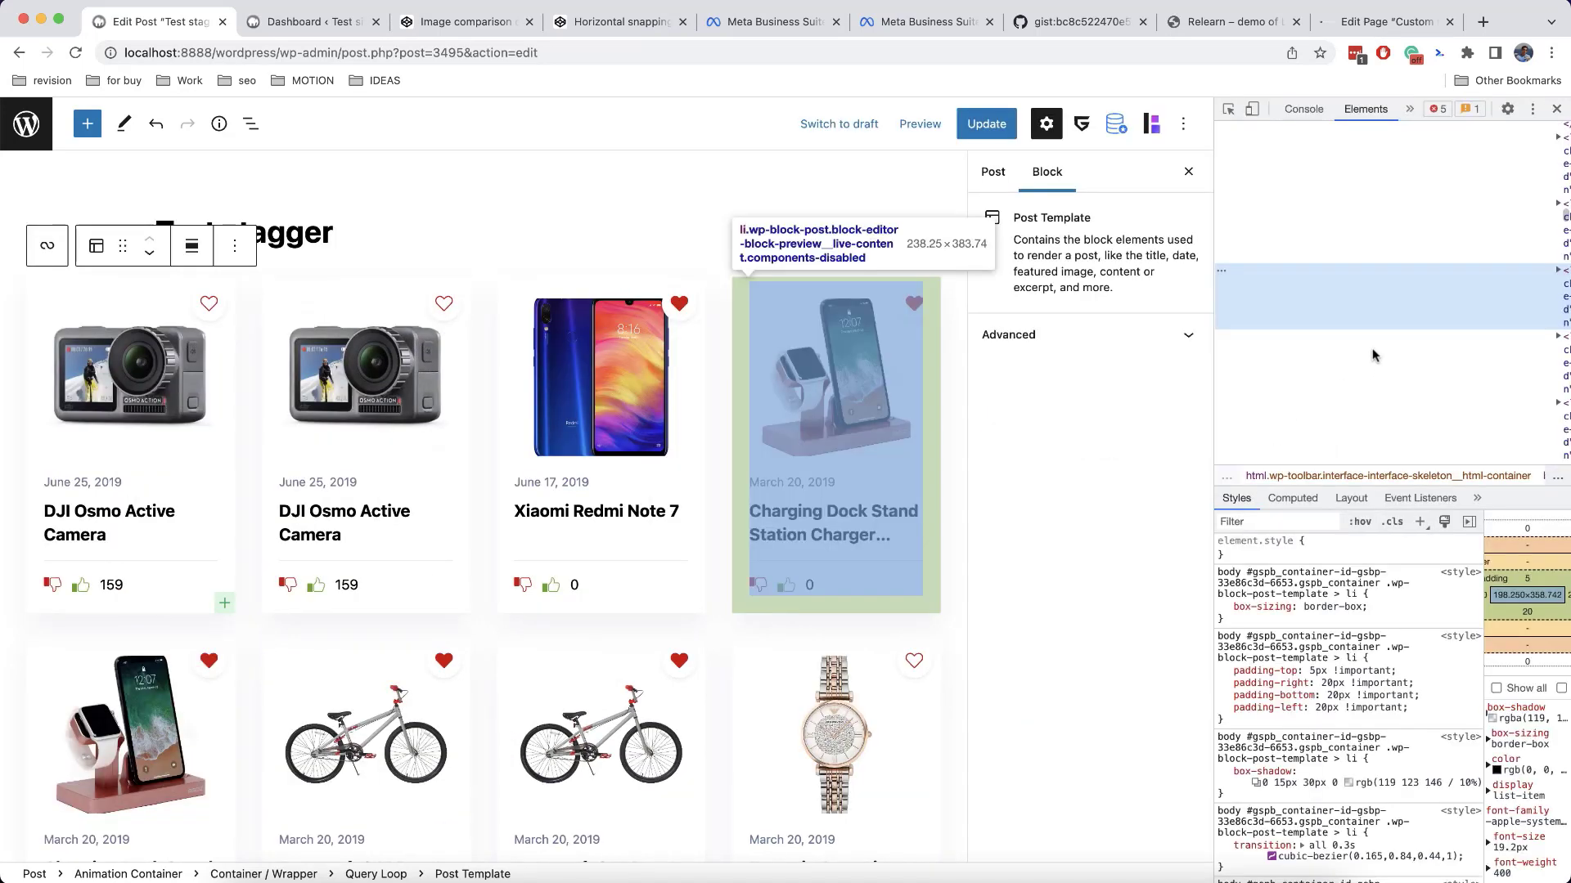
{"action": "double_click", "coordinate": [1485, 278]}
{"action": "left_click", "coordinate": [1504, 277]}
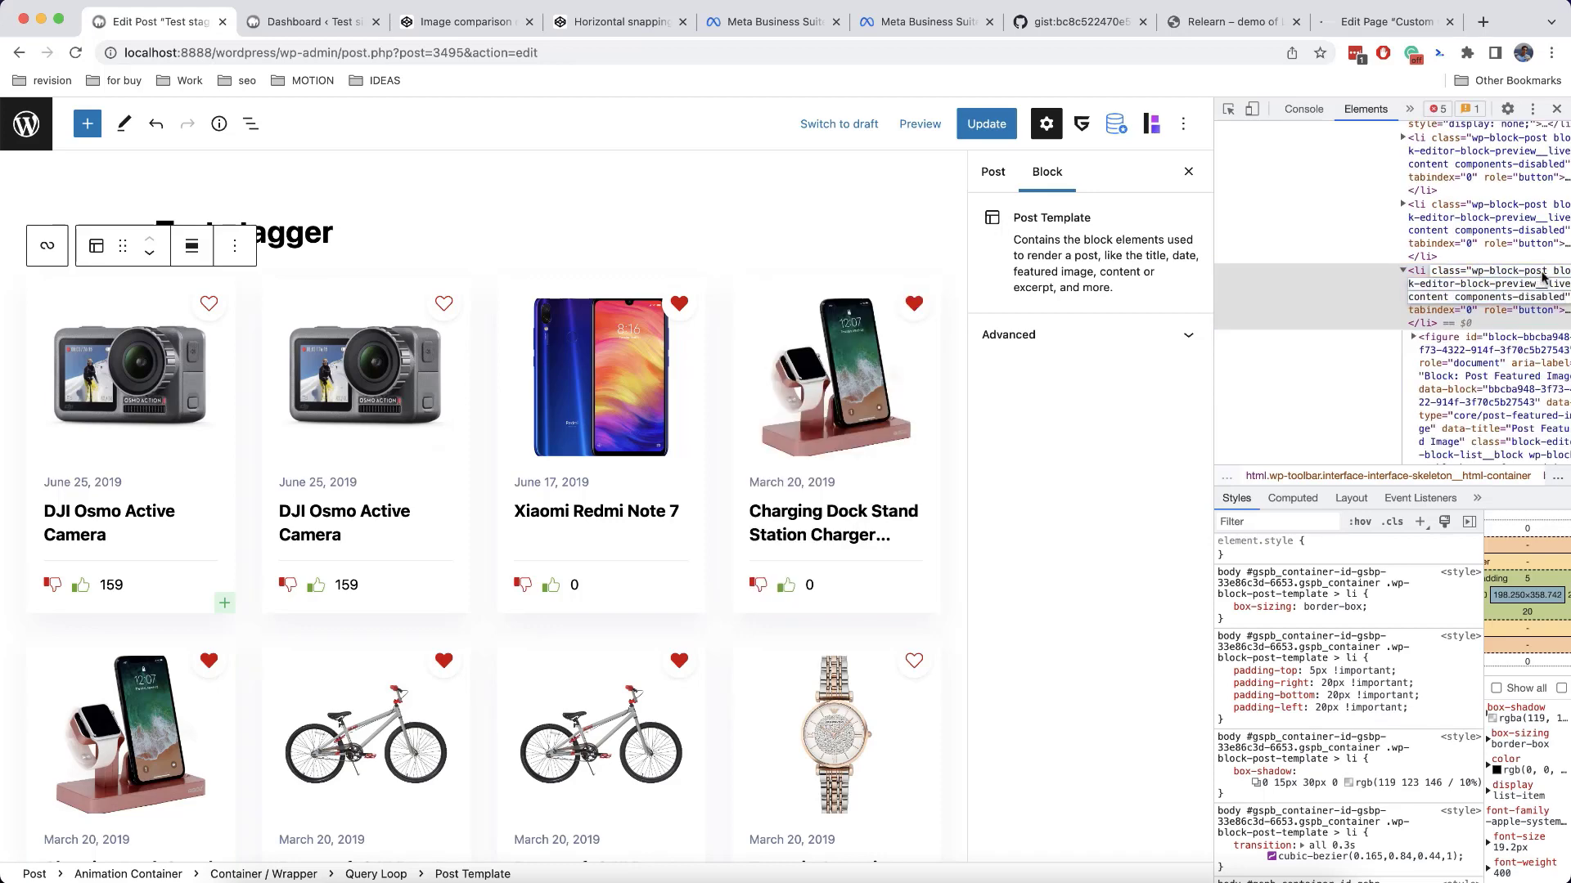
{"action": "left_click_drag", "start_coordinate": [1544, 276], "coordinate": [1477, 277]}
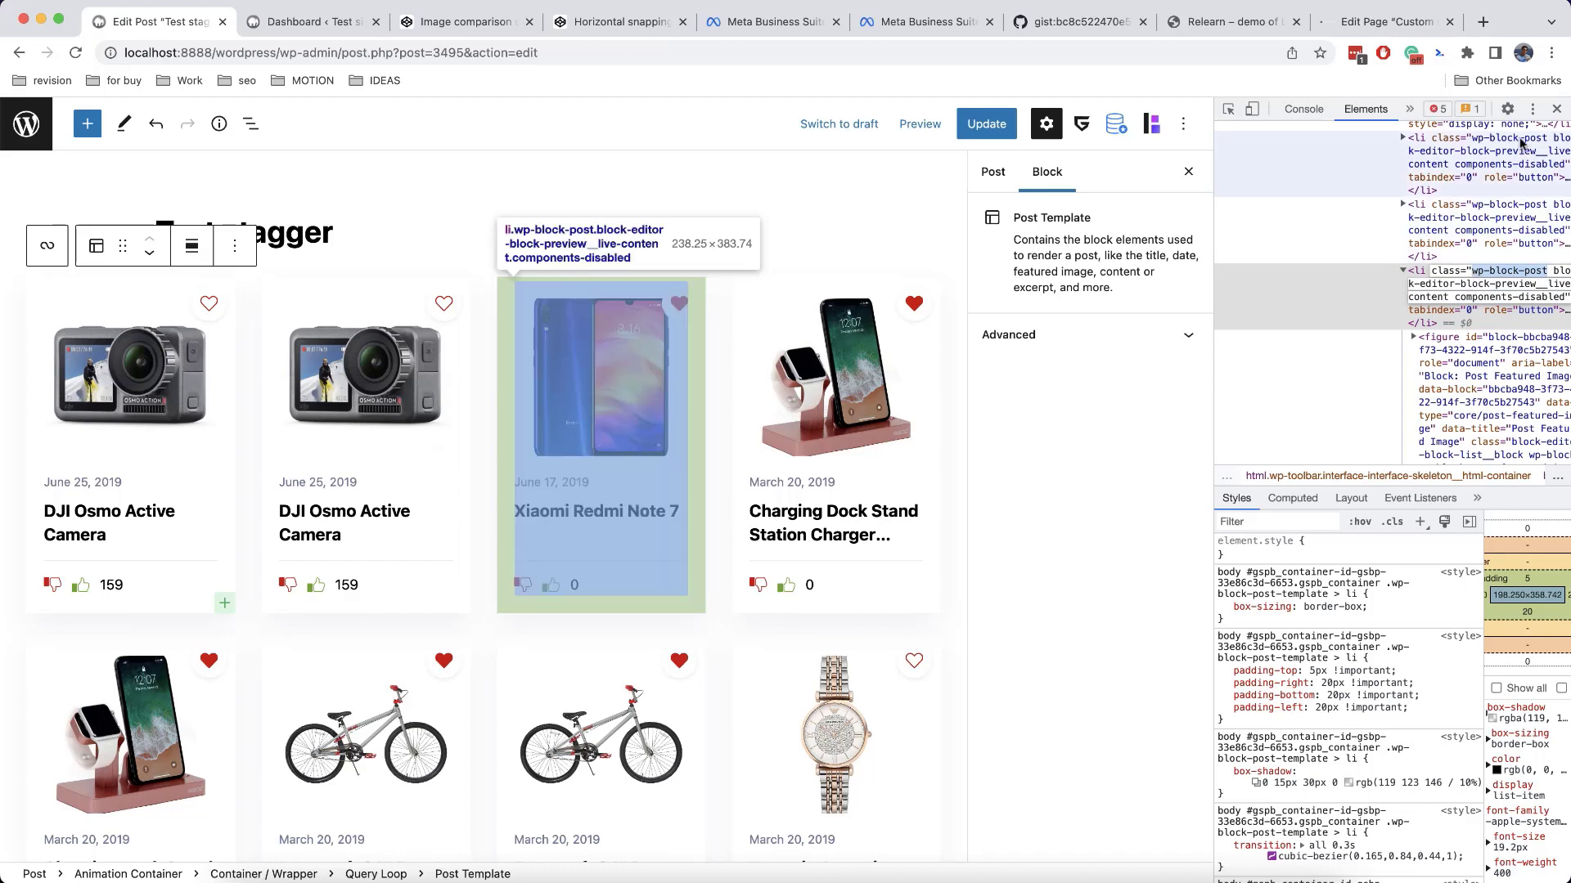
{"action": "key", "text": "super+alt+i"}
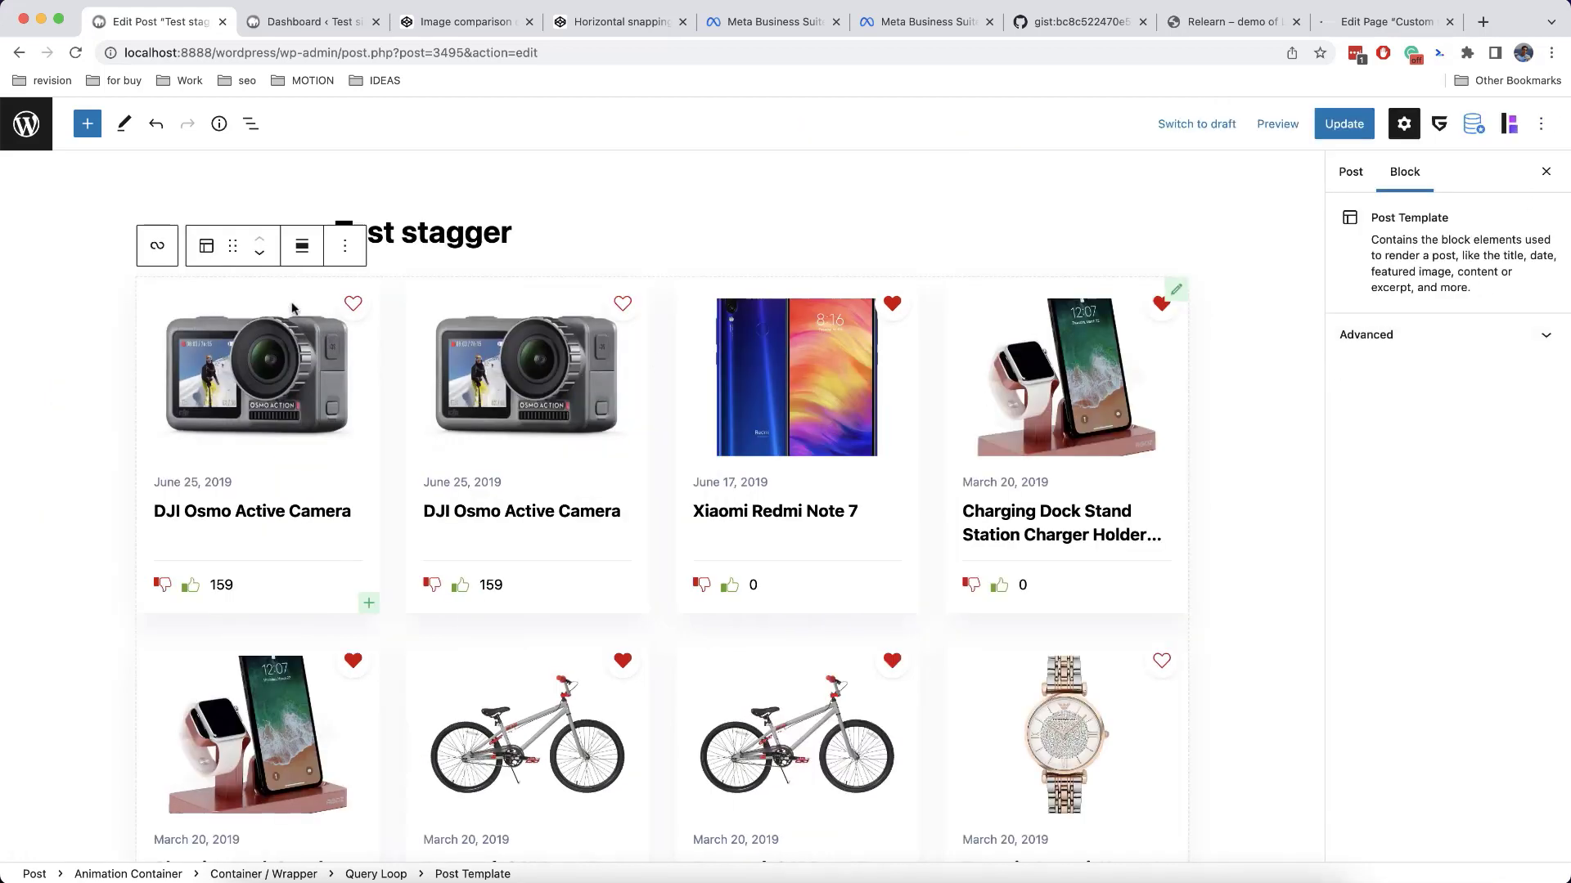
Select the parent Animation Container and paste .wp-block-post as the custom trigger selector.
{"action": "left_click", "coordinate": [157, 245]}
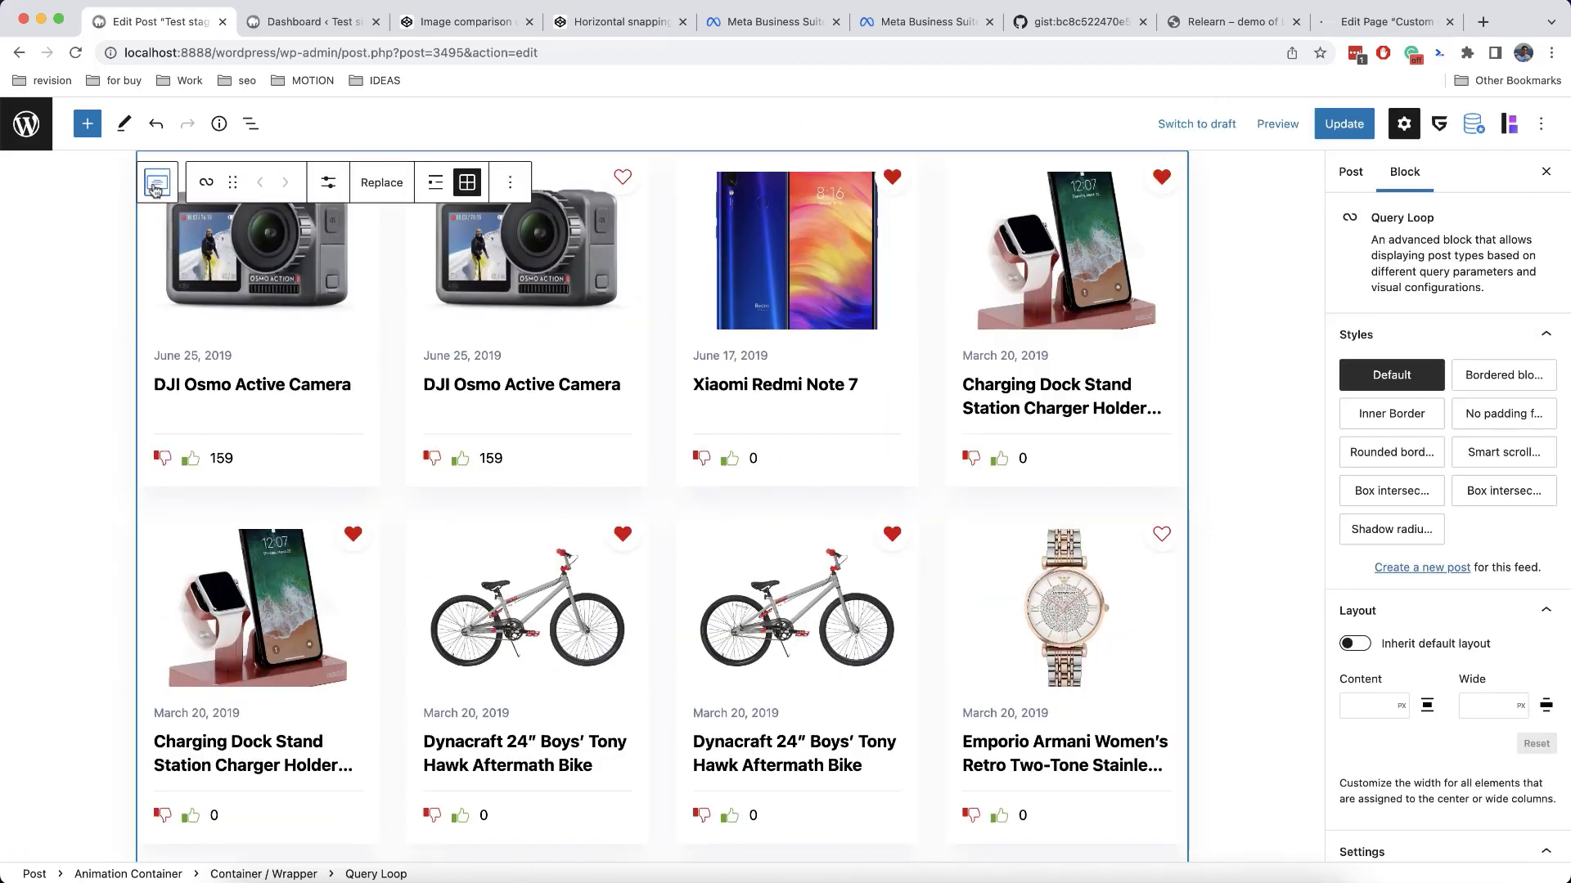
{"action": "left_click", "coordinate": [156, 184]}
{"action": "left_click", "coordinate": [156, 181]}
{"action": "scroll", "coordinate": [1448, 561], "scroll_direction": "down", "scroll_amount": 3}
{"action": "scroll", "coordinate": [1448, 561], "scroll_direction": "down", "scroll_amount": 5}
{"action": "left_click", "coordinate": [1407, 555]}
{"action": "type", "text": ".wp-block-post"}
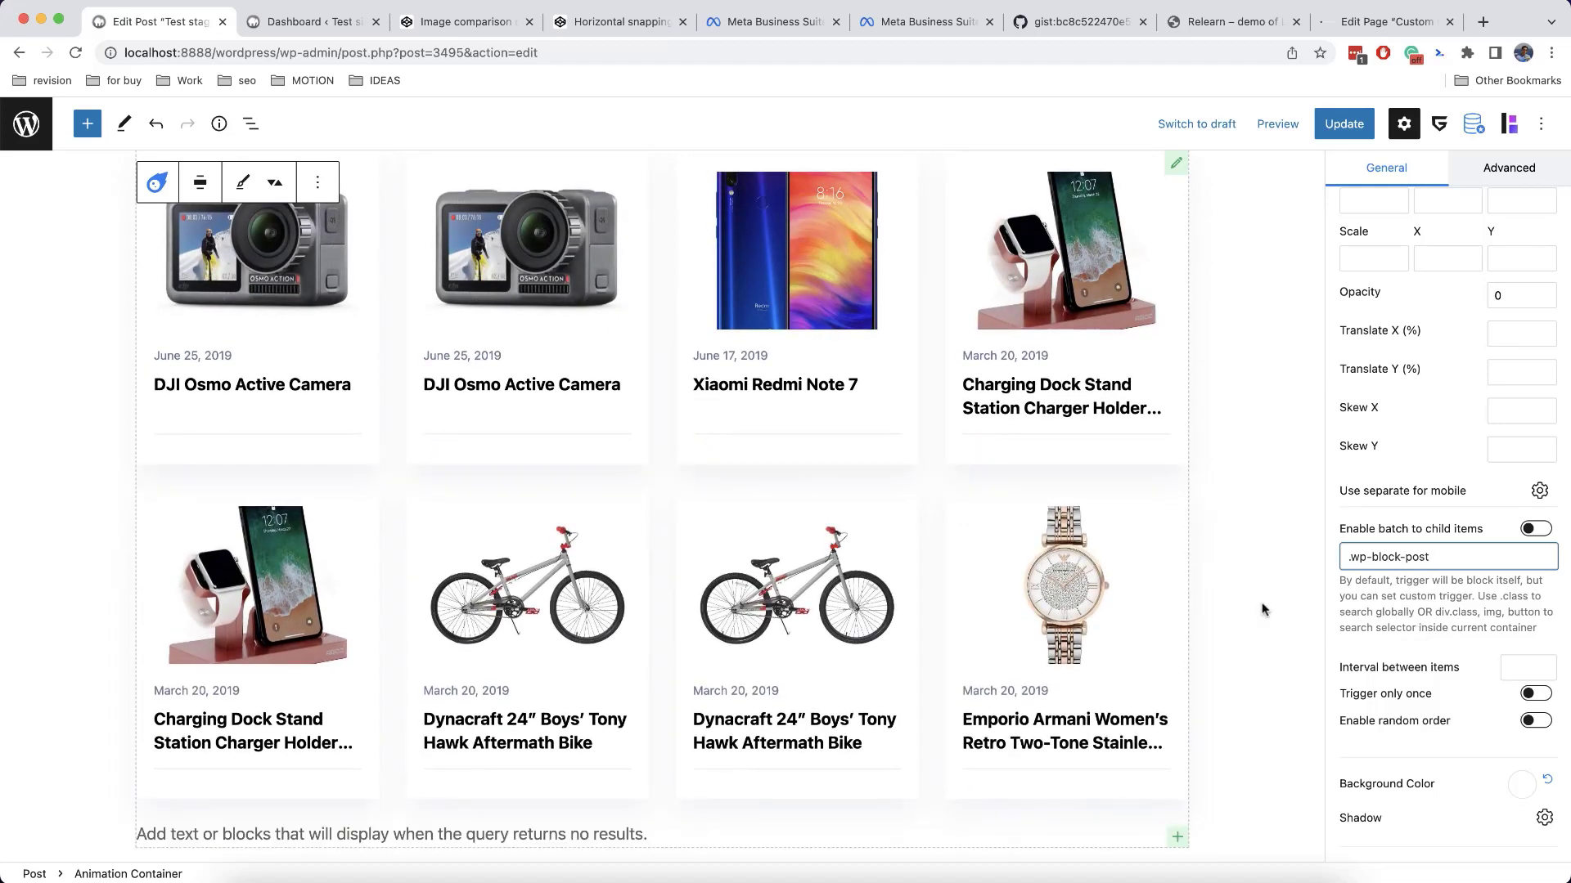
Update the post and open the live page in a new tab.
{"action": "scroll", "coordinate": [1262, 607], "scroll_direction": "up", "scroll_amount": 3}
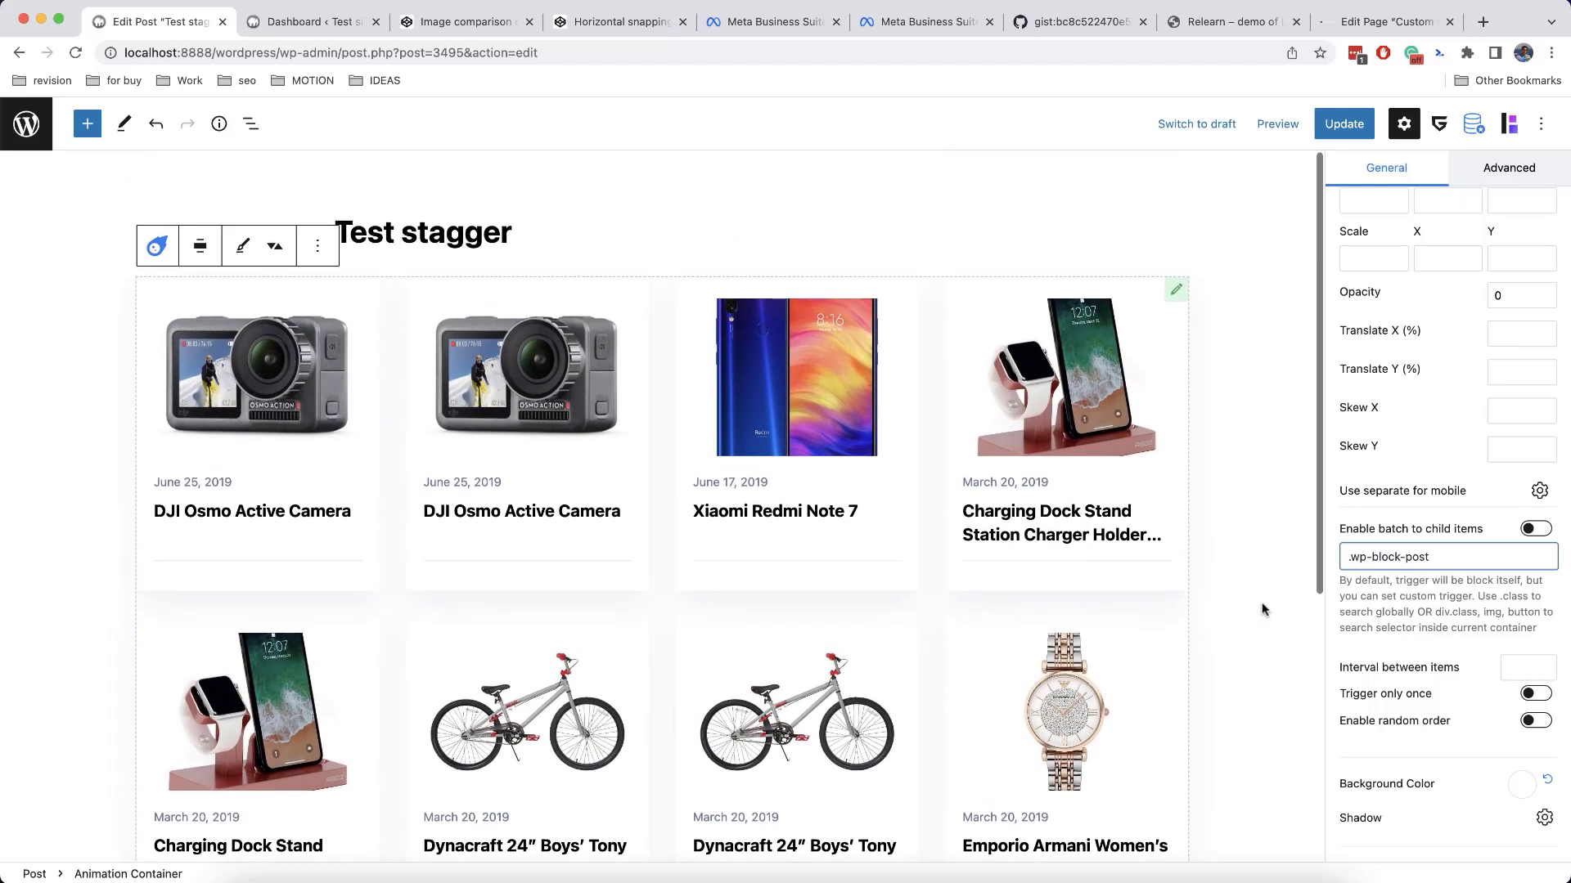
{"action": "left_click", "coordinate": [1364, 133]}
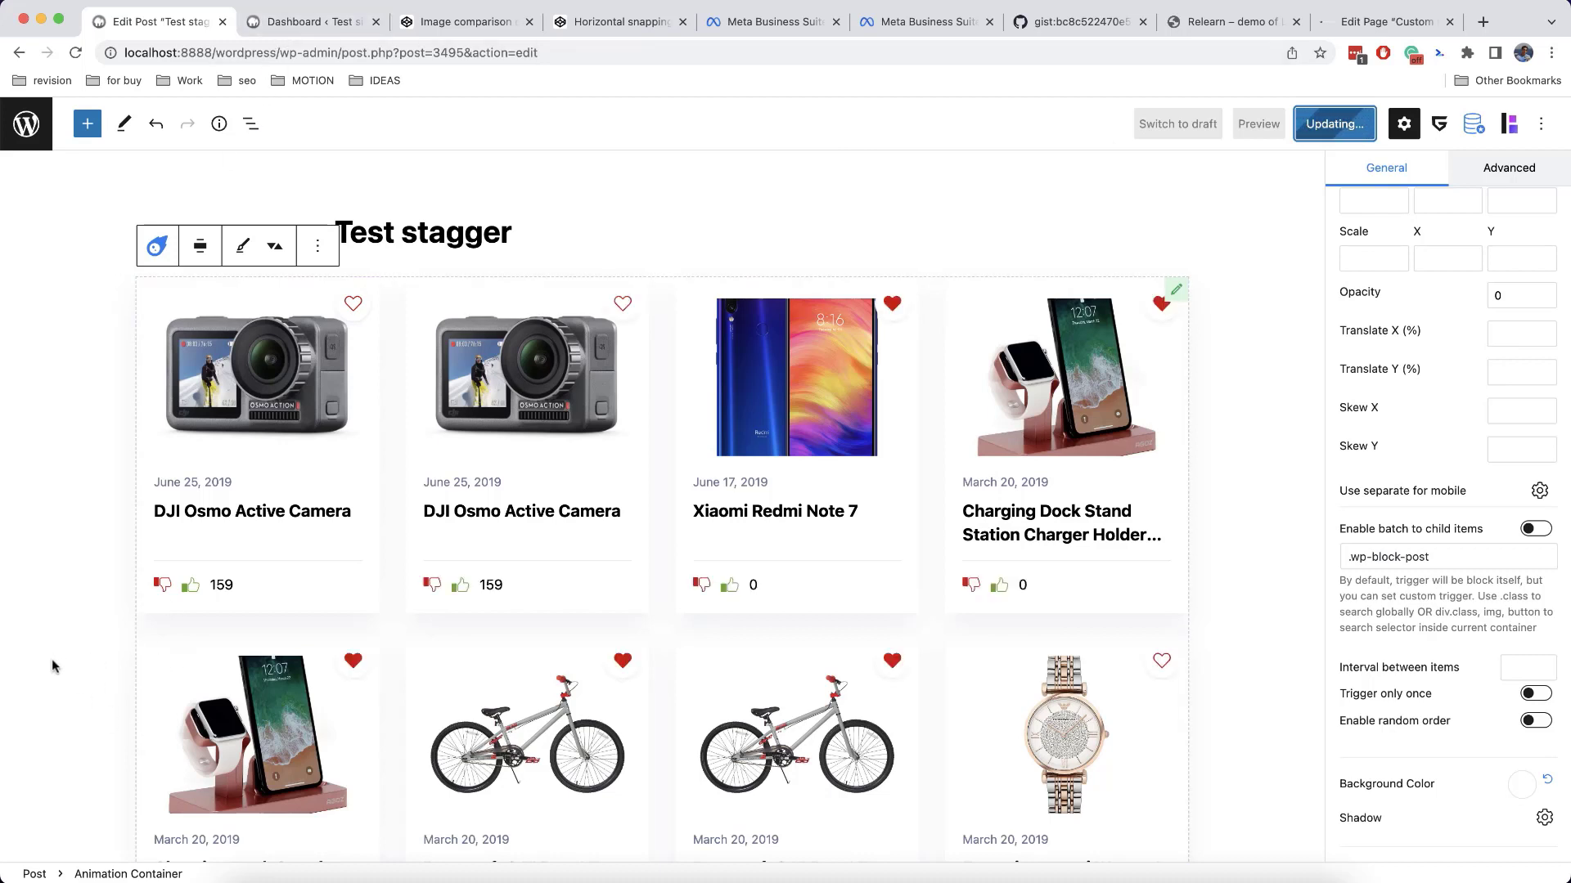
{"action": "right_click", "coordinate": [163, 827]}
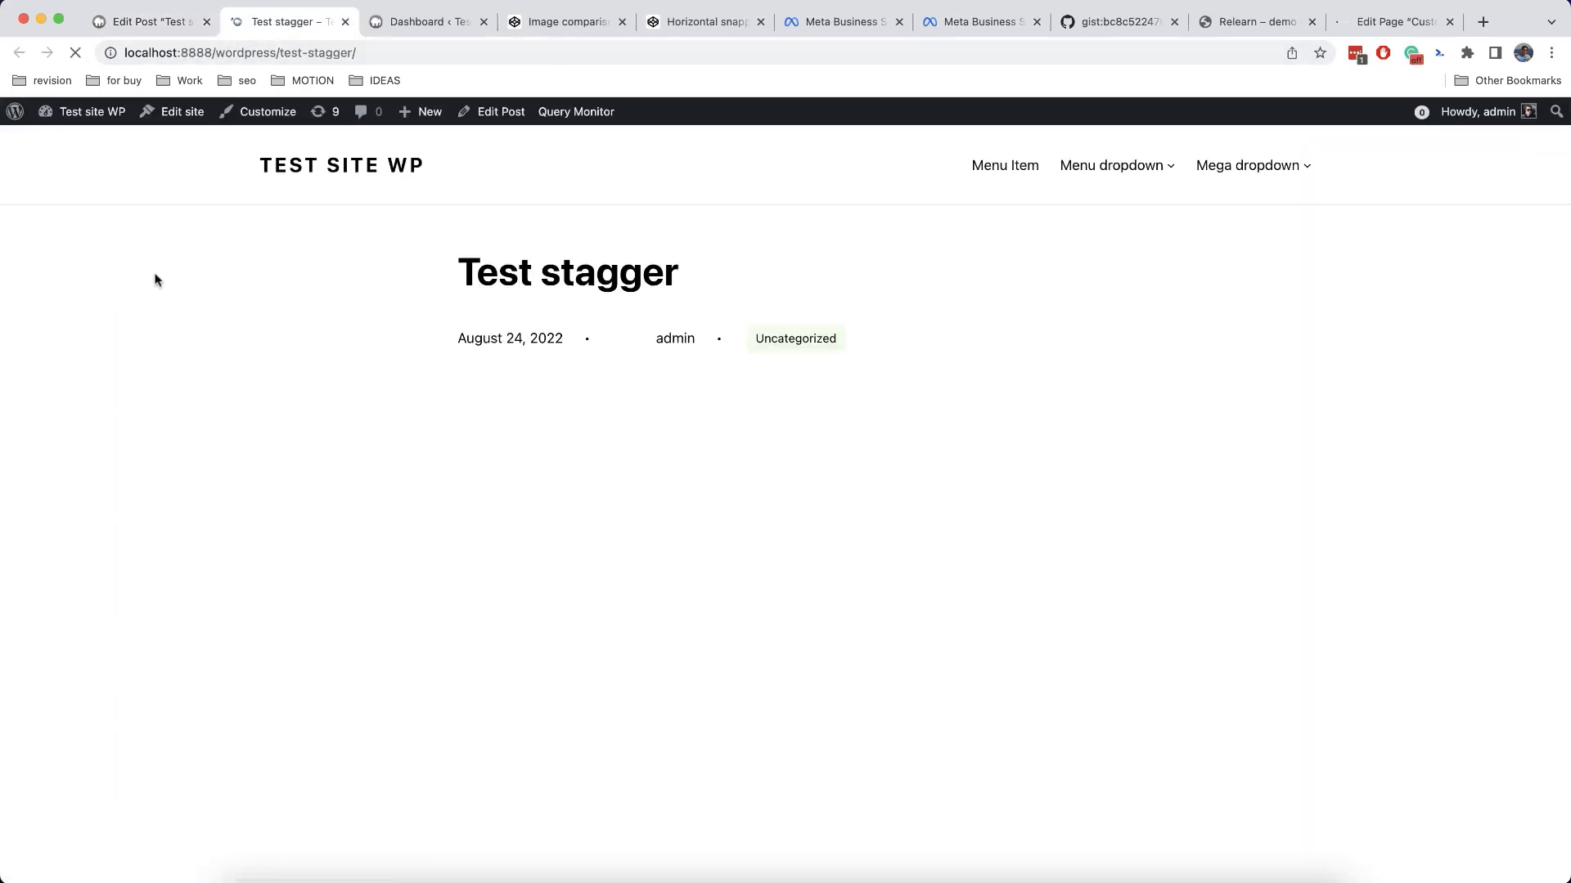
Scroll the live Test stagger page to watch the product cards fade in, then return to the editor.
{"action": "scroll", "coordinate": [155, 279], "scroll_direction": "down", "scroll_amount": 2}
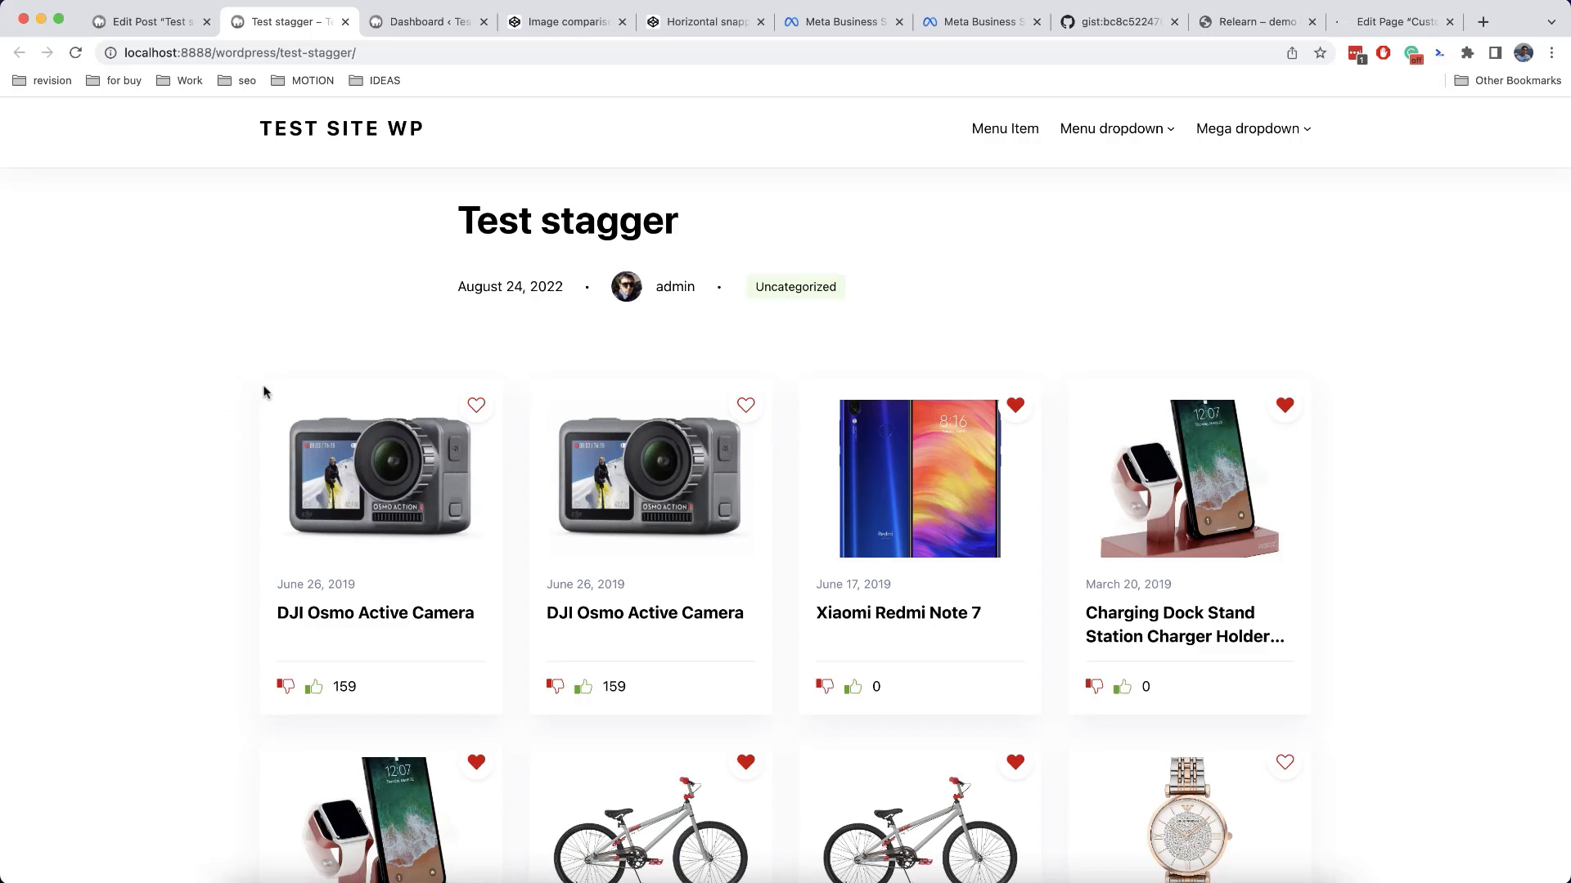
{"action": "scroll", "coordinate": [206, 482], "scroll_direction": "down", "scroll_amount": 5}
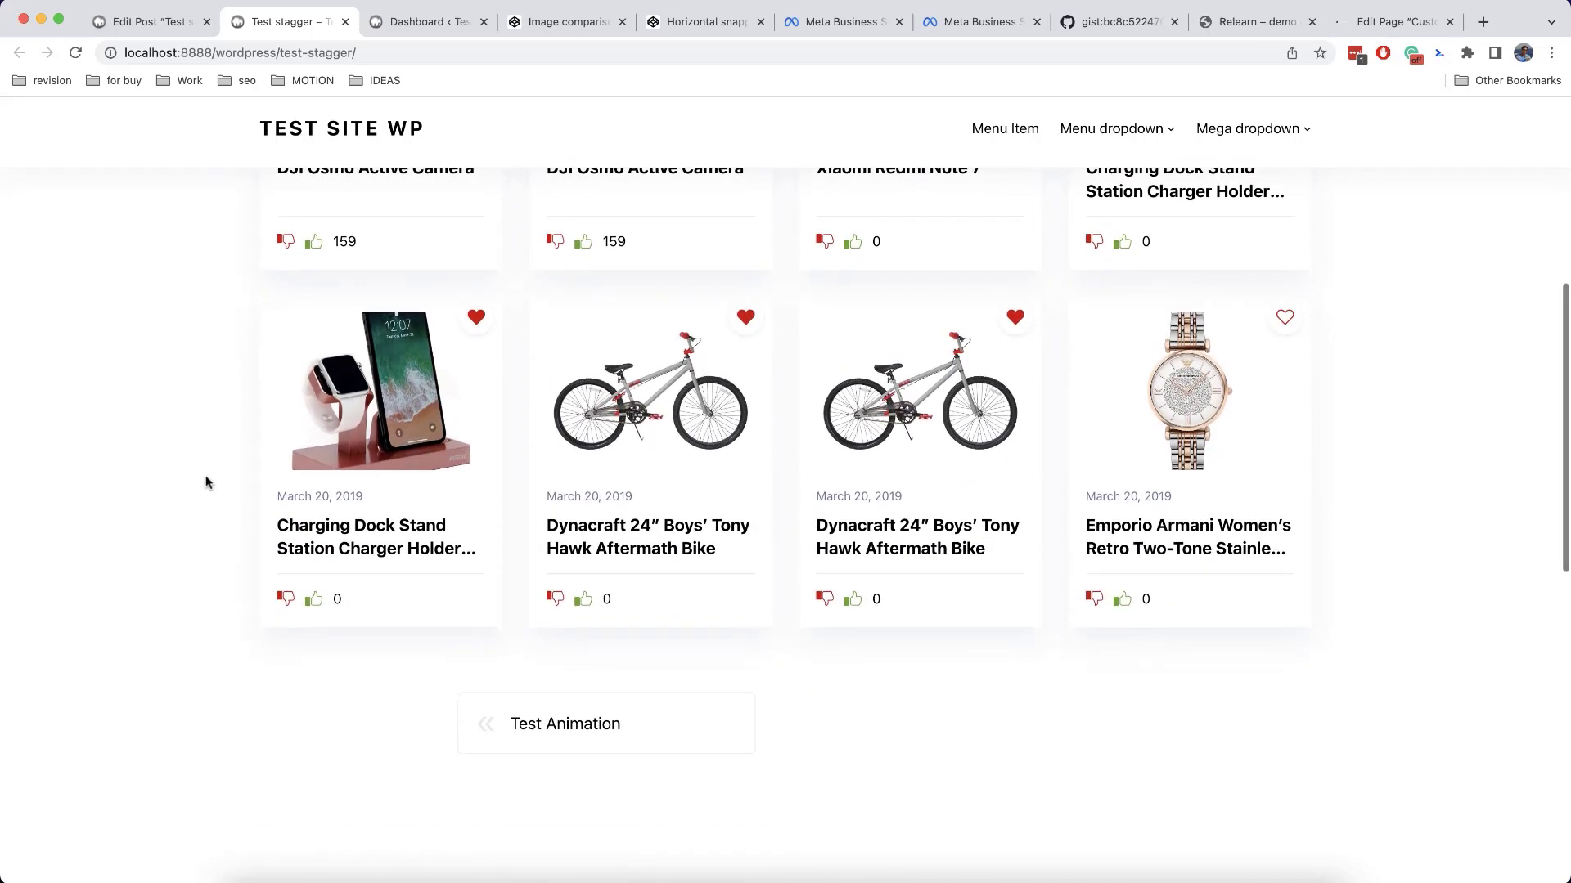
{"action": "scroll", "coordinate": [206, 482], "scroll_direction": "down", "scroll_amount": 7}
{"action": "scroll", "coordinate": [206, 483], "scroll_direction": "up", "scroll_amount": 9}
{"action": "scroll", "coordinate": [206, 483], "scroll_direction": "up", "scroll_amount": 4}
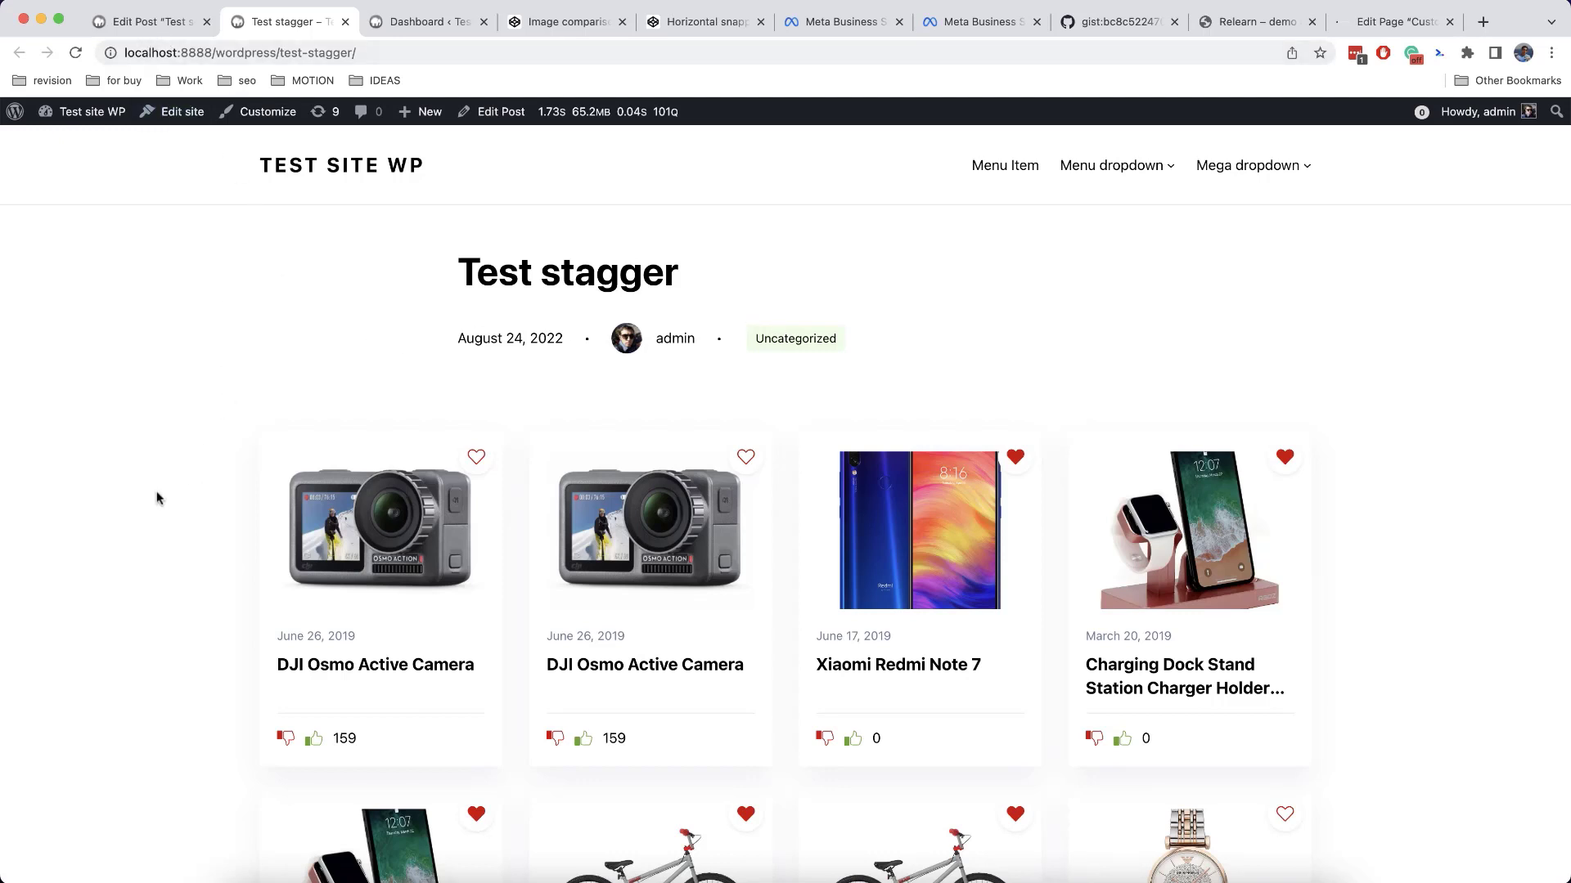
{"action": "scroll", "coordinate": [158, 529], "scroll_direction": "down", "scroll_amount": 1}
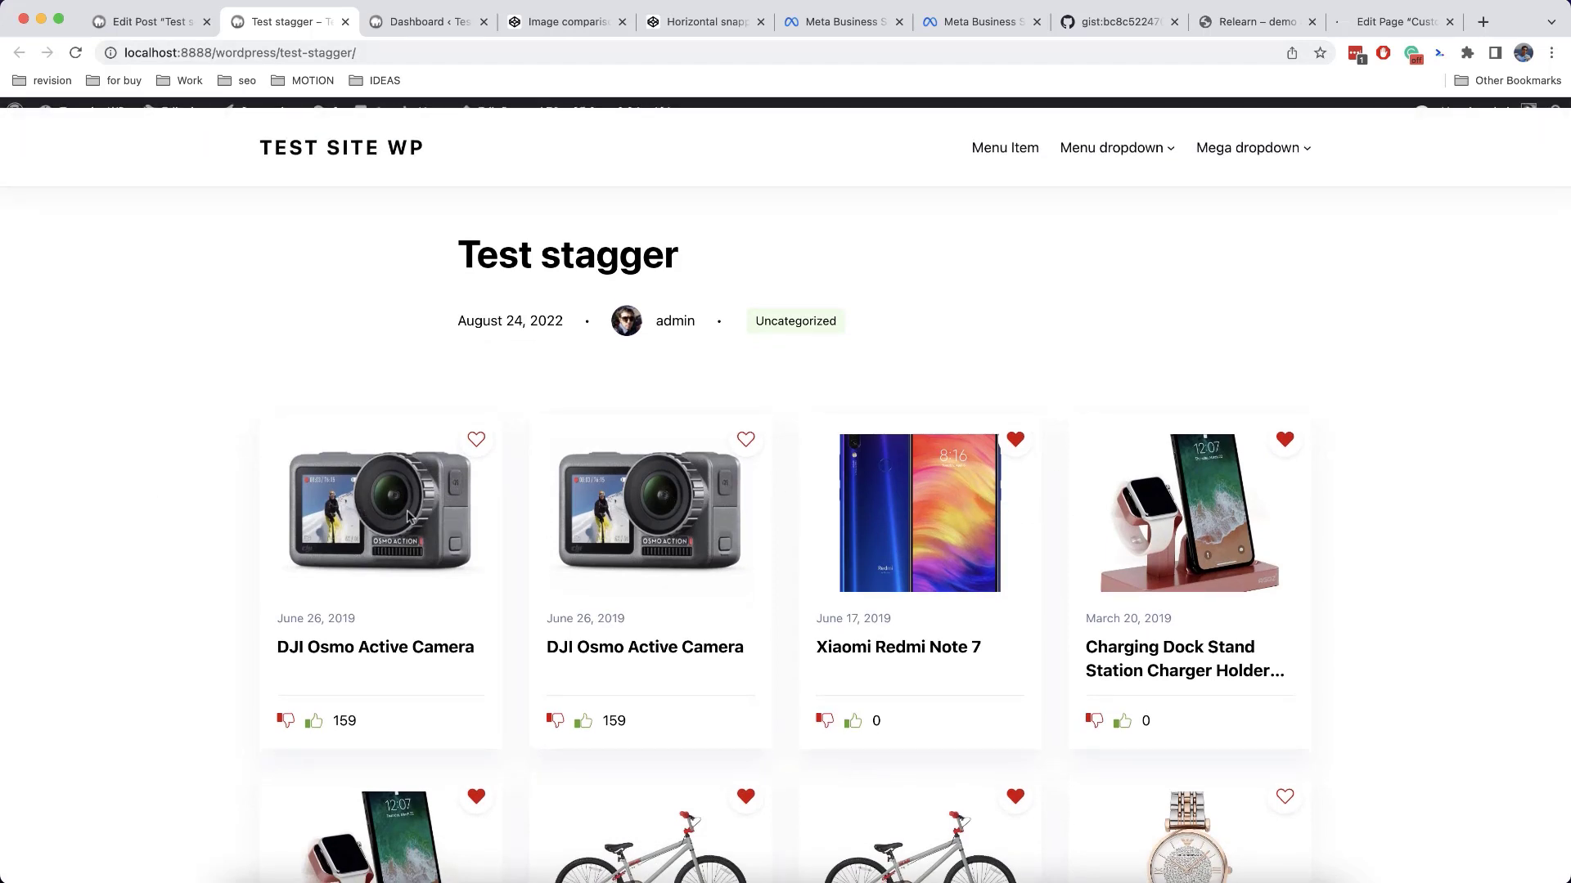
{"action": "scroll", "coordinate": [205, 618], "scroll_direction": "down", "scroll_amount": 10}
{"action": "scroll", "coordinate": [205, 620], "scroll_direction": "up", "scroll_amount": 3}
{"action": "scroll", "coordinate": [205, 620], "scroll_direction": "up", "scroll_amount": 7}
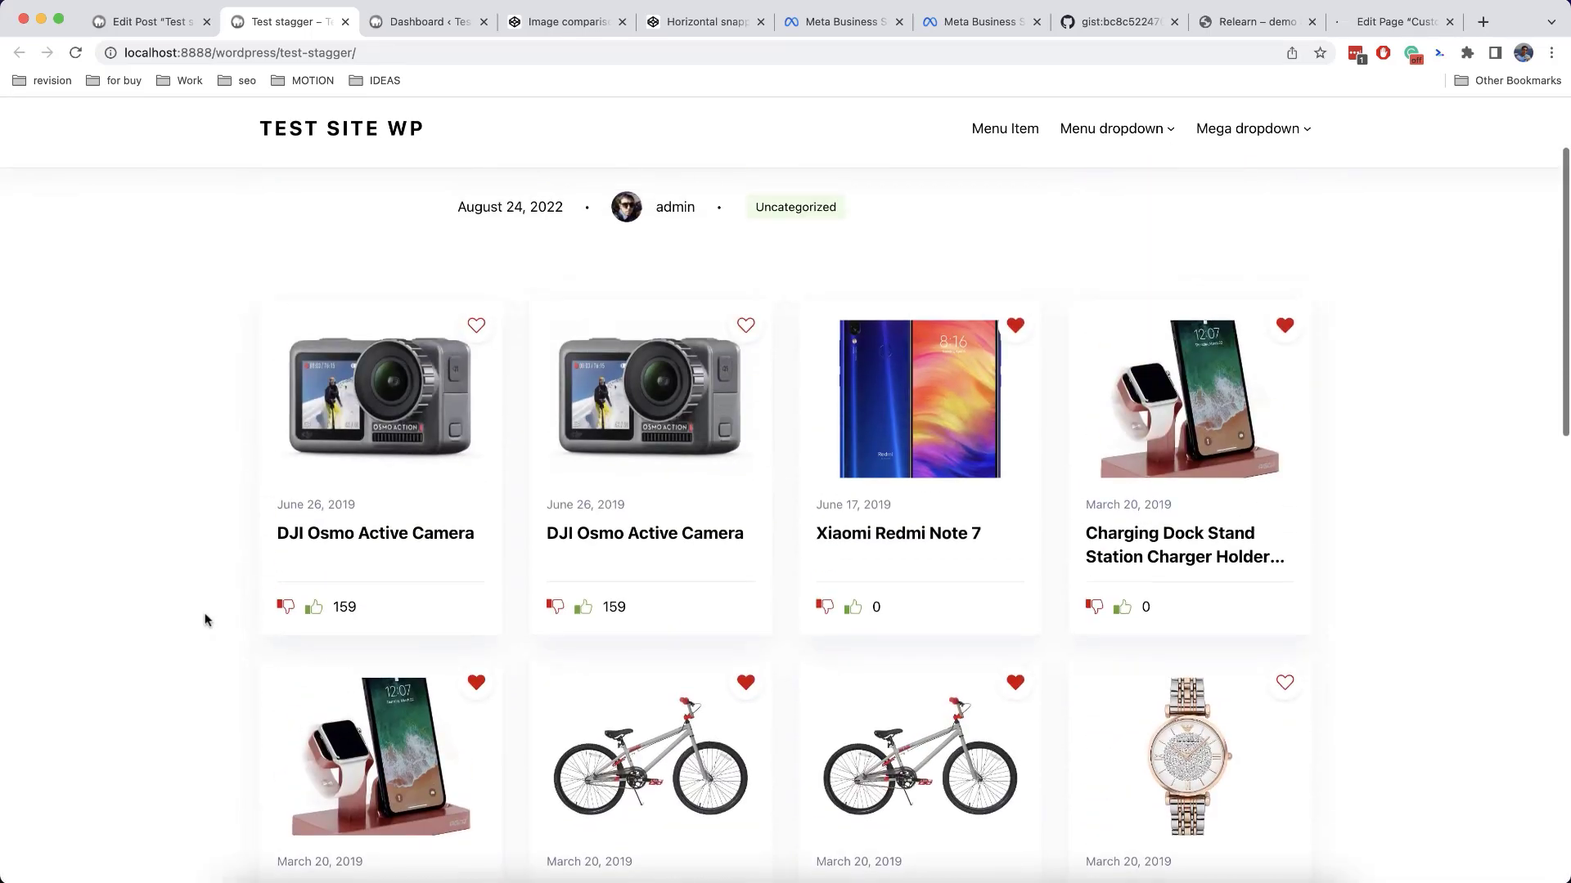
{"action": "scroll", "coordinate": [204, 620], "scroll_direction": "down", "scroll_amount": 11}
{"action": "scroll", "coordinate": [205, 621], "scroll_direction": "up", "scroll_amount": 10}
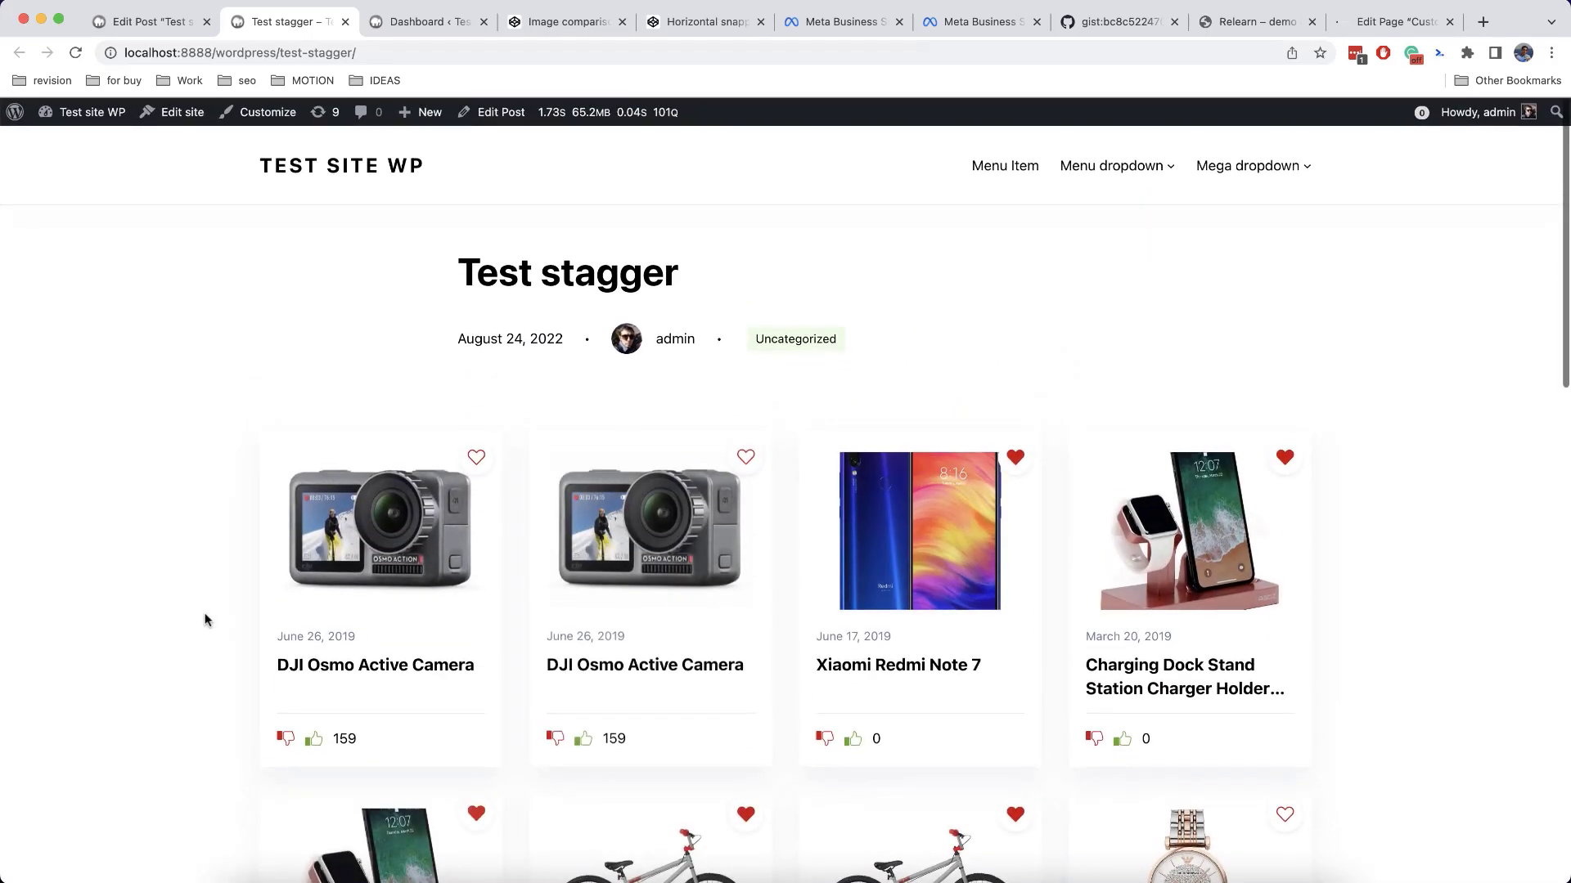
{"action": "scroll", "coordinate": [205, 620], "scroll_direction": "down", "scroll_amount": 11}
{"action": "scroll", "coordinate": [205, 620], "scroll_direction": "up", "scroll_amount": 10}
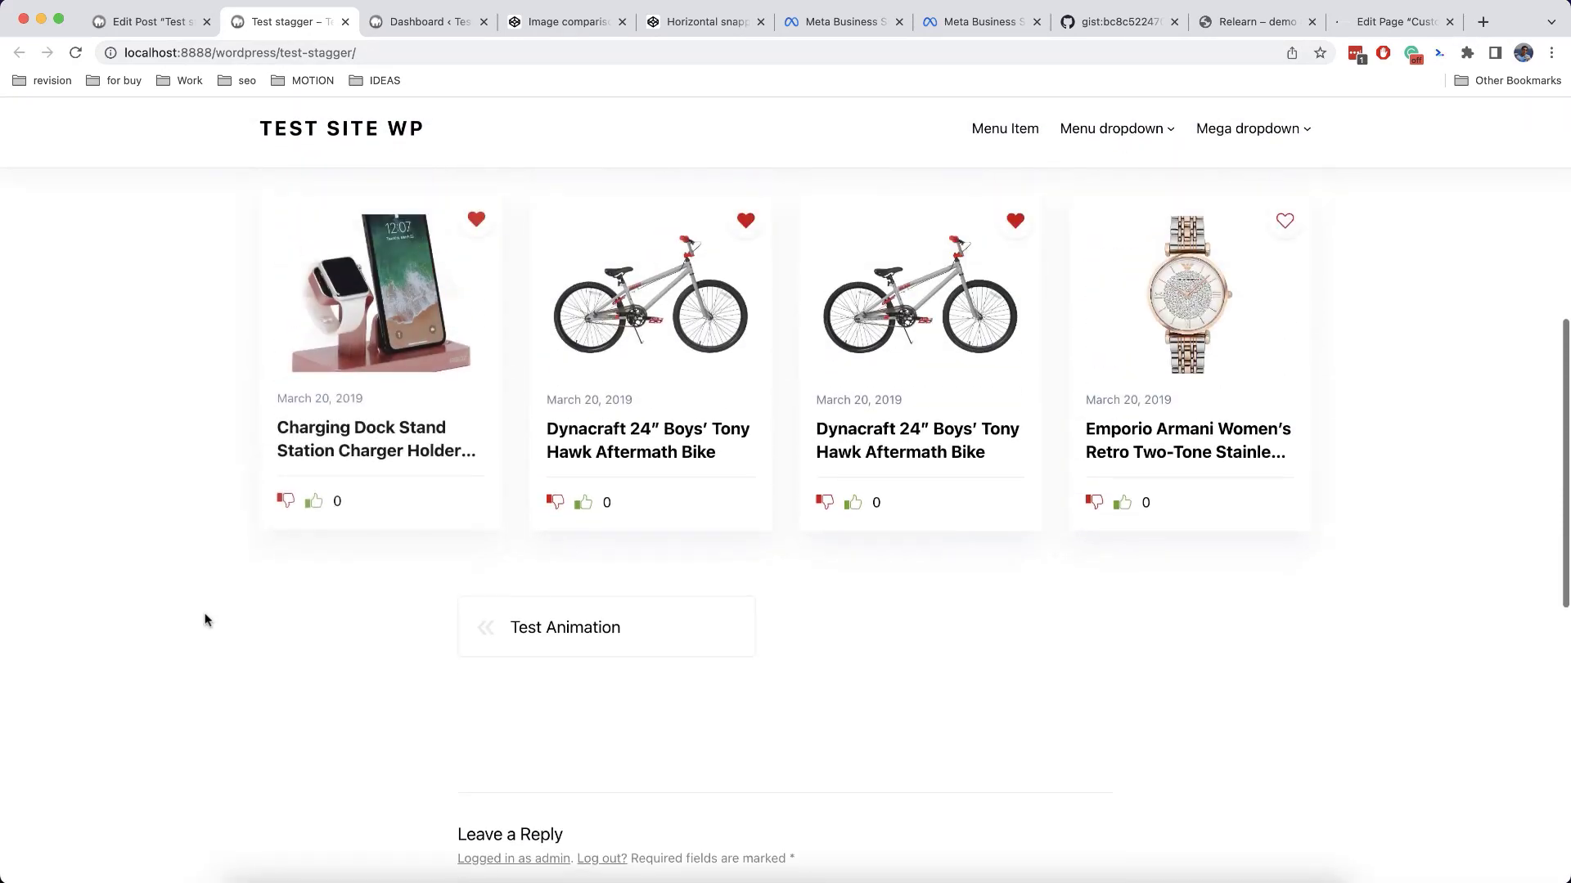
{"action": "scroll", "coordinate": [205, 620], "scroll_direction": "down", "scroll_amount": 11}
{"action": "scroll", "coordinate": [205, 620], "scroll_direction": "up", "scroll_amount": 10}
{"action": "scroll", "coordinate": [204, 620], "scroll_direction": "down", "scroll_amount": 11}
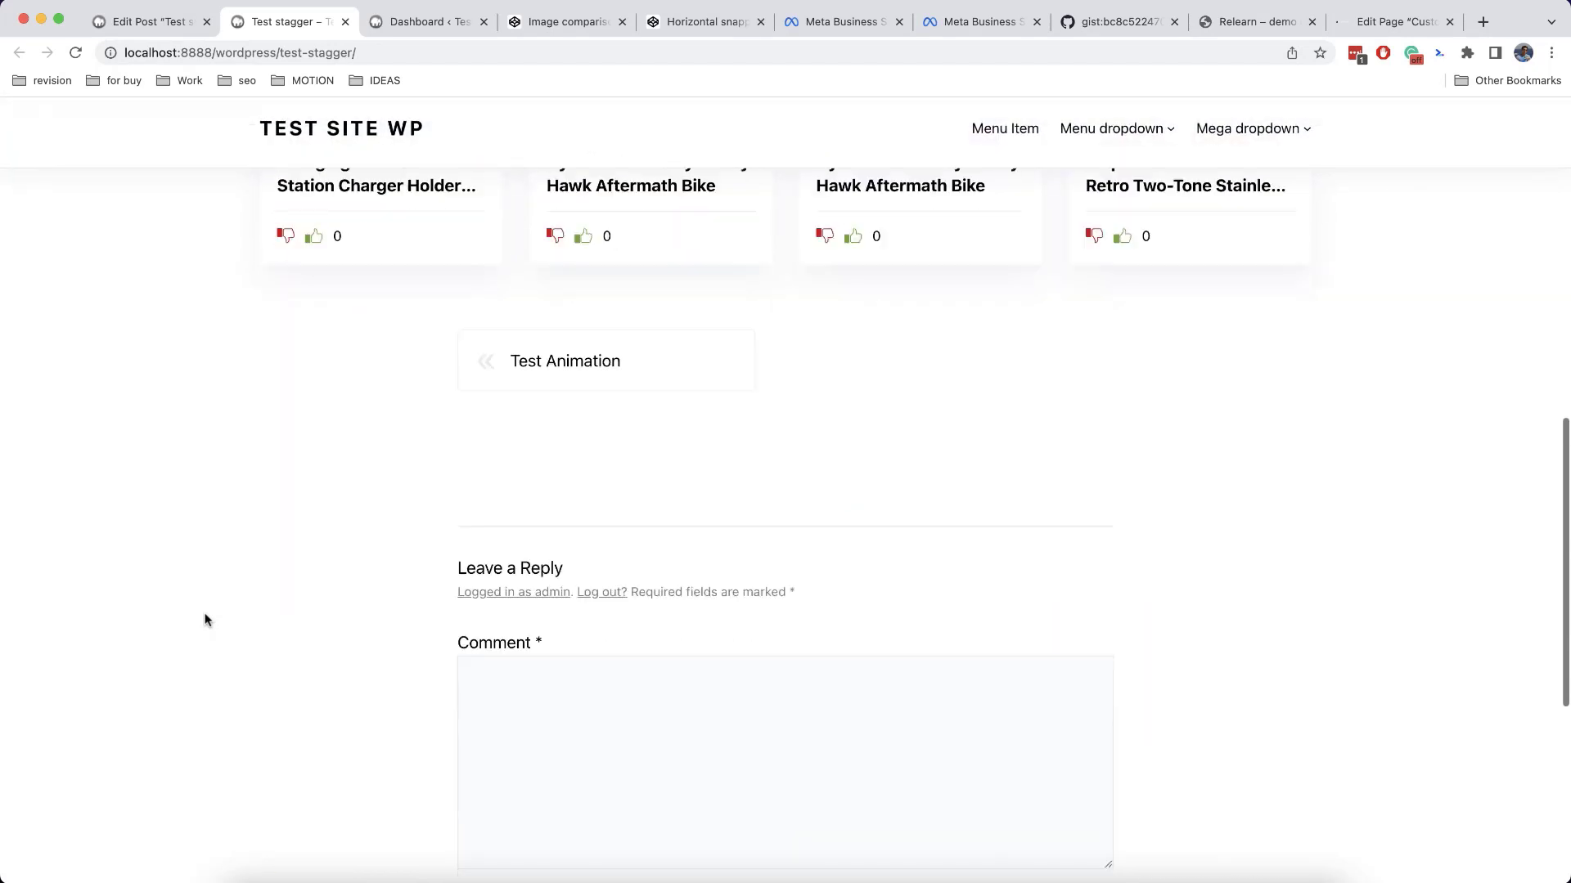
{"action": "scroll", "coordinate": [204, 620], "scroll_direction": "up", "scroll_amount": 6}
{"action": "scroll", "coordinate": [205, 620], "scroll_direction": "up", "scroll_amount": 3}
{"action": "key", "text": "ctrl+shift+Tab"}
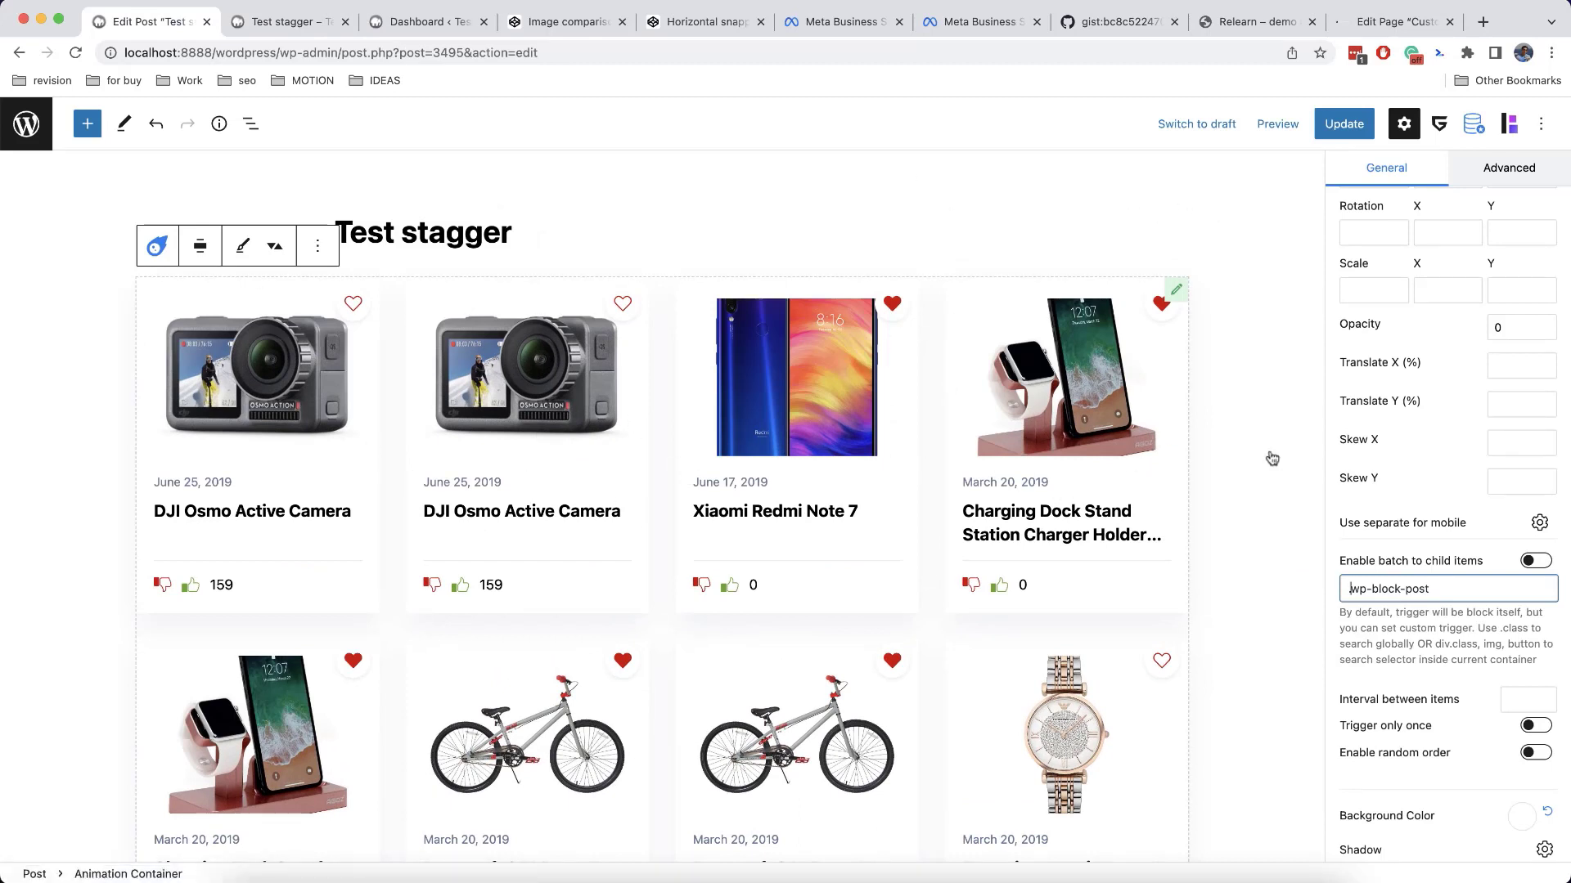
Change the product cards' BatchScroll shift to Shift Y 0 and Shift X 20.
{"action": "scroll", "coordinate": [1407, 446], "scroll_direction": "up", "scroll_amount": 5}
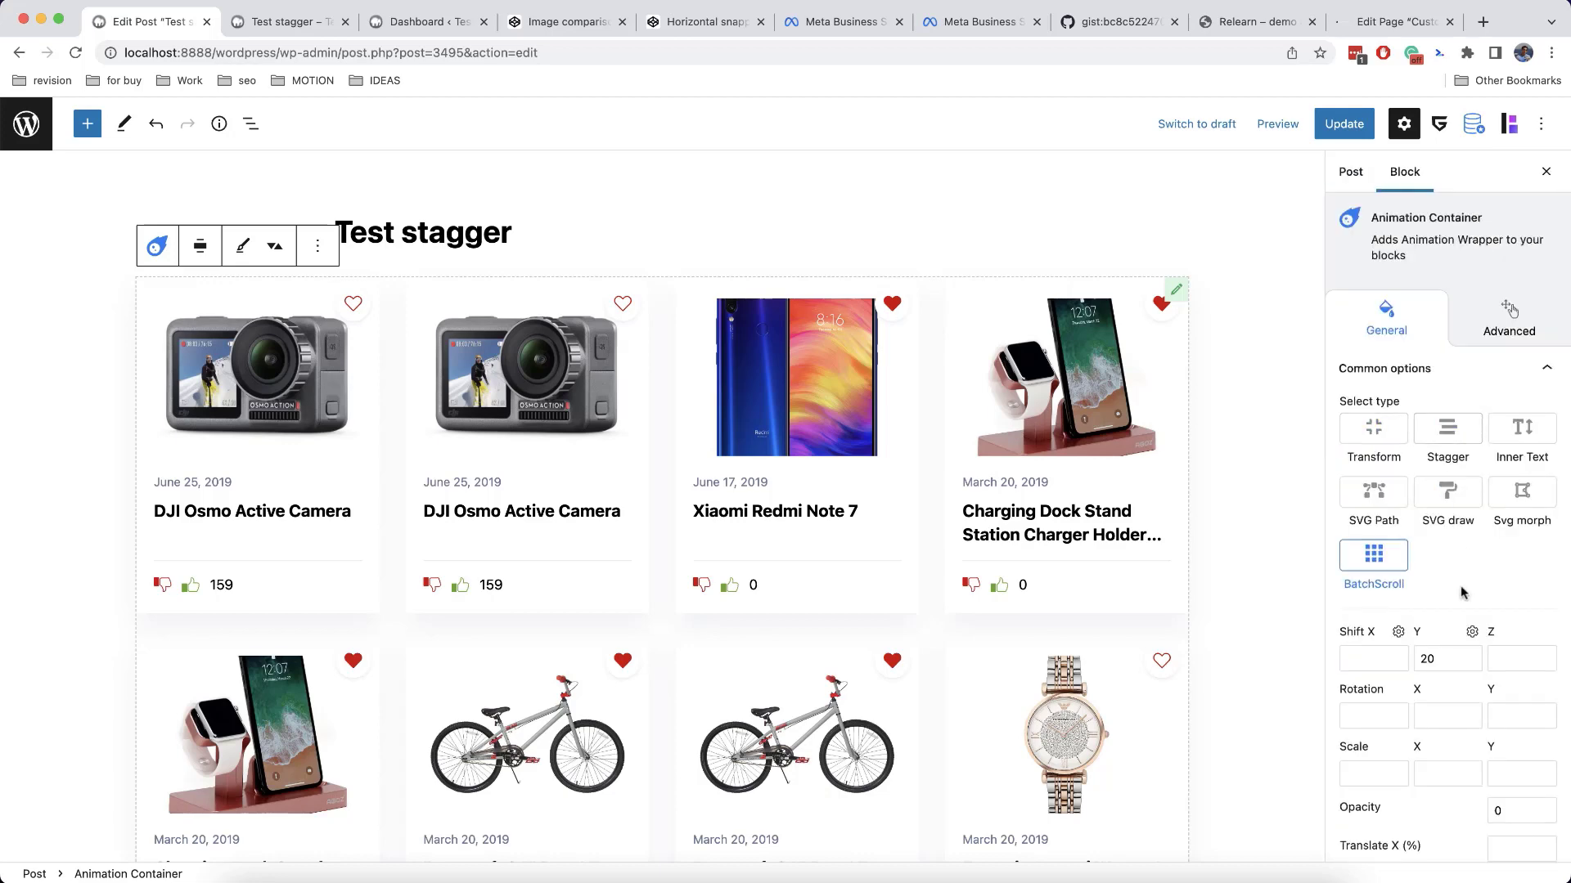
{"action": "scroll", "coordinate": [1463, 592], "scroll_direction": "down", "scroll_amount": 2}
{"action": "scroll", "coordinate": [671, 502], "scroll_direction": "down", "scroll_amount": 5}
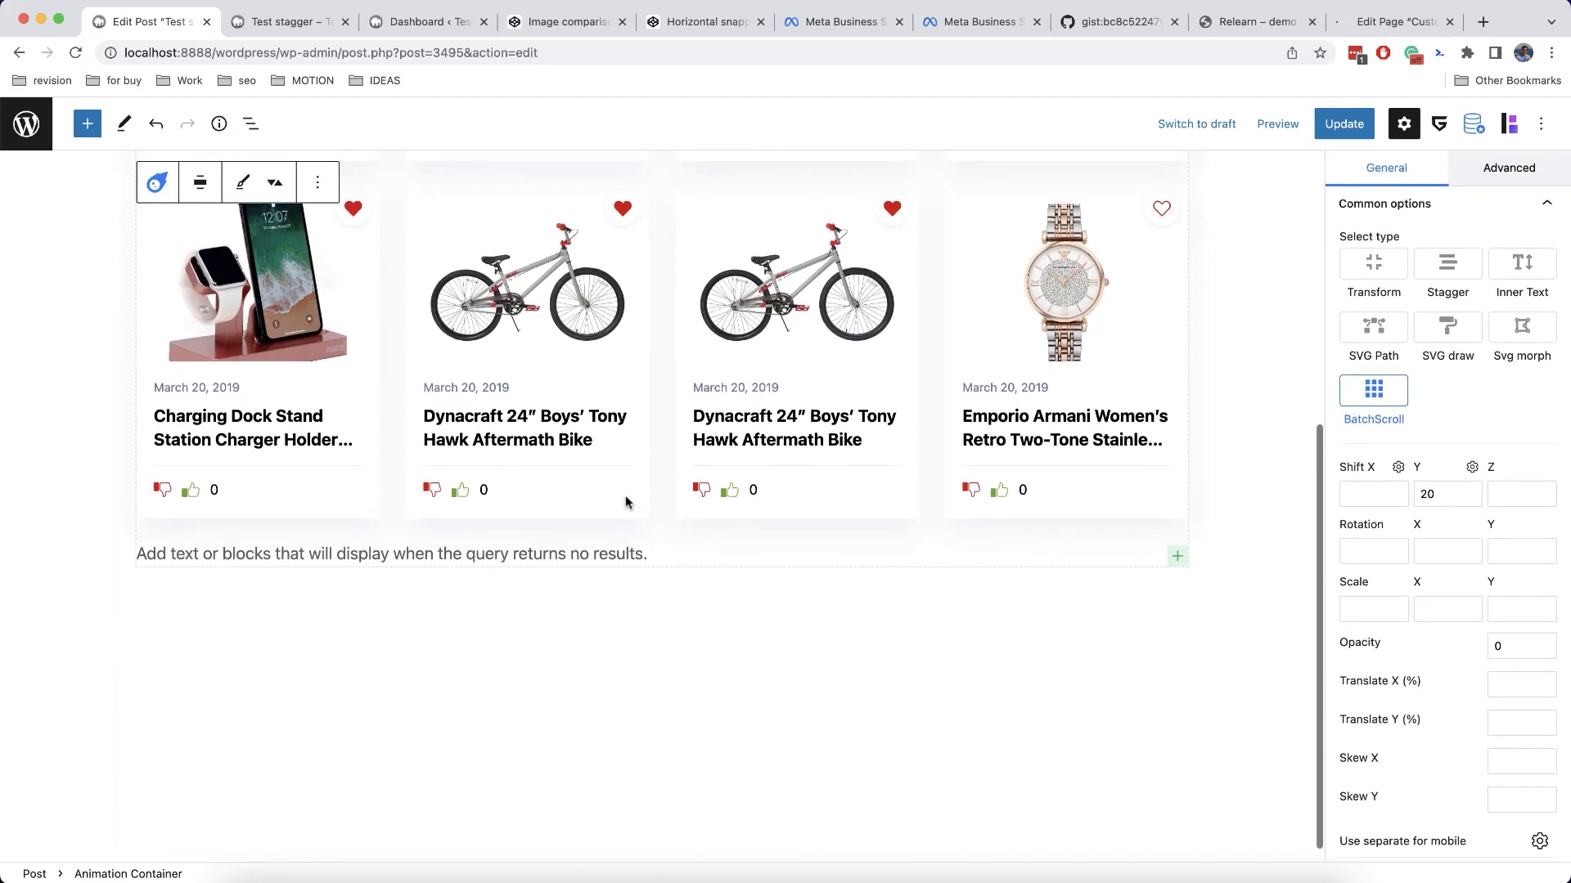
{"action": "scroll", "coordinate": [627, 503], "scroll_direction": "up", "scroll_amount": 5}
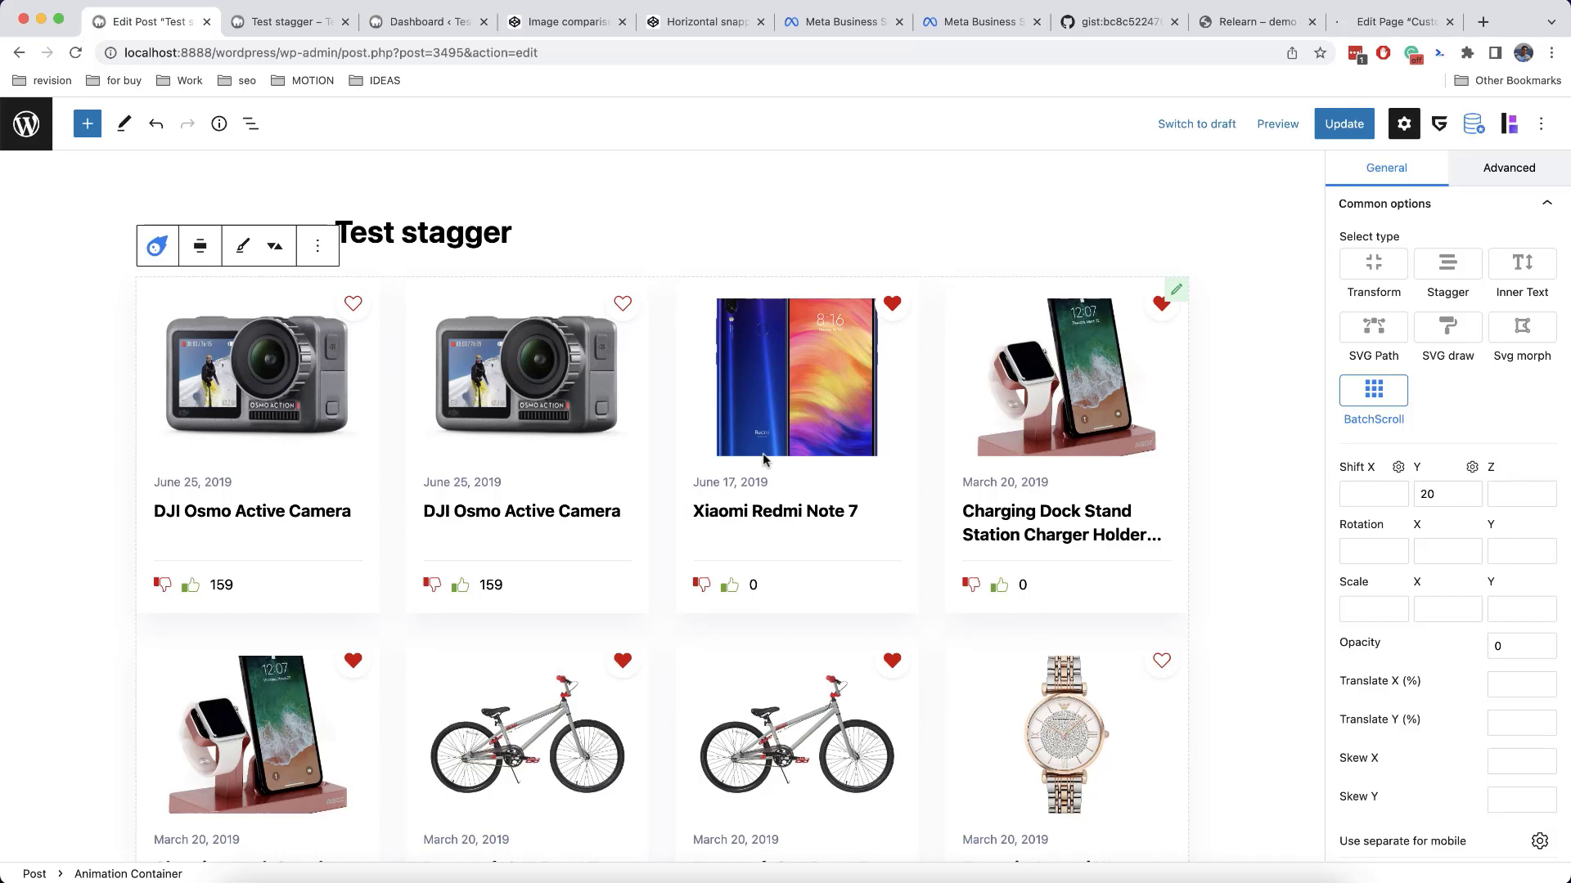
{"action": "scroll", "coordinate": [763, 460], "scroll_direction": "down", "scroll_amount": 2}
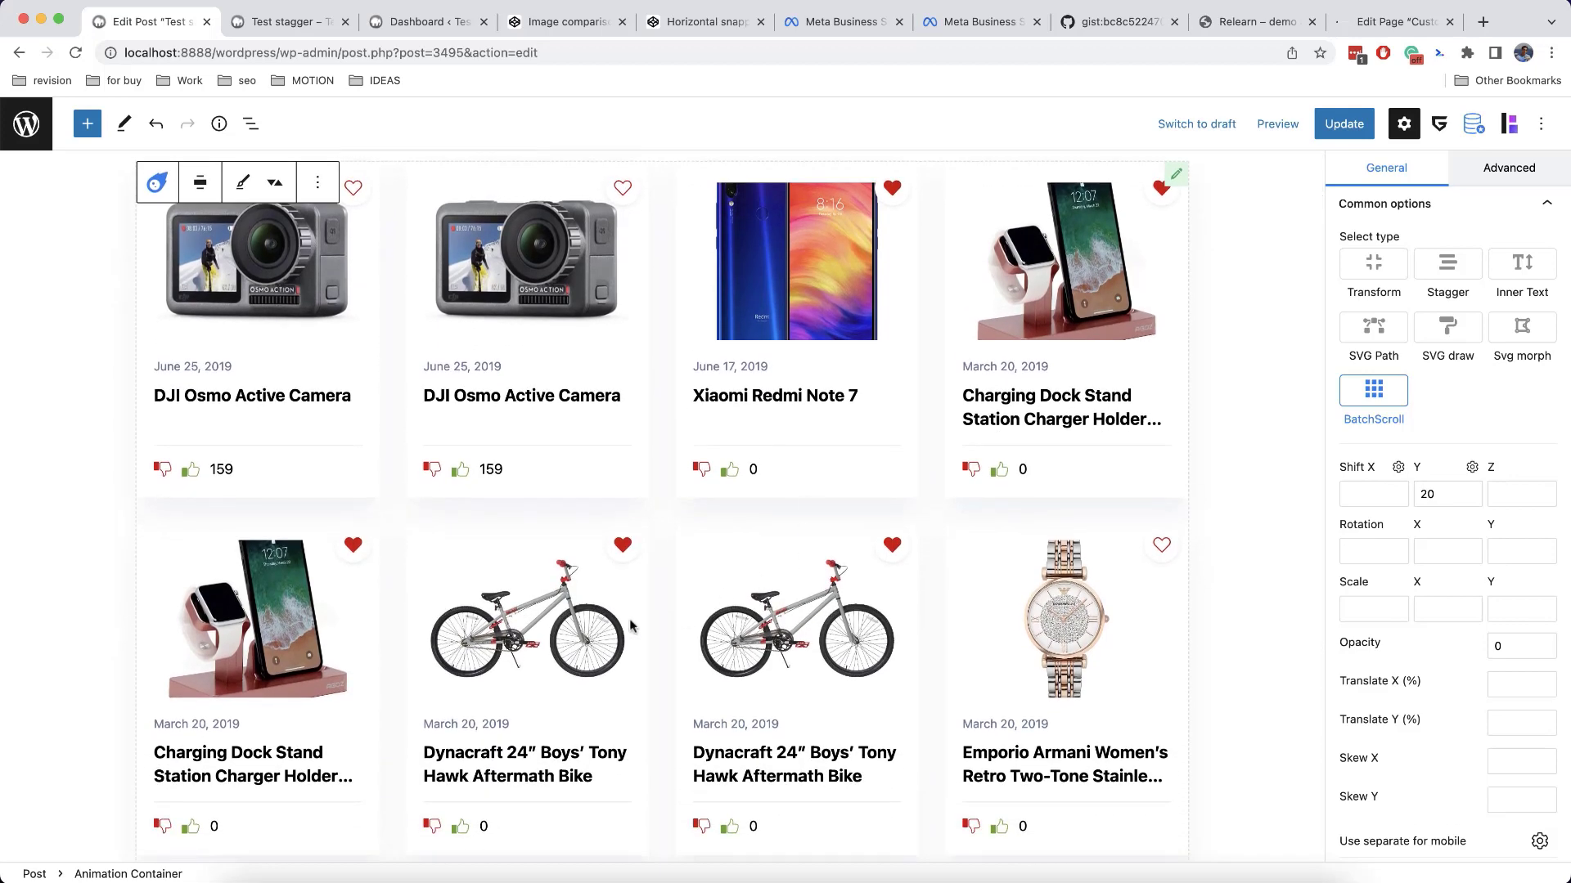
{"action": "scroll", "coordinate": [736, 627], "scroll_direction": "down", "scroll_amount": 3}
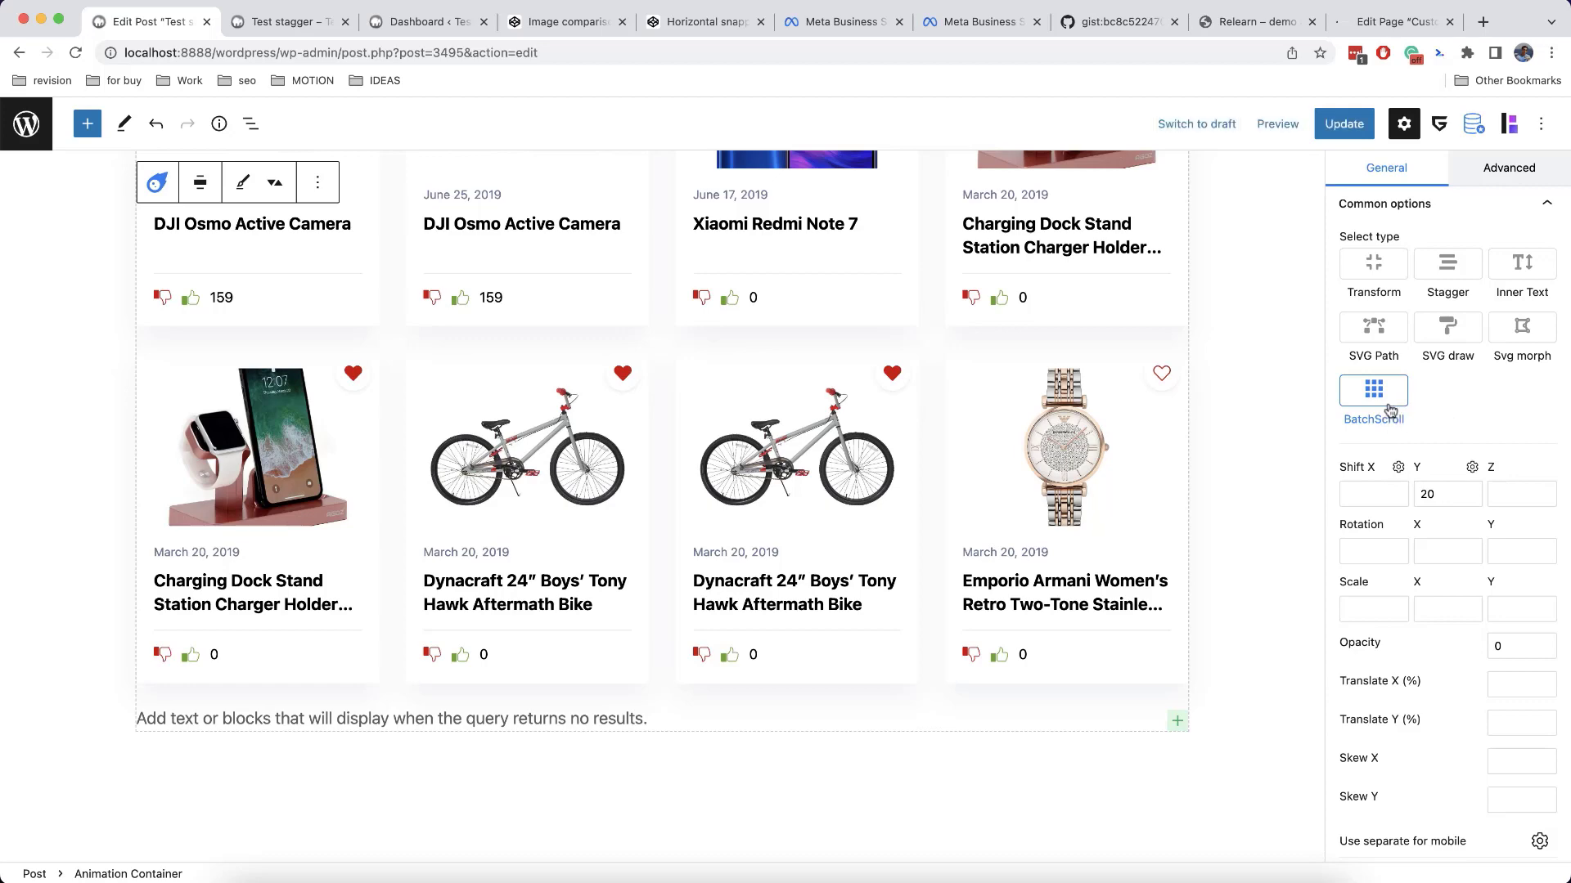
{"action": "scroll", "coordinate": [1428, 420], "scroll_direction": "down", "scroll_amount": 1}
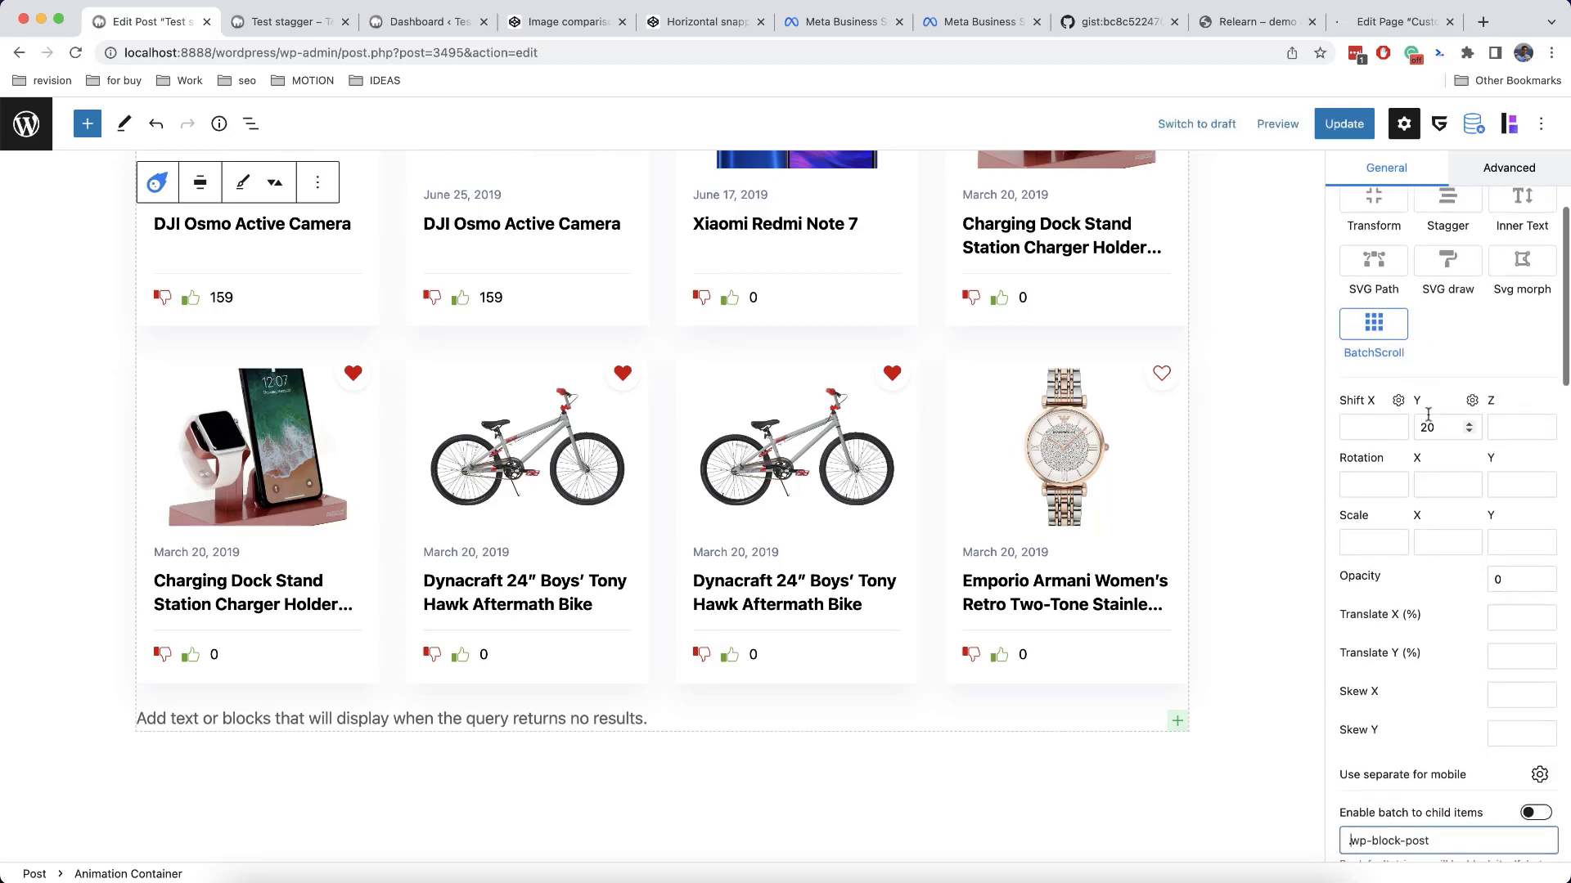
{"action": "scroll", "coordinate": [1244, 420], "scroll_direction": "up", "scroll_amount": 5}
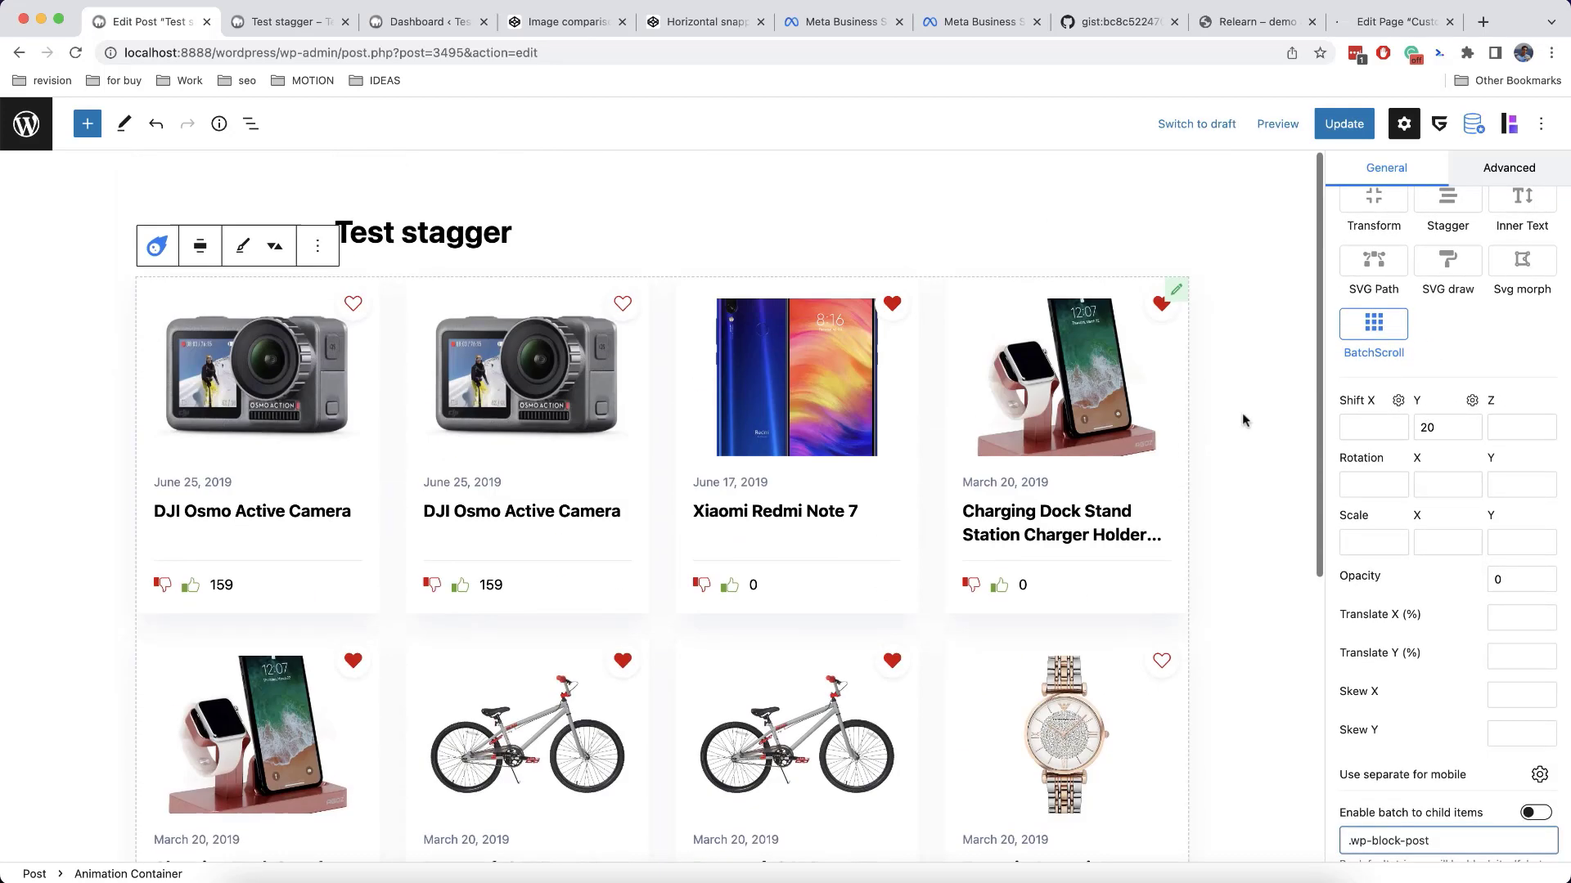
{"action": "left_click_drag", "start_coordinate": [1441, 433], "coordinate": [1408, 438]}
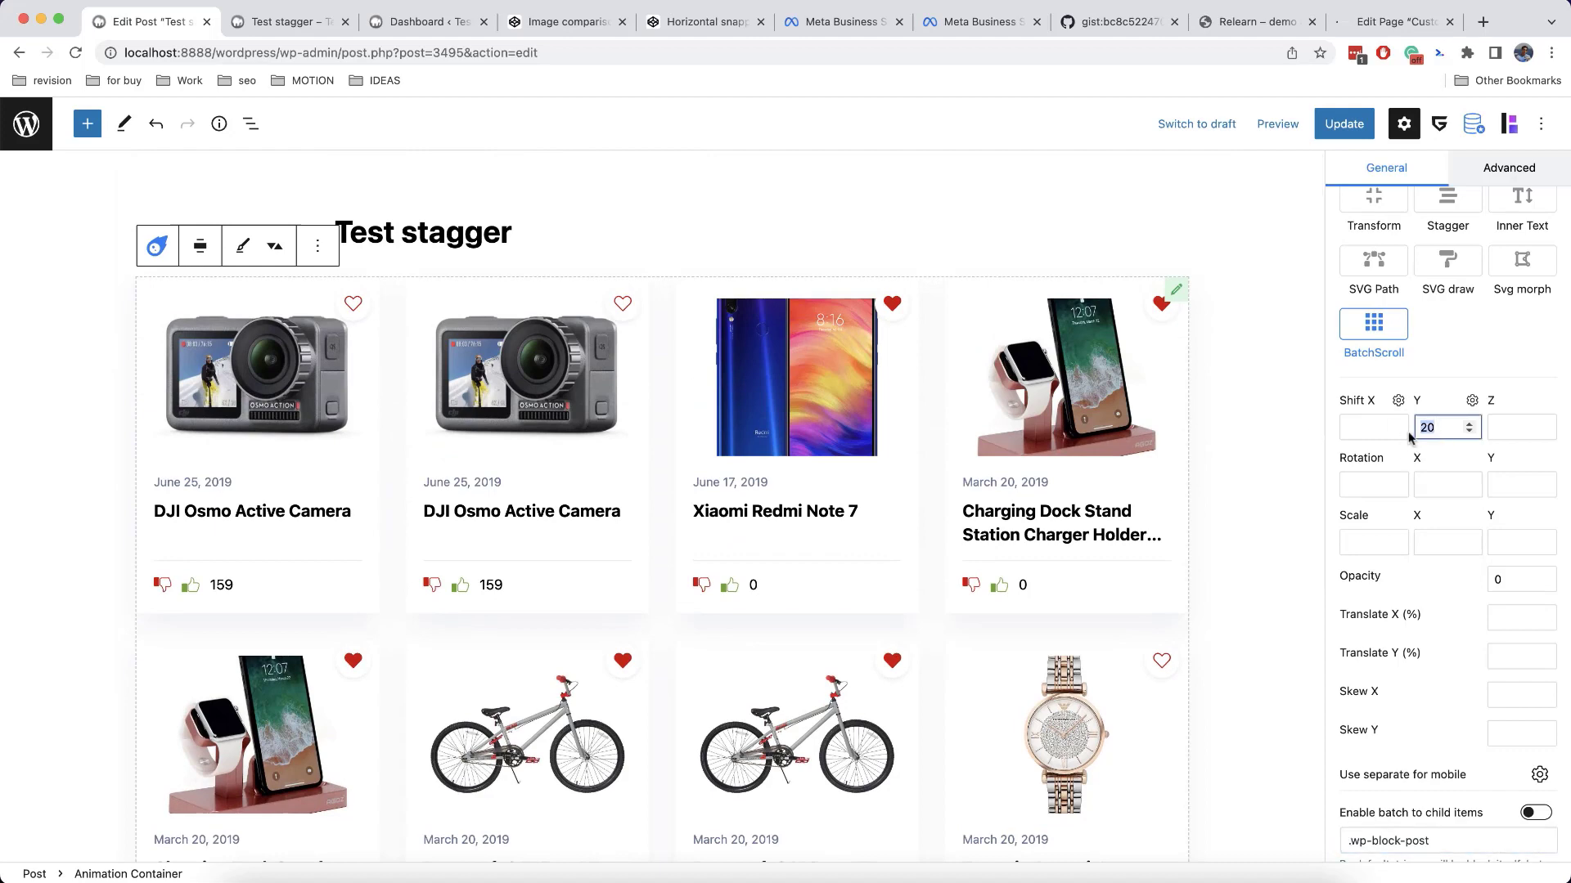
{"action": "type", "text": "0"}
{"action": "left_click", "coordinate": [1364, 429]}
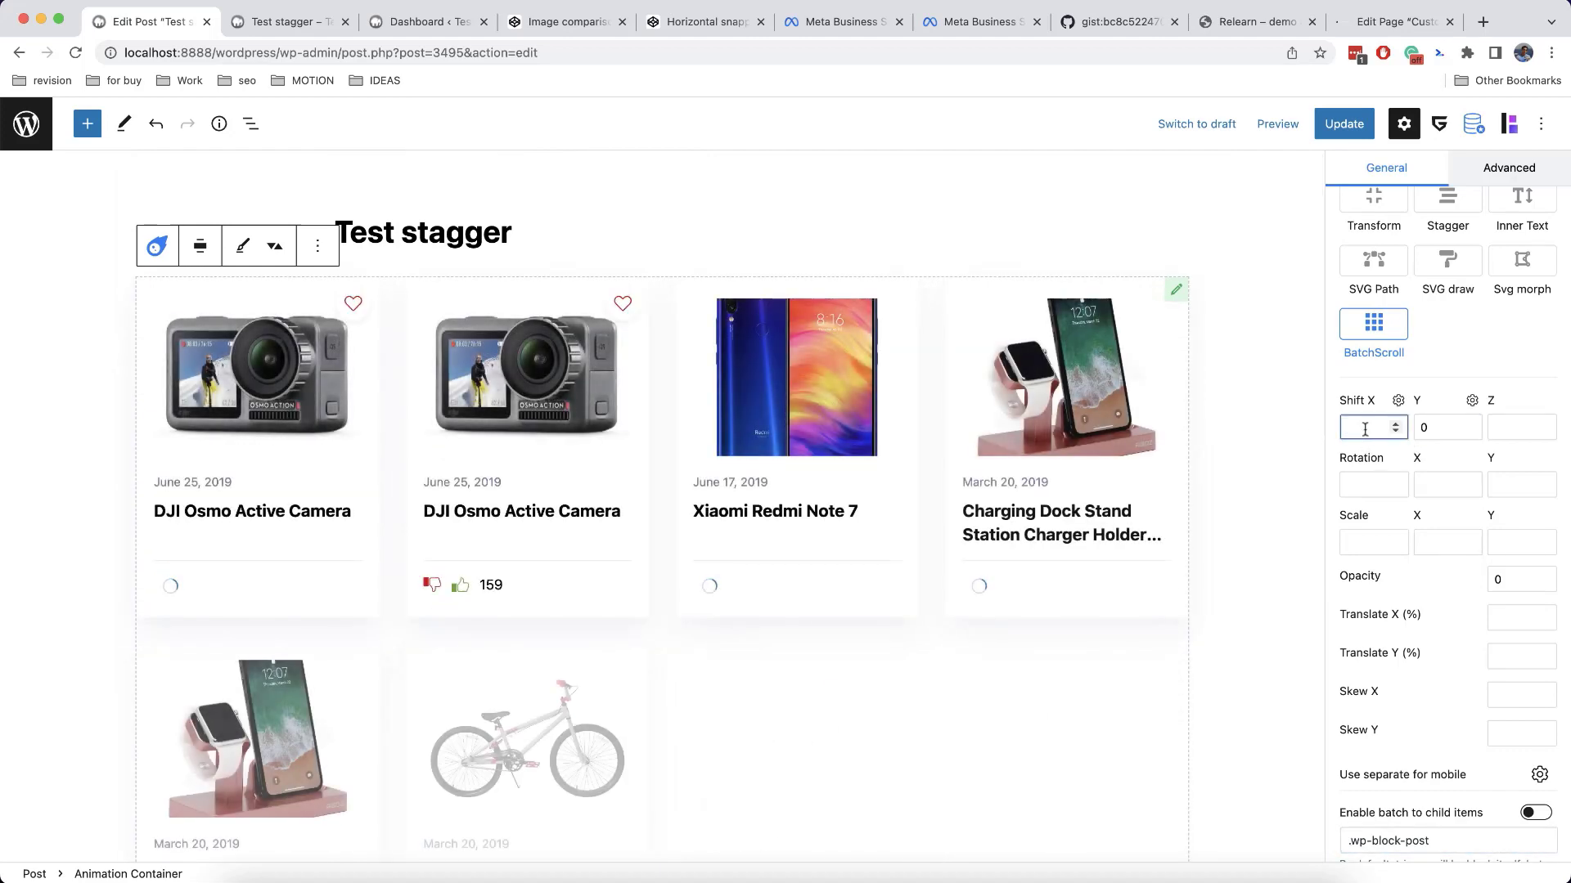
{"action": "type", "text": "20"}
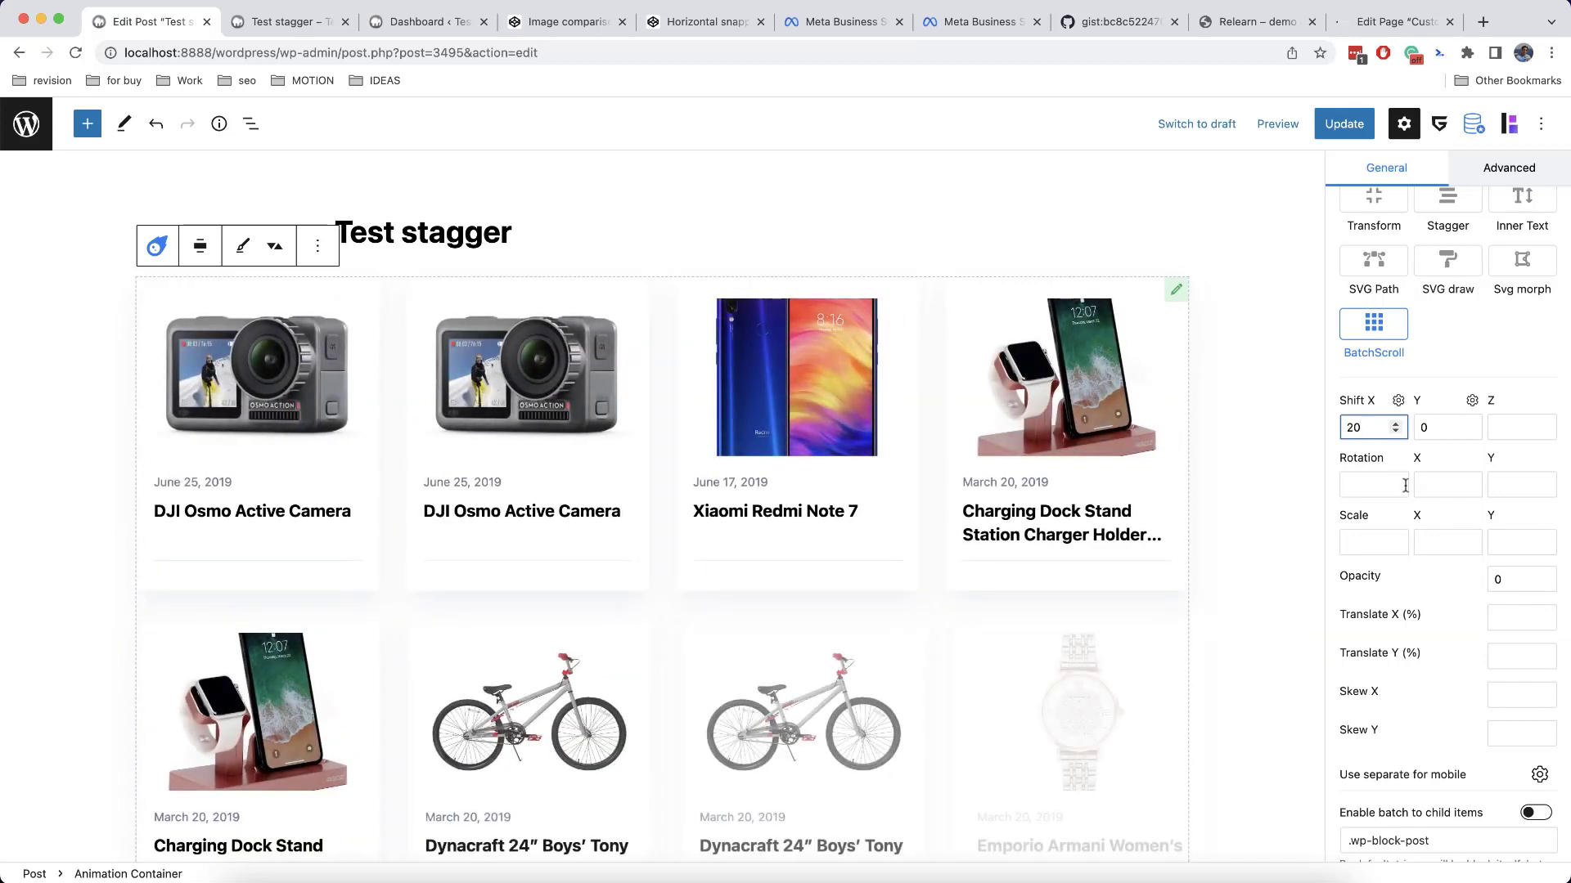
{"action": "scroll", "coordinate": [1404, 485], "scroll_direction": "down", "scroll_amount": 2}
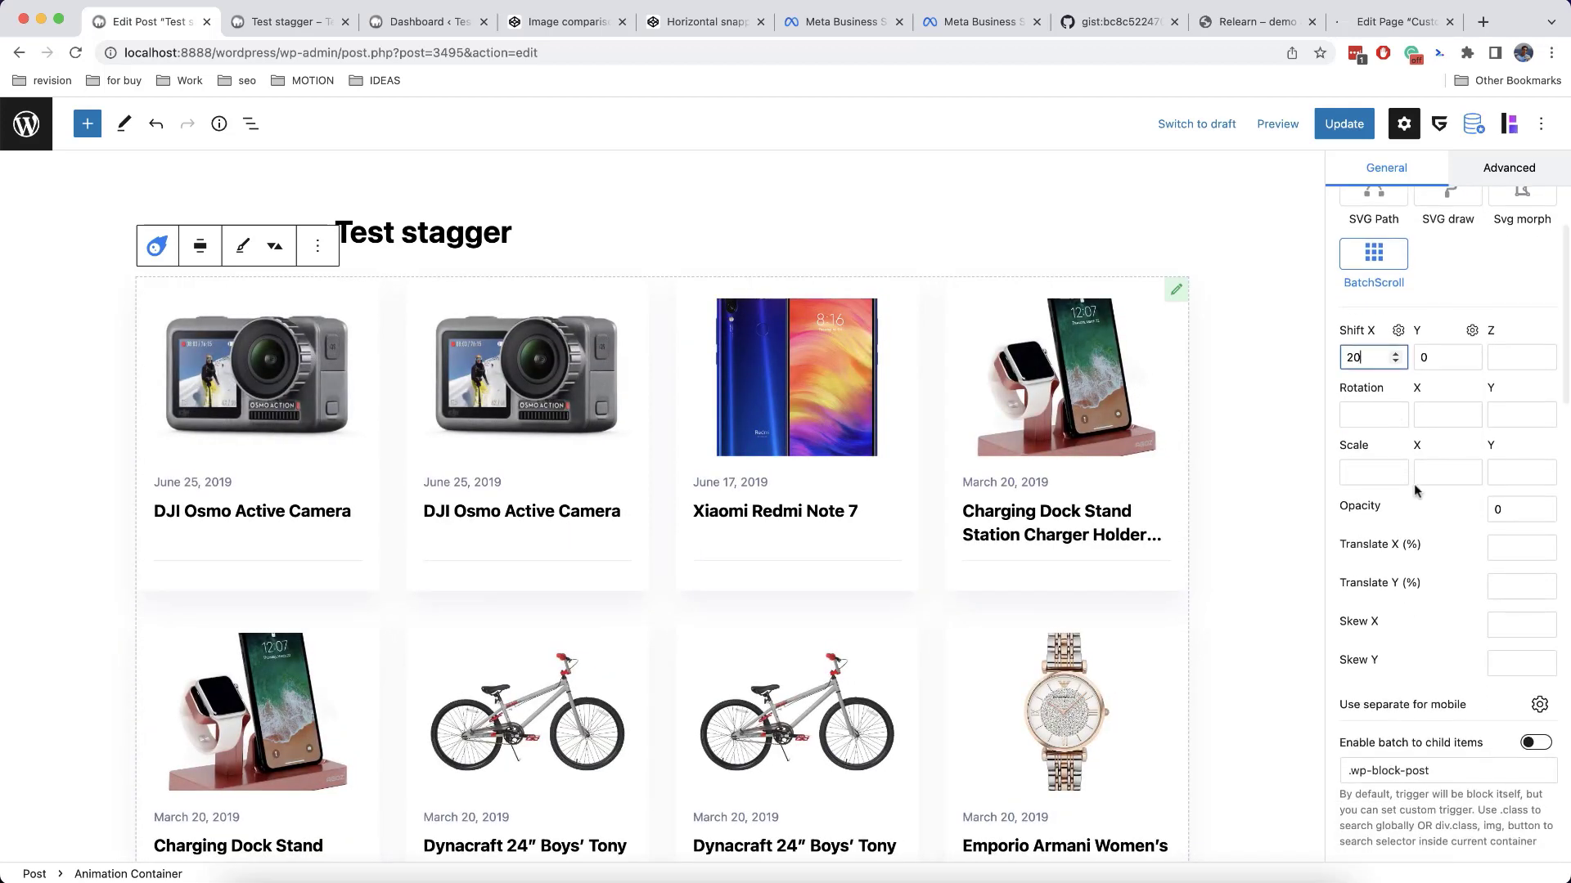
{"action": "scroll", "coordinate": [1444, 517], "scroll_direction": "down", "scroll_amount": 3}
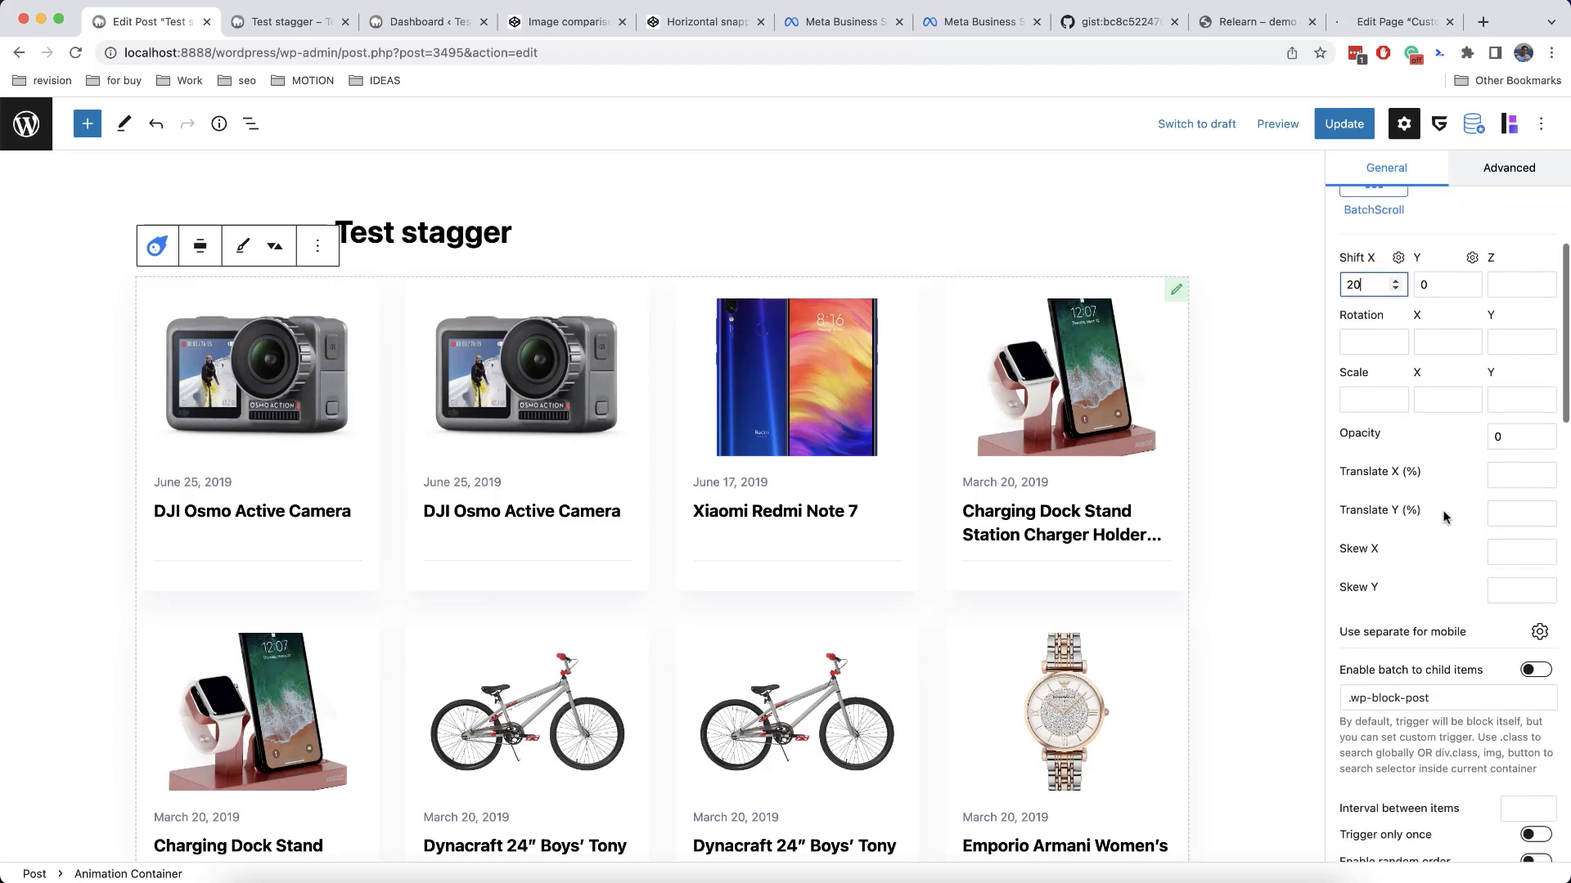
{"action": "scroll", "coordinate": [1444, 517], "scroll_direction": "up", "scroll_amount": 1}
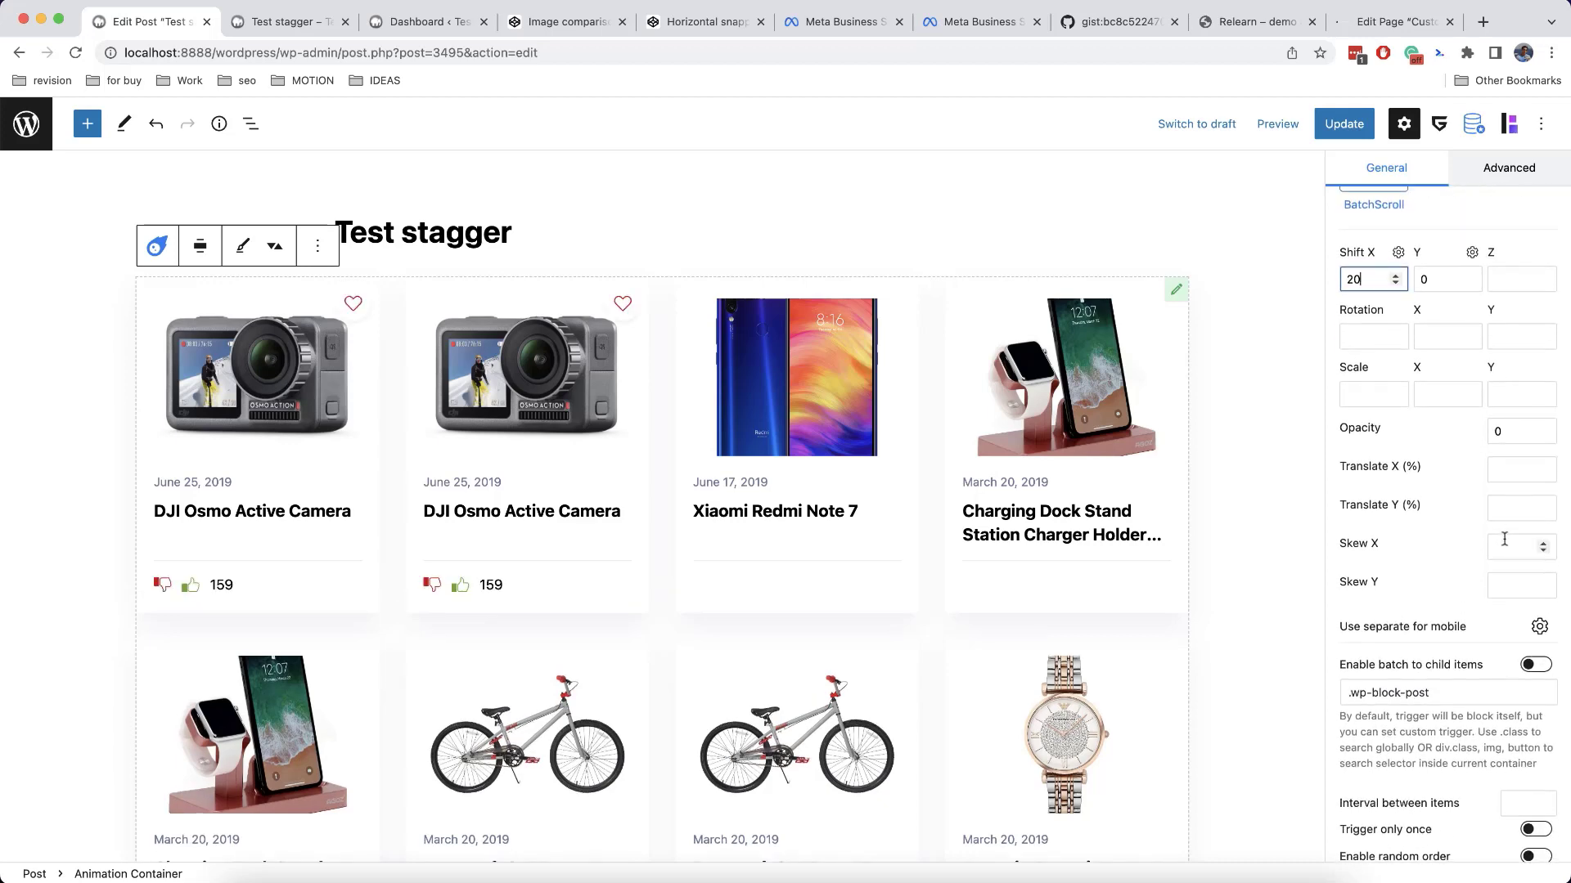
{"action": "left_click", "coordinate": [1510, 576]}
On the live Test stagger page, scroll to watch the product cards slide in.
{"action": "key", "text": "ctrl+Tab"}
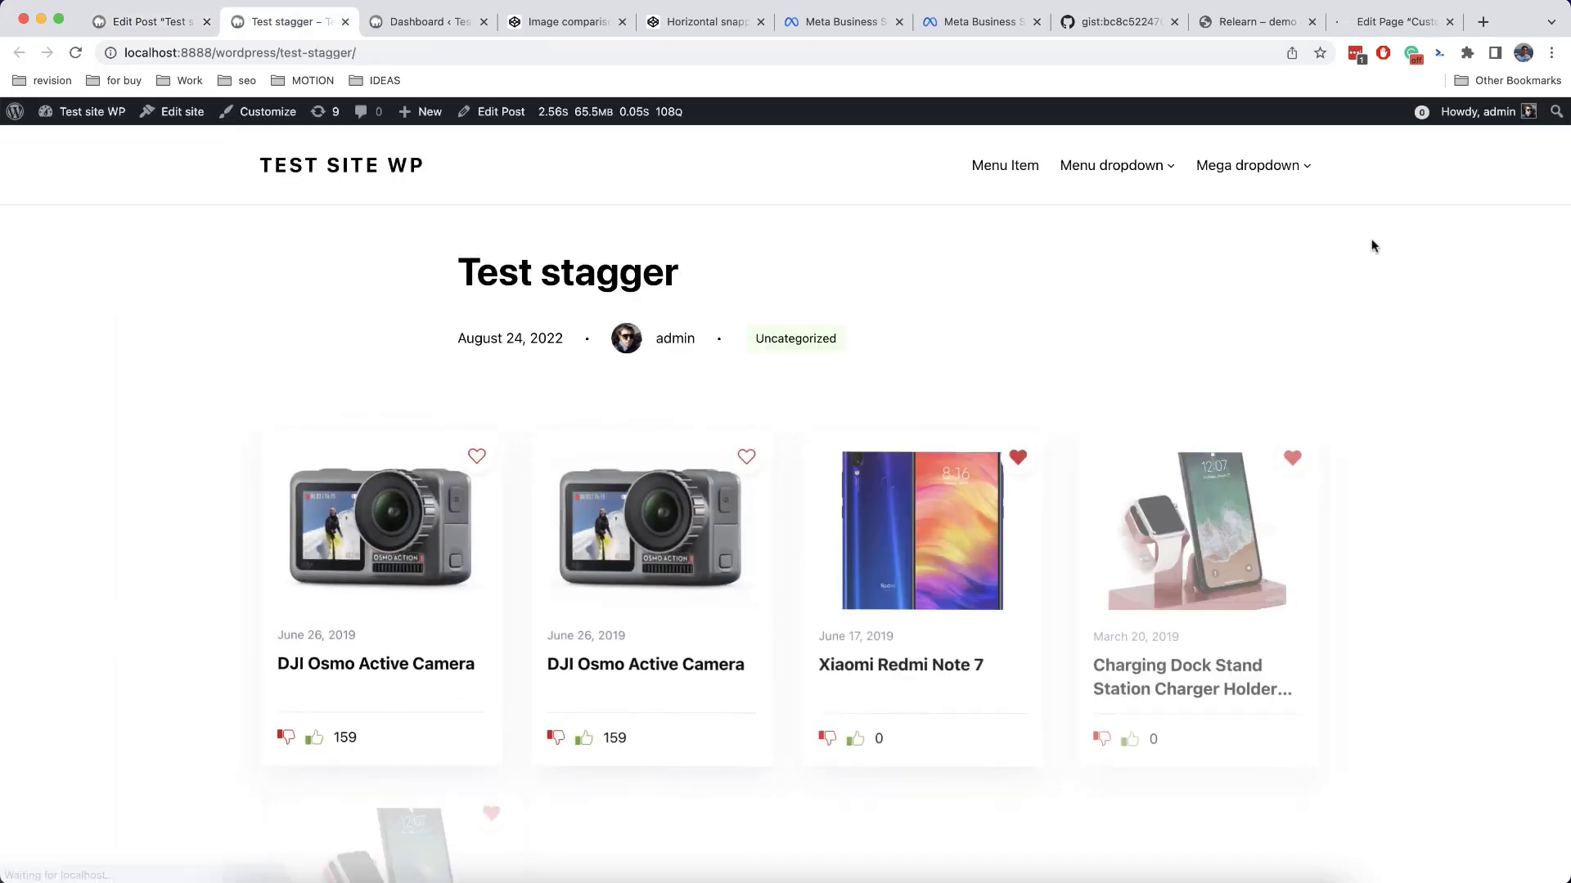
{"action": "scroll", "coordinate": [1373, 246], "scroll_direction": "down", "scroll_amount": 10}
{"action": "scroll", "coordinate": [1374, 247], "scroll_direction": "down", "scroll_amount": 5}
{"action": "scroll", "coordinate": [1373, 246], "scroll_direction": "up", "scroll_amount": 10}
{"action": "scroll", "coordinate": [1374, 246], "scroll_direction": "up", "scroll_amount": 2}
{"action": "scroll", "coordinate": [1374, 246], "scroll_direction": "down", "scroll_amount": 10}
{"action": "scroll", "coordinate": [1374, 246], "scroll_direction": "up", "scroll_amount": 12}
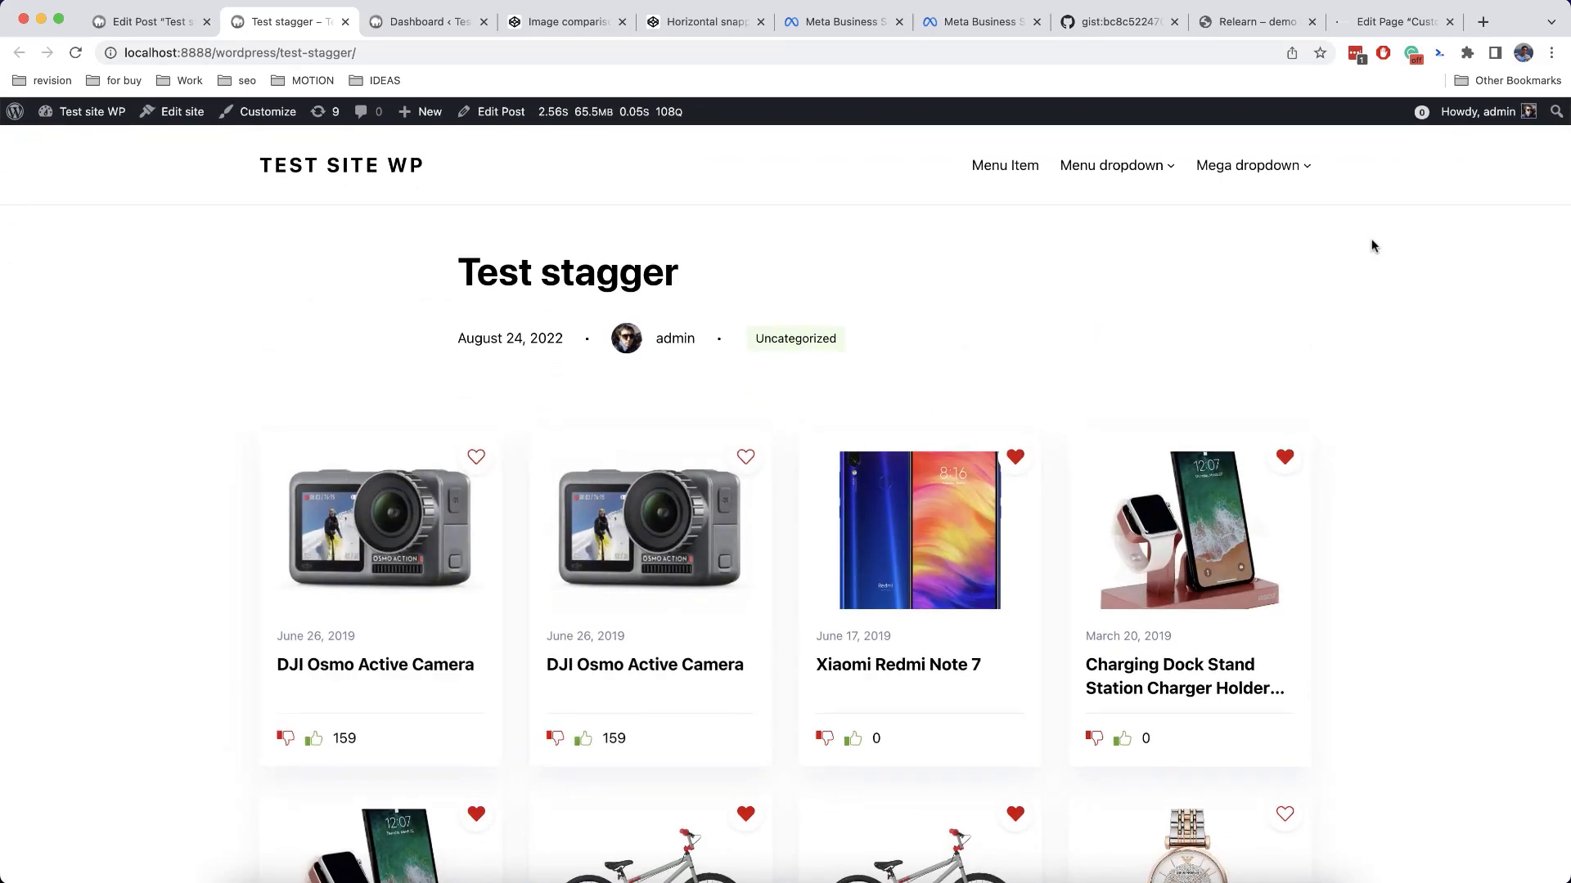
{"action": "scroll", "coordinate": [1373, 247], "scroll_direction": "down", "scroll_amount": 10}
{"action": "scroll", "coordinate": [1373, 247], "scroll_direction": "up", "scroll_amount": 10}
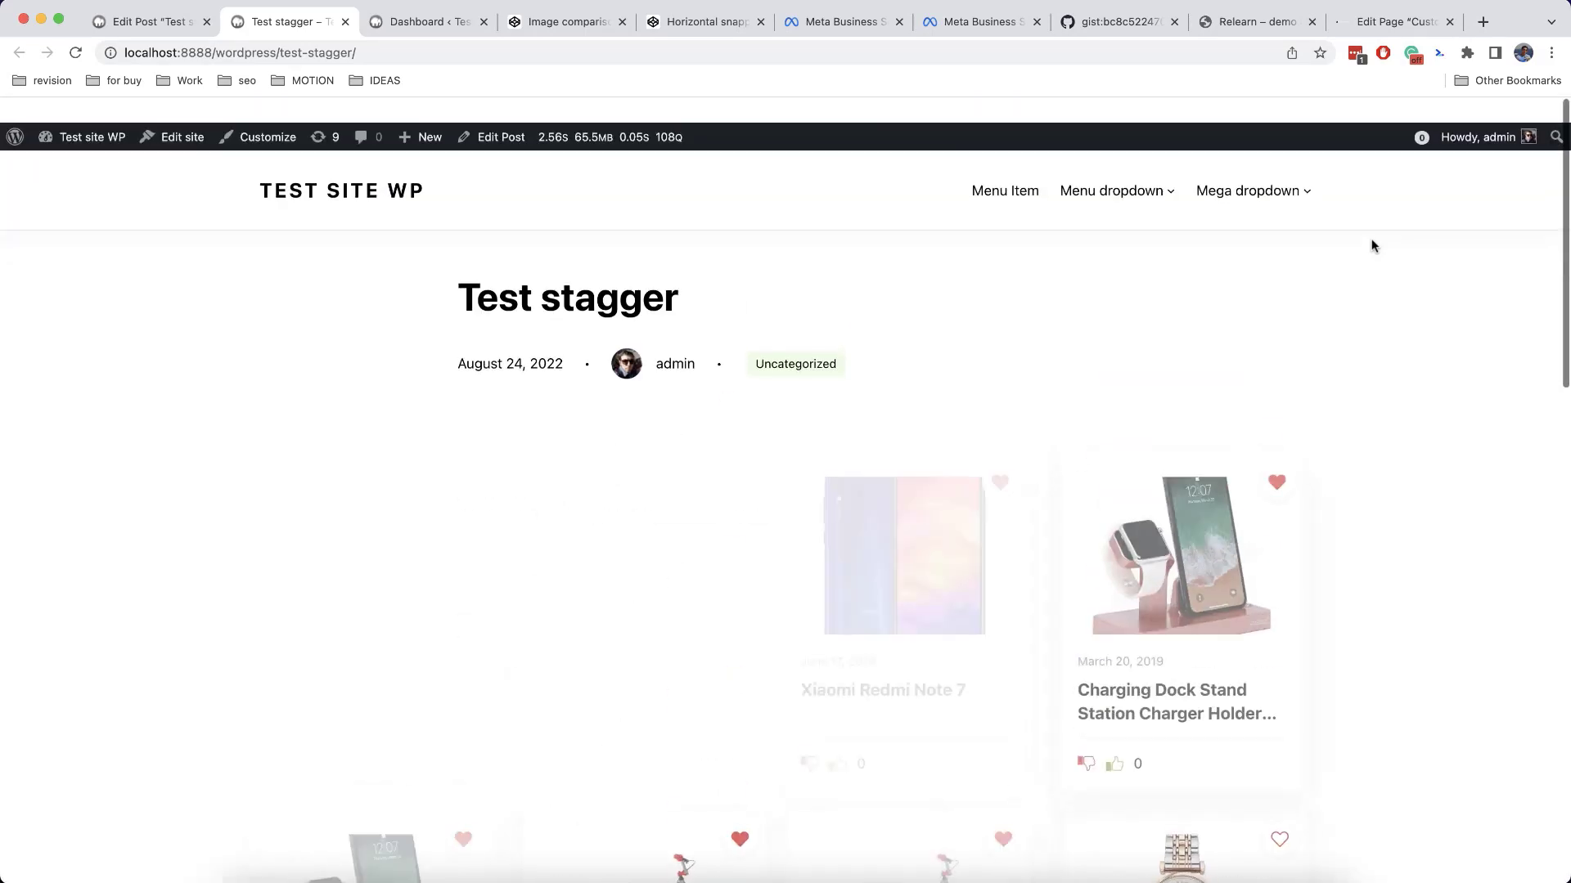
Reload the page, watch the cards animate again, and return to the post editor.
{"action": "key", "text": "super+r"}
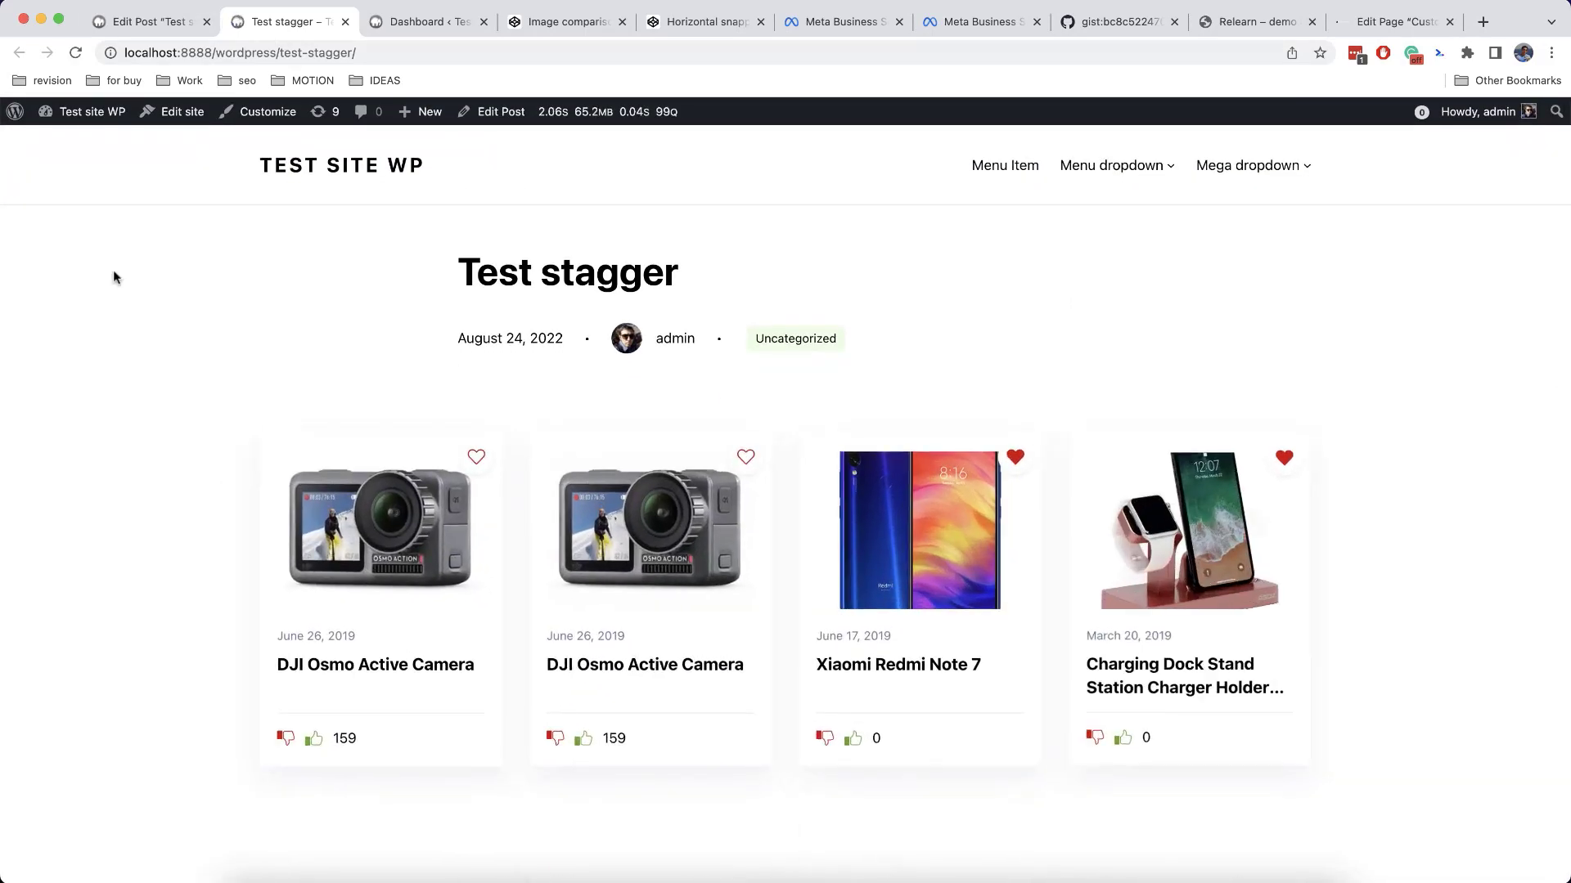
{"action": "scroll", "coordinate": [114, 273], "scroll_direction": "down", "scroll_amount": 7}
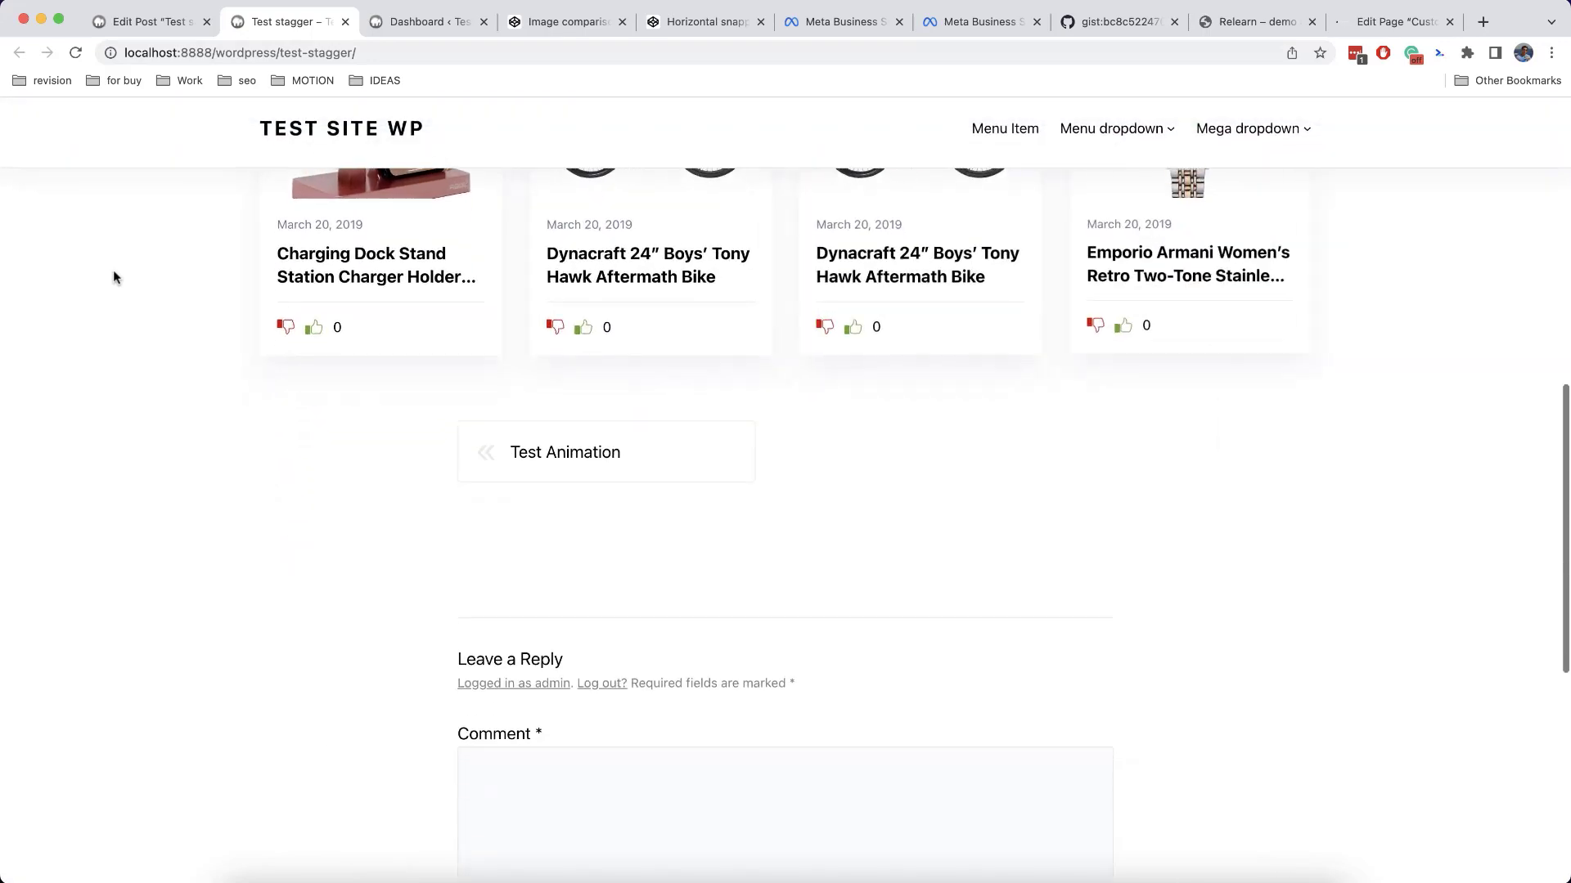
{"action": "scroll", "coordinate": [113, 277], "scroll_direction": "up", "scroll_amount": 8}
{"action": "scroll", "coordinate": [112, 276], "scroll_direction": "down", "scroll_amount": 6}
{"action": "scroll", "coordinate": [113, 277], "scroll_direction": "up", "scroll_amount": 4}
{"action": "scroll", "coordinate": [115, 277], "scroll_direction": "up", "scroll_amount": 4}
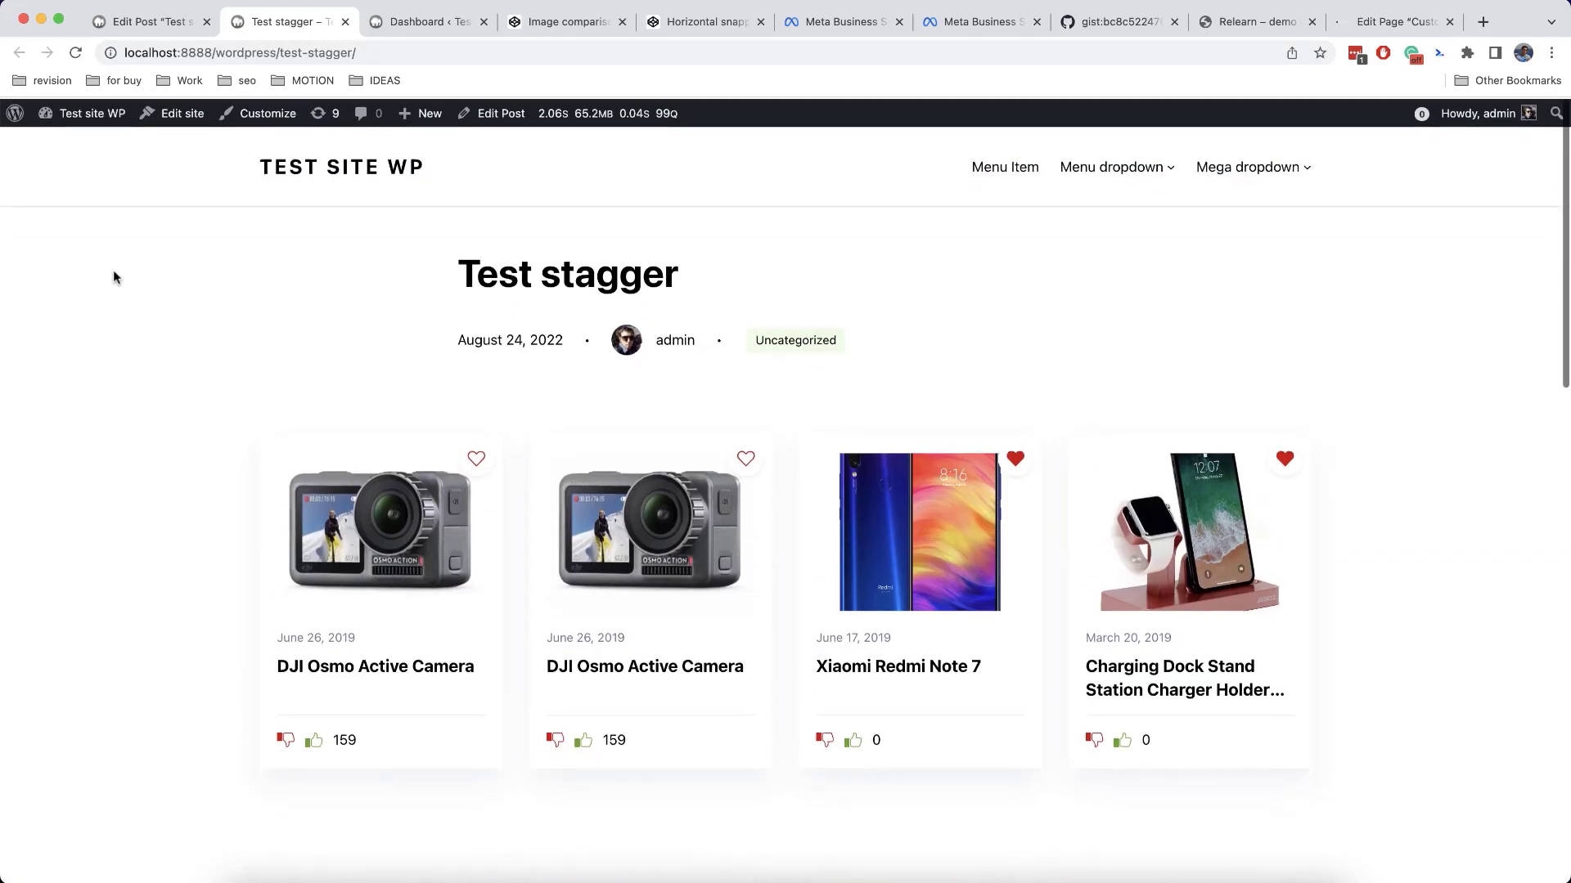
{"action": "scroll", "coordinate": [115, 277], "scroll_direction": "down", "scroll_amount": 6}
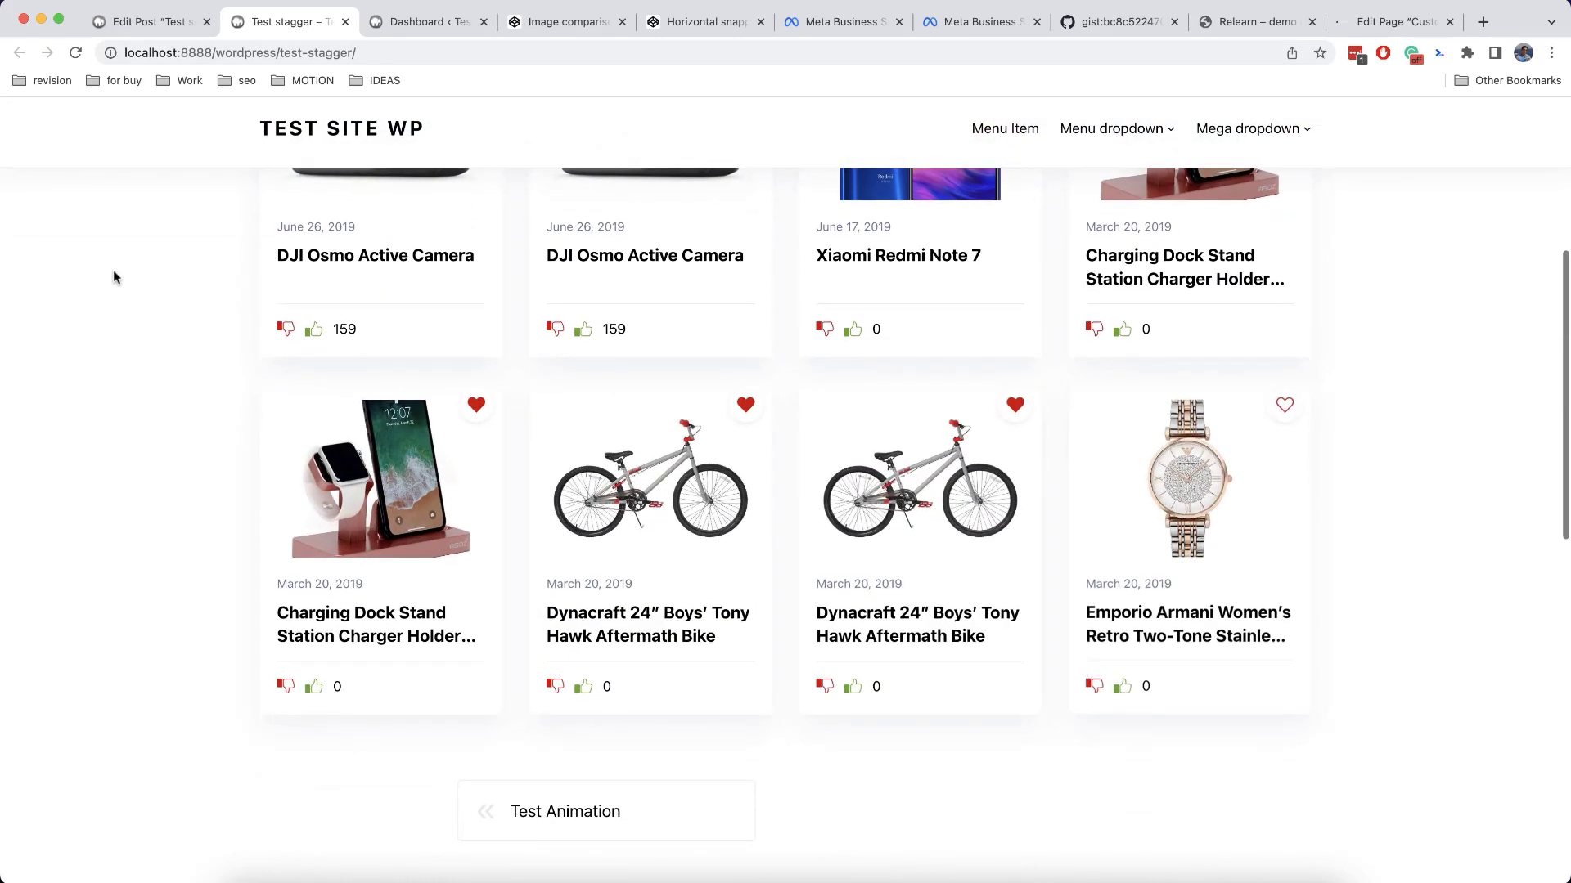
{"action": "key", "text": "ctrl+shift+Tab"}
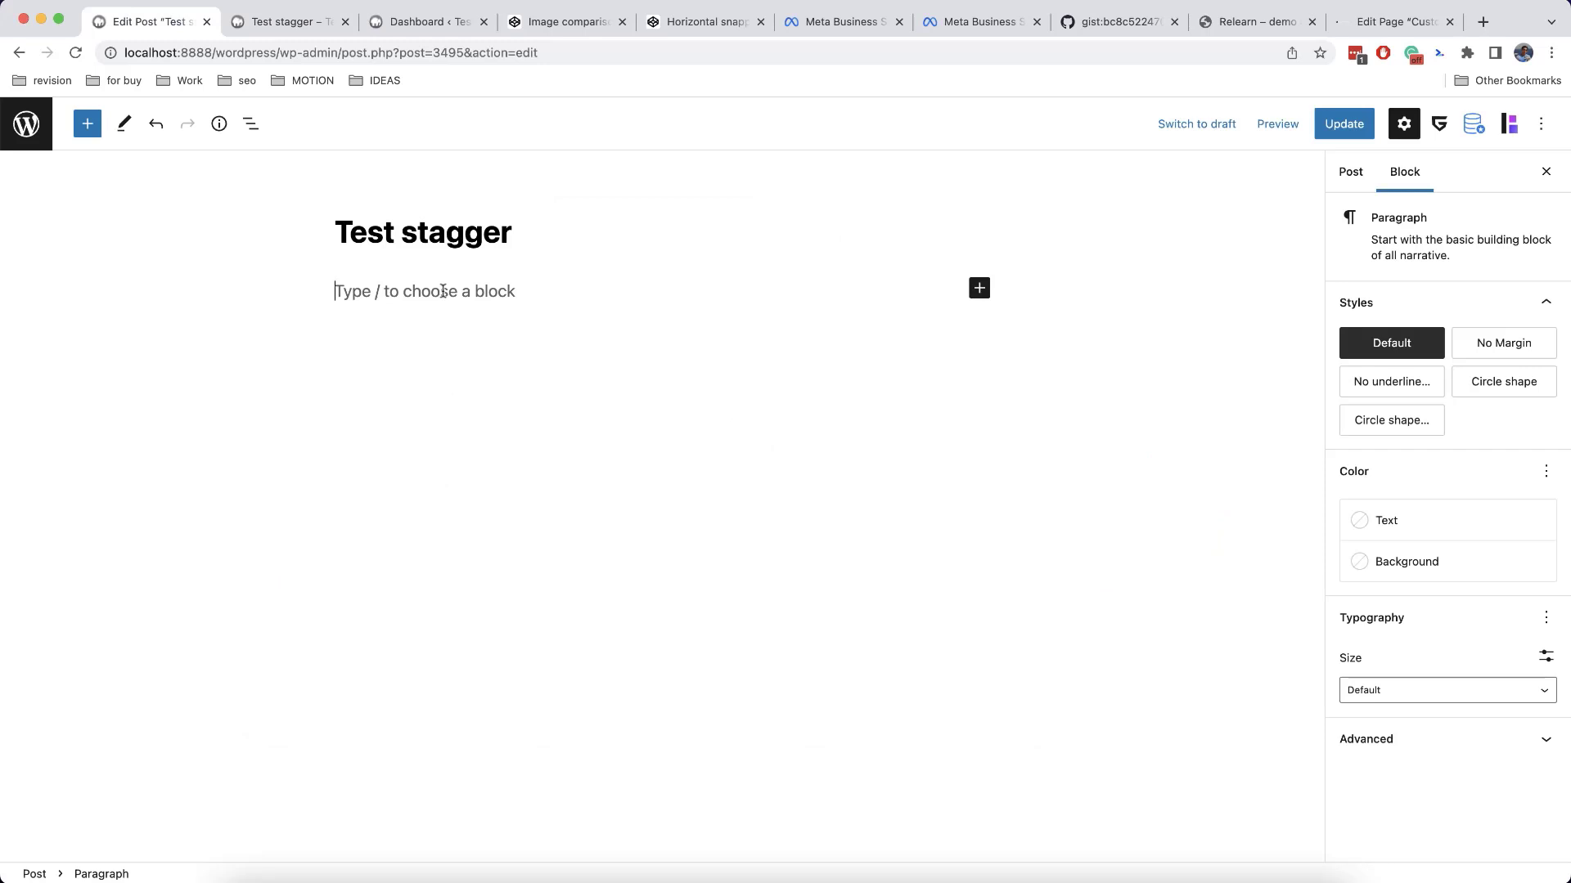
Insert an Advanced Heading block using the /head shortcut.
{"action": "type", "text": "/head"}
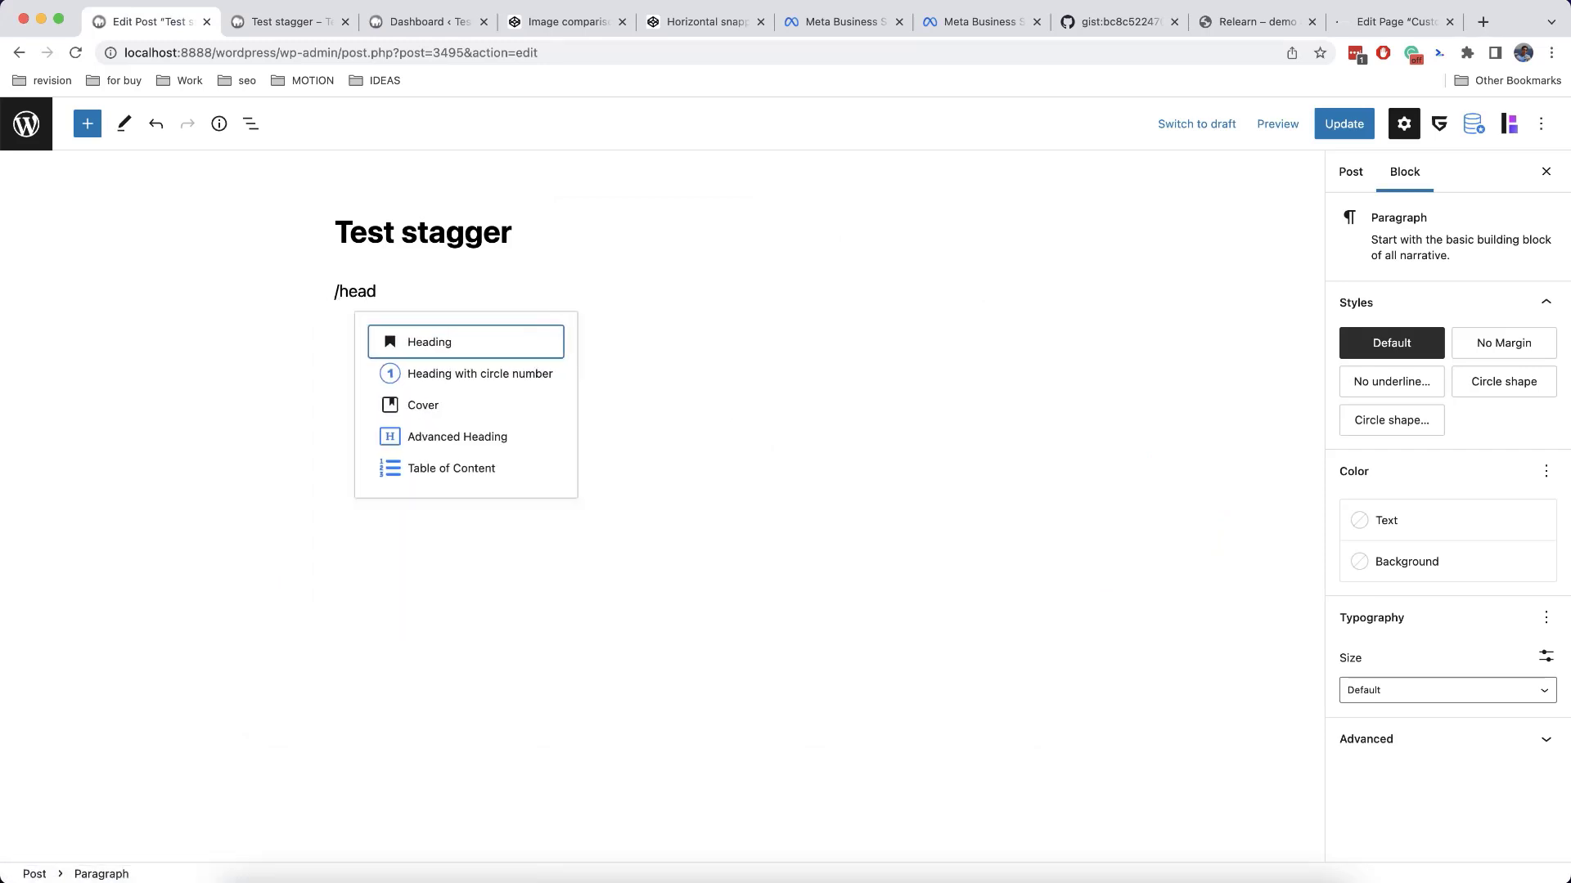
{"action": "key", "text": "Down"}
{"action": "key", "text": "Down"}
{"action": "key", "text": "Down"}
{"action": "key", "text": "Return"}
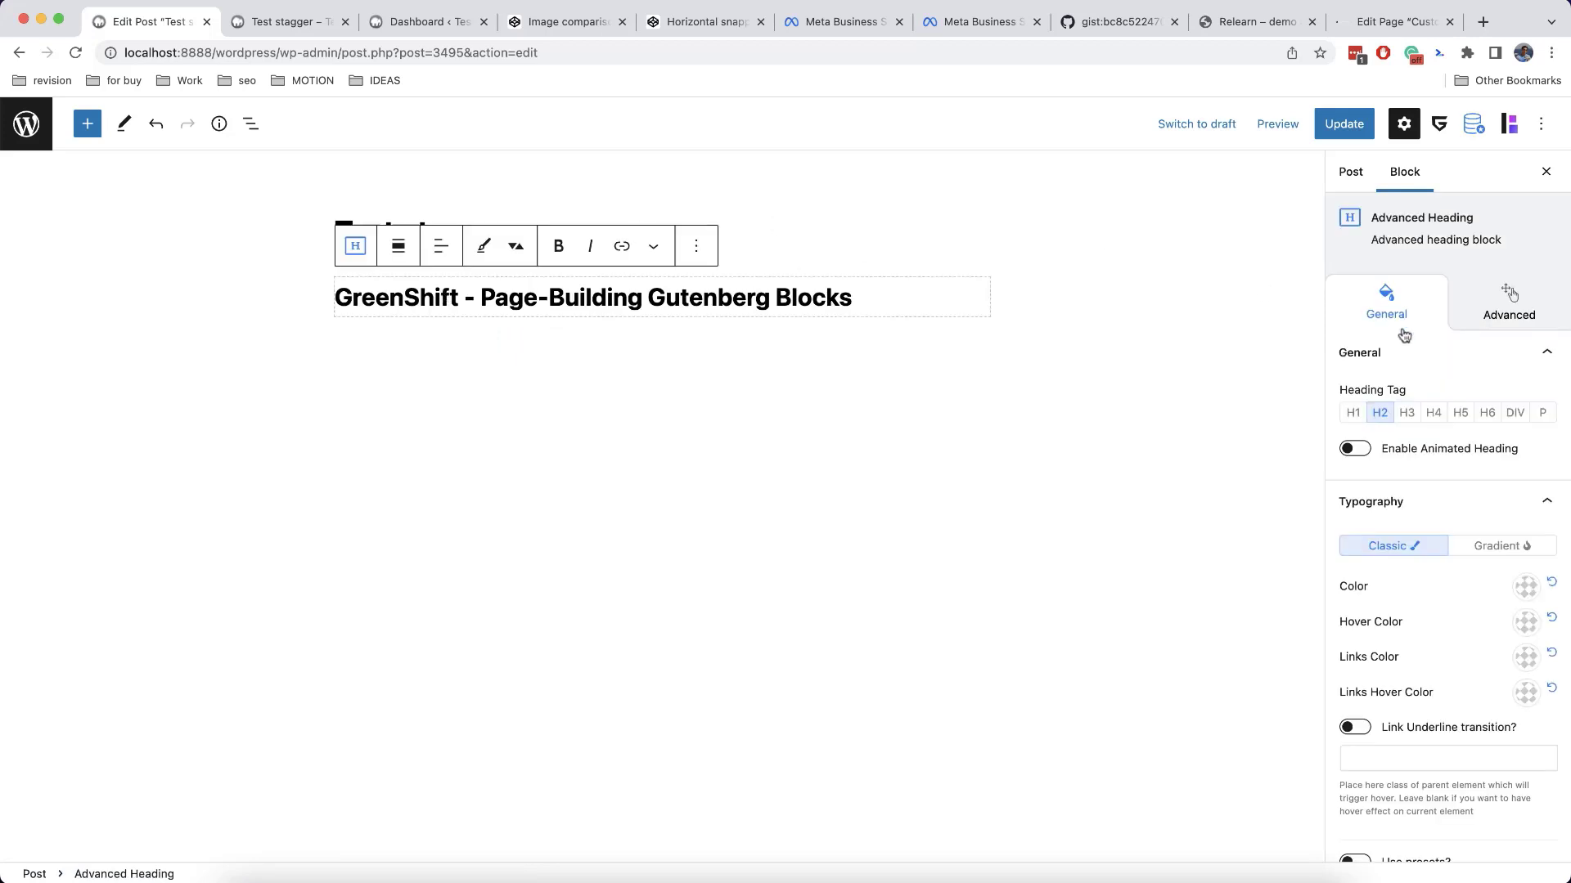
Enable GSAP on the heading and transform it into an Animation Container.
{"action": "left_click", "coordinate": [1496, 319]}
{"action": "scroll", "coordinate": [1472, 396], "scroll_direction": "down", "scroll_amount": 1}
{"action": "left_click", "coordinate": [1355, 613]}
{"action": "scroll", "coordinate": [1455, 595], "scroll_direction": "down", "scroll_amount": 3}
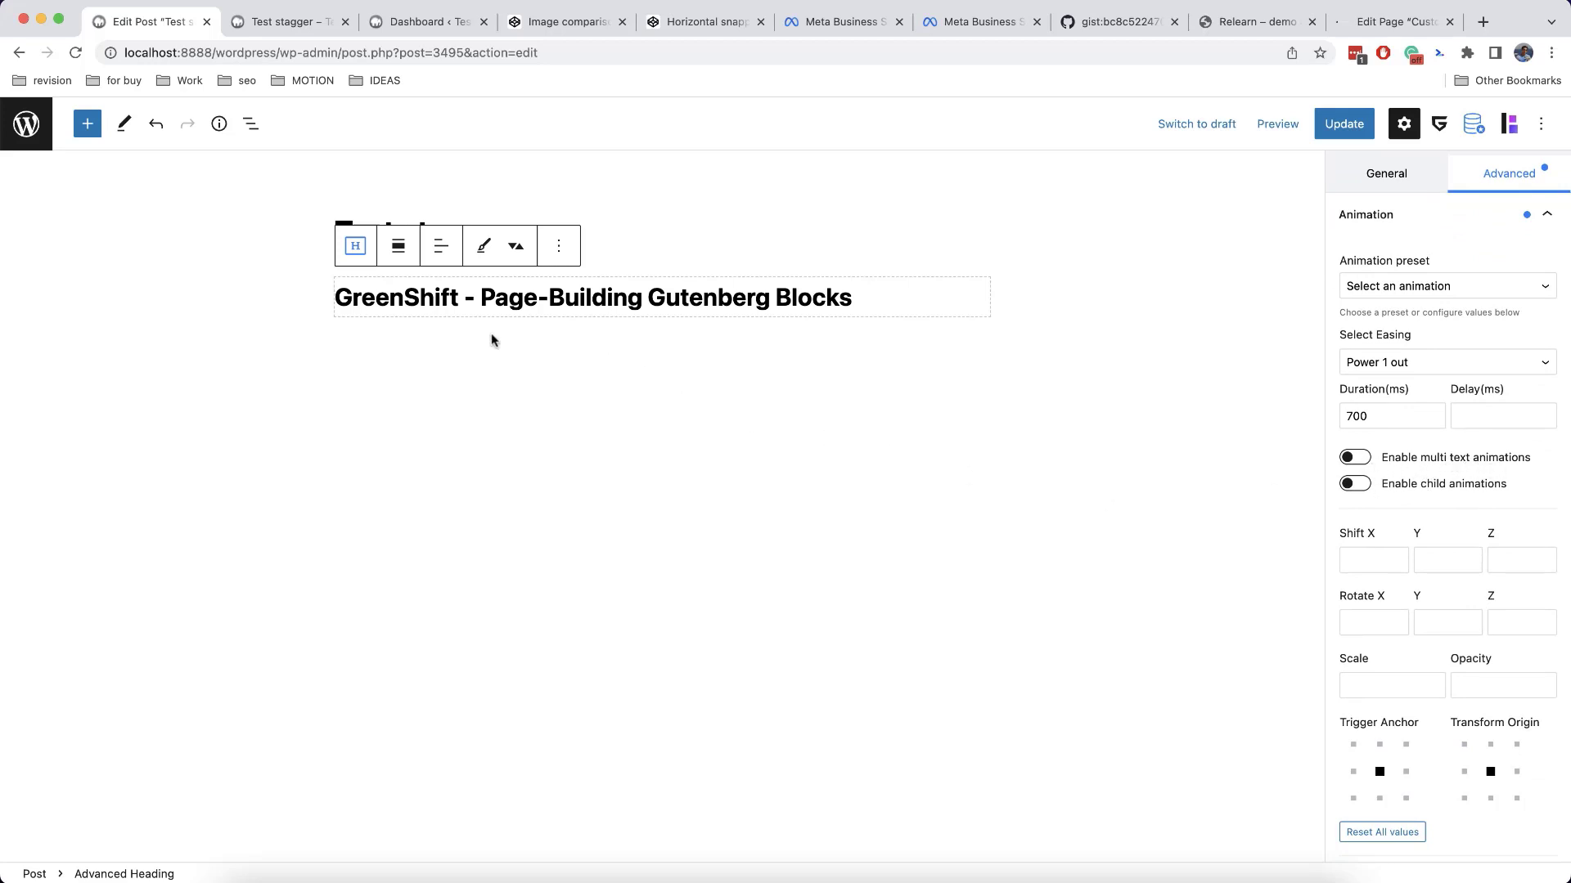
{"action": "left_click", "coordinate": [359, 247]}
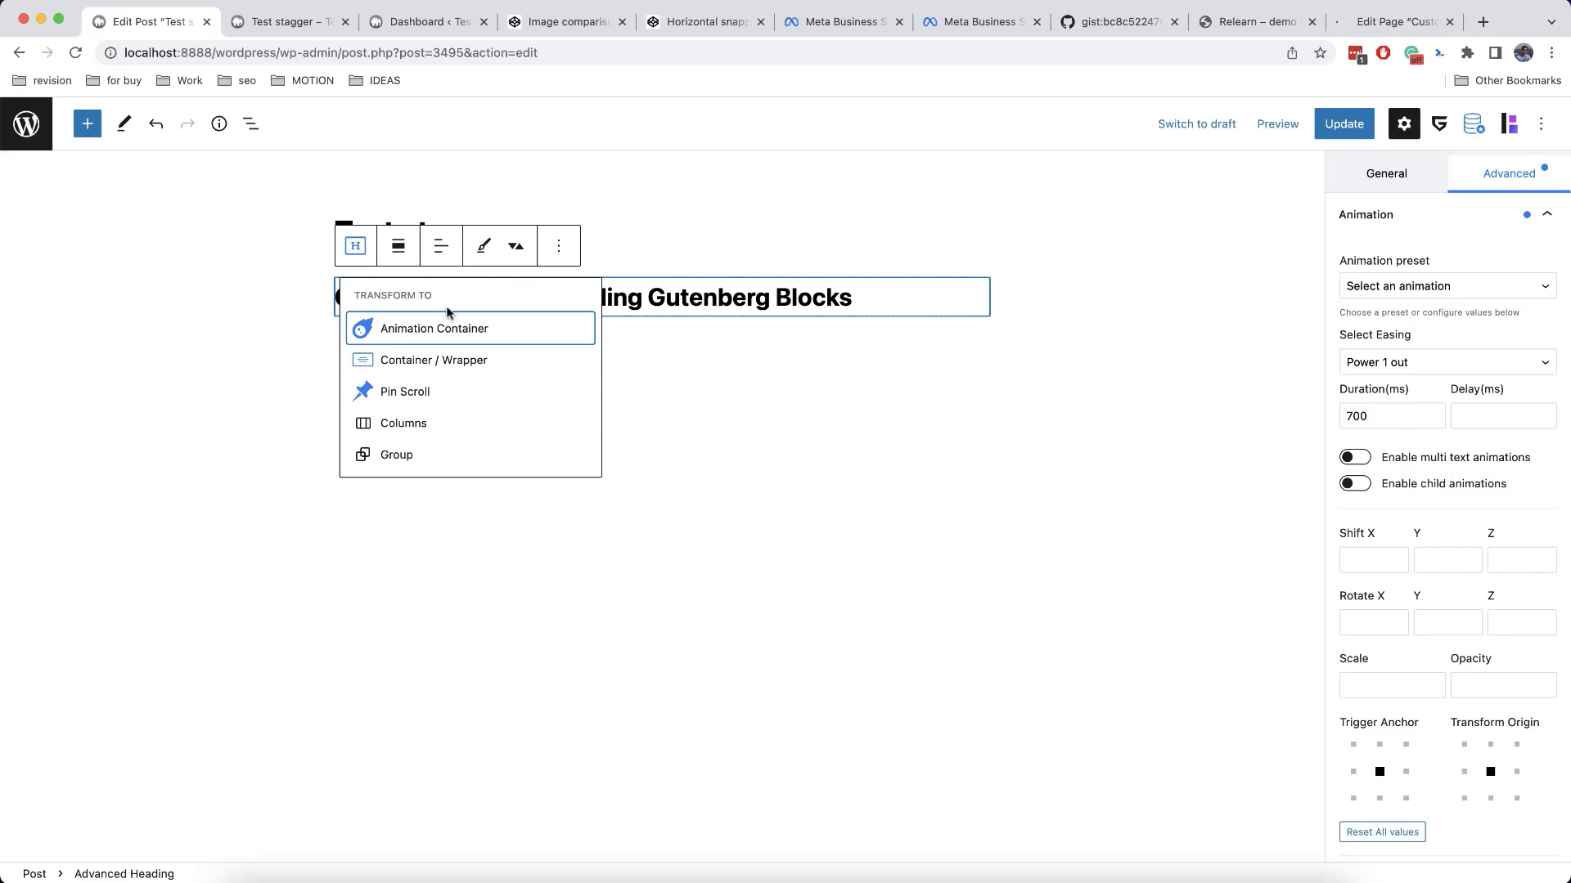
{"action": "left_click", "coordinate": [428, 331]}
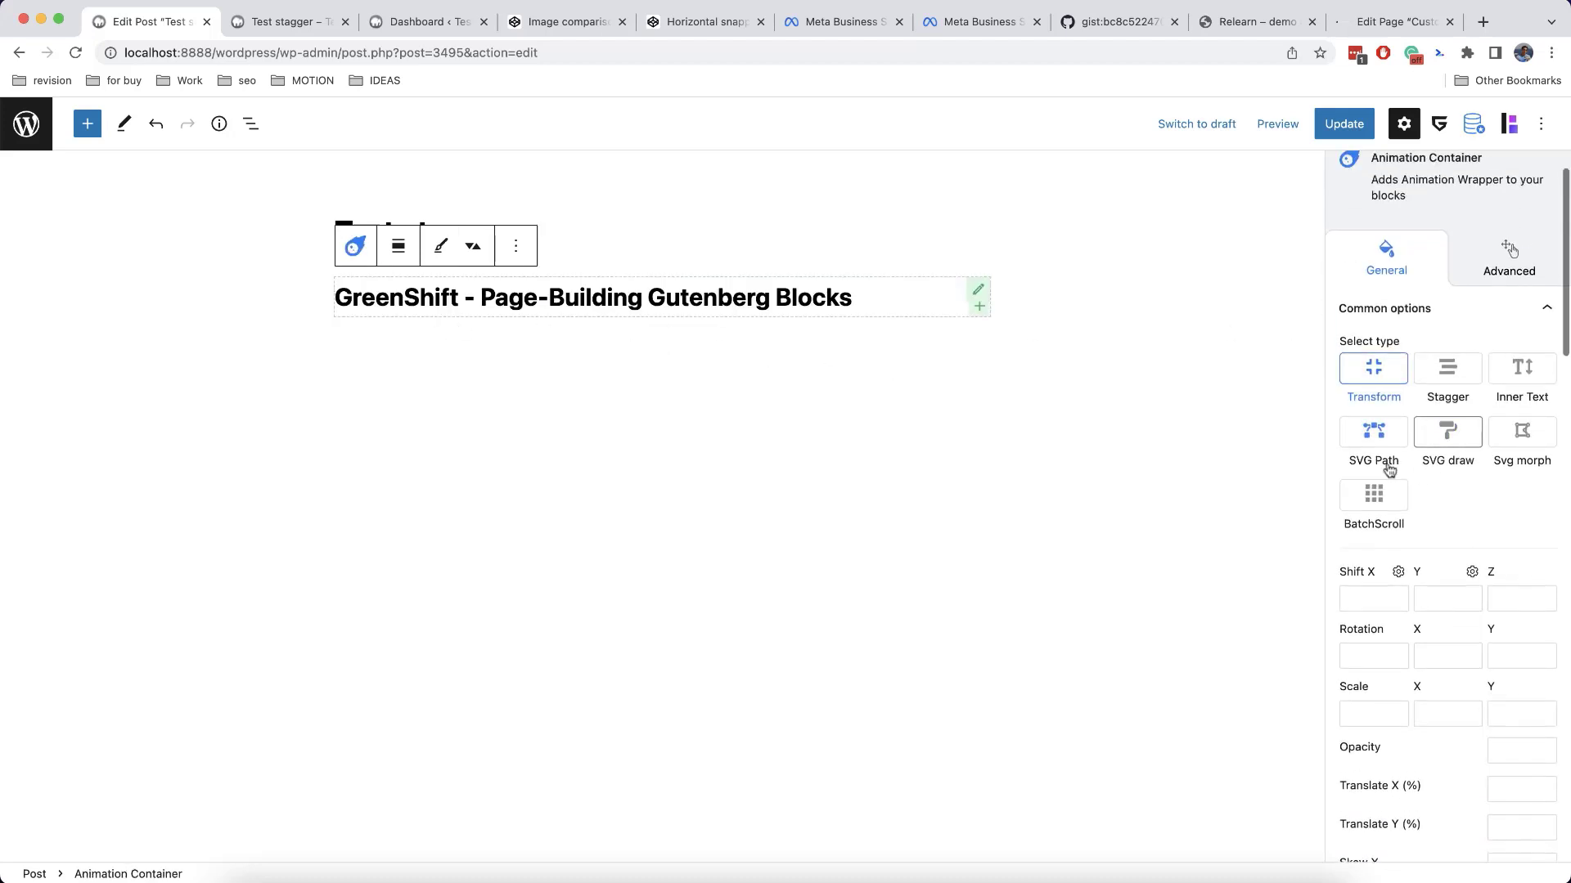
Switch the animation type to Inner Text and set the text break type to Words.
{"action": "left_click", "coordinate": [1526, 379]}
{"action": "scroll", "coordinate": [1529, 501], "scroll_direction": "down", "scroll_amount": 3}
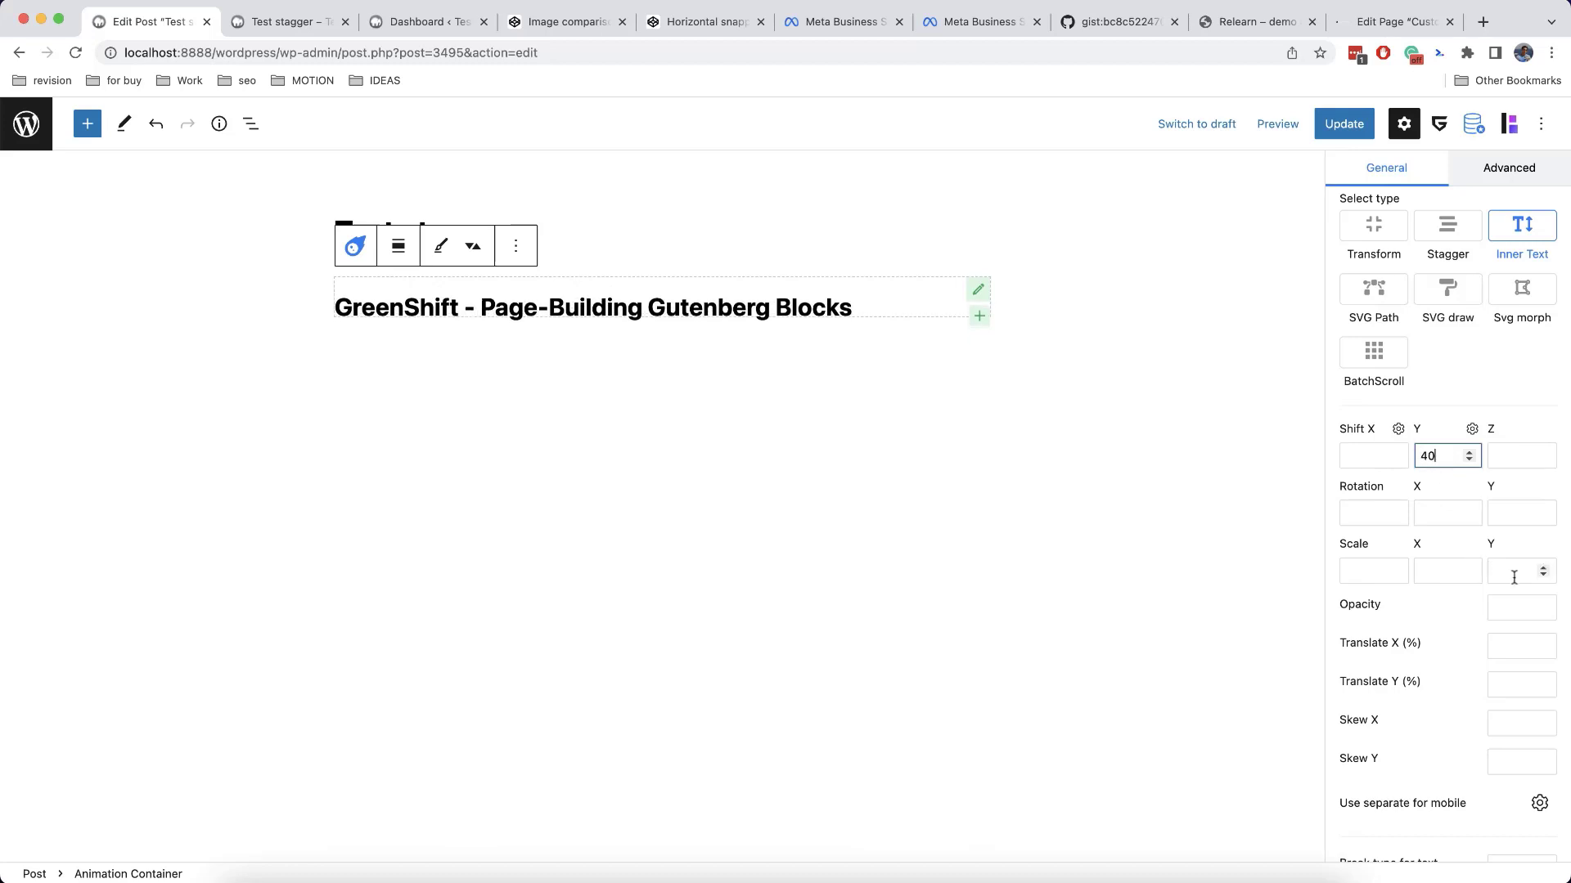
{"action": "scroll", "coordinate": [1472, 556], "scroll_direction": "down", "scroll_amount": 3}
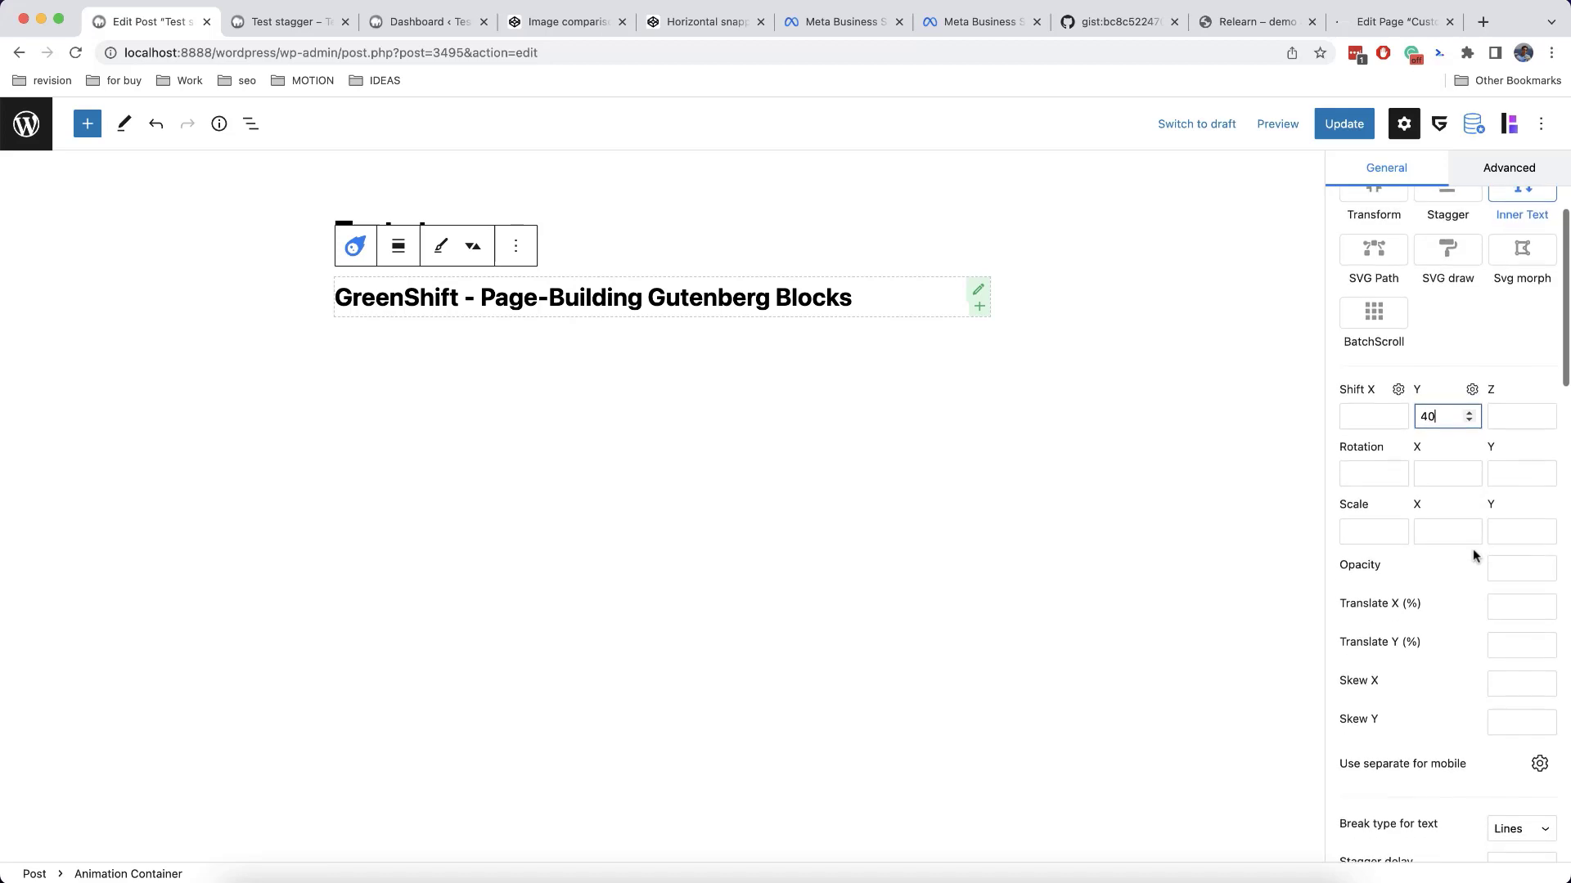
{"action": "scroll", "coordinate": [1424, 573], "scroll_direction": "down", "scroll_amount": 5}
{"action": "left_click", "coordinate": [1515, 545]}
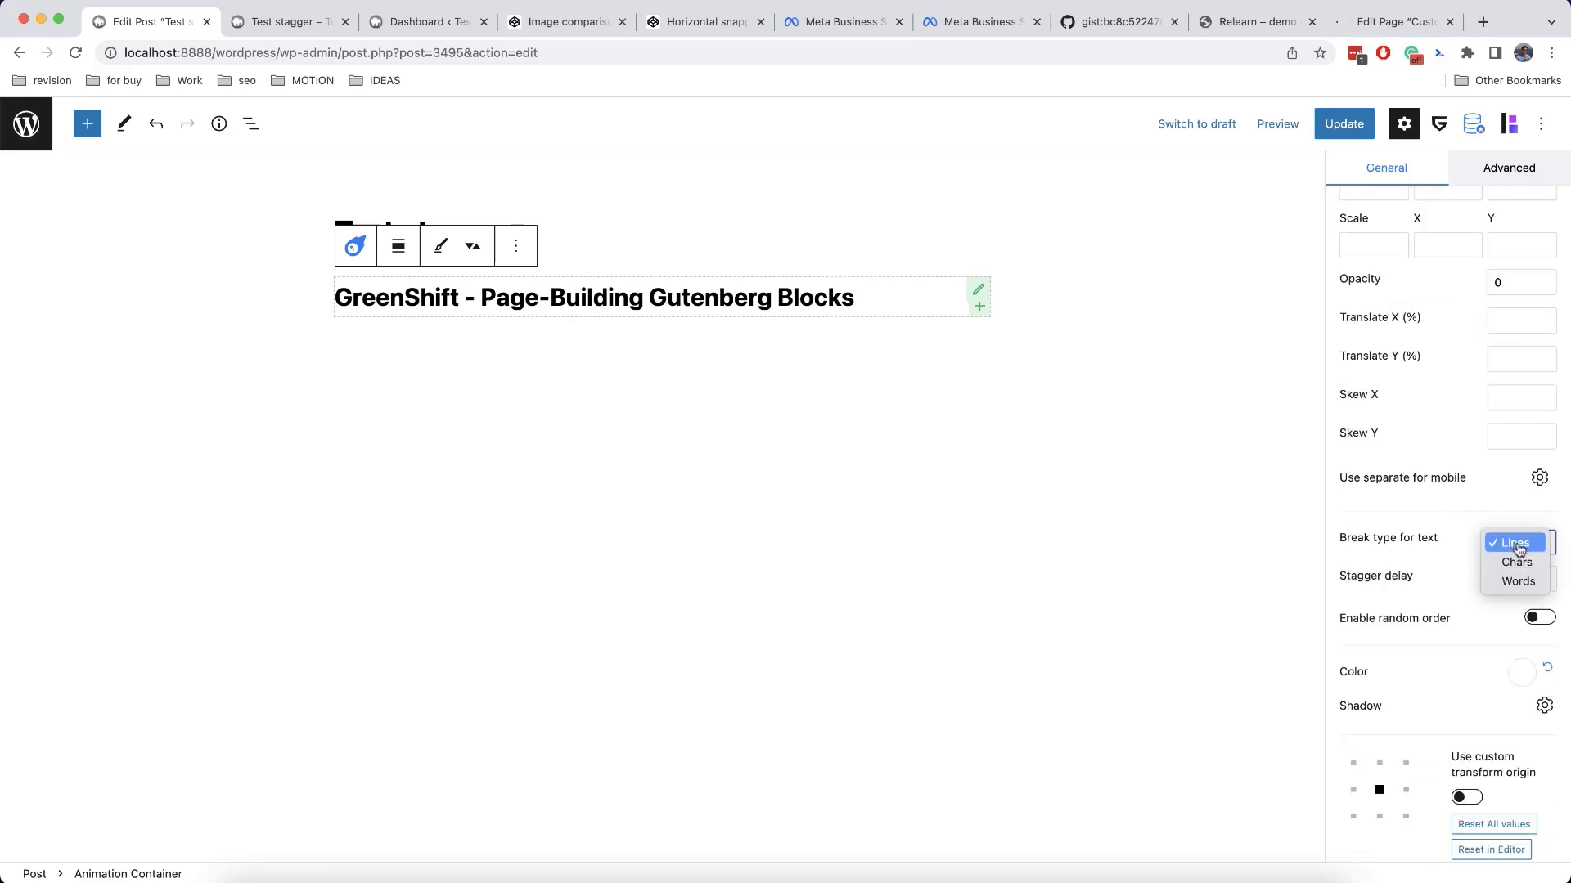
{"action": "left_click", "coordinate": [1523, 582]}
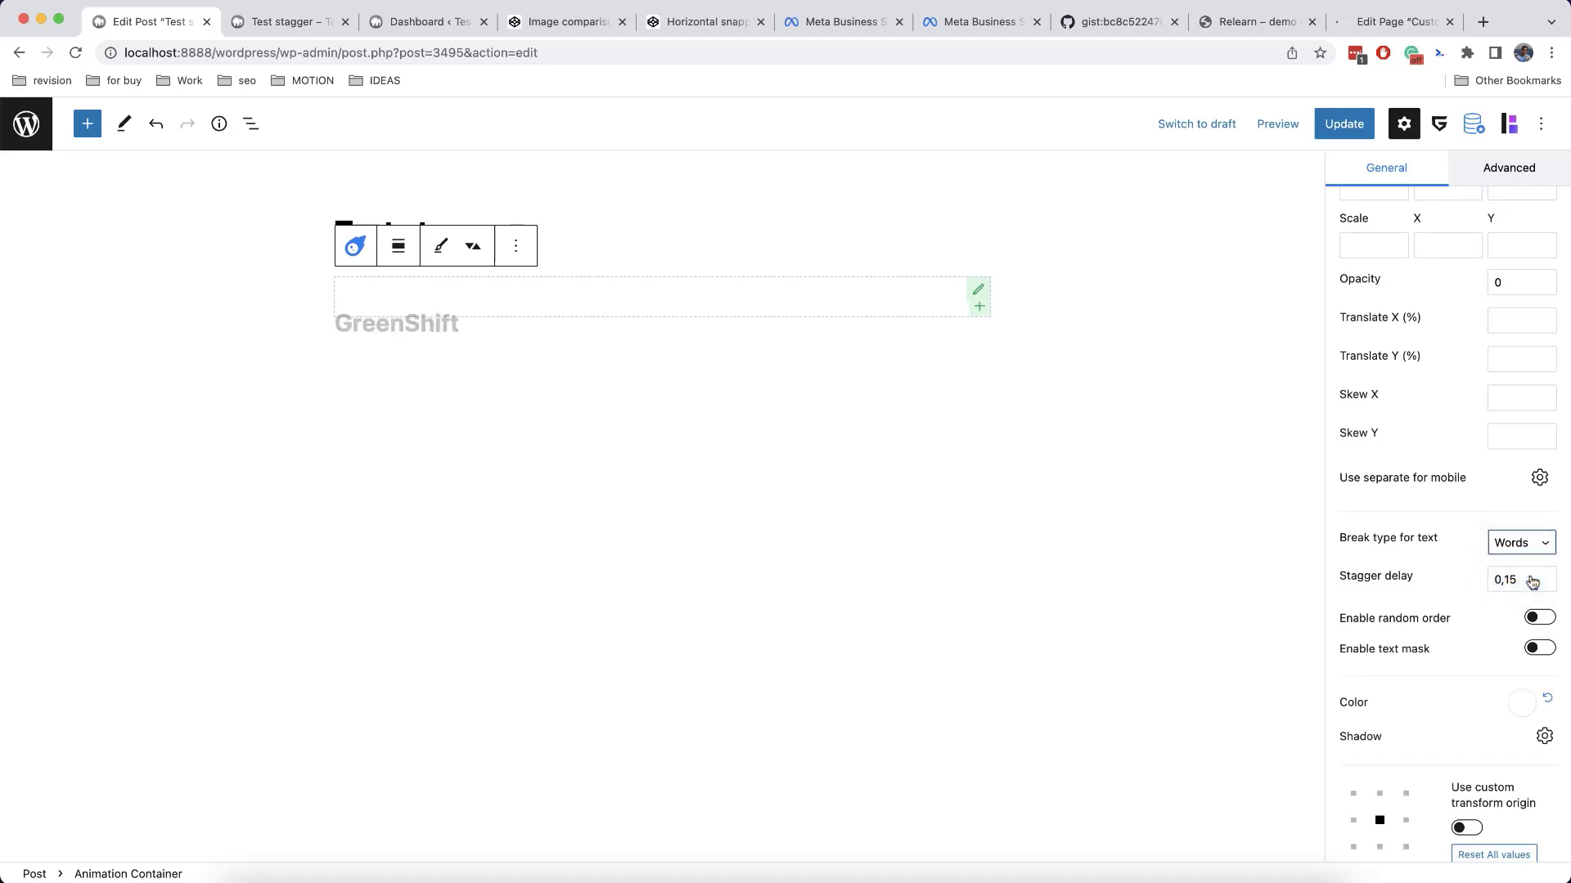
Enable the text mask and raise Shift Y to 36.
{"action": "scroll", "coordinate": [1472, 605], "scroll_direction": "down", "scroll_amount": 2}
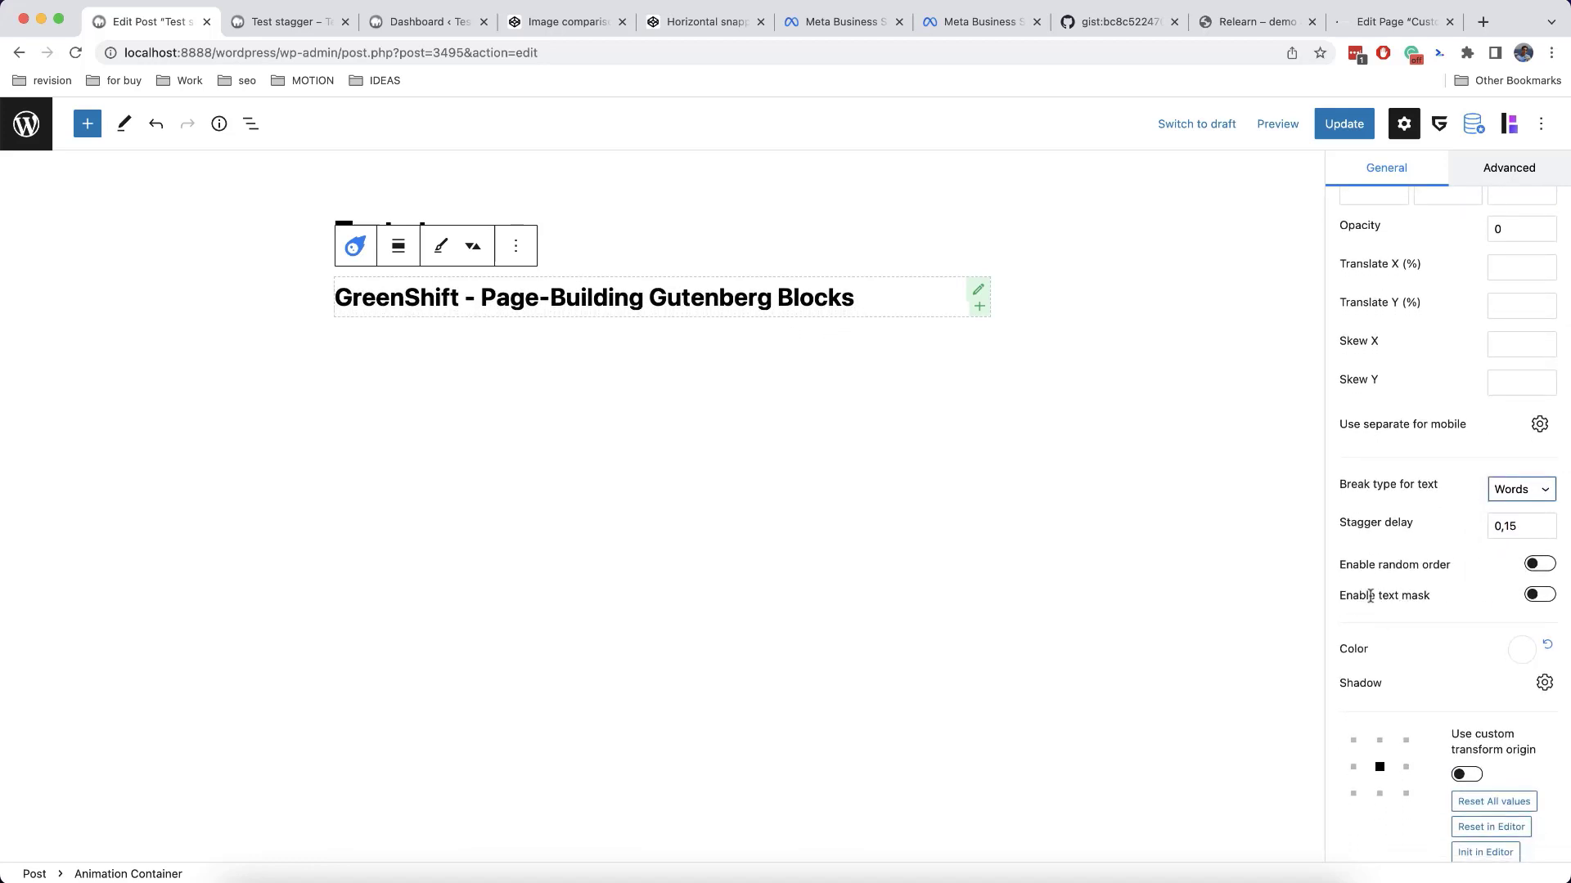
{"action": "scroll", "coordinate": [1514, 601], "scroll_direction": "down", "scroll_amount": 1}
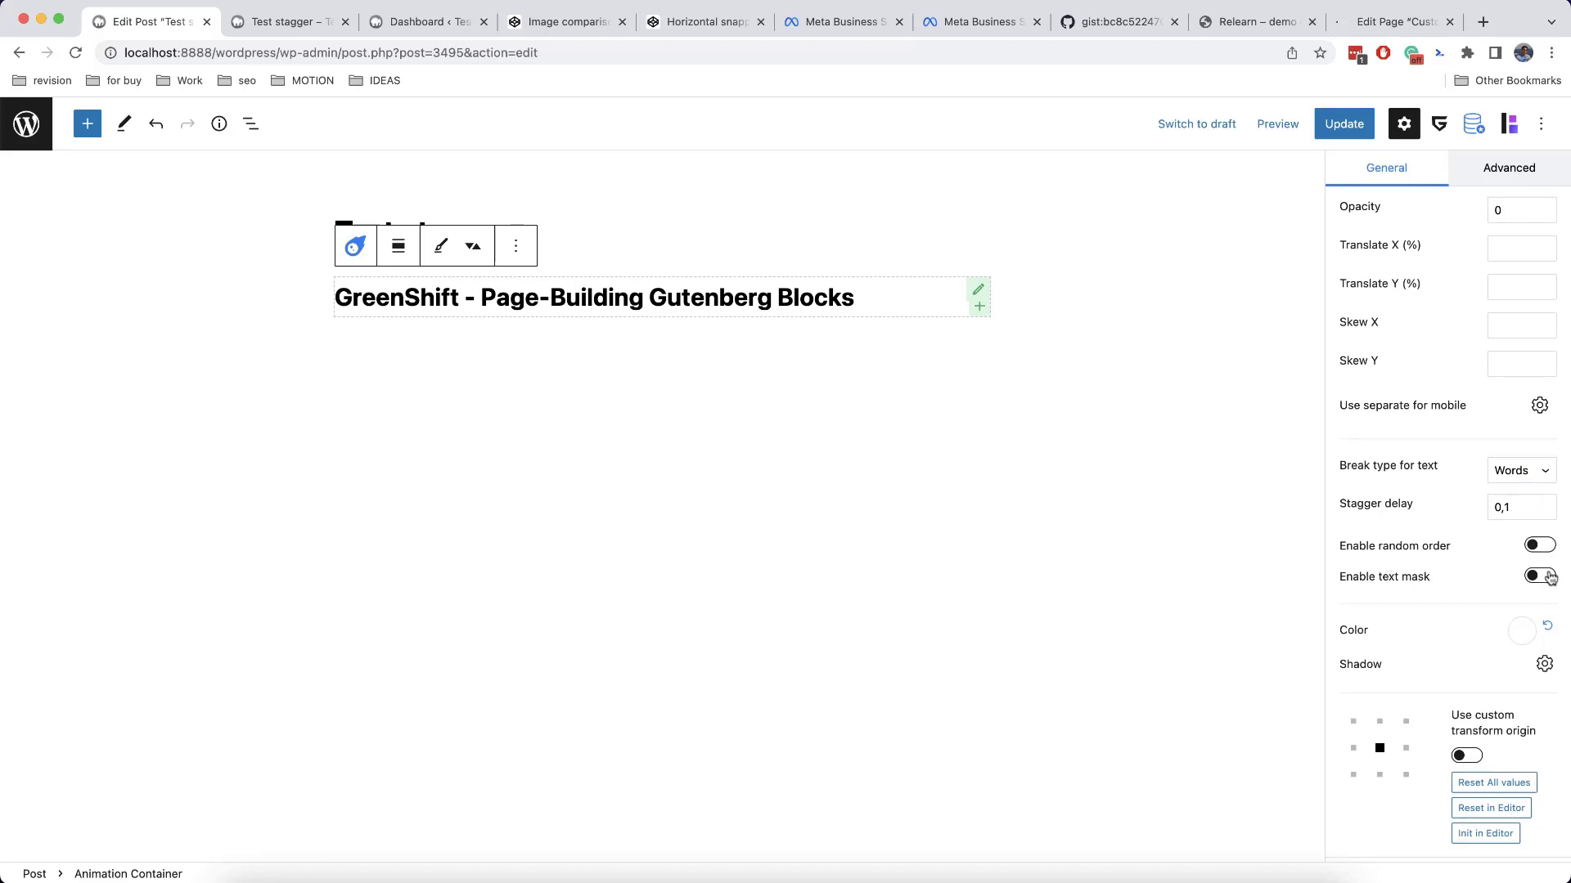
{"action": "left_click", "coordinate": [1544, 577]}
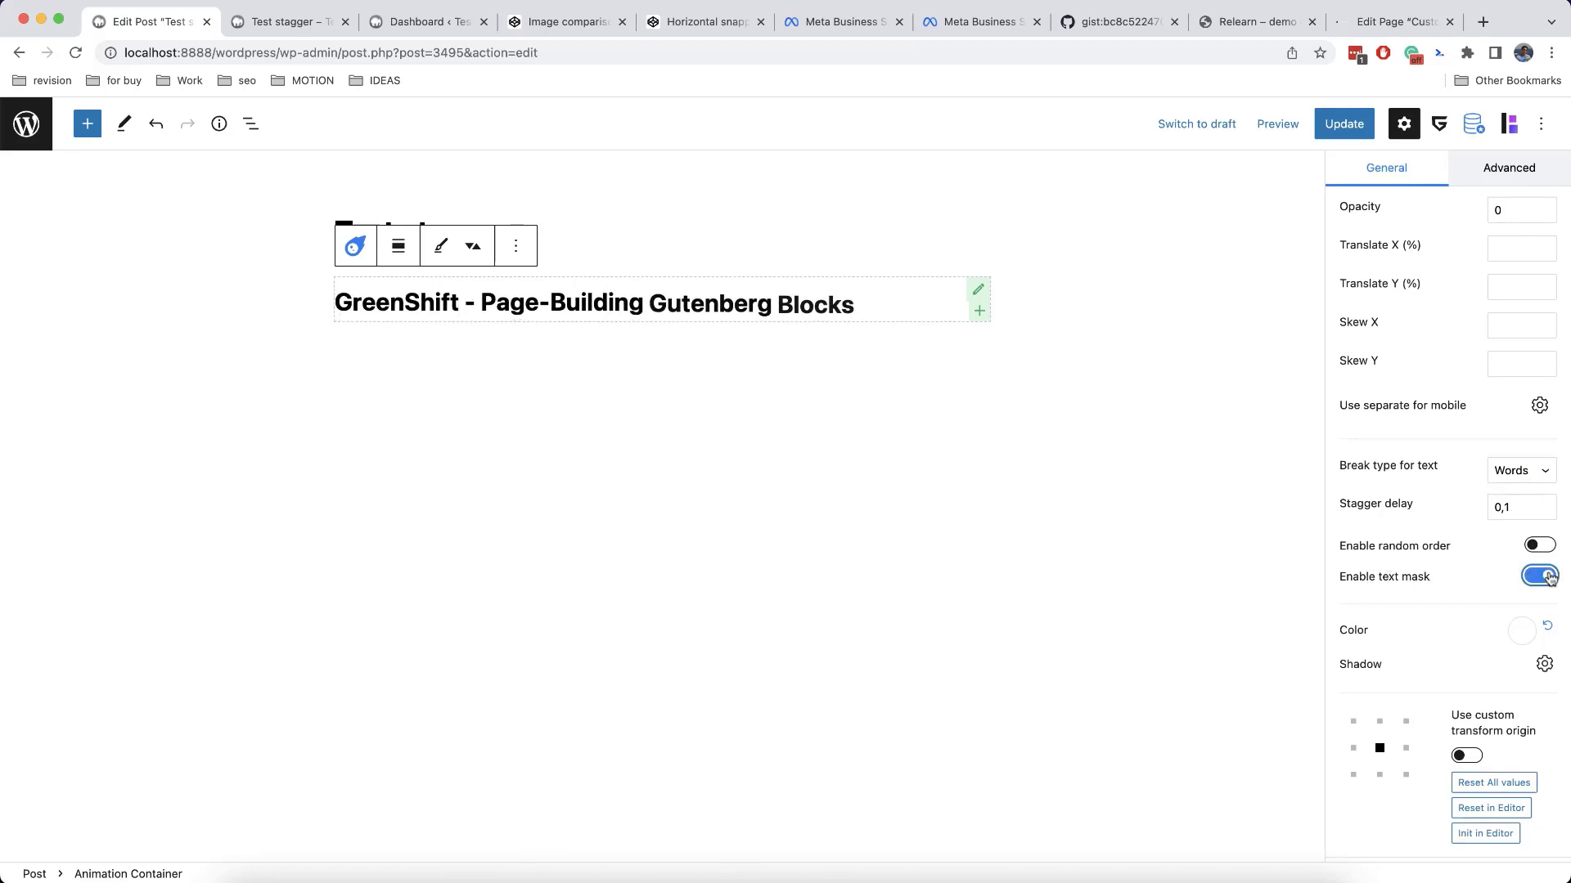
{"action": "scroll", "coordinate": [1448, 571], "scroll_direction": "up", "scroll_amount": 10}
{"action": "scroll", "coordinate": [1464, 597], "scroll_direction": "down", "scroll_amount": 2}
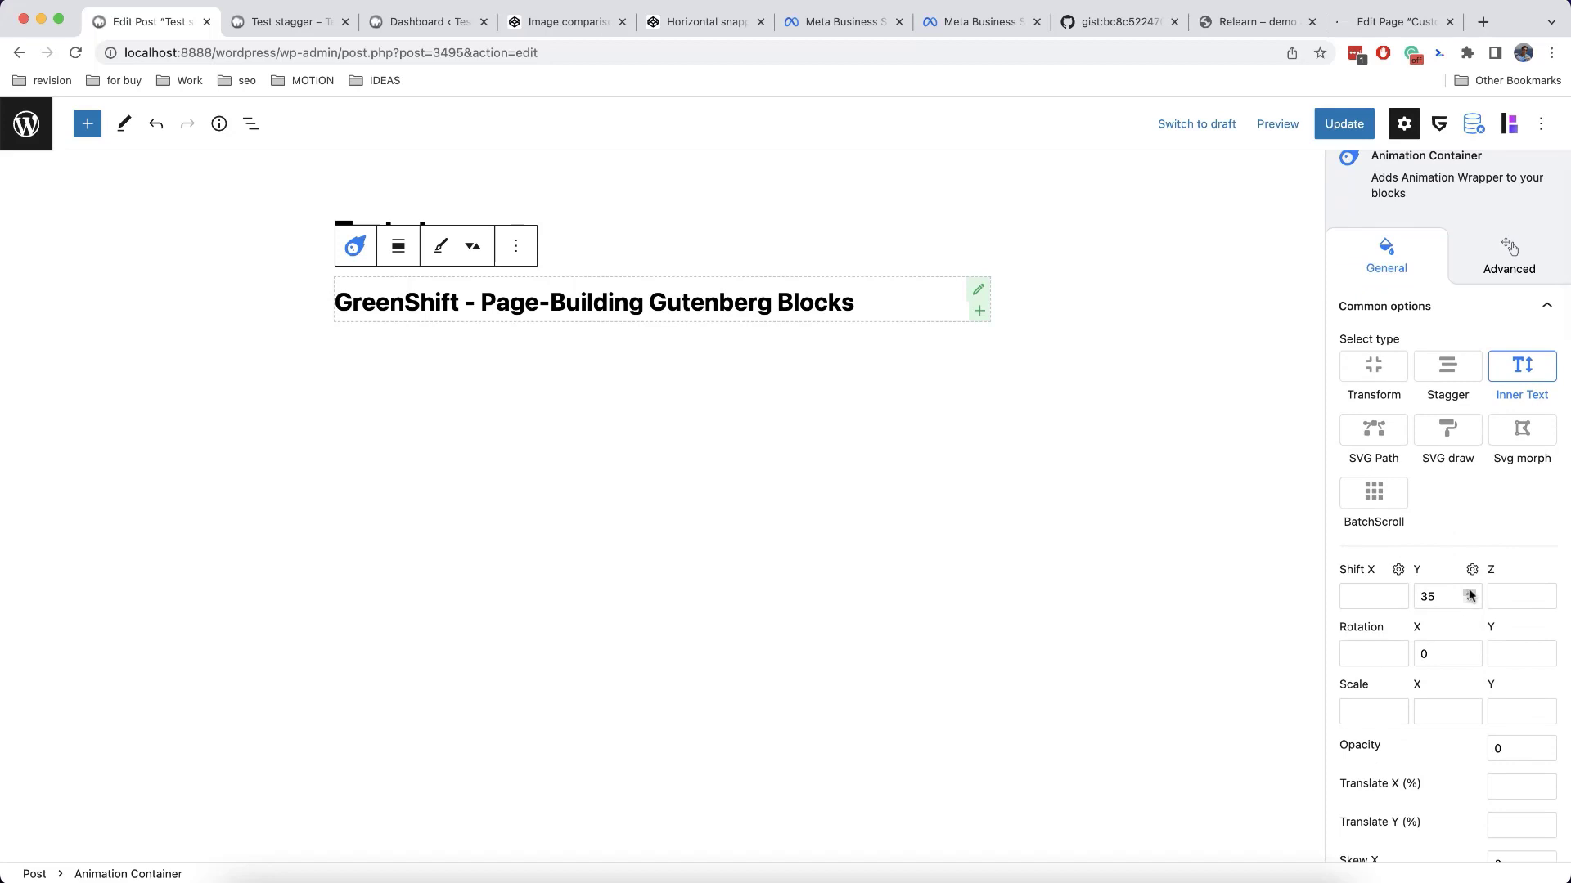
{"action": "left_click", "coordinate": [1470, 594]}
Set Trigger end to +=500 and scroll interpolation to 1, then update the post.
{"action": "scroll", "coordinate": [1472, 585], "scroll_direction": "down", "scroll_amount": 7}
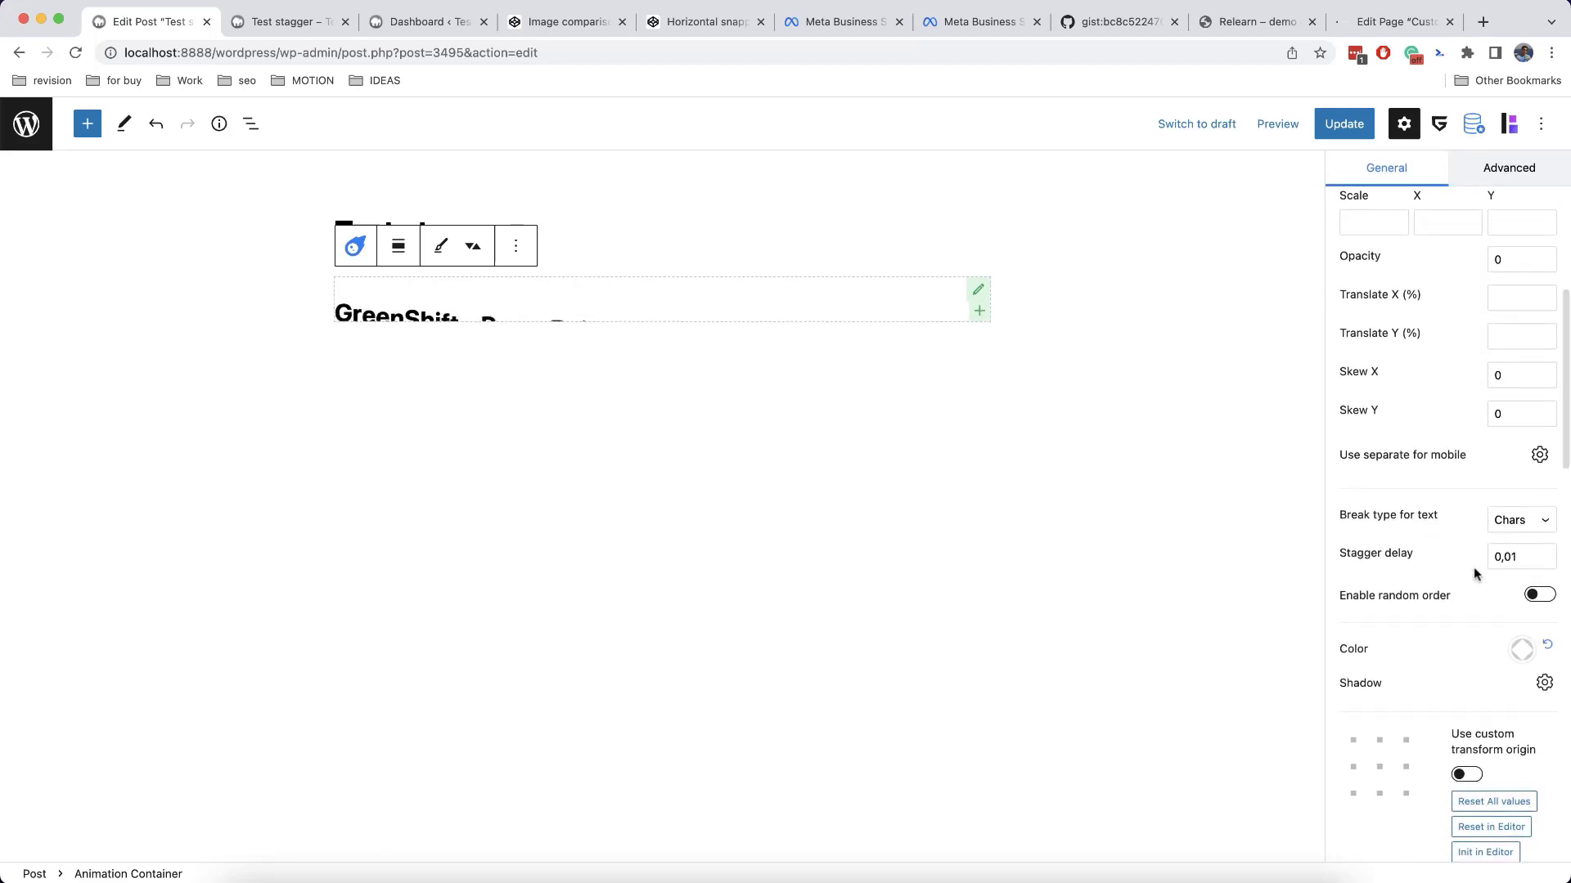
{"action": "scroll", "coordinate": [1474, 567], "scroll_direction": "down", "scroll_amount": 5}
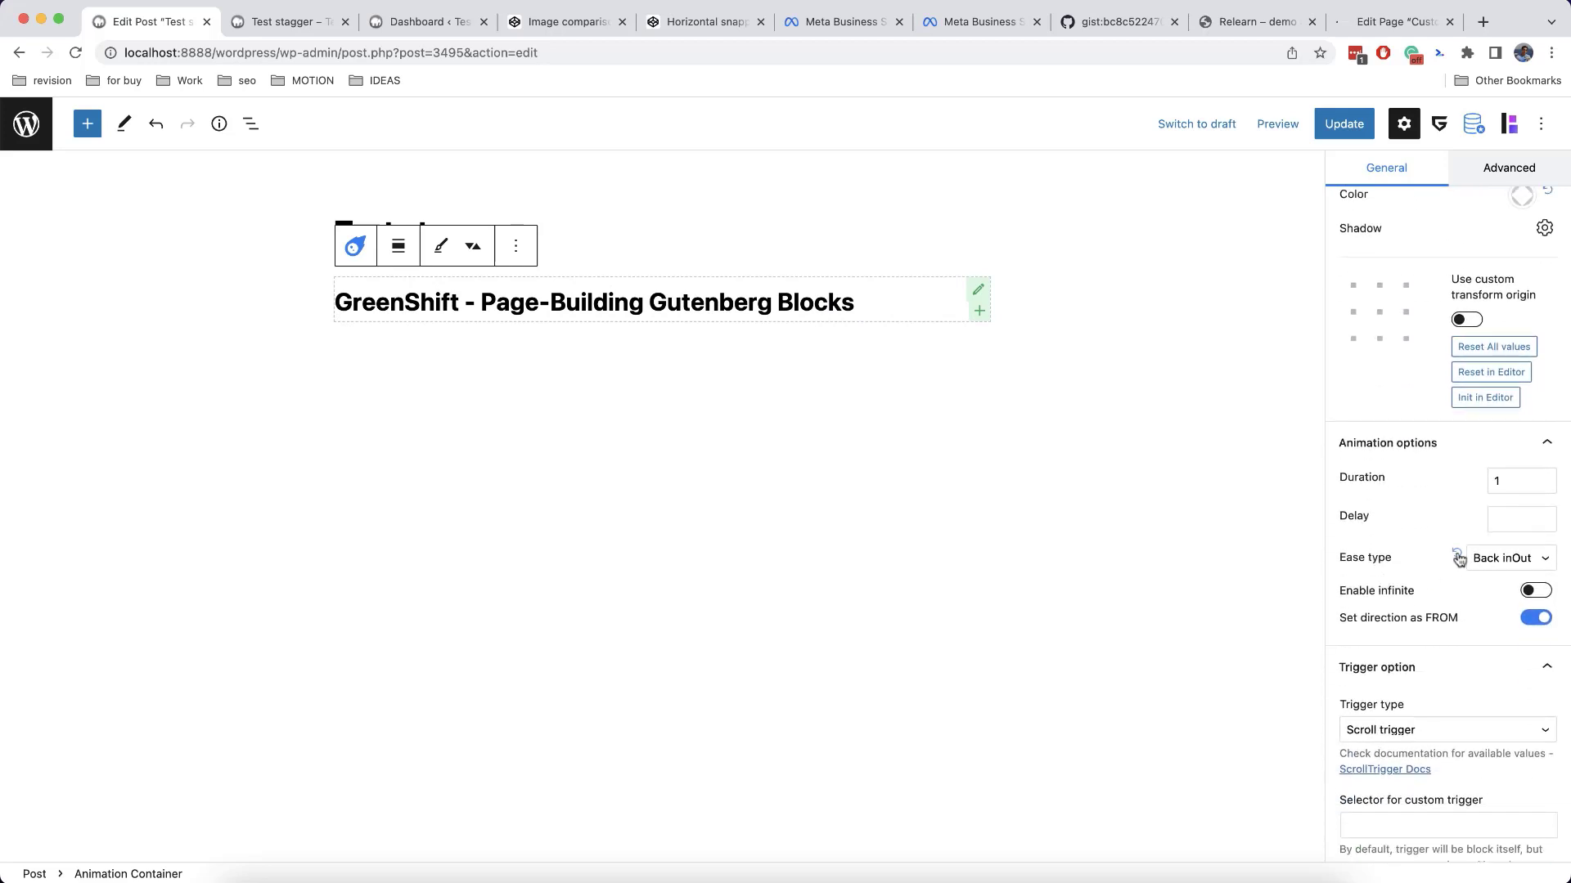
{"action": "scroll", "coordinate": [1459, 558], "scroll_direction": "up", "scroll_amount": 12}
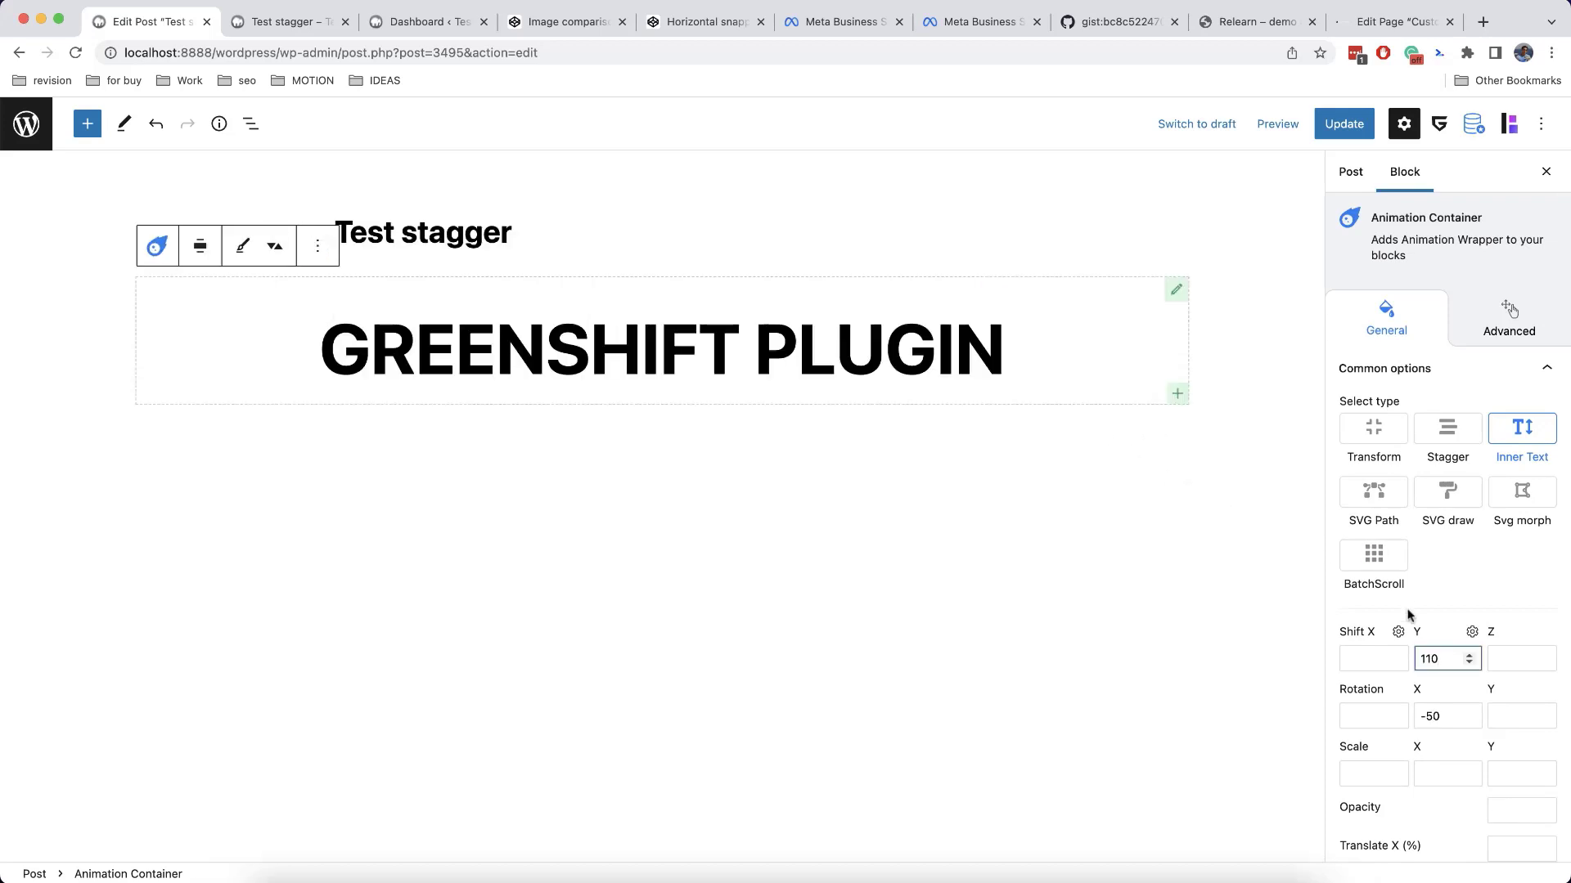
{"action": "scroll", "coordinate": [1408, 615], "scroll_direction": "down", "scroll_amount": 4}
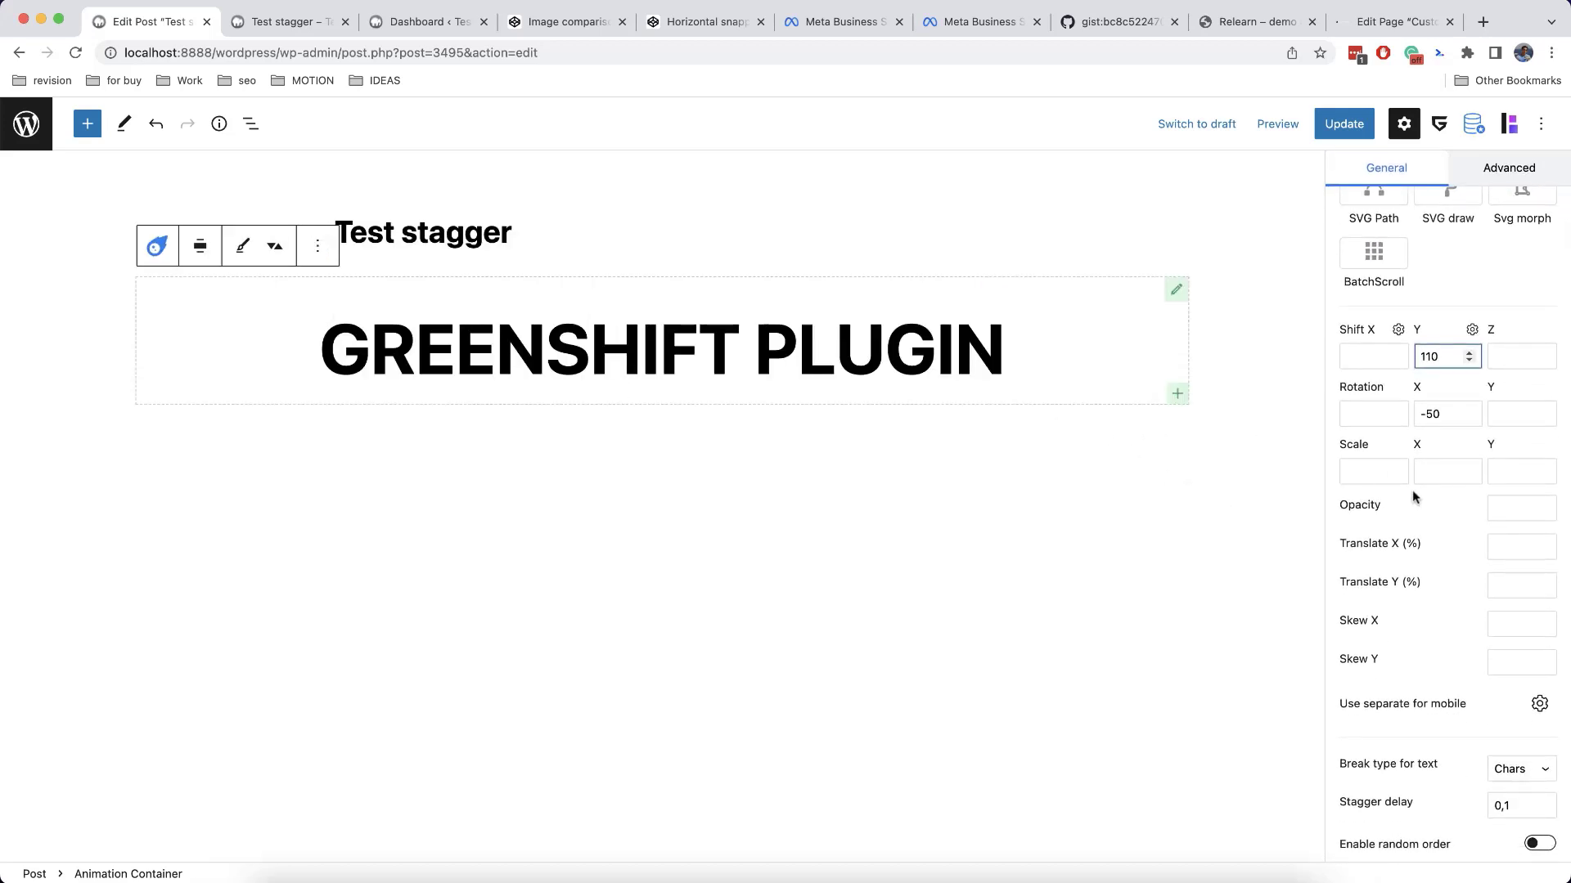
{"action": "scroll", "coordinate": [1413, 497], "scroll_direction": "down", "scroll_amount": 15}
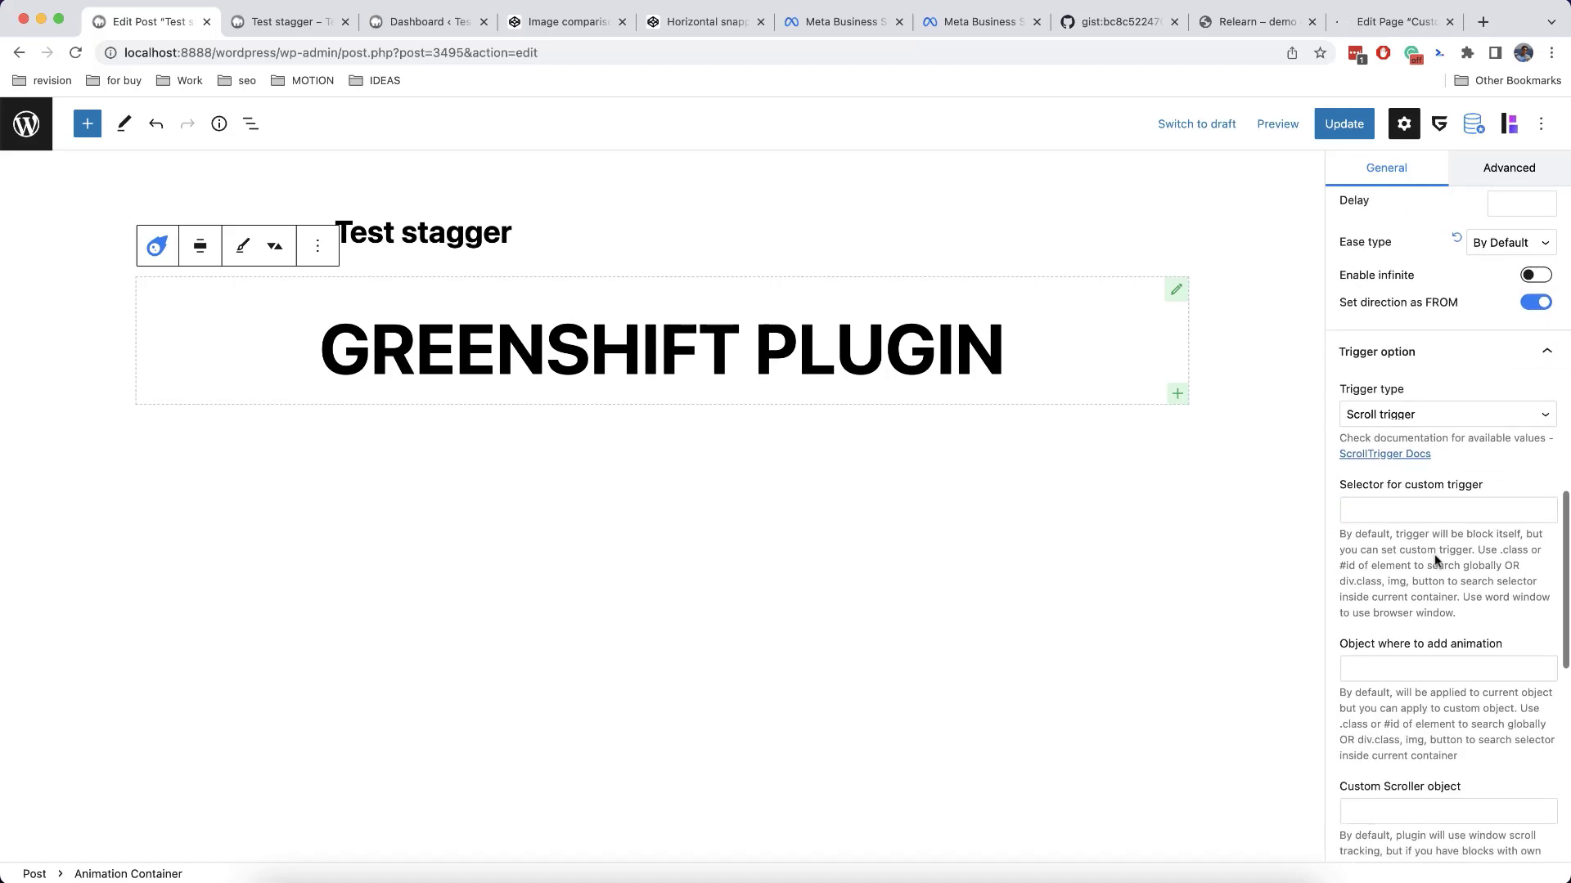
{"action": "scroll", "coordinate": [1420, 383], "scroll_direction": "down", "scroll_amount": 5}
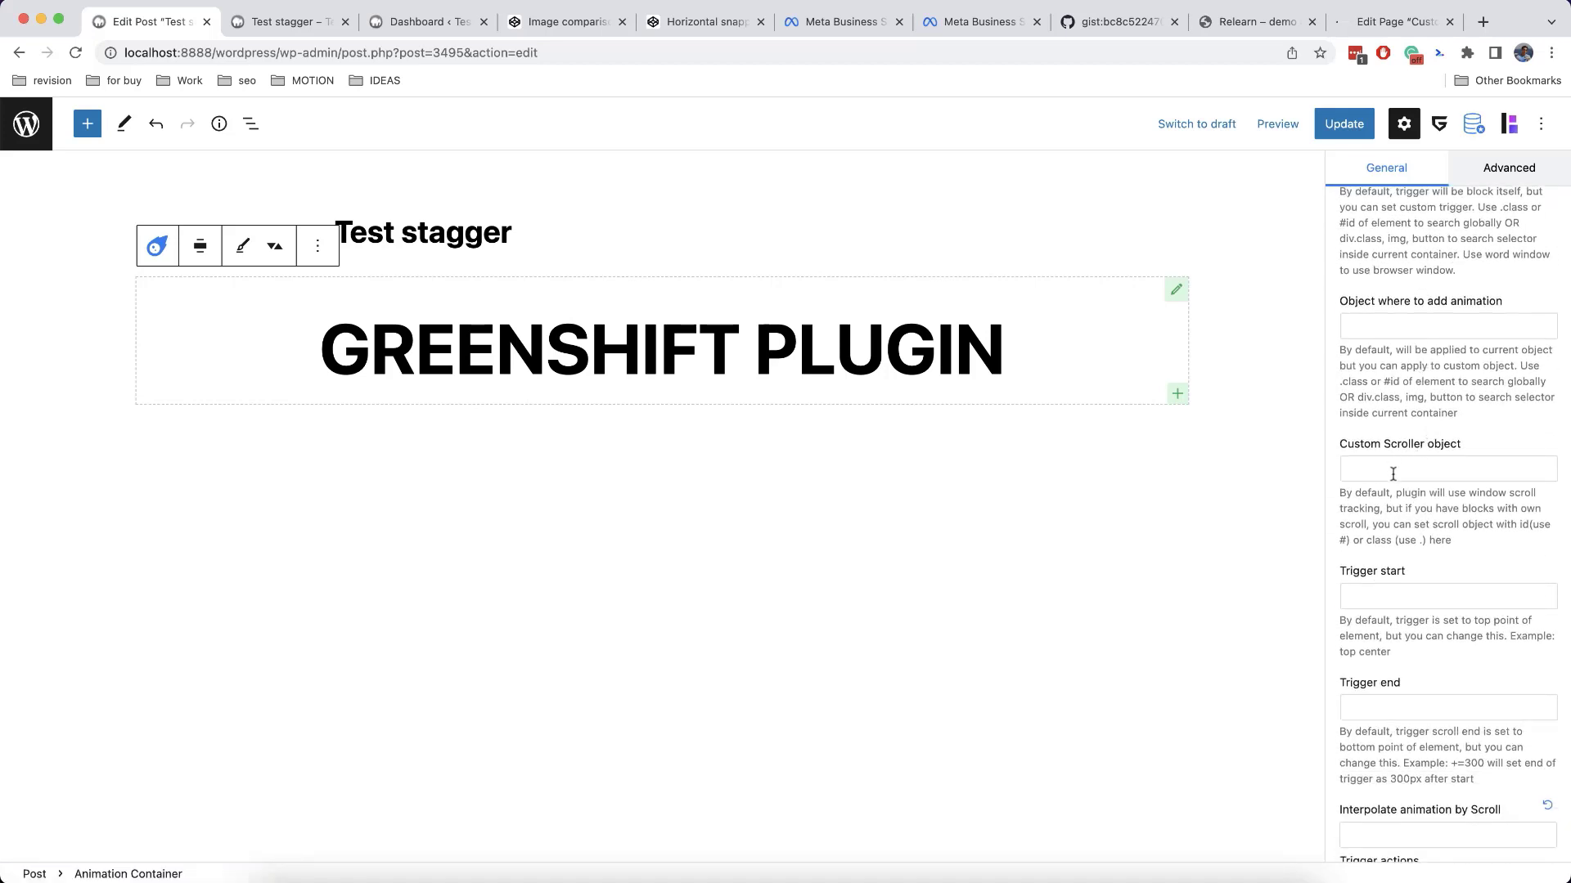
{"action": "scroll", "coordinate": [1363, 606], "scroll_direction": "down", "scroll_amount": 2}
{"action": "left_click", "coordinate": [1385, 630]}
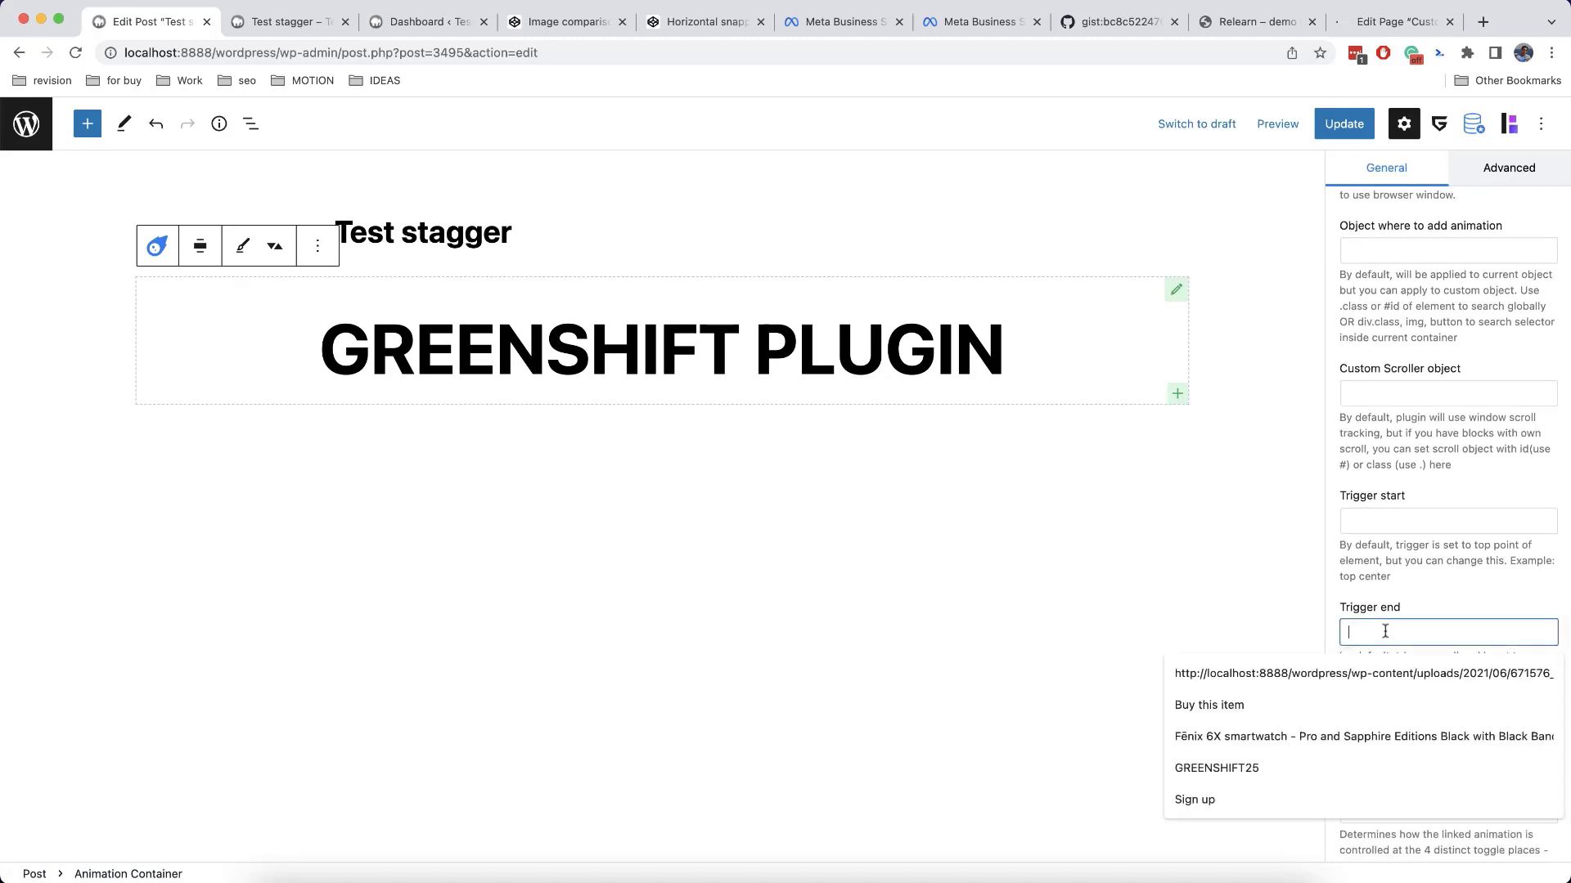
{"action": "type", "text": "+="}
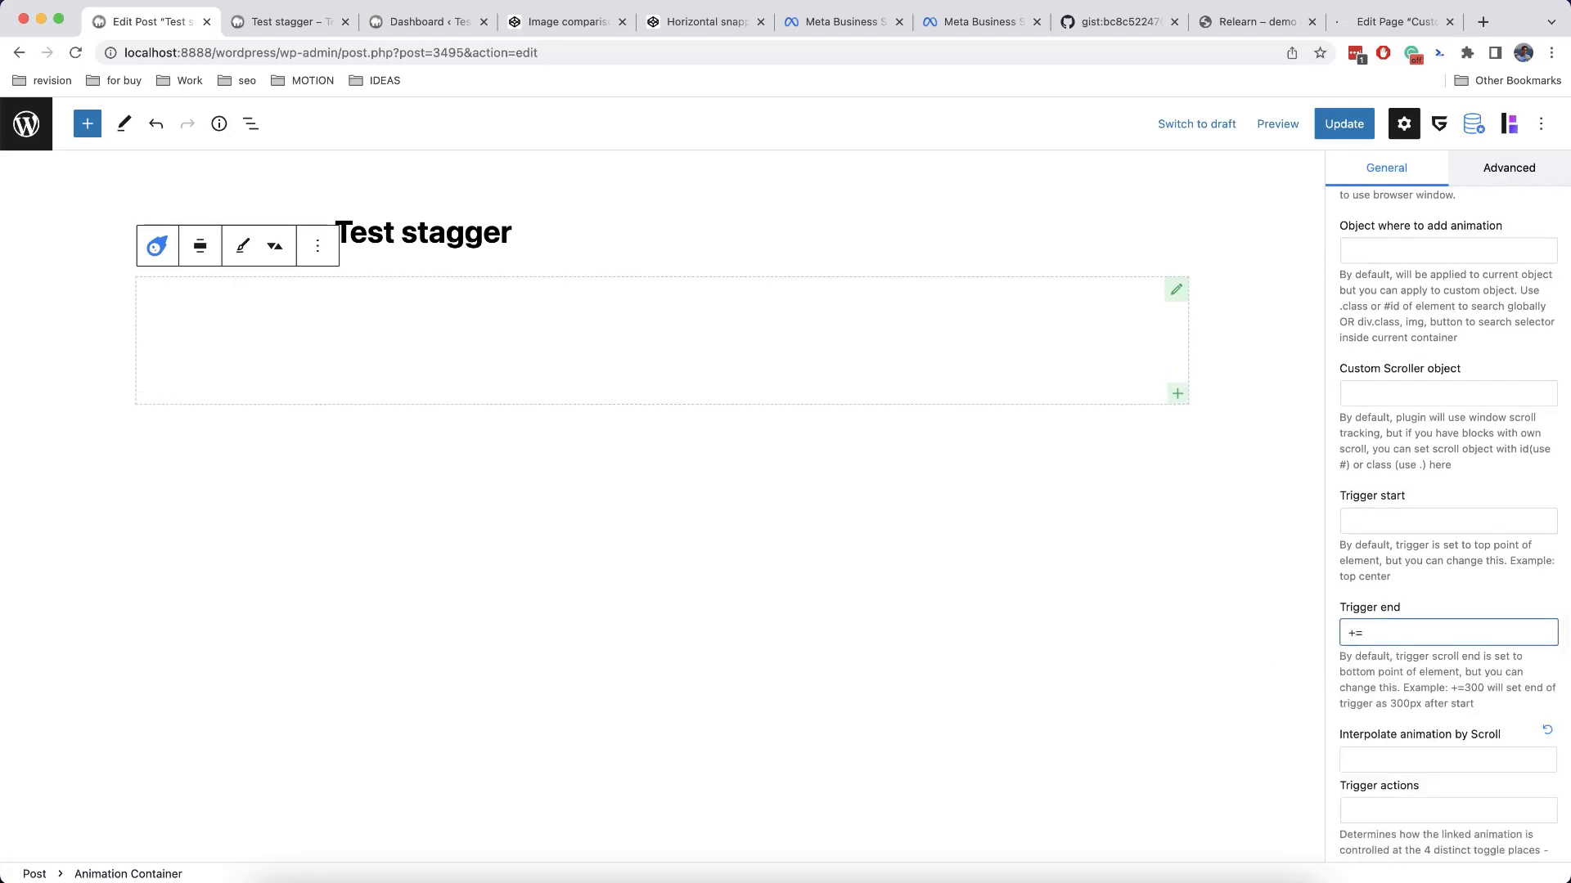
{"action": "type", "text": "500"}
{"action": "left_click", "coordinate": [1388, 753]}
{"action": "type", "text": "1"}
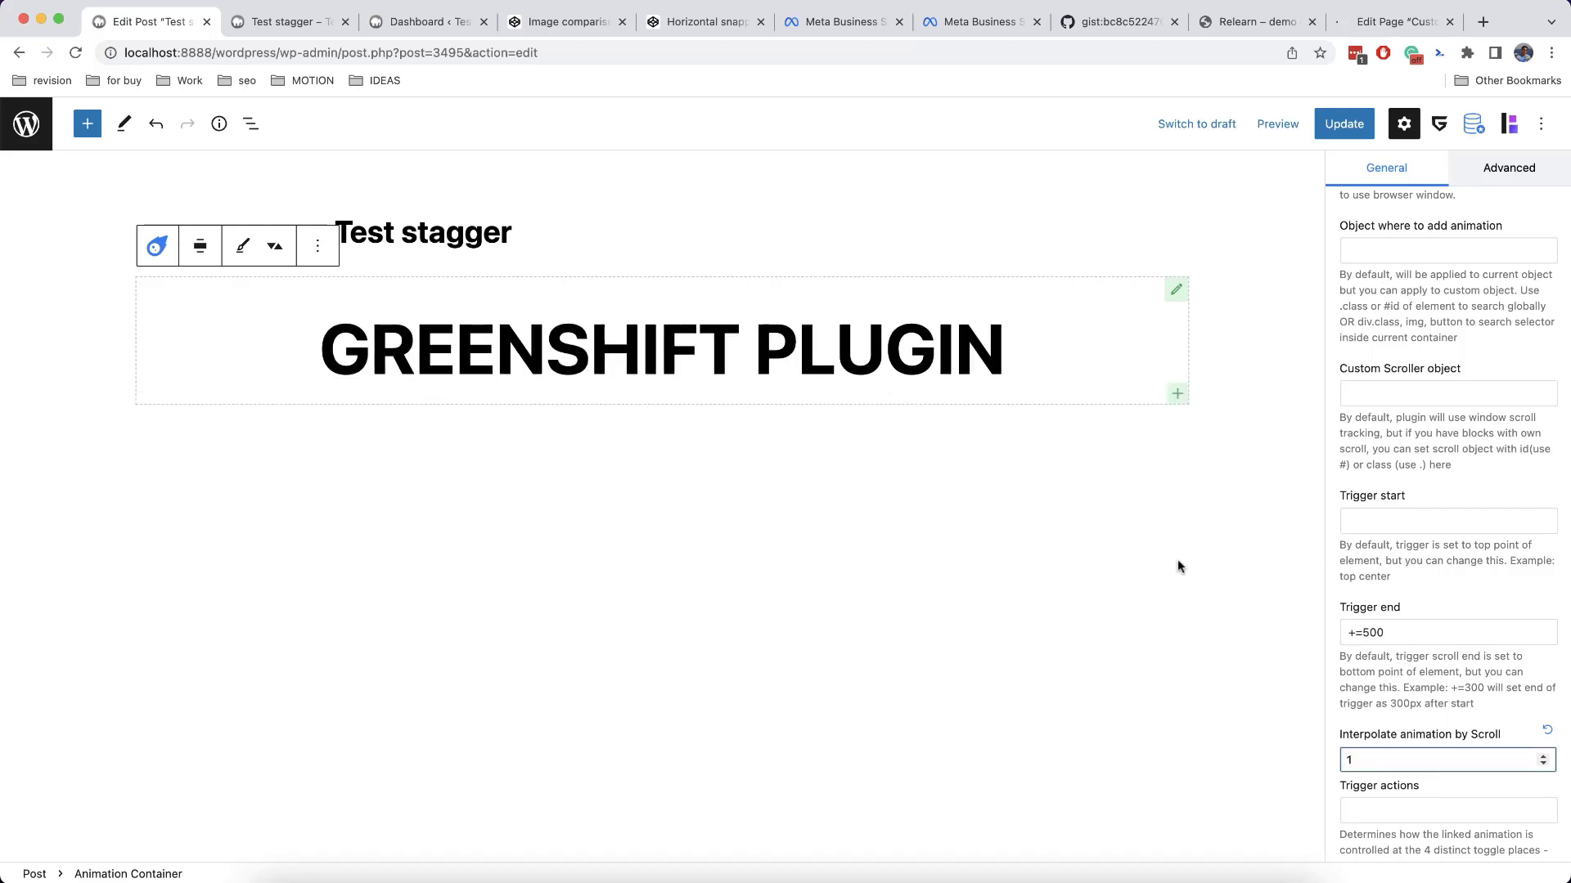
{"action": "left_click", "coordinate": [1346, 125]}
Set Trigger start to 0 and update the post again.
{"action": "scroll", "coordinate": [1391, 491], "scroll_direction": "down", "scroll_amount": 2}
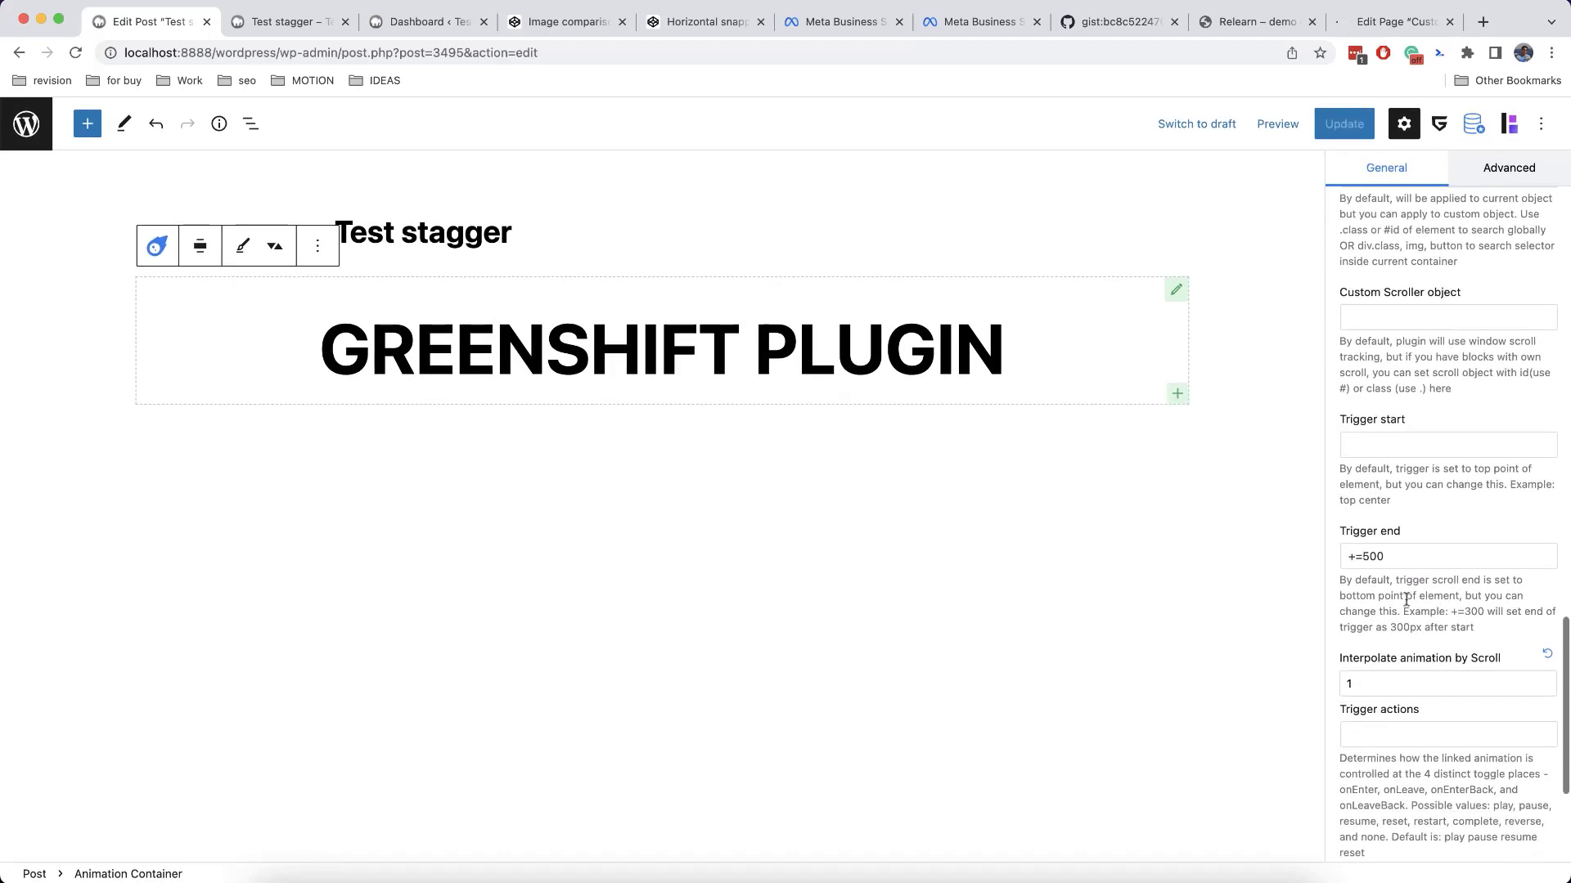
{"action": "left_click", "coordinate": [1358, 443]}
{"action": "type", "text": "0"}
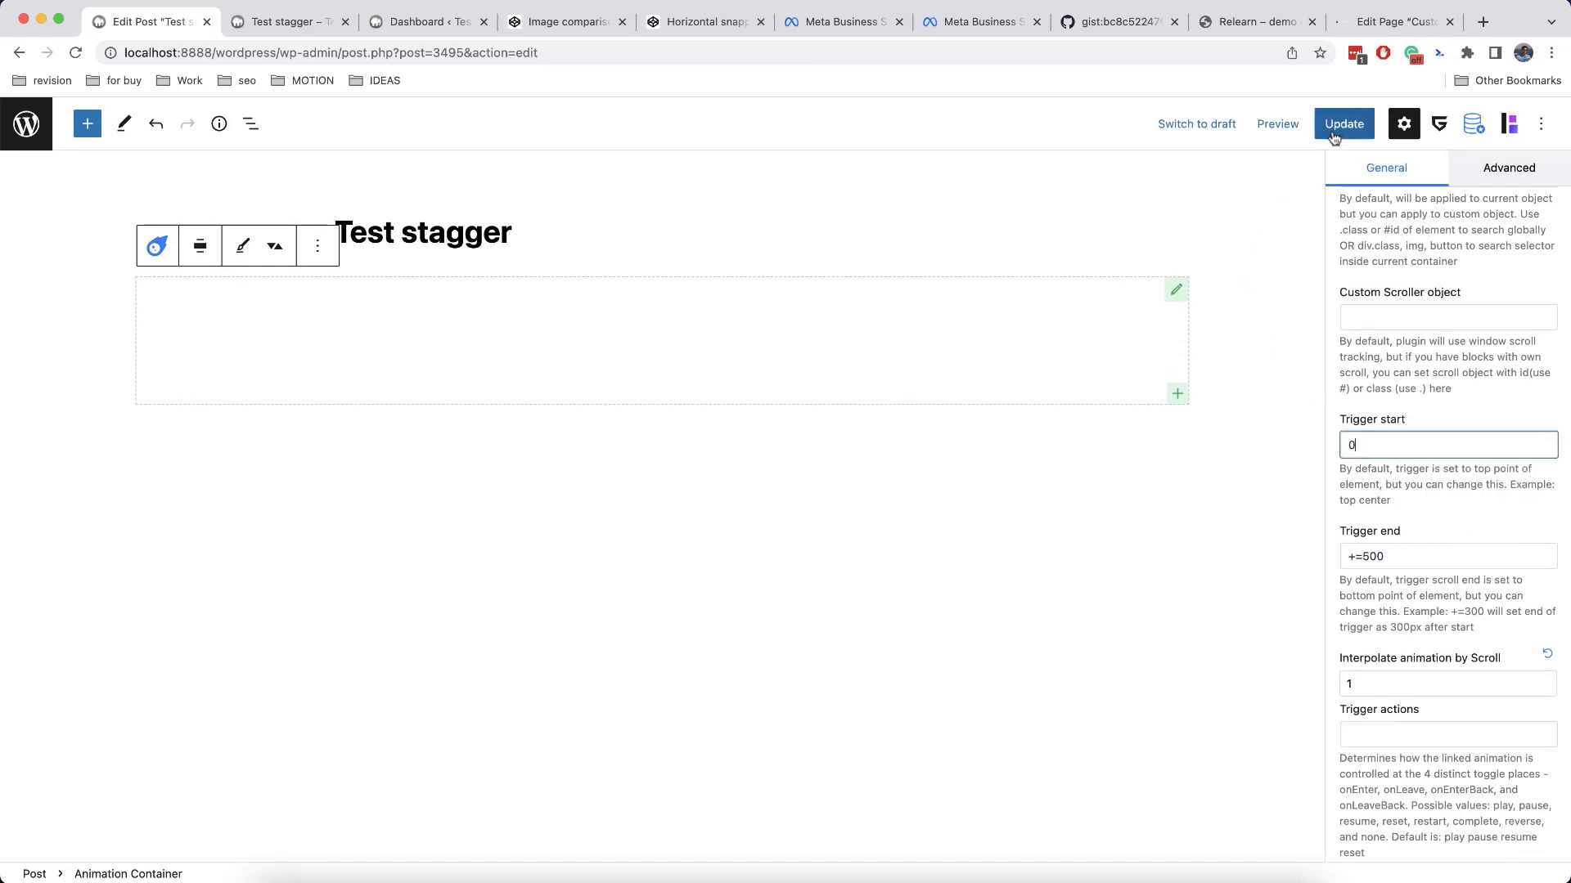
{"action": "left_click", "coordinate": [1333, 131]}
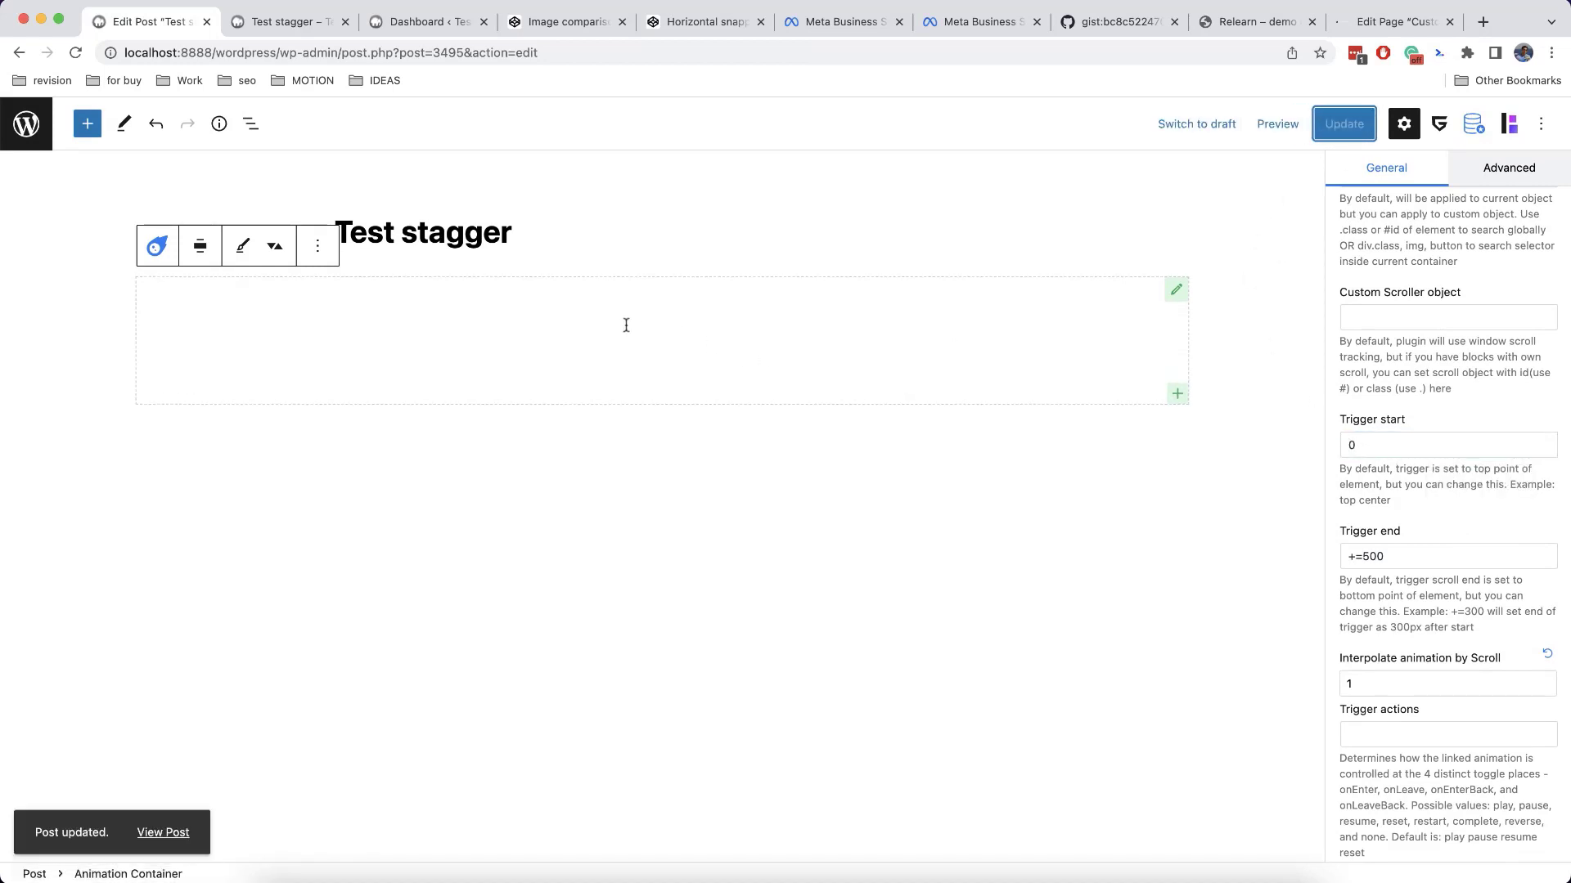
Check the heading's scroll animation on the live Test stagger post, then return to the editor.
{"action": "left_click", "coordinate": [286, 22]}
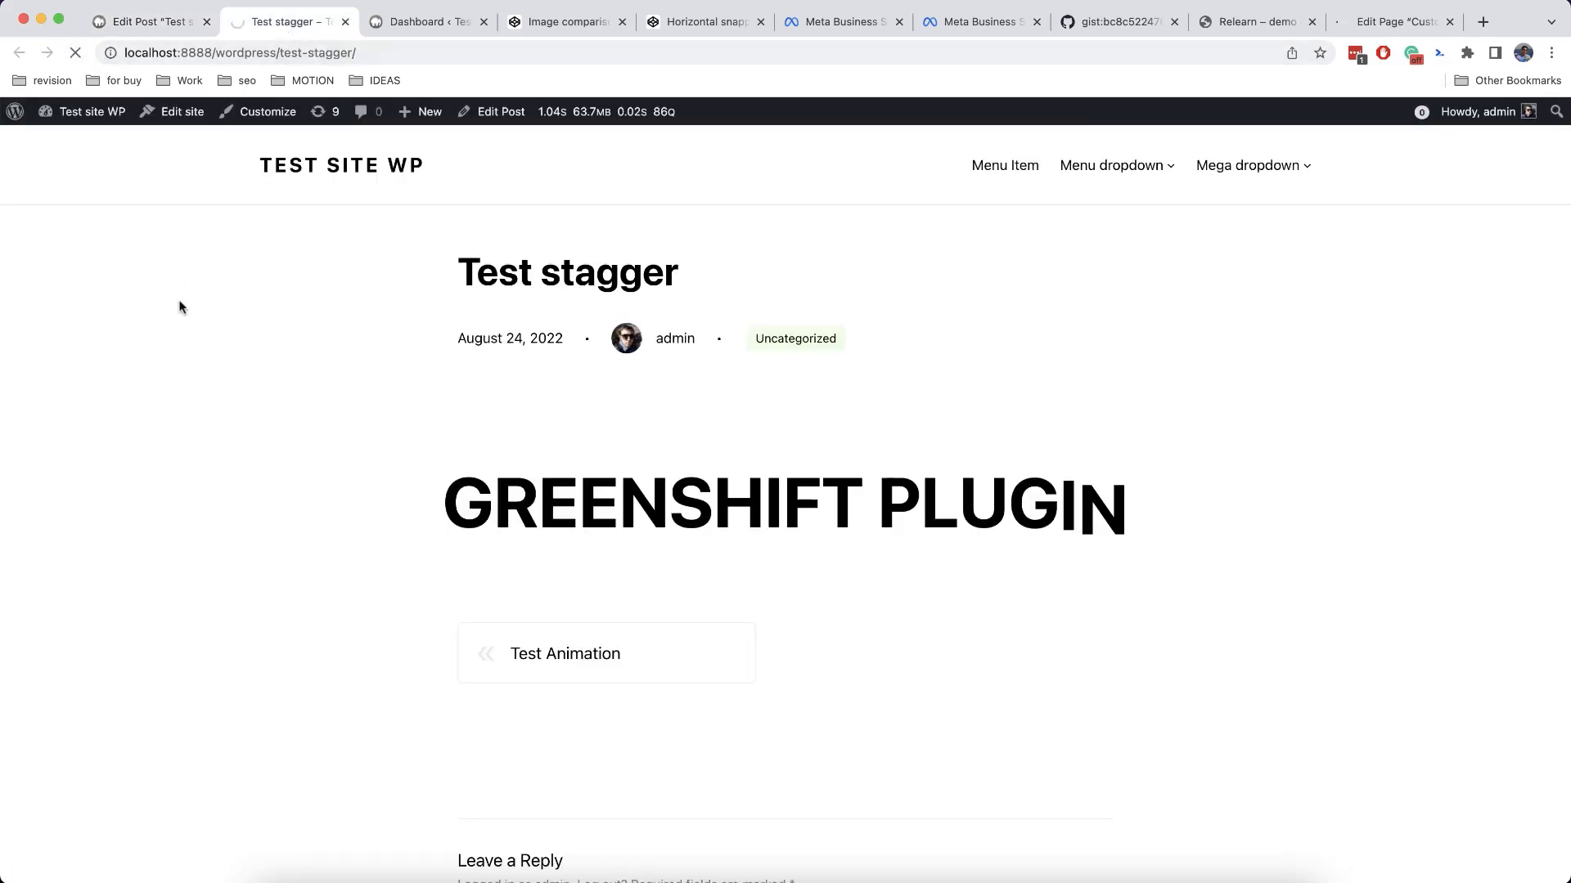
{"action": "scroll", "coordinate": [437, 471], "scroll_direction": "down", "scroll_amount": 3}
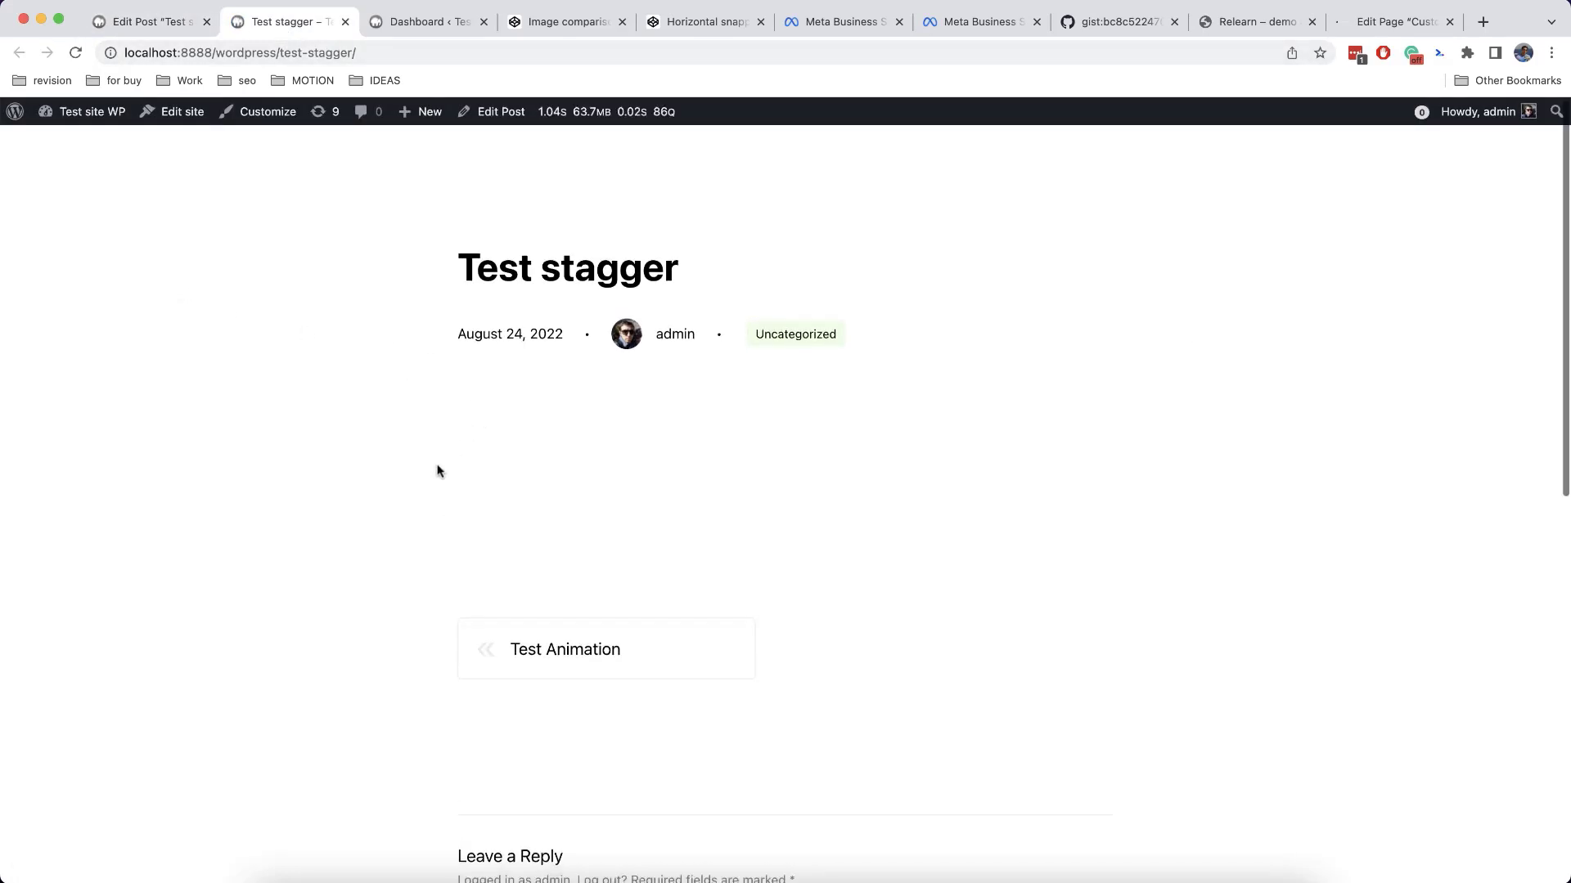
{"action": "scroll", "coordinate": [437, 471], "scroll_direction": "down", "scroll_amount": 4}
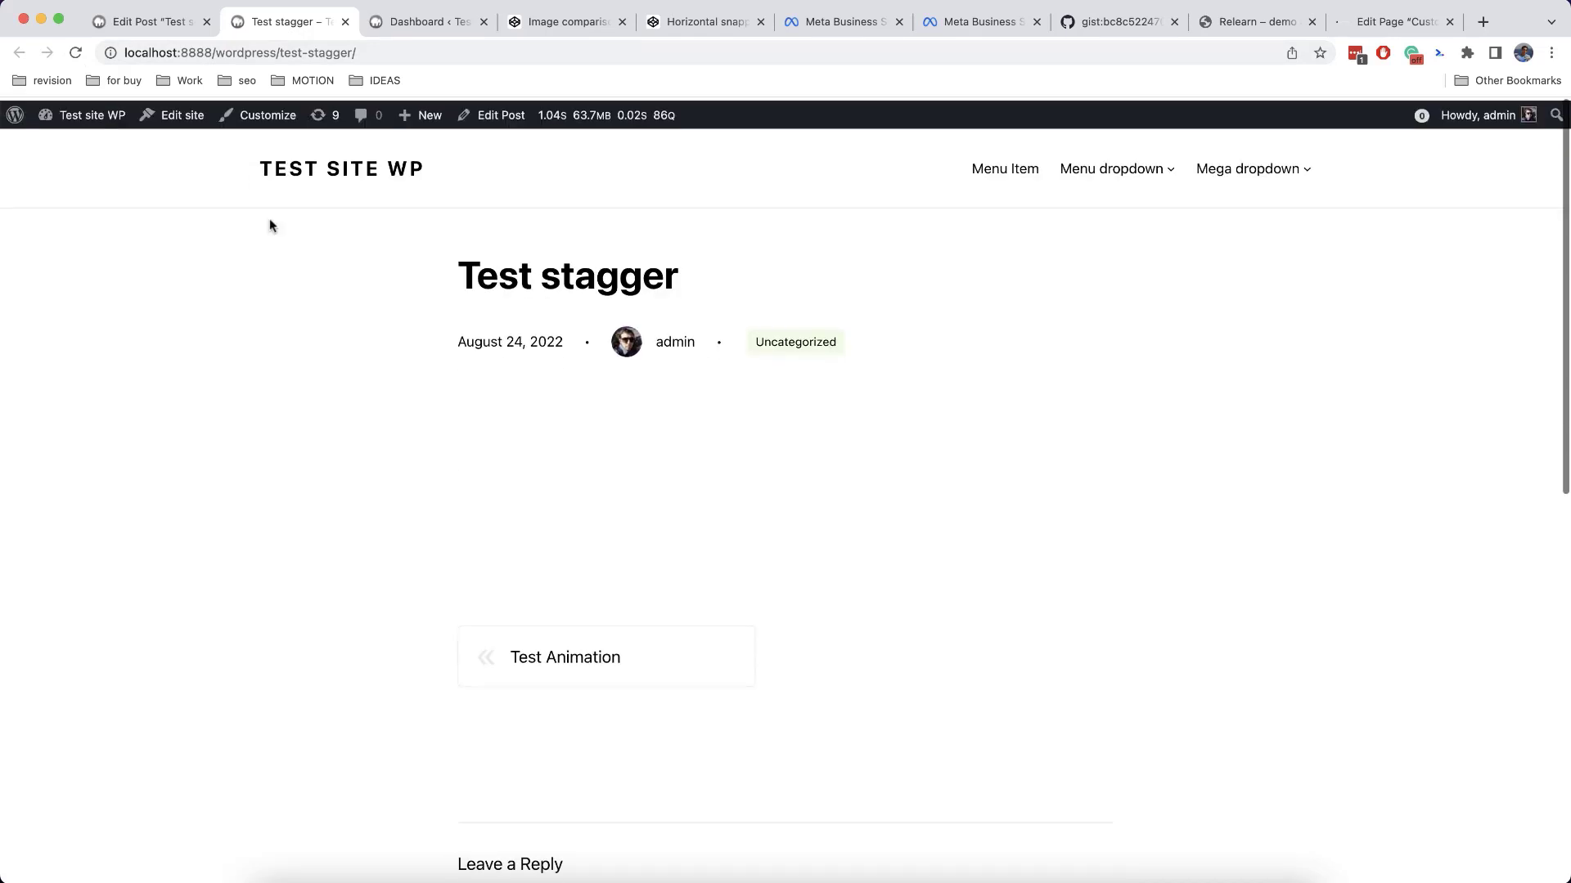
{"action": "key", "text": "ctrl+shift+Tab"}
Turn off Hide on Init in the heading container's trigger options.
{"action": "scroll", "coordinate": [1287, 467], "scroll_direction": "down", "scroll_amount": 5}
{"action": "scroll", "coordinate": [1431, 462], "scroll_direction": "down", "scroll_amount": 3}
{"action": "left_click", "coordinate": [1359, 725]}
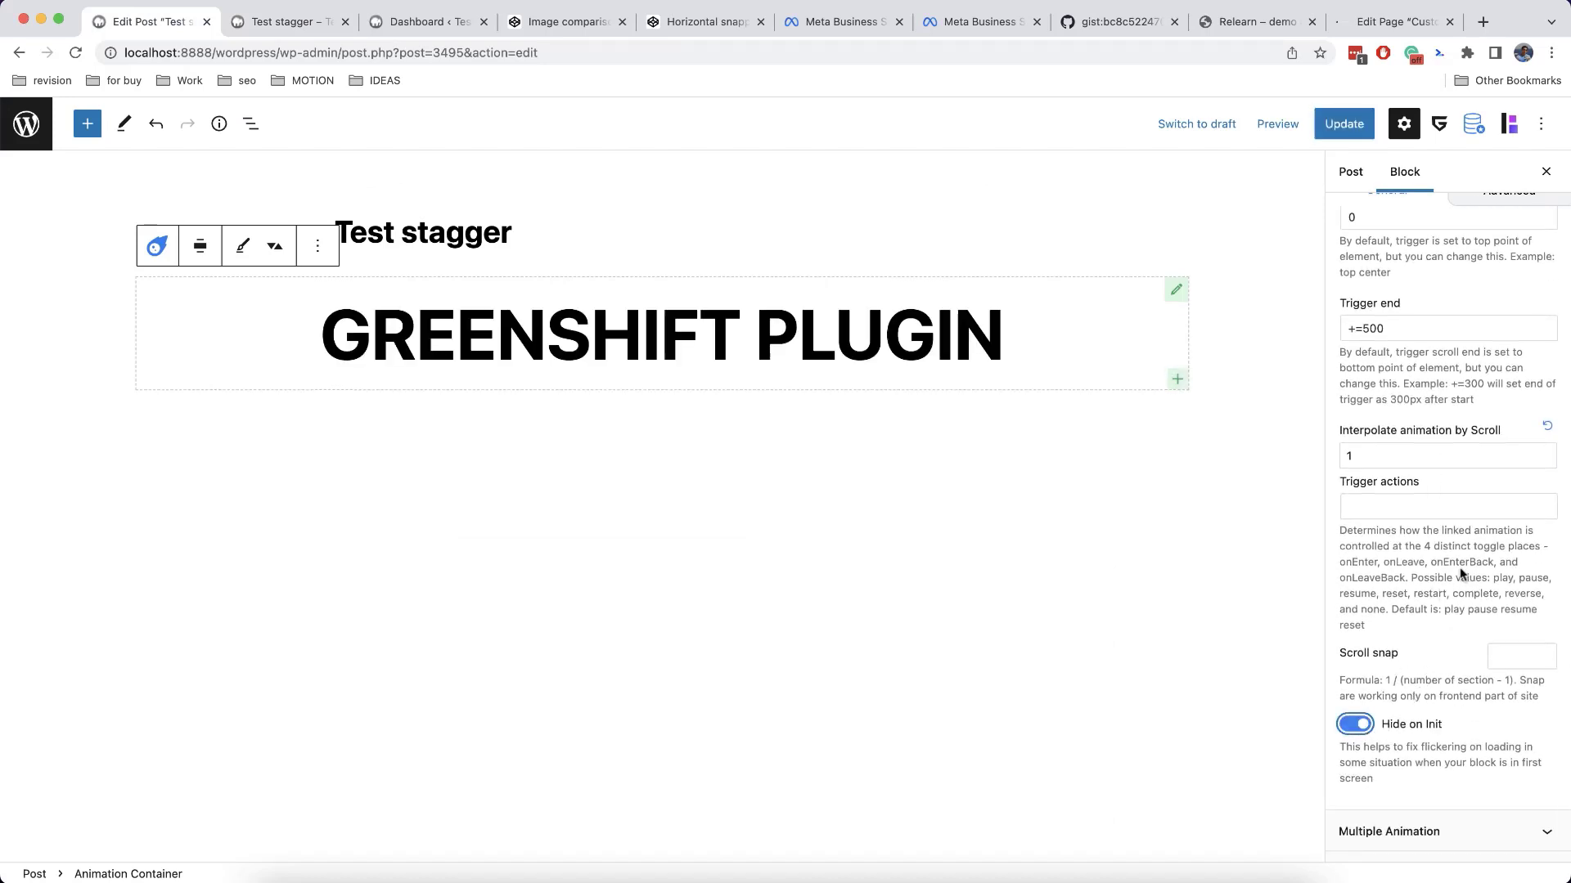
{"action": "scroll", "coordinate": [1462, 575], "scroll_direction": "up", "scroll_amount": 15}
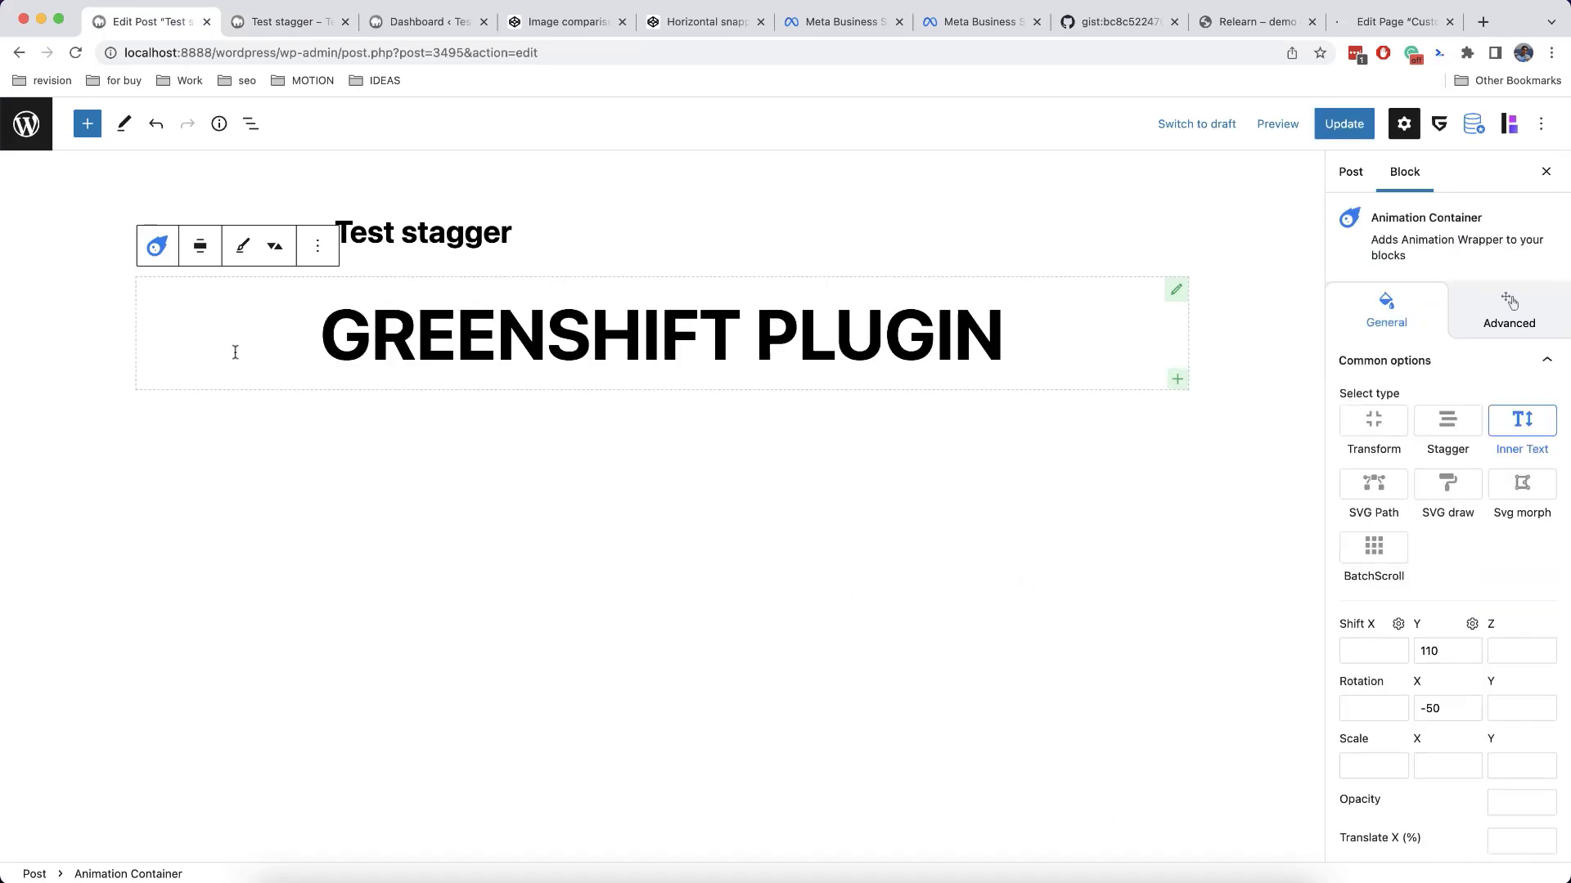
Reload the live page twice to recheck the heading, then return to the editor.
{"action": "key", "text": "ctrl+Tab"}
{"action": "key", "text": "super+r"}
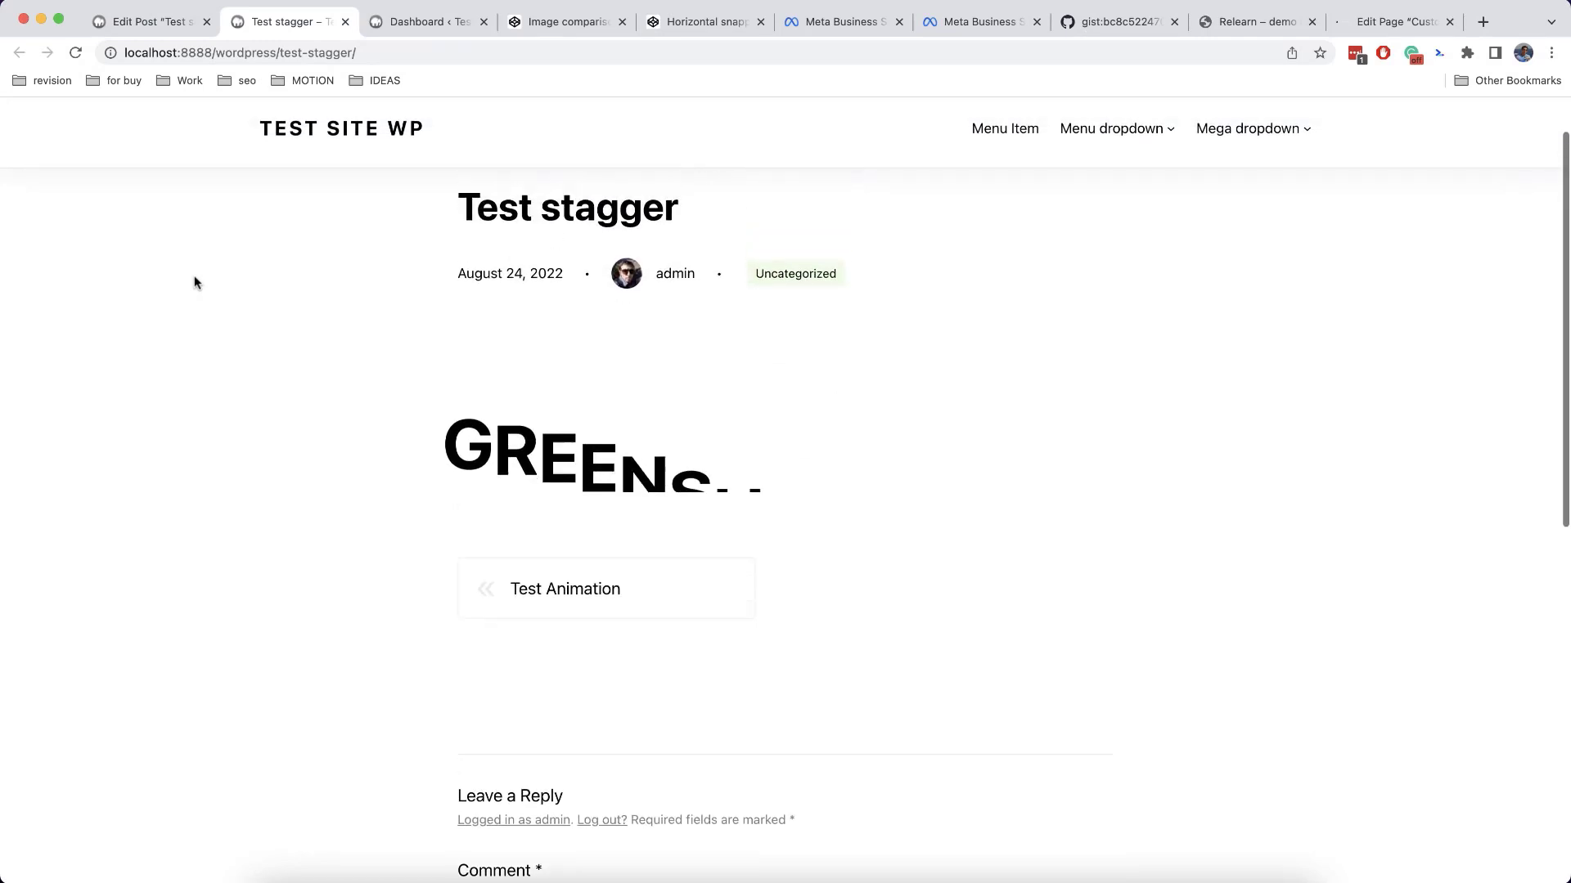
{"action": "scroll", "coordinate": [194, 275], "scroll_direction": "down", "scroll_amount": 4}
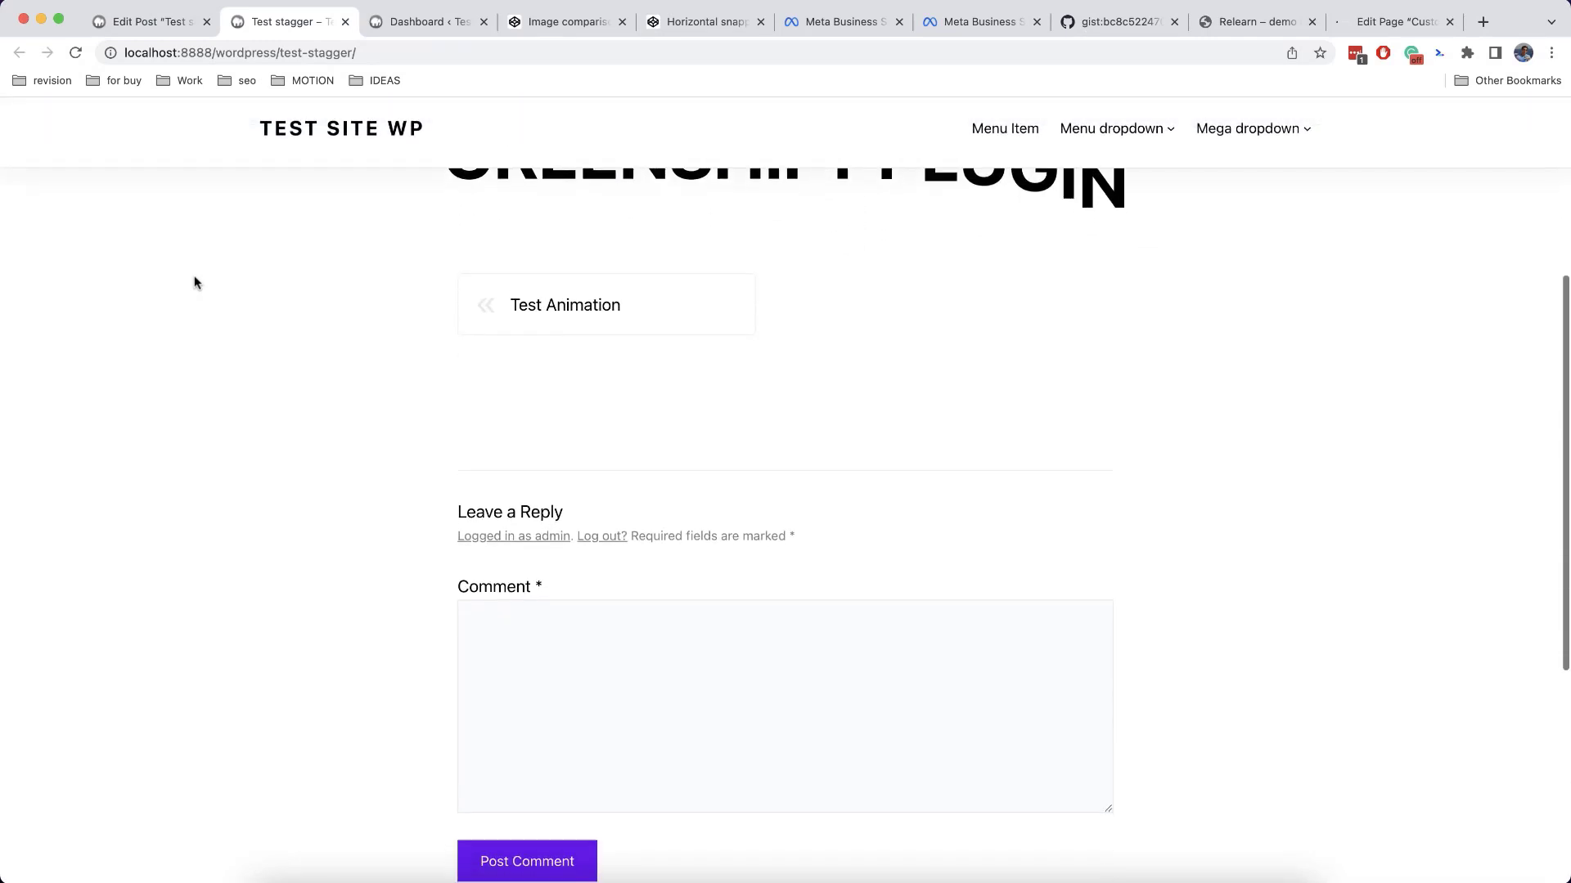
{"action": "key", "text": "super+r"}
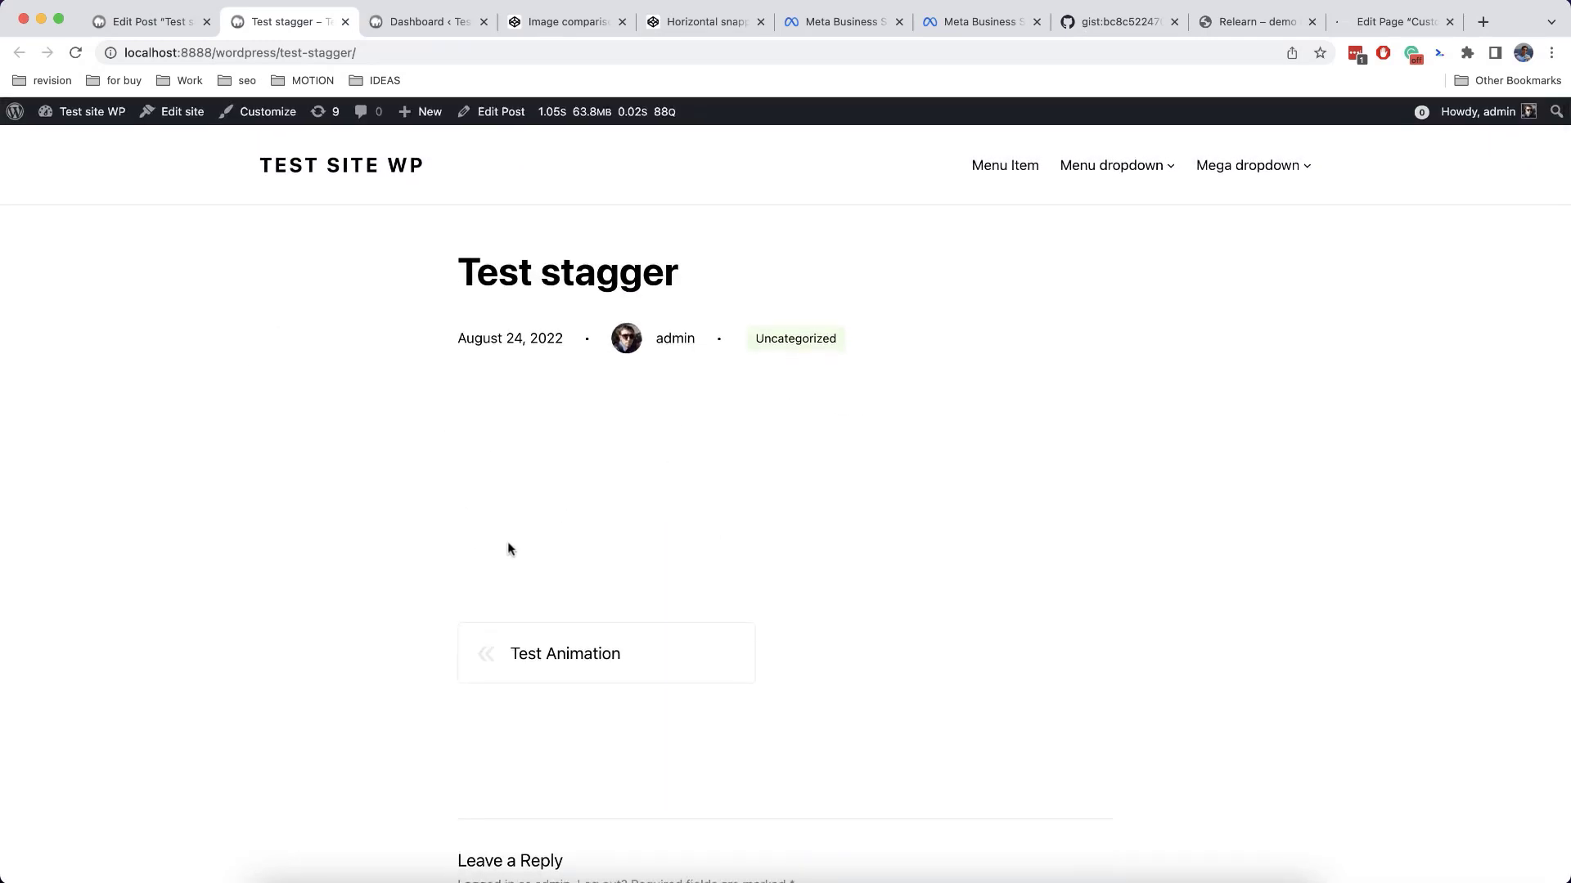
{"action": "key", "text": "ctrl+shift+Tab"}
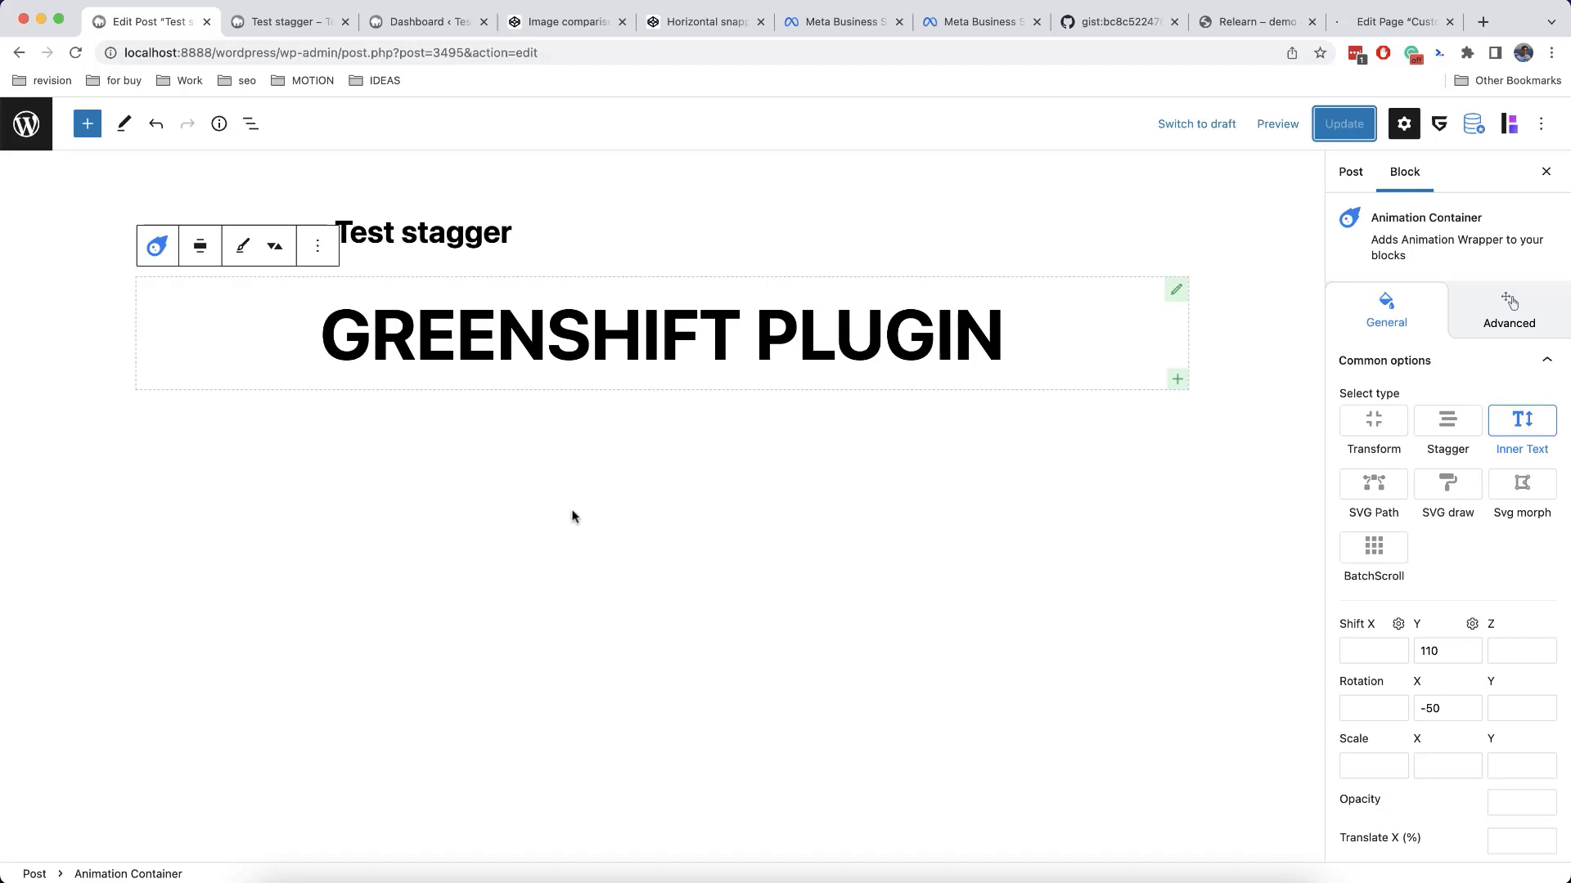
Transform the block into a Pin Scroll with wide width and centred alignment.
{"action": "left_click", "coordinate": [157, 247]}
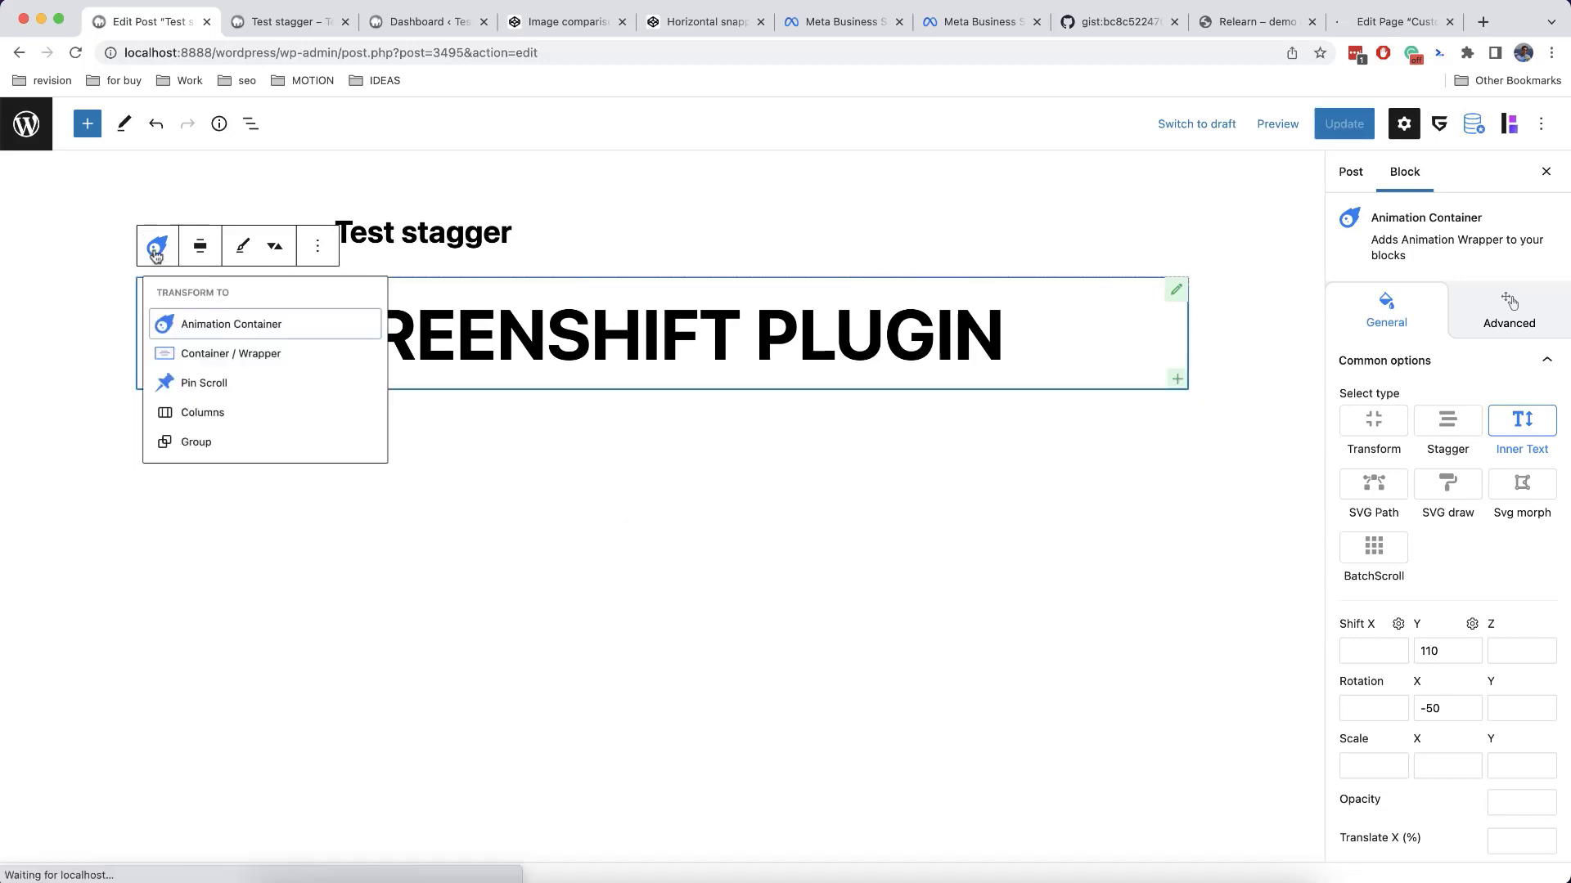
{"action": "left_click", "coordinate": [204, 395]}
{"action": "left_click", "coordinate": [399, 247]}
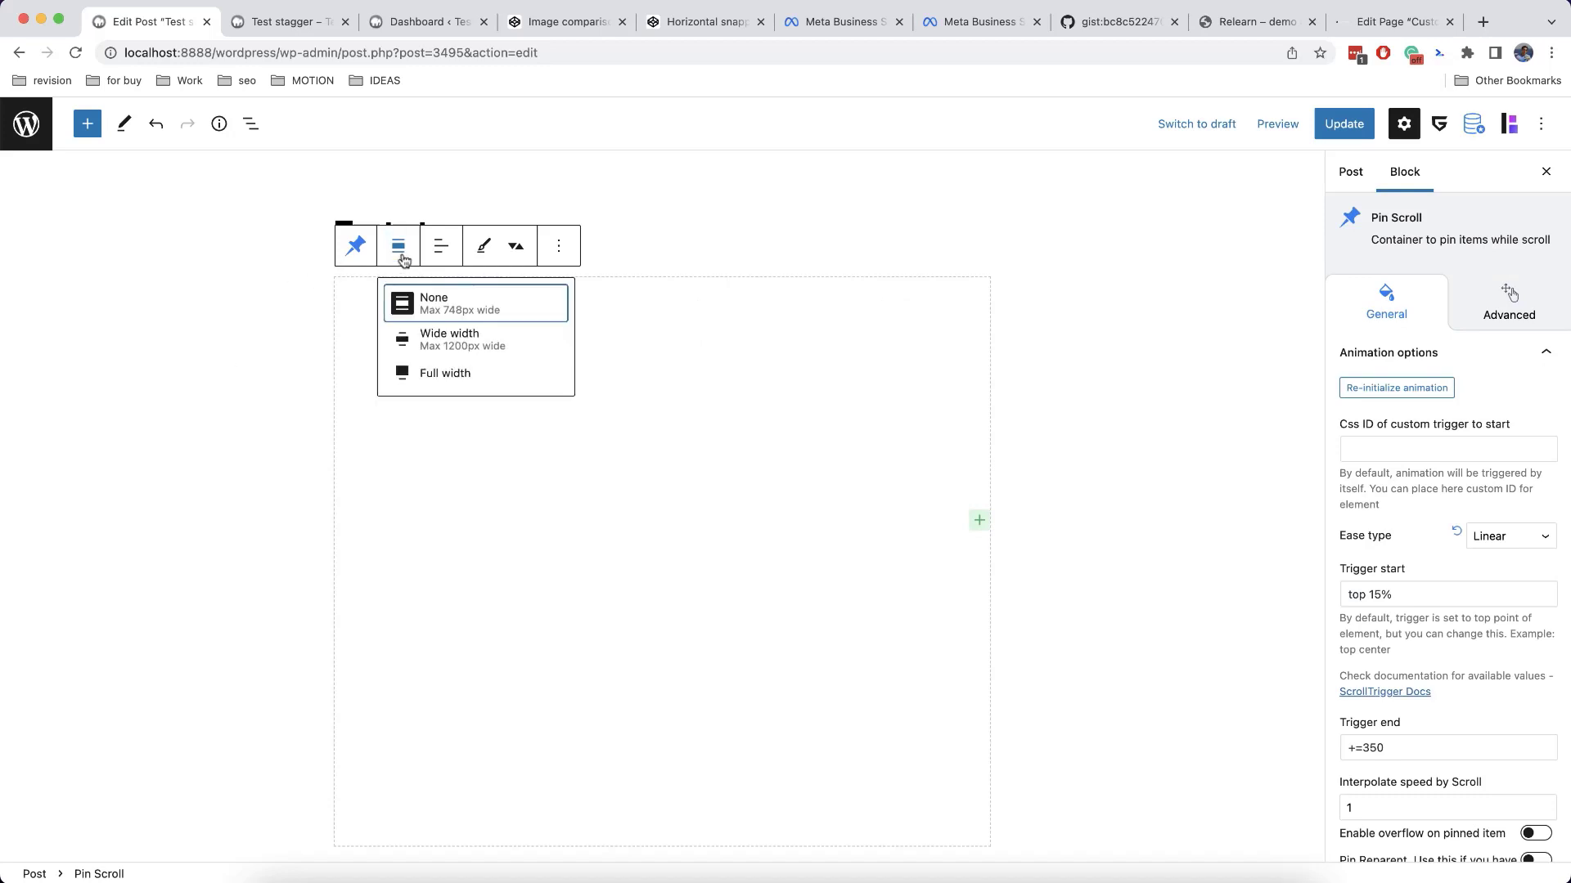
{"action": "left_click", "coordinate": [449, 355]}
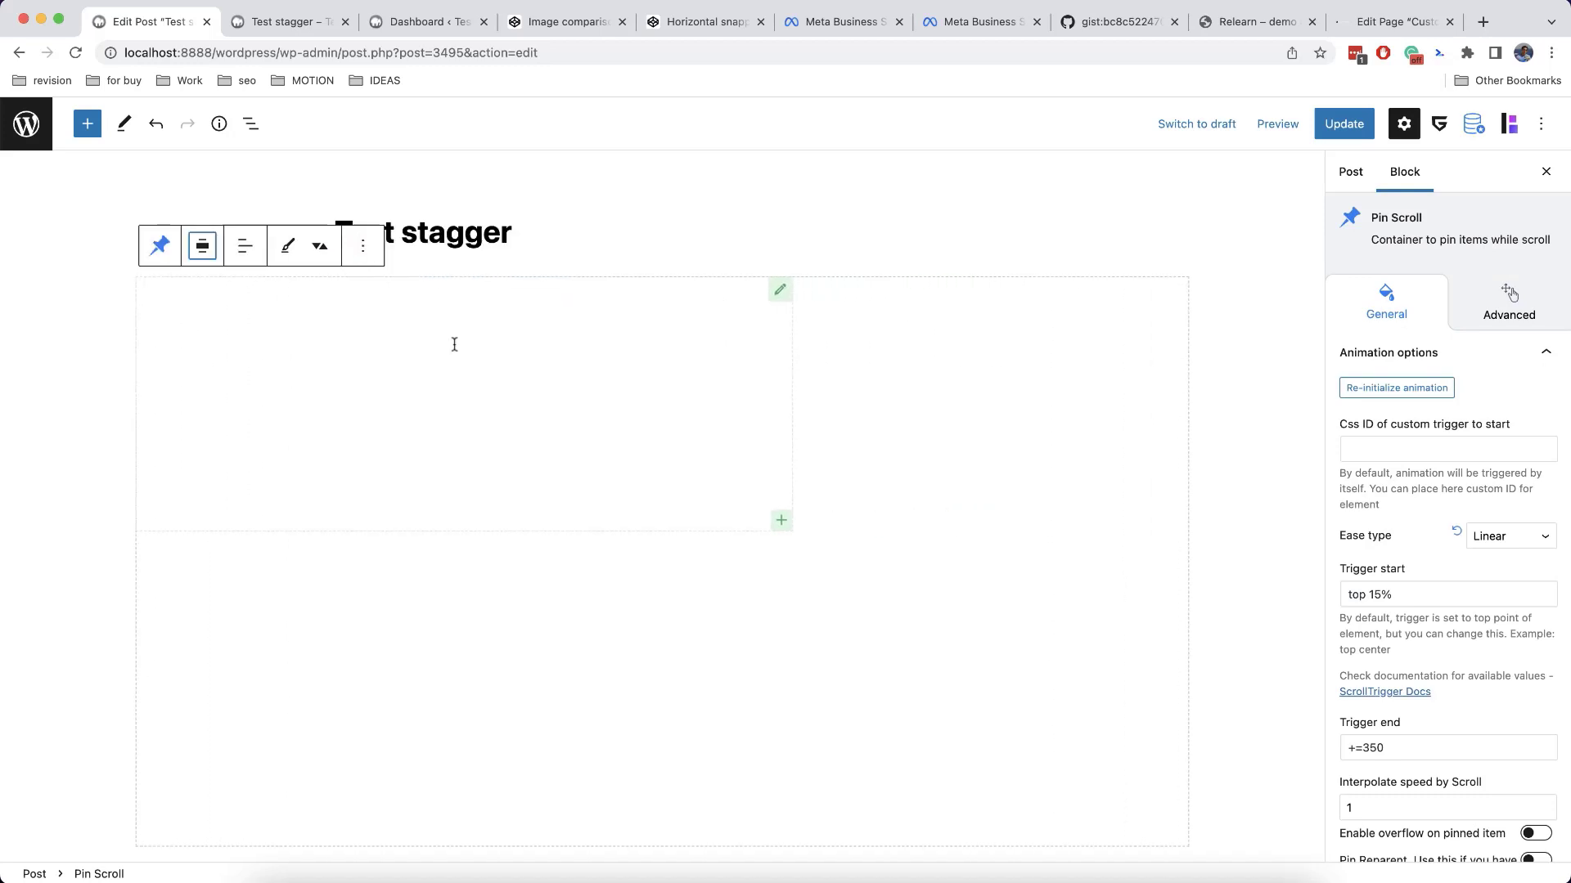
{"action": "left_click", "coordinate": [250, 254]}
{"action": "left_click", "coordinate": [297, 330]}
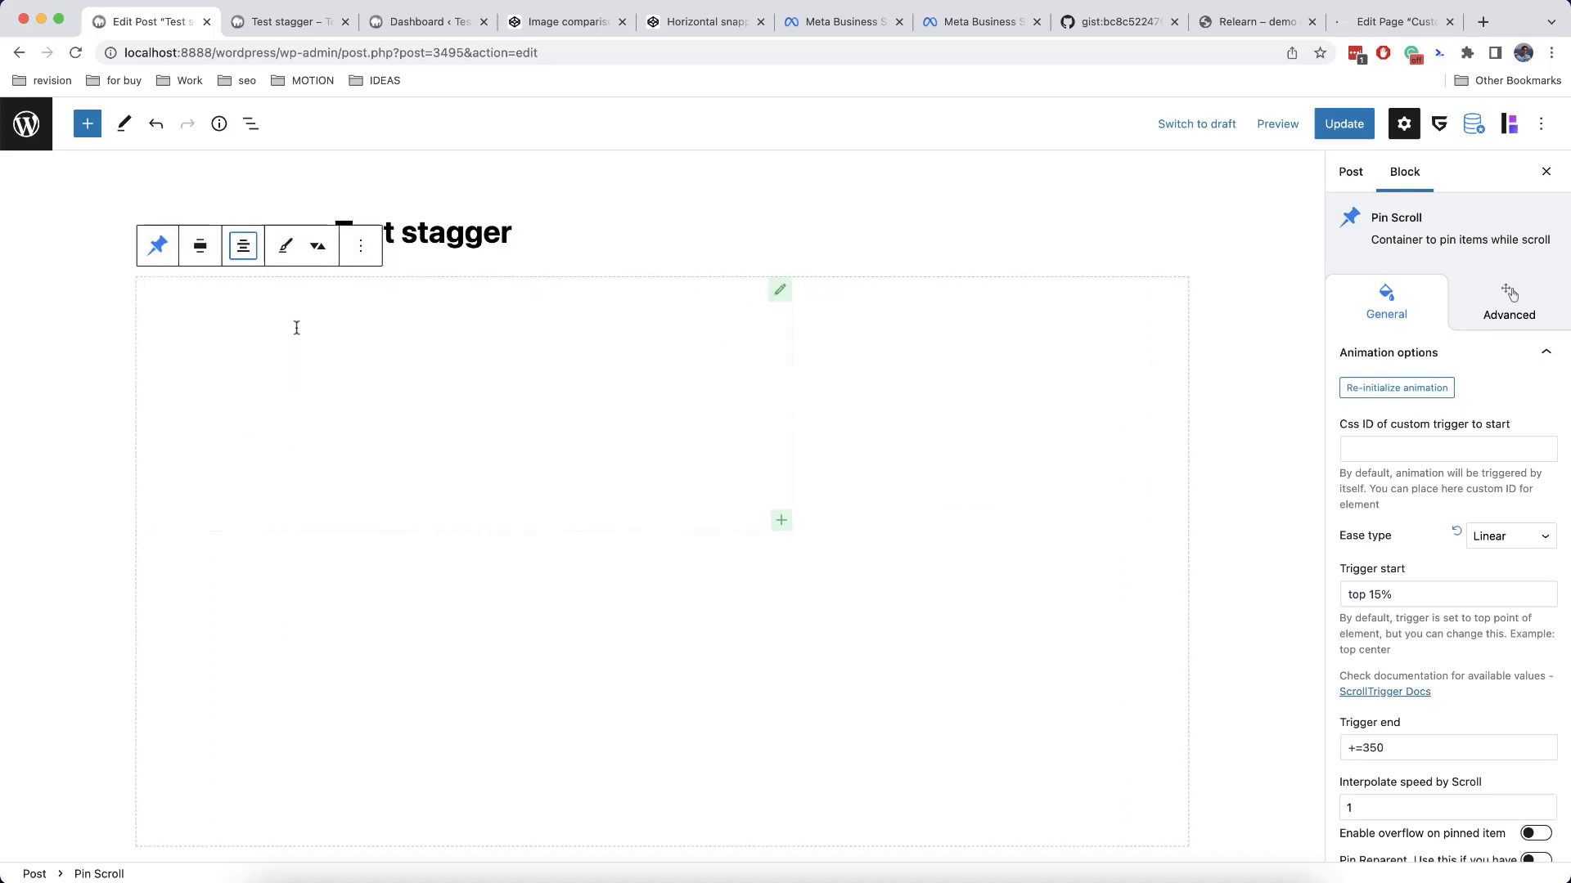
Change the pin's Trigger end to +=600 and save the post.
{"action": "scroll", "coordinate": [1374, 553], "scroll_direction": "down", "scroll_amount": 5}
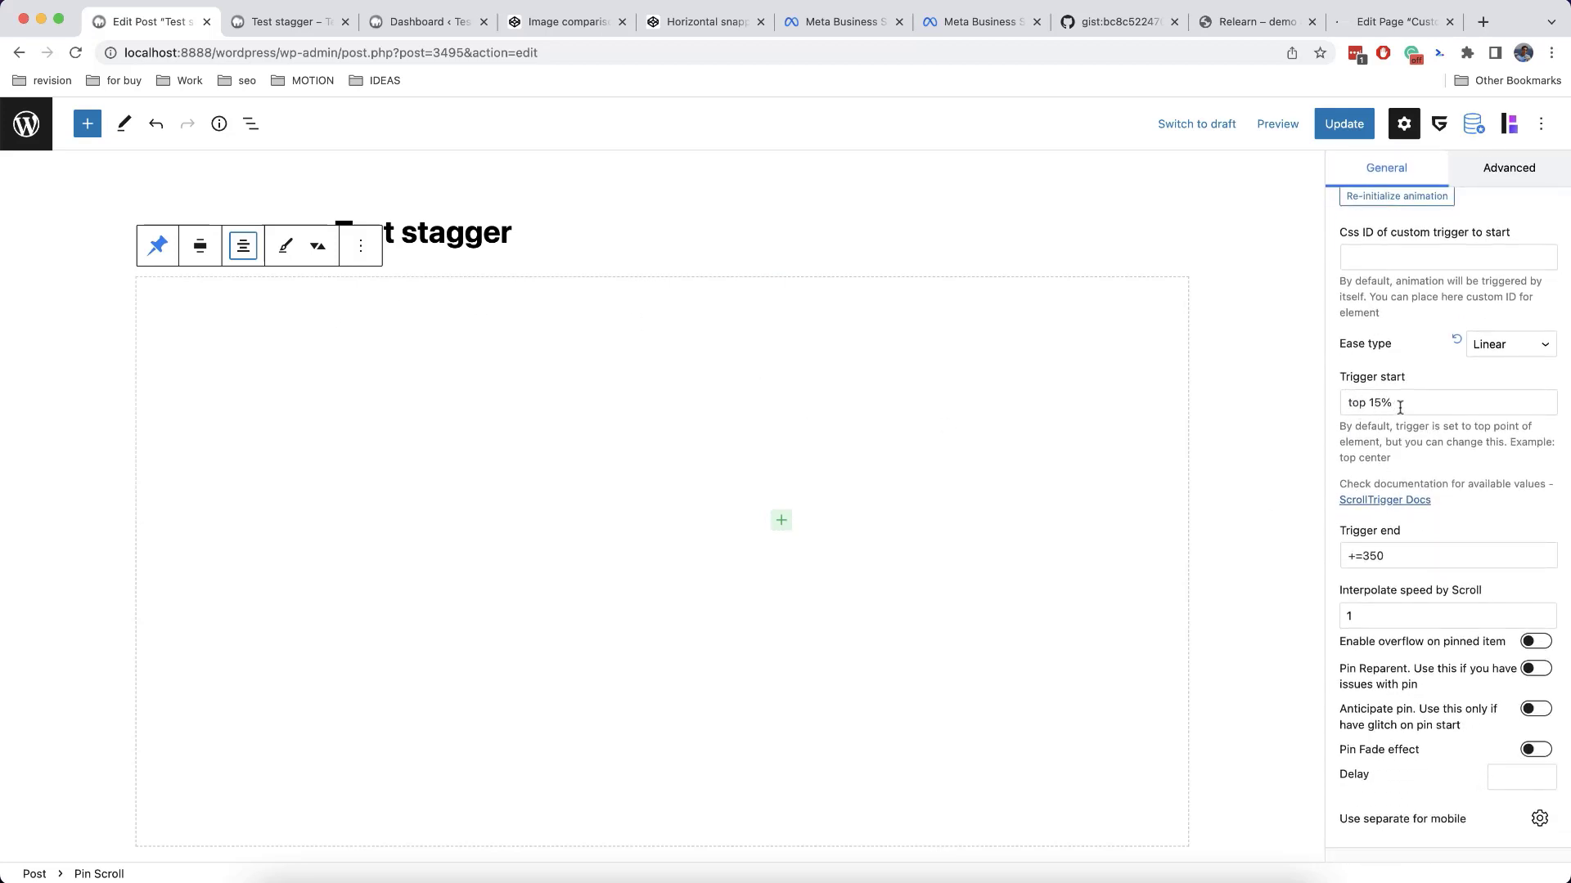
{"action": "left_click_drag", "start_coordinate": [1400, 408], "coordinate": [1338, 407]}
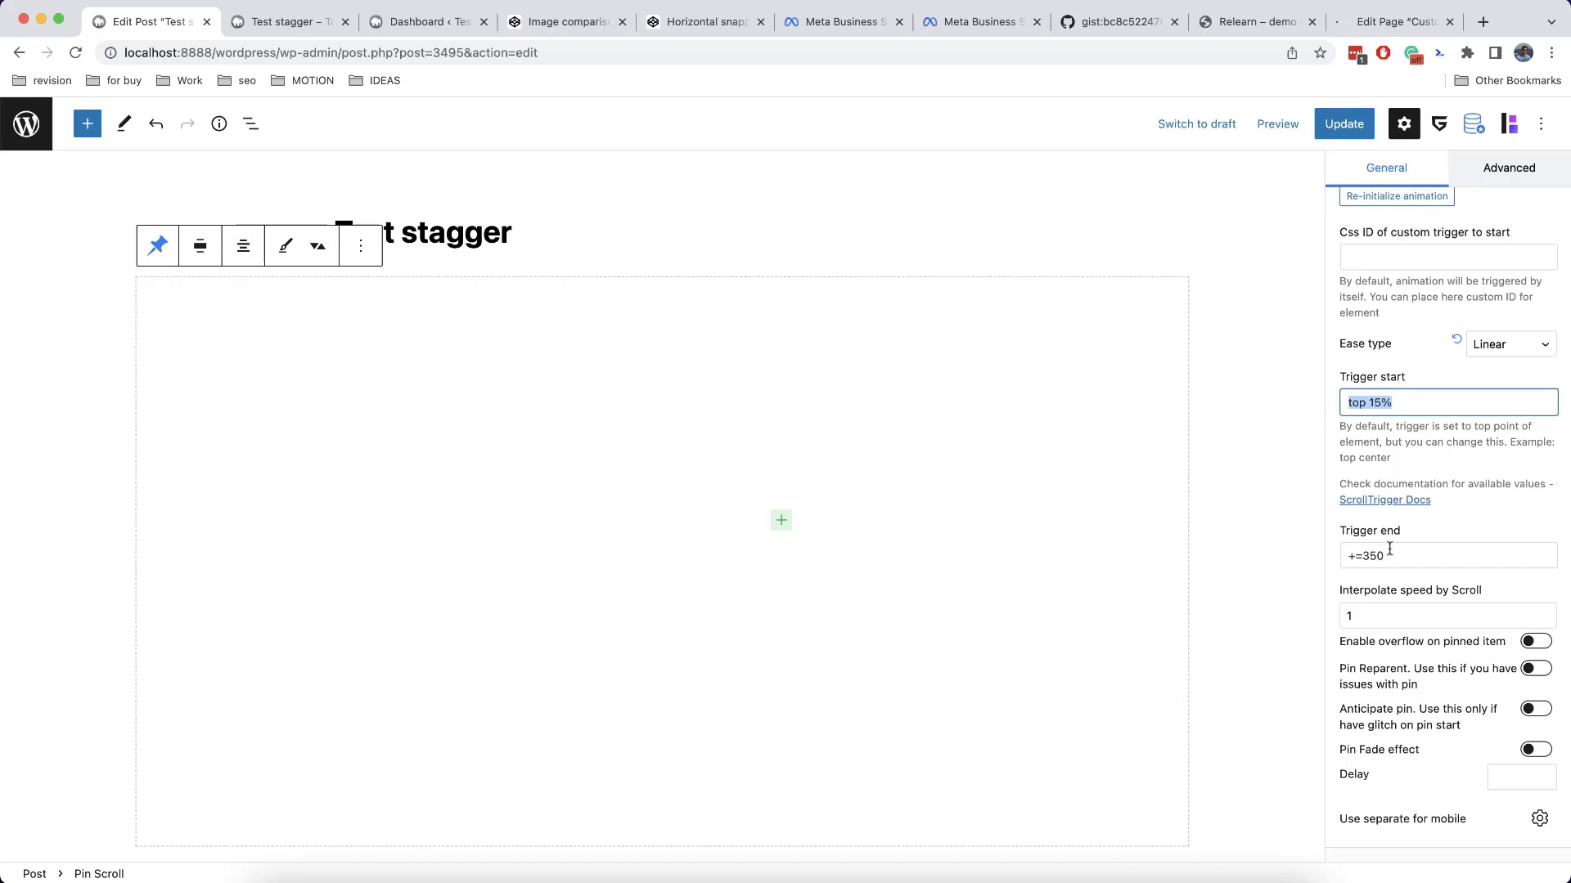
{"action": "left_click_drag", "start_coordinate": [1391, 553], "coordinate": [1367, 554]}
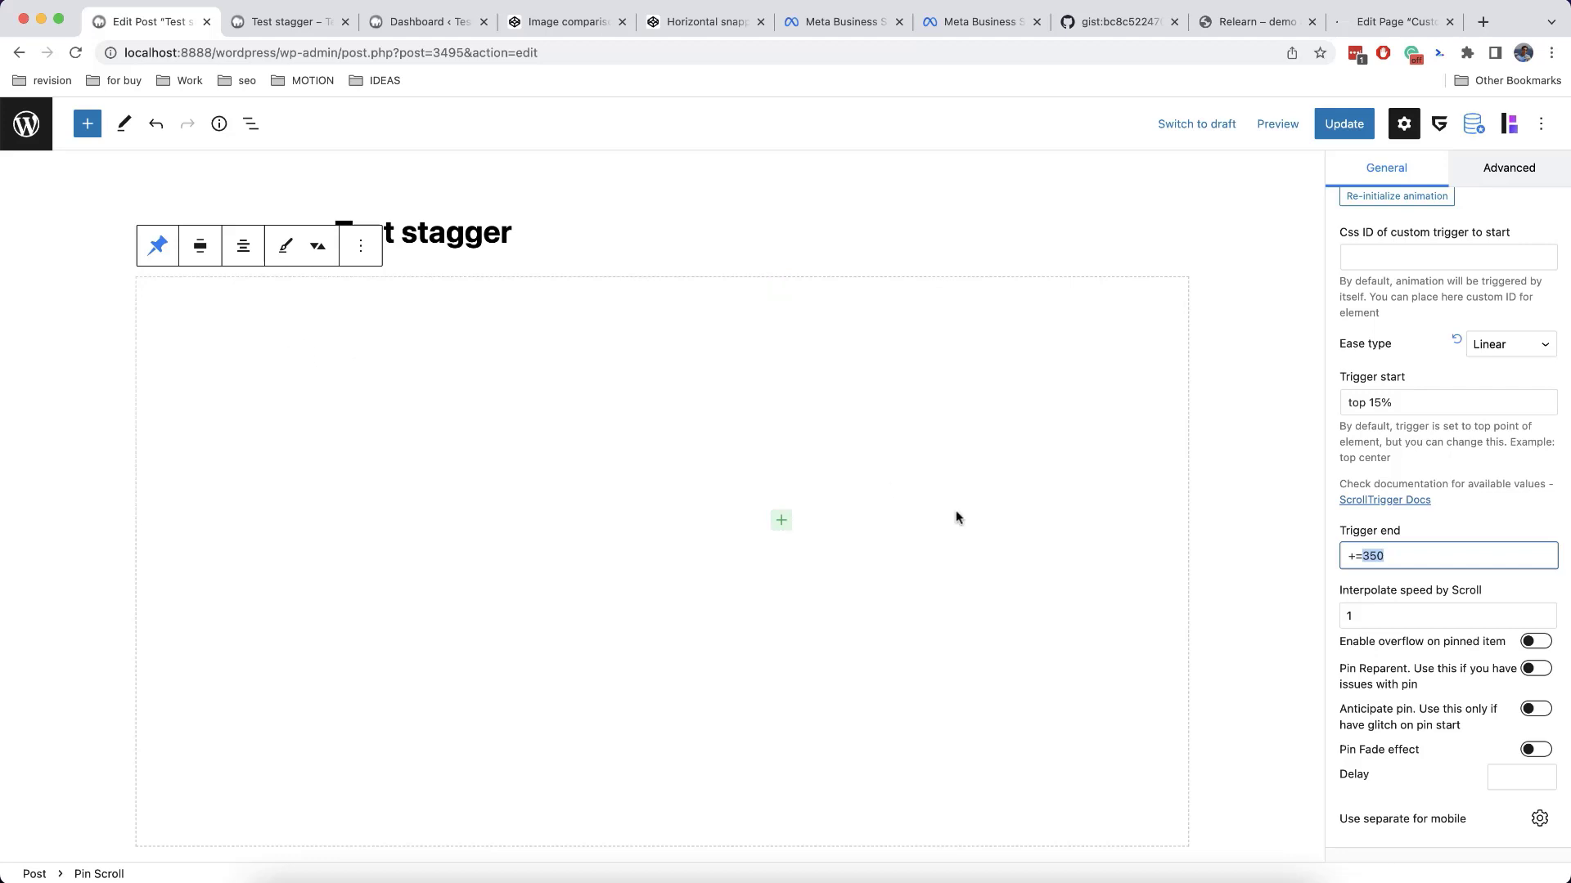
{"action": "key", "text": "super+s"}
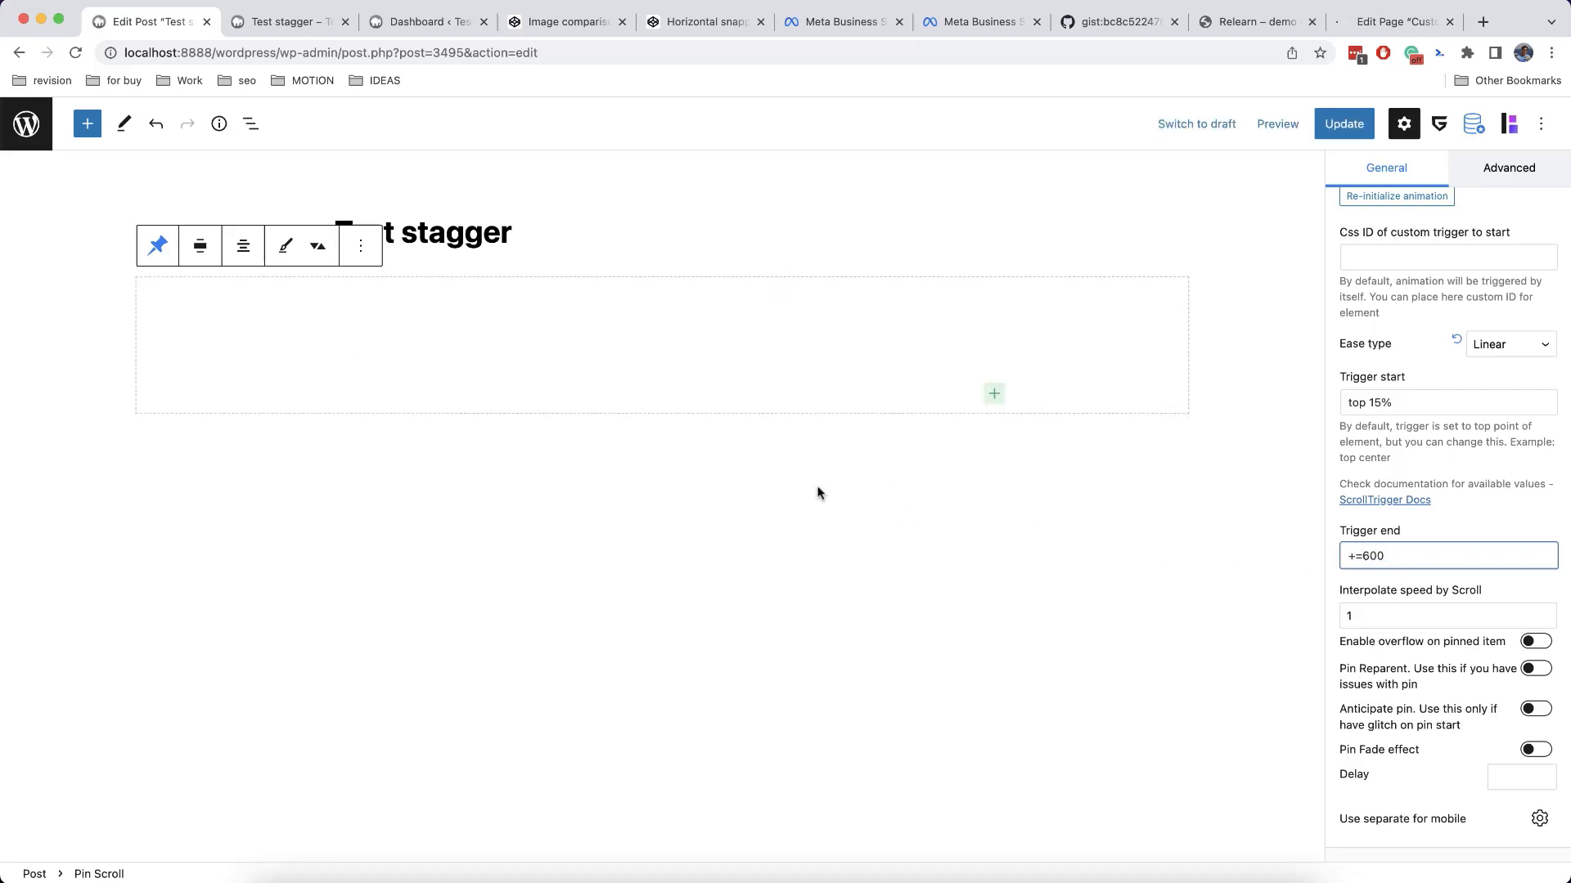
Select the GREENSHIFT PLUGIN heading's parent Animation Container.
{"action": "left_click", "coordinate": [546, 356]}
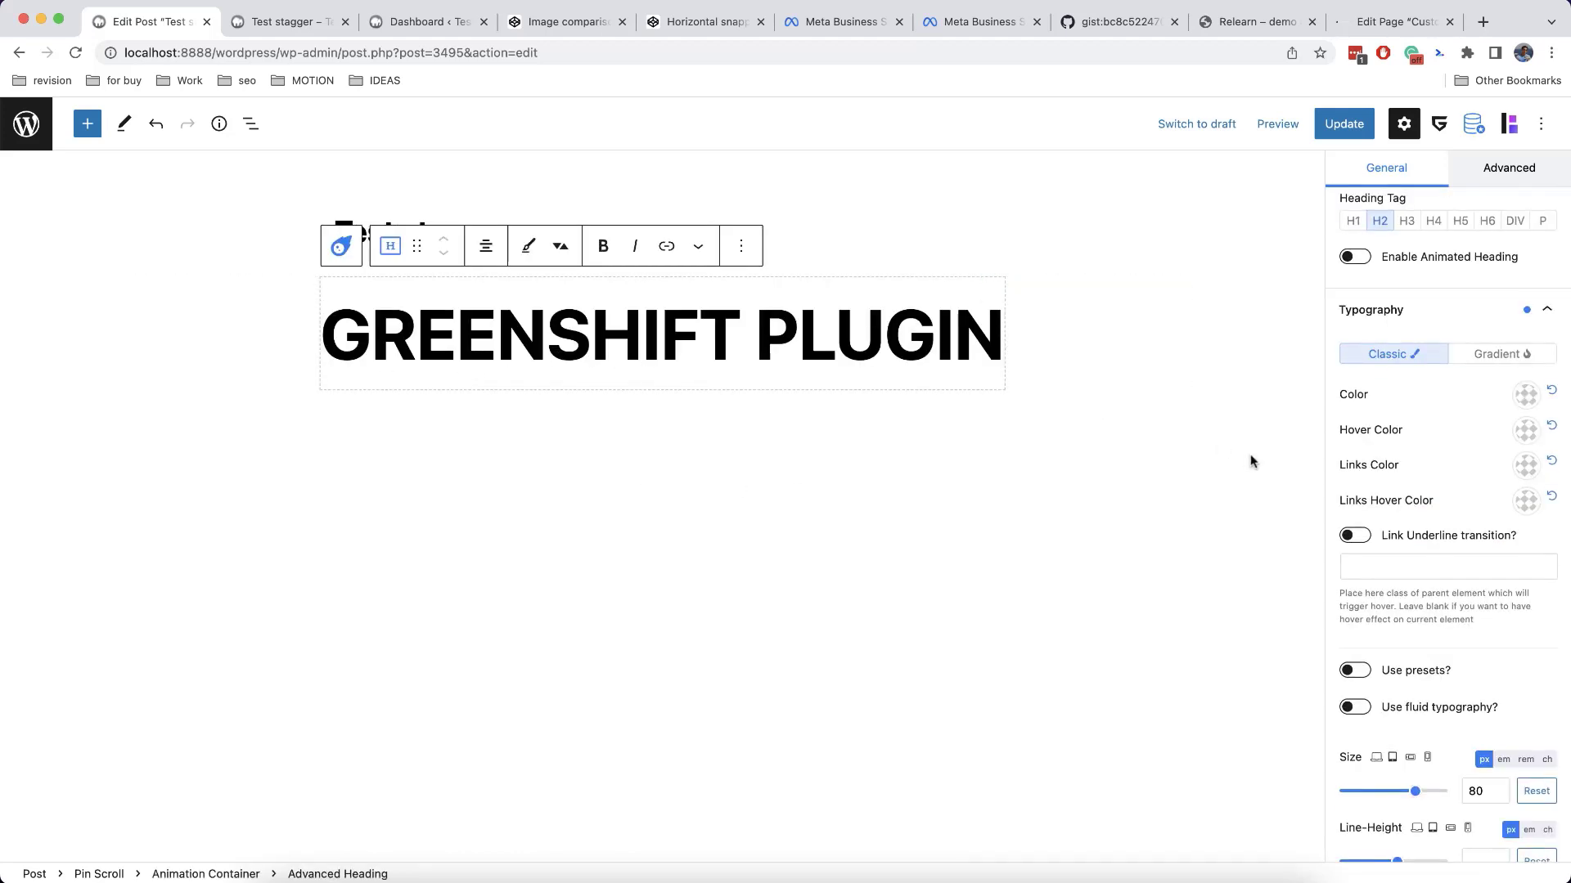
{"action": "scroll", "coordinate": [1452, 547], "scroll_direction": "down", "scroll_amount": 10}
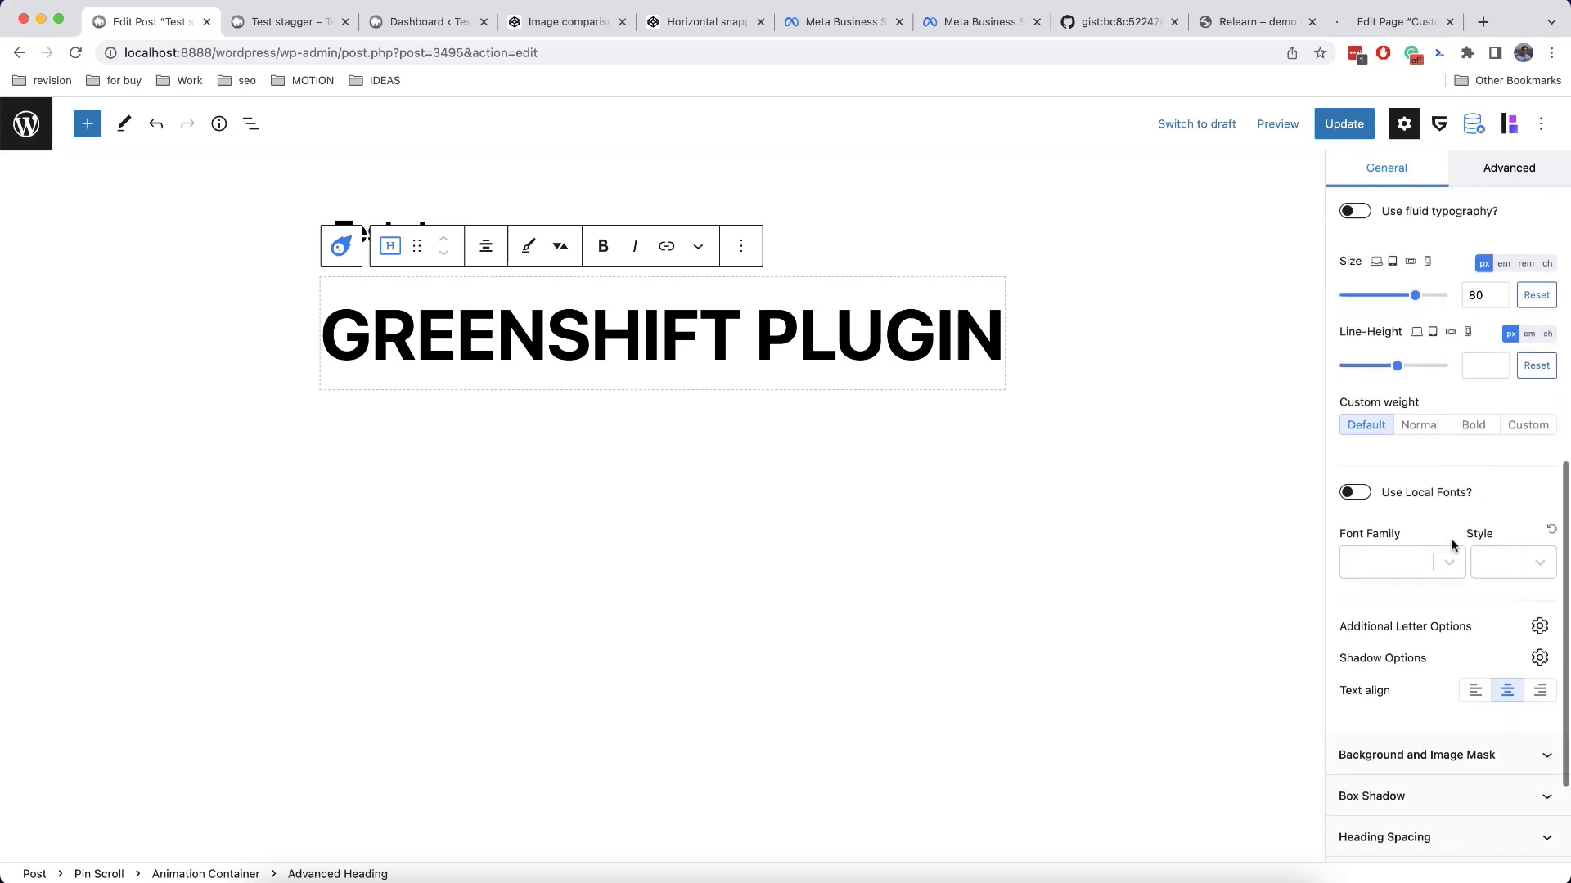
{"action": "left_click", "coordinate": [1064, 401]}
Set its Trigger start to 'top 15%', update the post, and go to the live page.
{"action": "scroll", "coordinate": [1396, 544], "scroll_direction": "down", "scroll_amount": 10}
{"action": "scroll", "coordinate": [1396, 544], "scroll_direction": "down", "scroll_amount": 5}
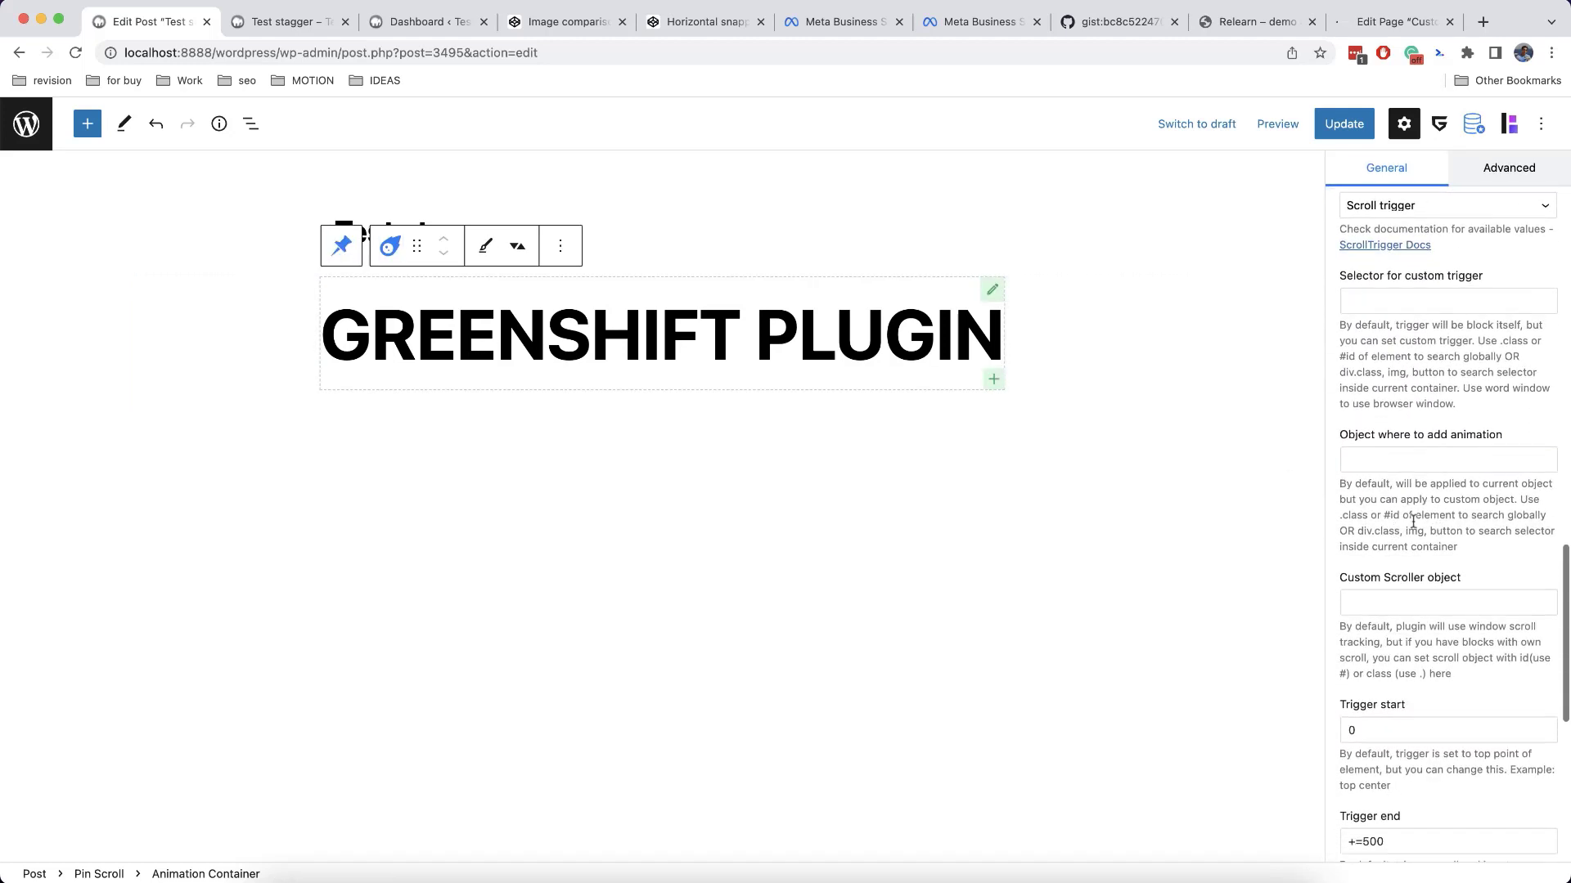
{"action": "scroll", "coordinate": [1383, 597], "scroll_direction": "down", "scroll_amount": 3}
{"action": "double_click", "coordinate": [1371, 570]}
{"action": "type", "text": "top 15%"}
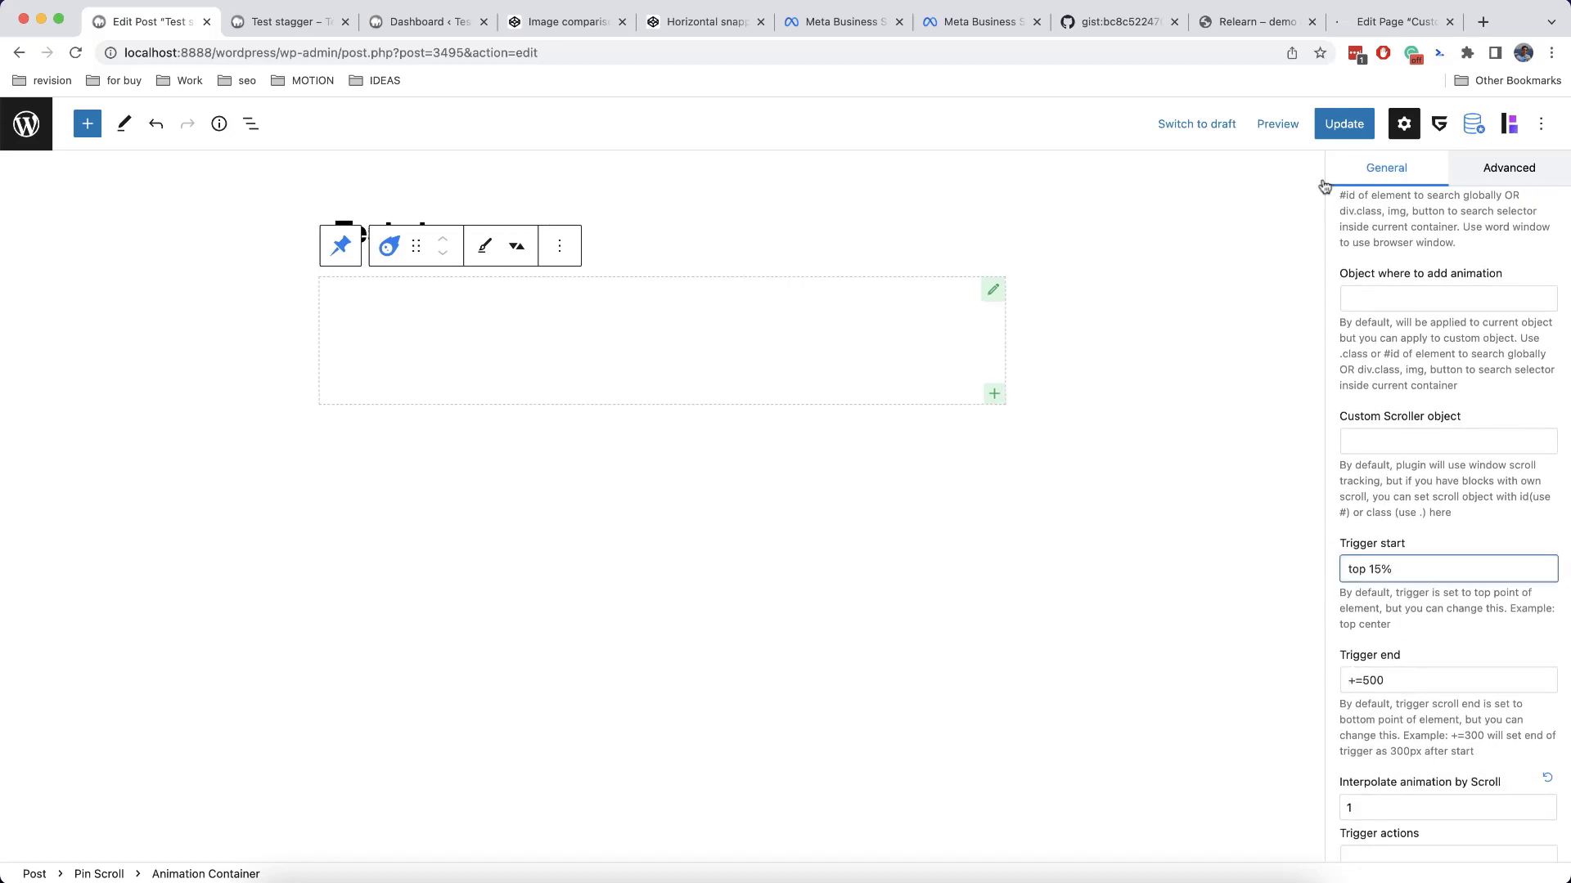
{"action": "left_click", "coordinate": [1333, 131]}
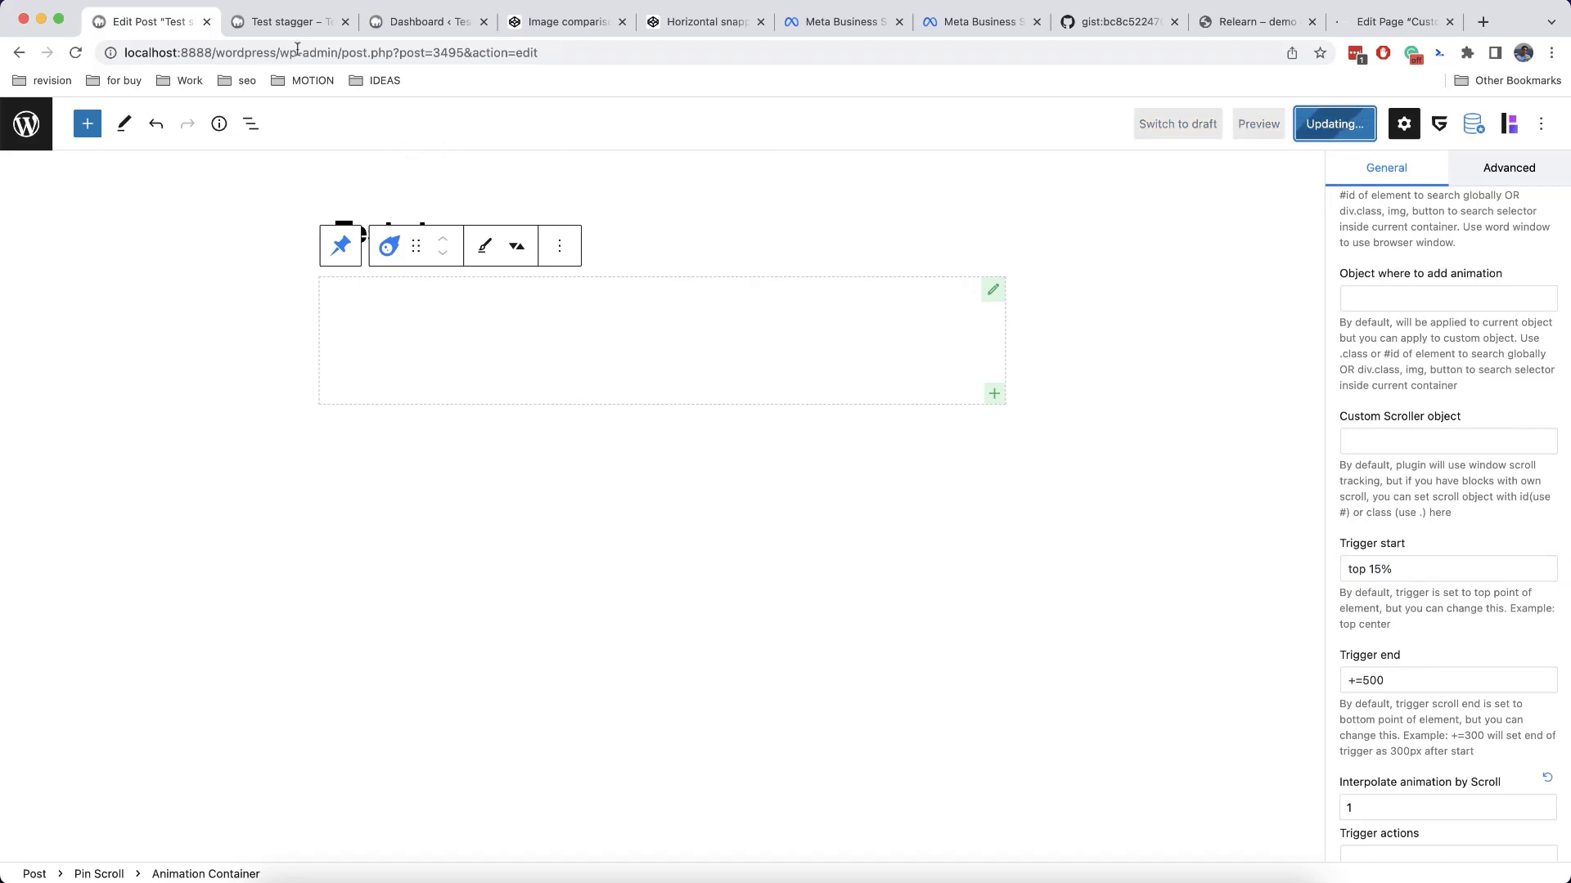
{"action": "left_click", "coordinate": [282, 24]}
Reload the Test stagger post and scroll until the pinned heading's letters fully assemble.
{"action": "left_click", "coordinate": [75, 52]}
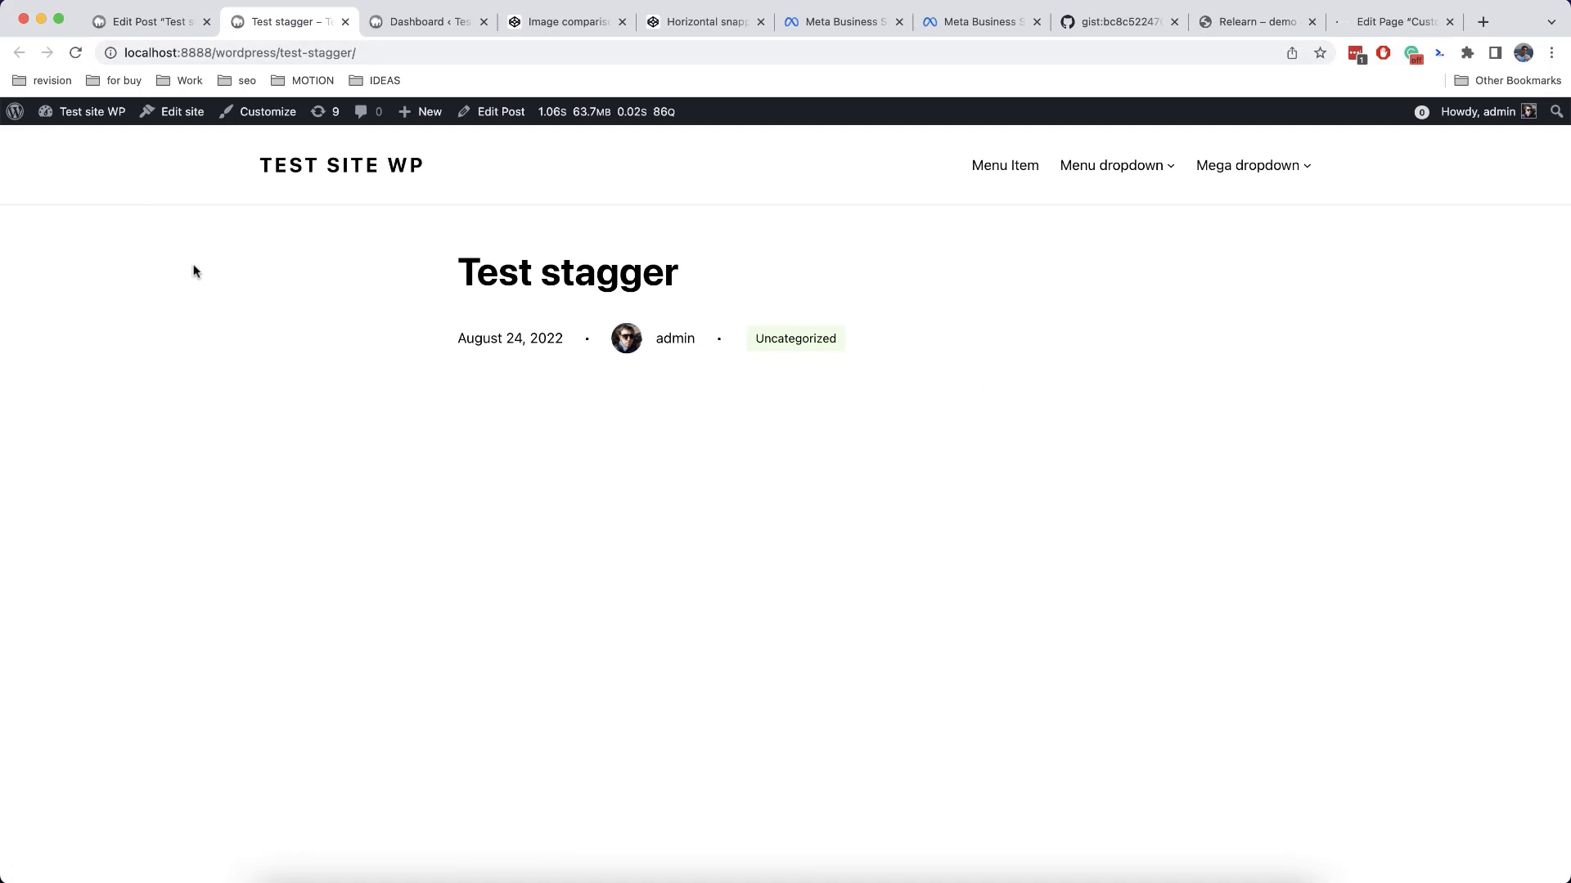
{"action": "scroll", "coordinate": [292, 463], "scroll_direction": "down", "scroll_amount": 3}
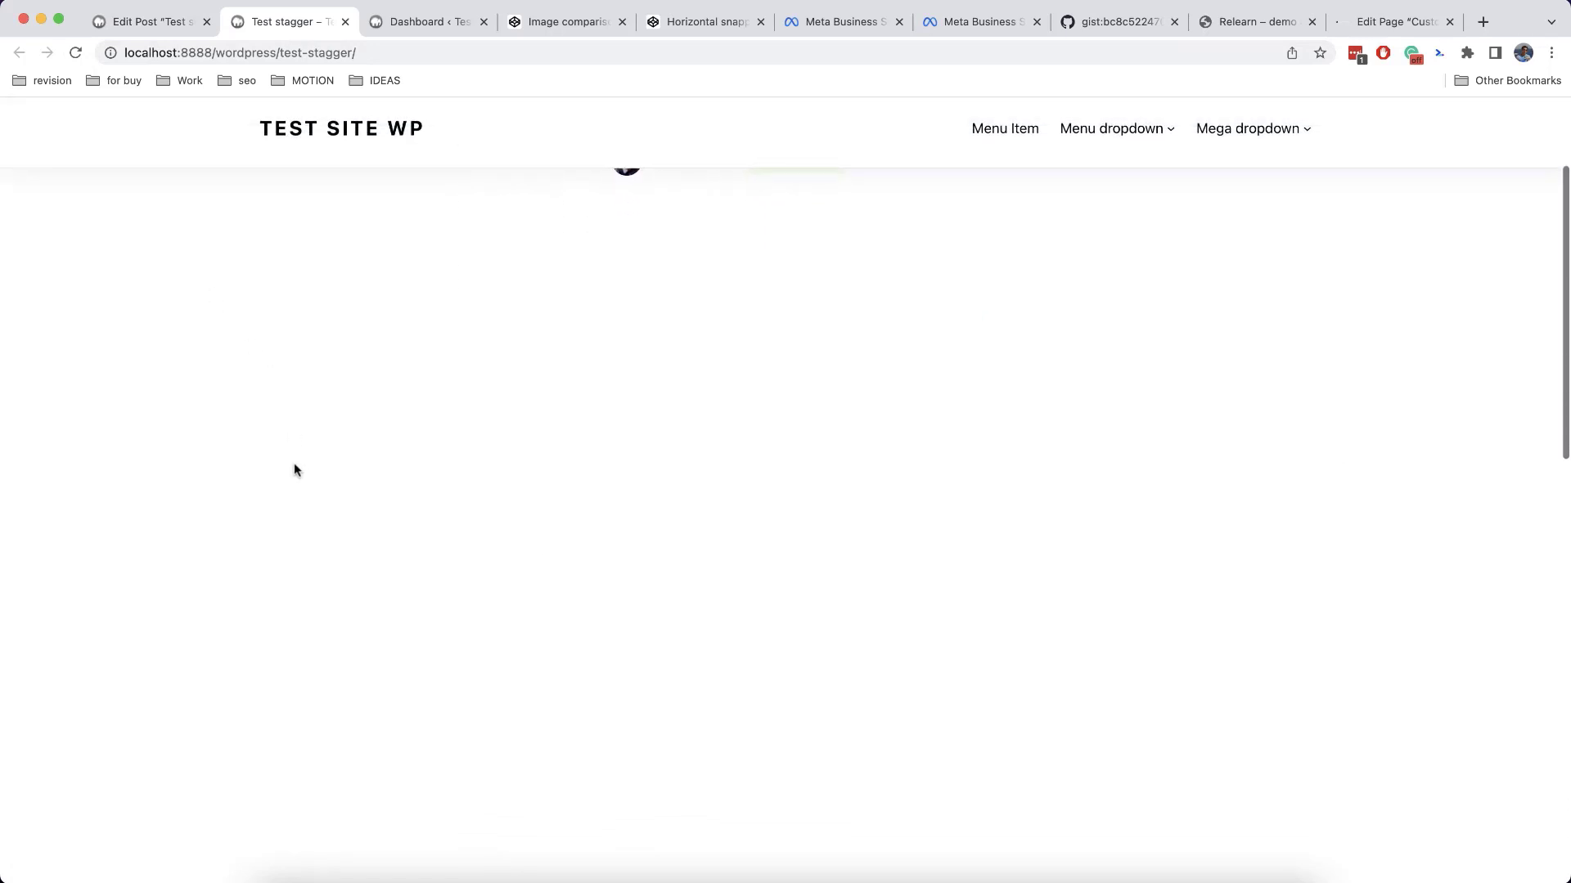
{"action": "scroll", "coordinate": [296, 470], "scroll_direction": "down", "scroll_amount": 3}
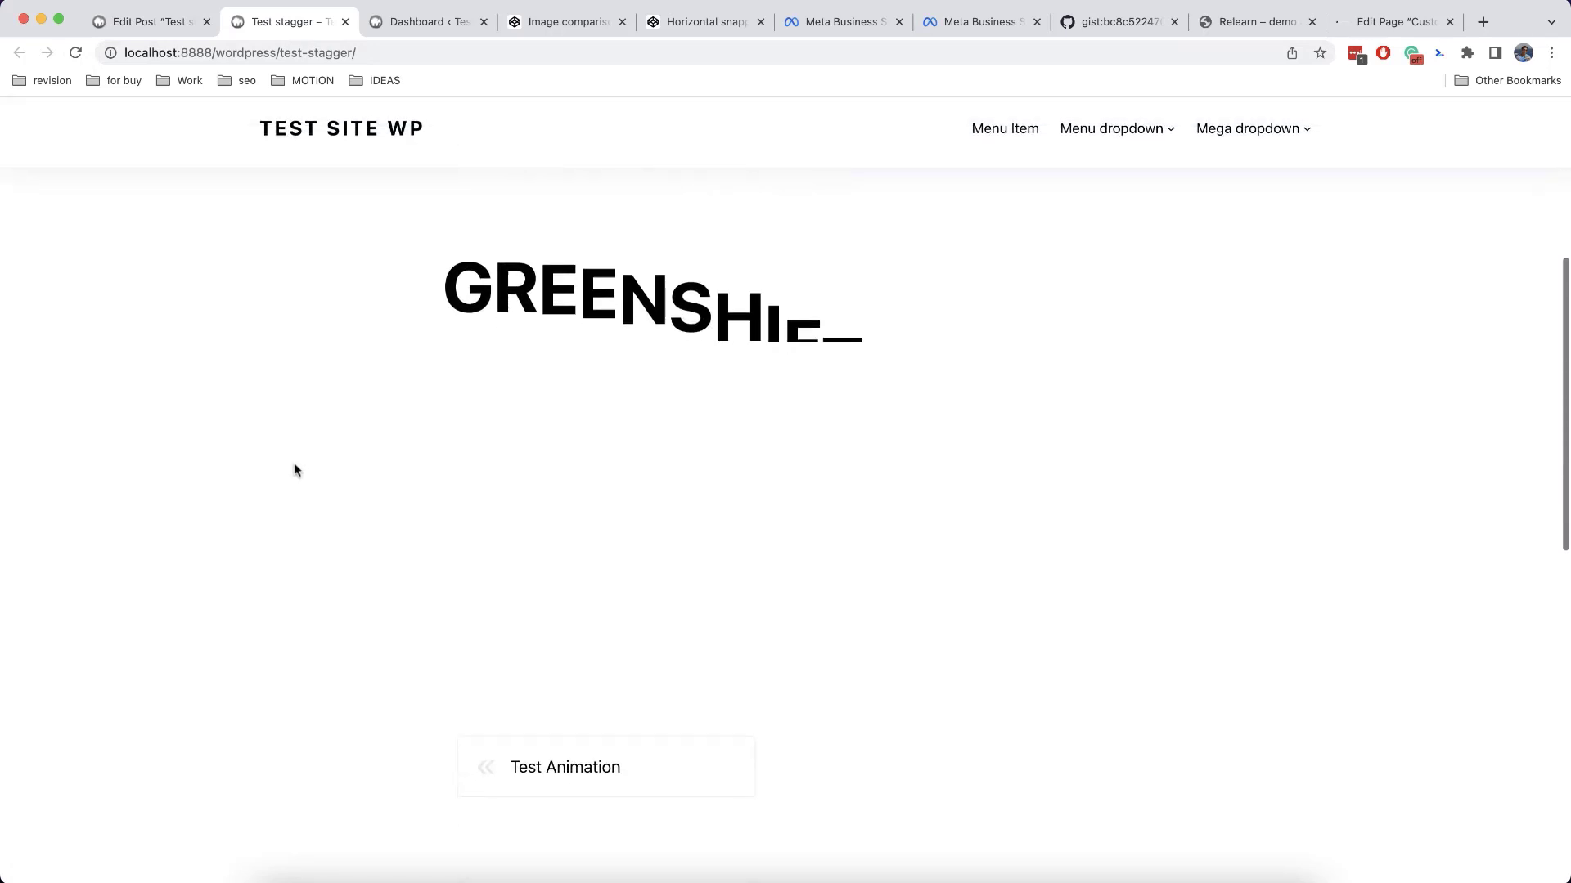
{"action": "scroll", "coordinate": [519, 543], "scroll_direction": "up", "scroll_amount": 2}
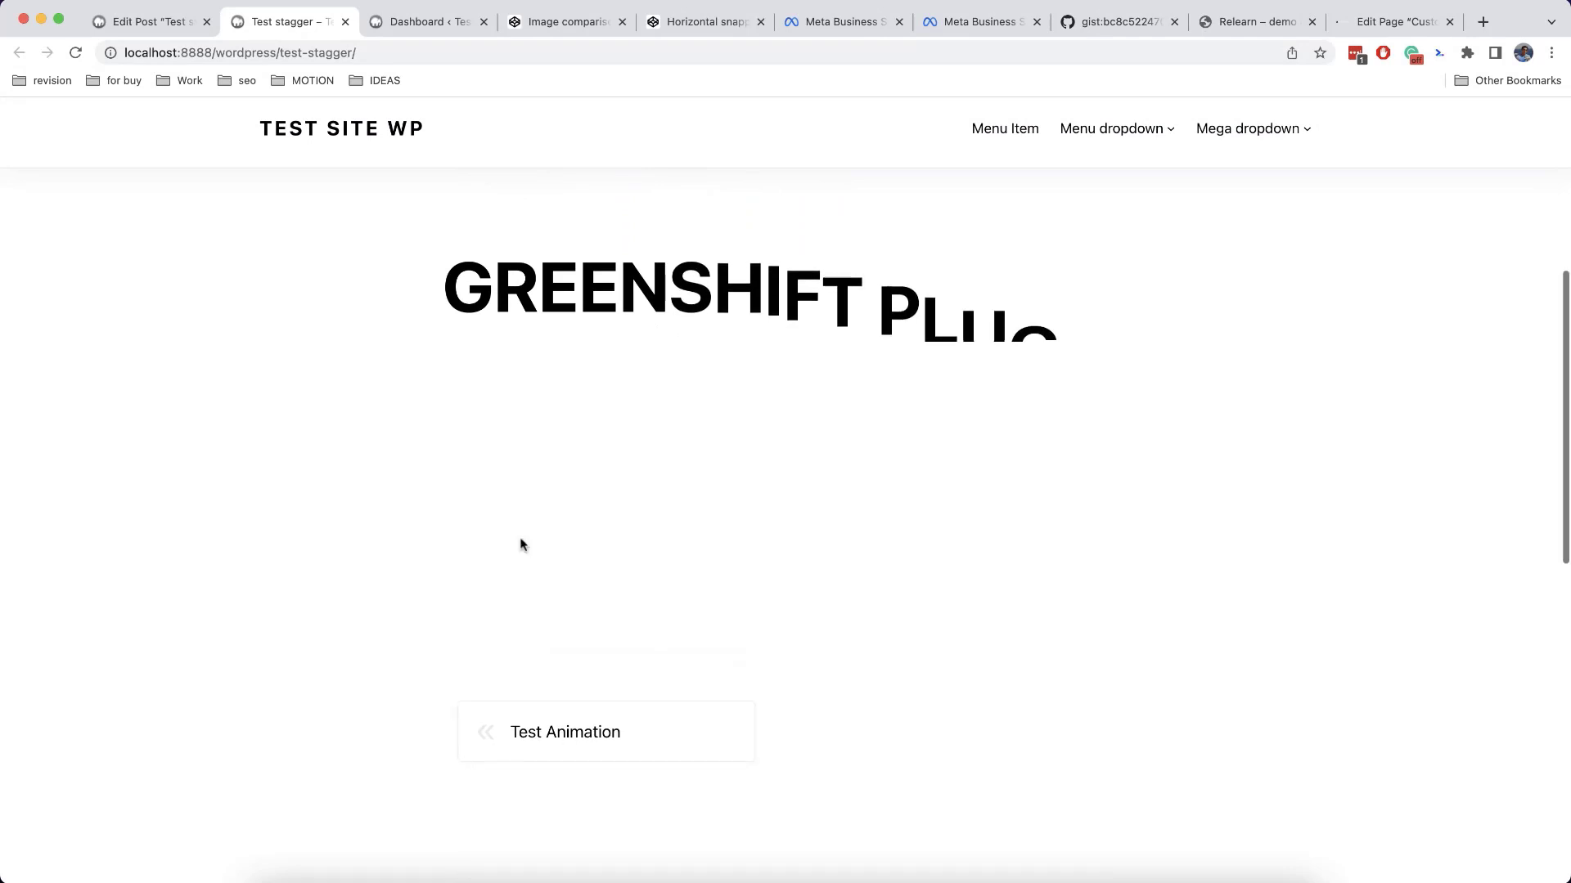
{"action": "scroll", "coordinate": [520, 544], "scroll_direction": "down", "scroll_amount": 2}
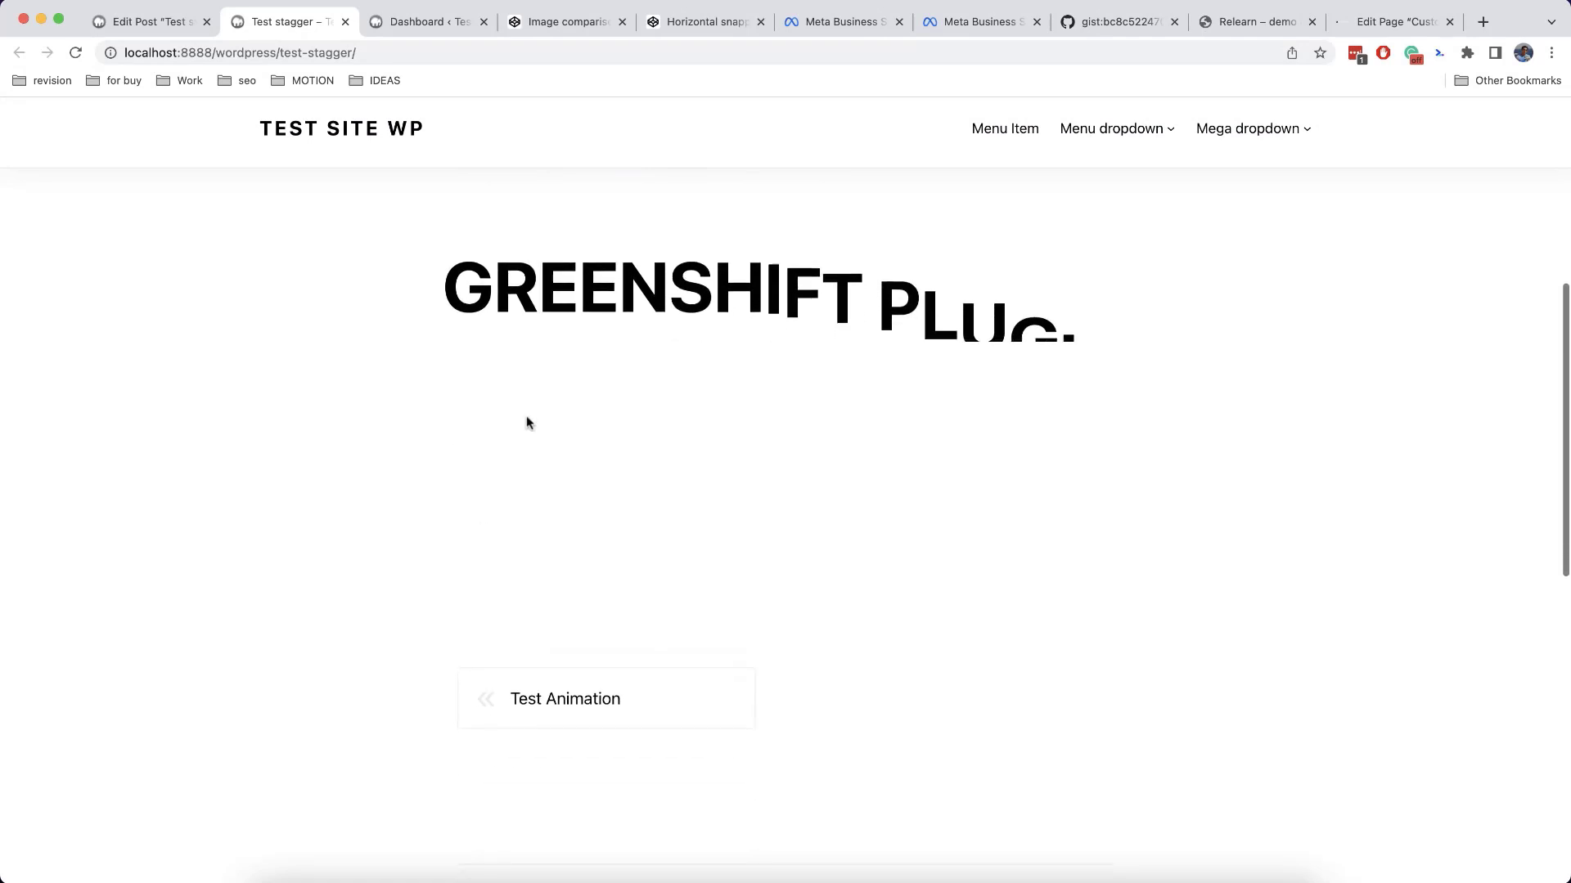
{"action": "scroll", "coordinate": [587, 370], "scroll_direction": "down", "scroll_amount": 2}
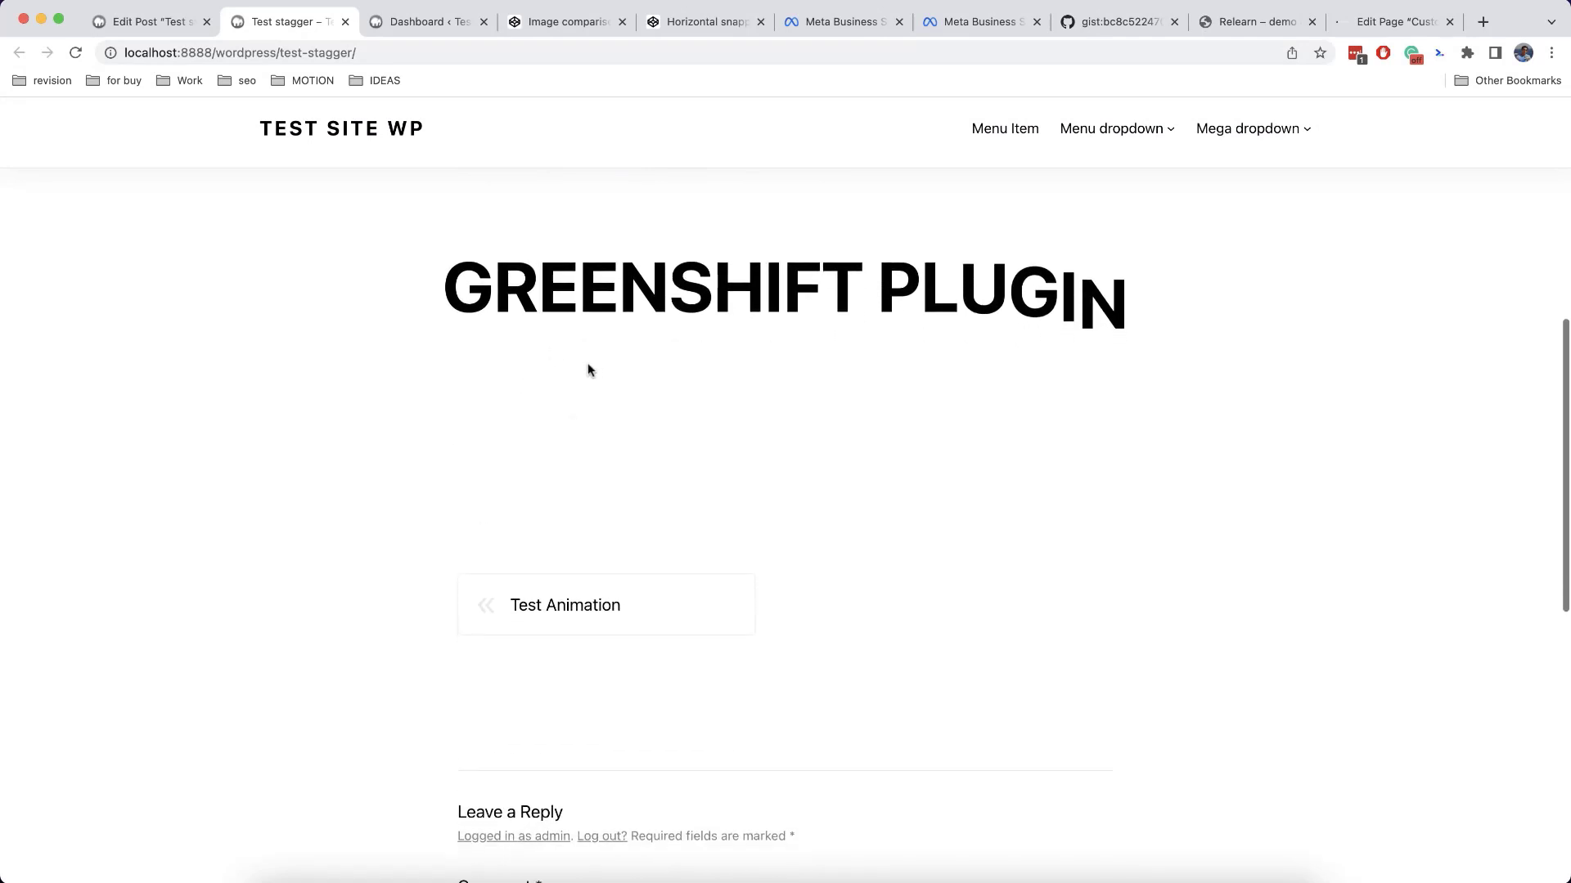
{"action": "scroll", "coordinate": [873, 561], "scroll_direction": "down", "scroll_amount": 2}
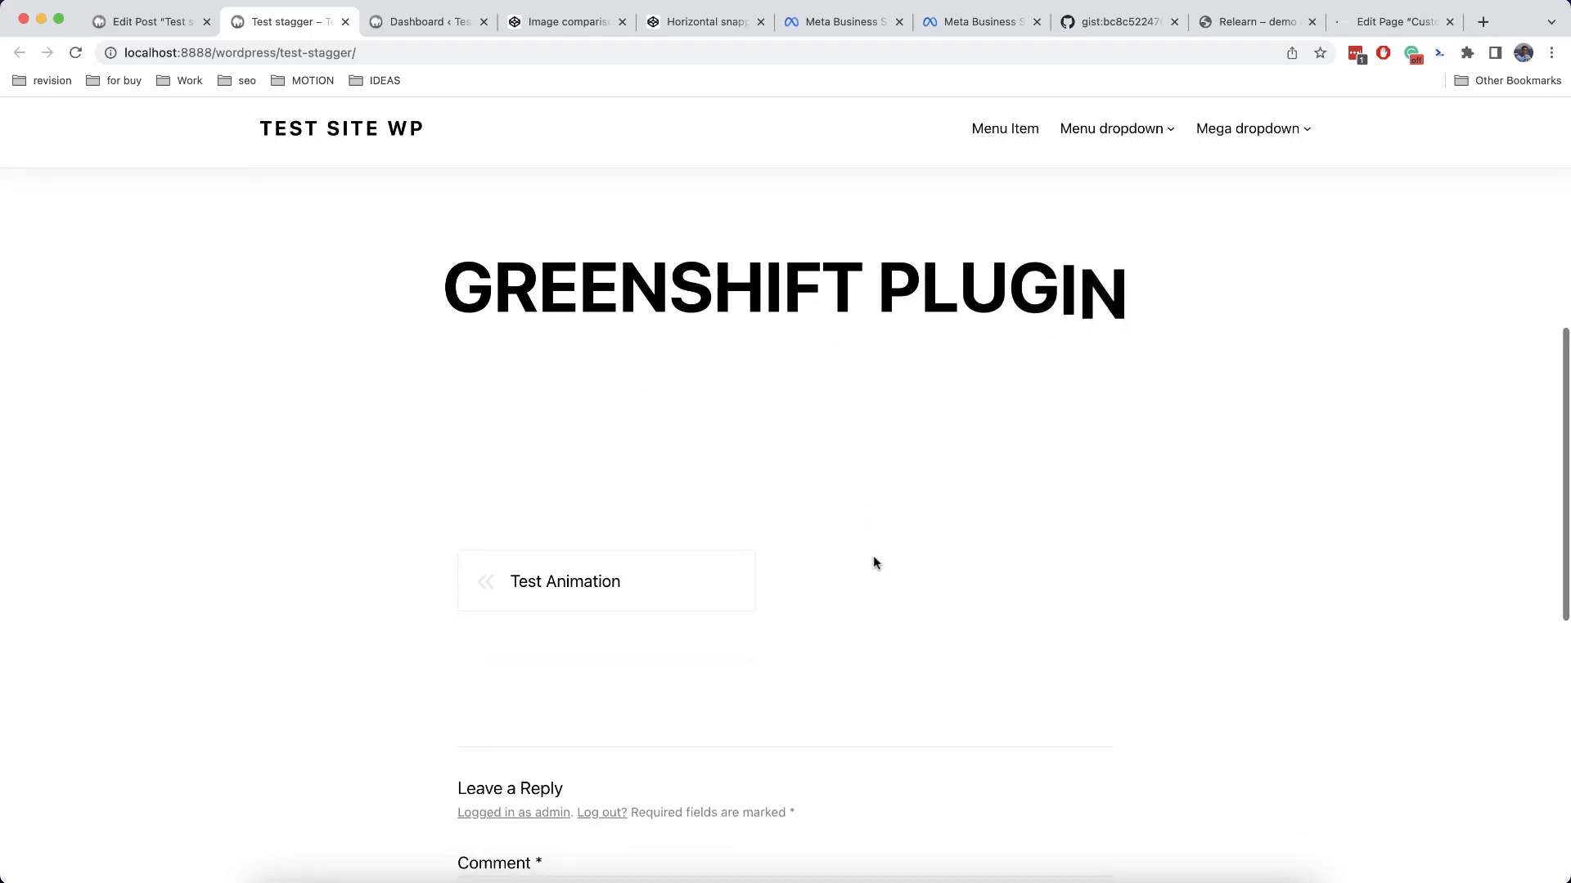
{"action": "scroll", "coordinate": [874, 563], "scroll_direction": "down", "scroll_amount": 3}
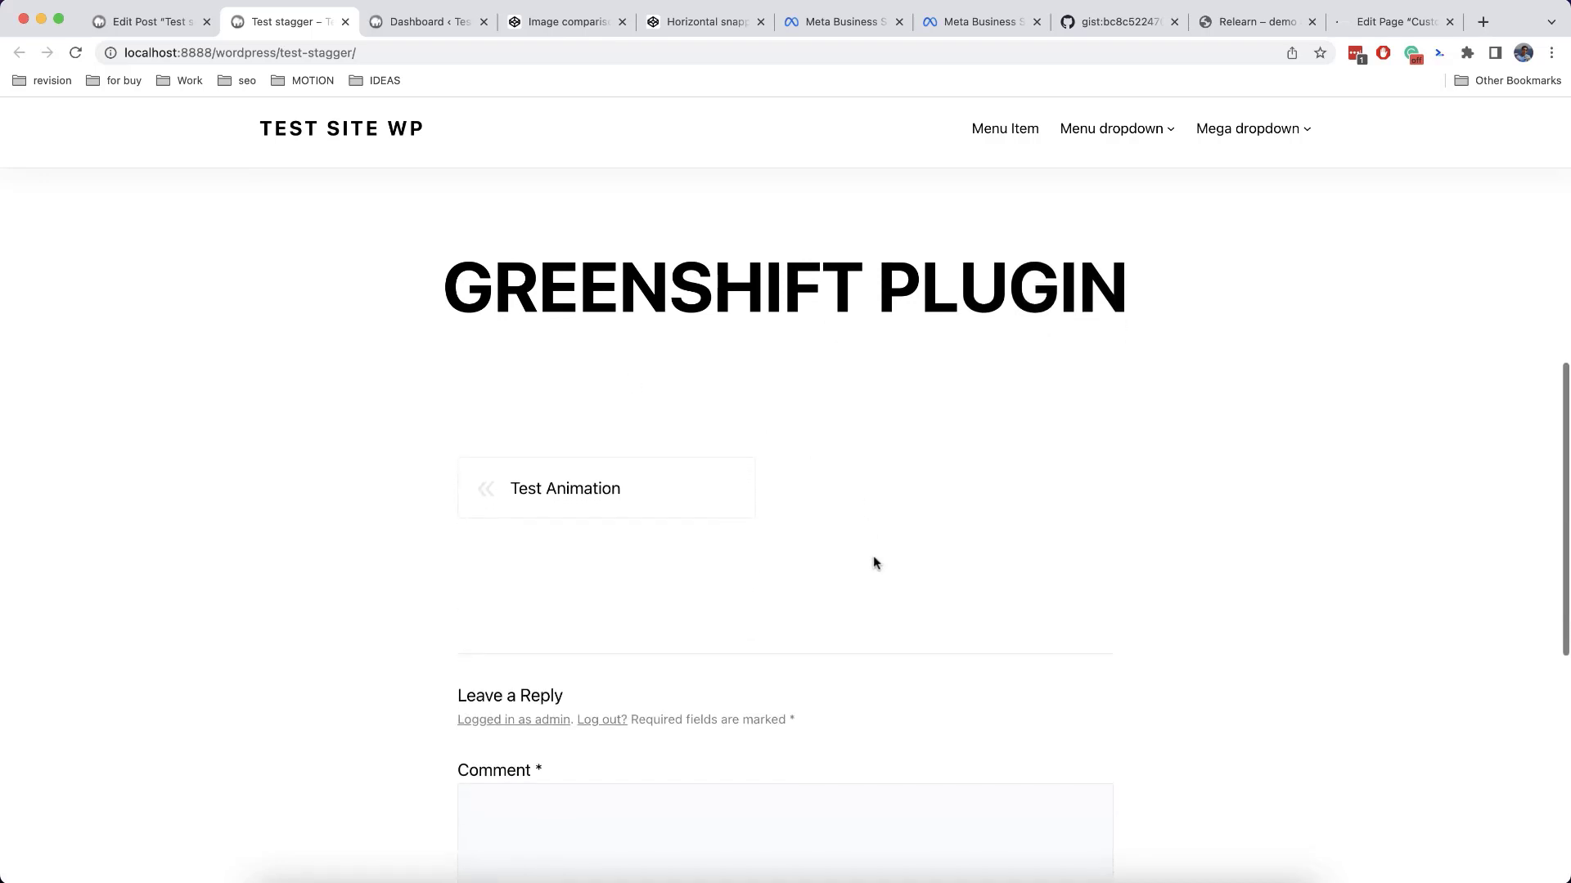
{"action": "scroll", "coordinate": [873, 563], "scroll_direction": "down", "scroll_amount": 5}
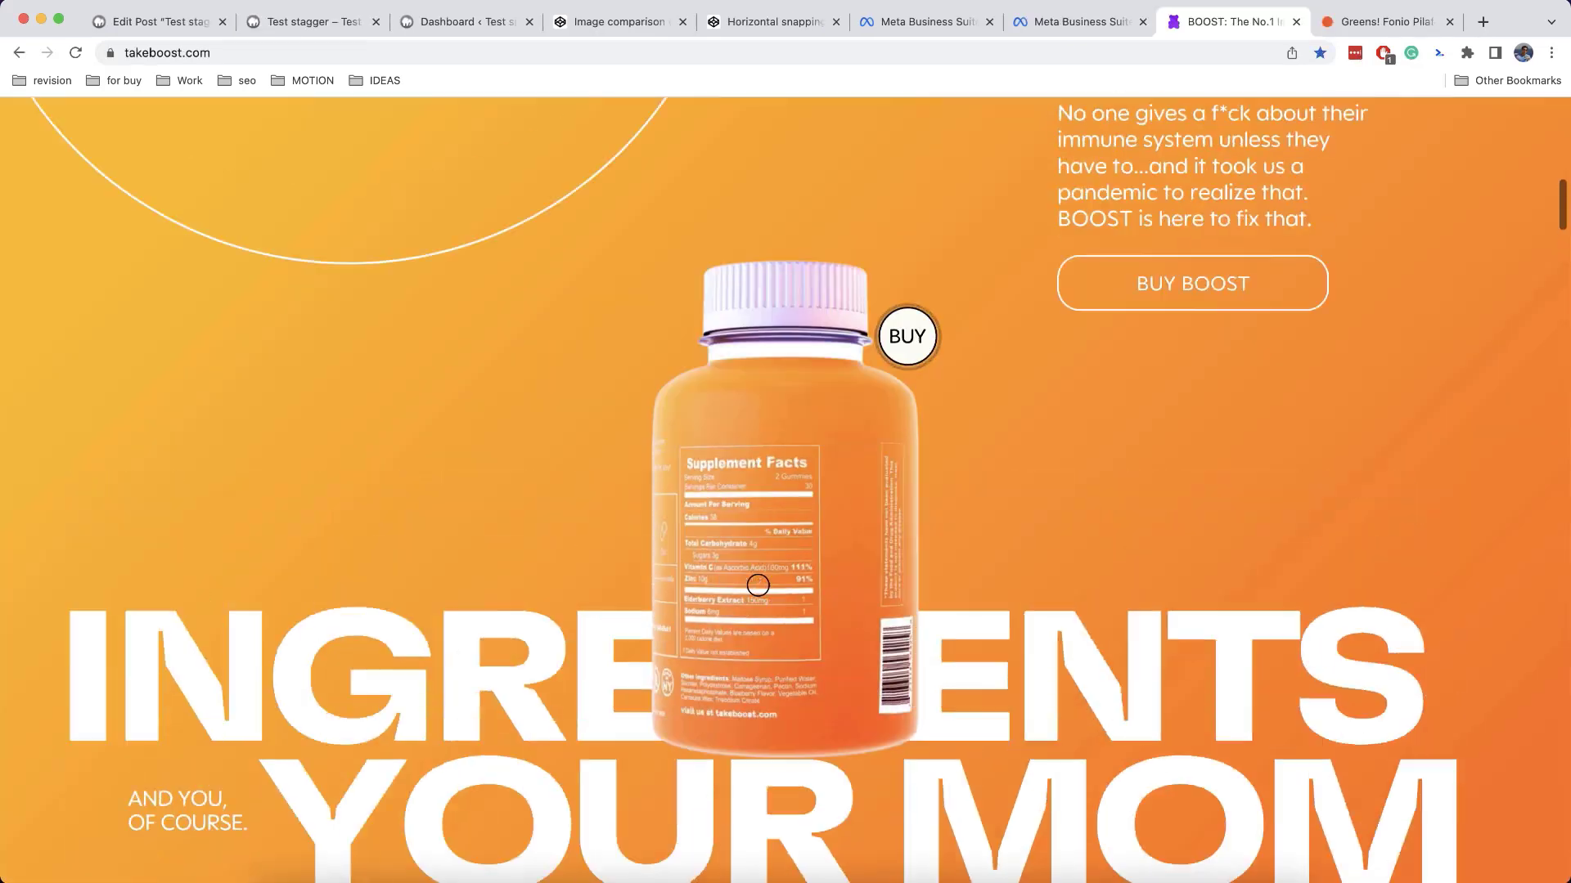
Scroll the takeboost.com page through the ingredients bottle animation to the Vitamin C section.
{"action": "scroll", "coordinate": [757, 586], "scroll_direction": "up", "scroll_amount": 5}
{"action": "scroll", "coordinate": [757, 585], "scroll_direction": "down", "scroll_amount": 5}
{"action": "scroll", "coordinate": [757, 585], "scroll_direction": "down", "scroll_amount": 5}
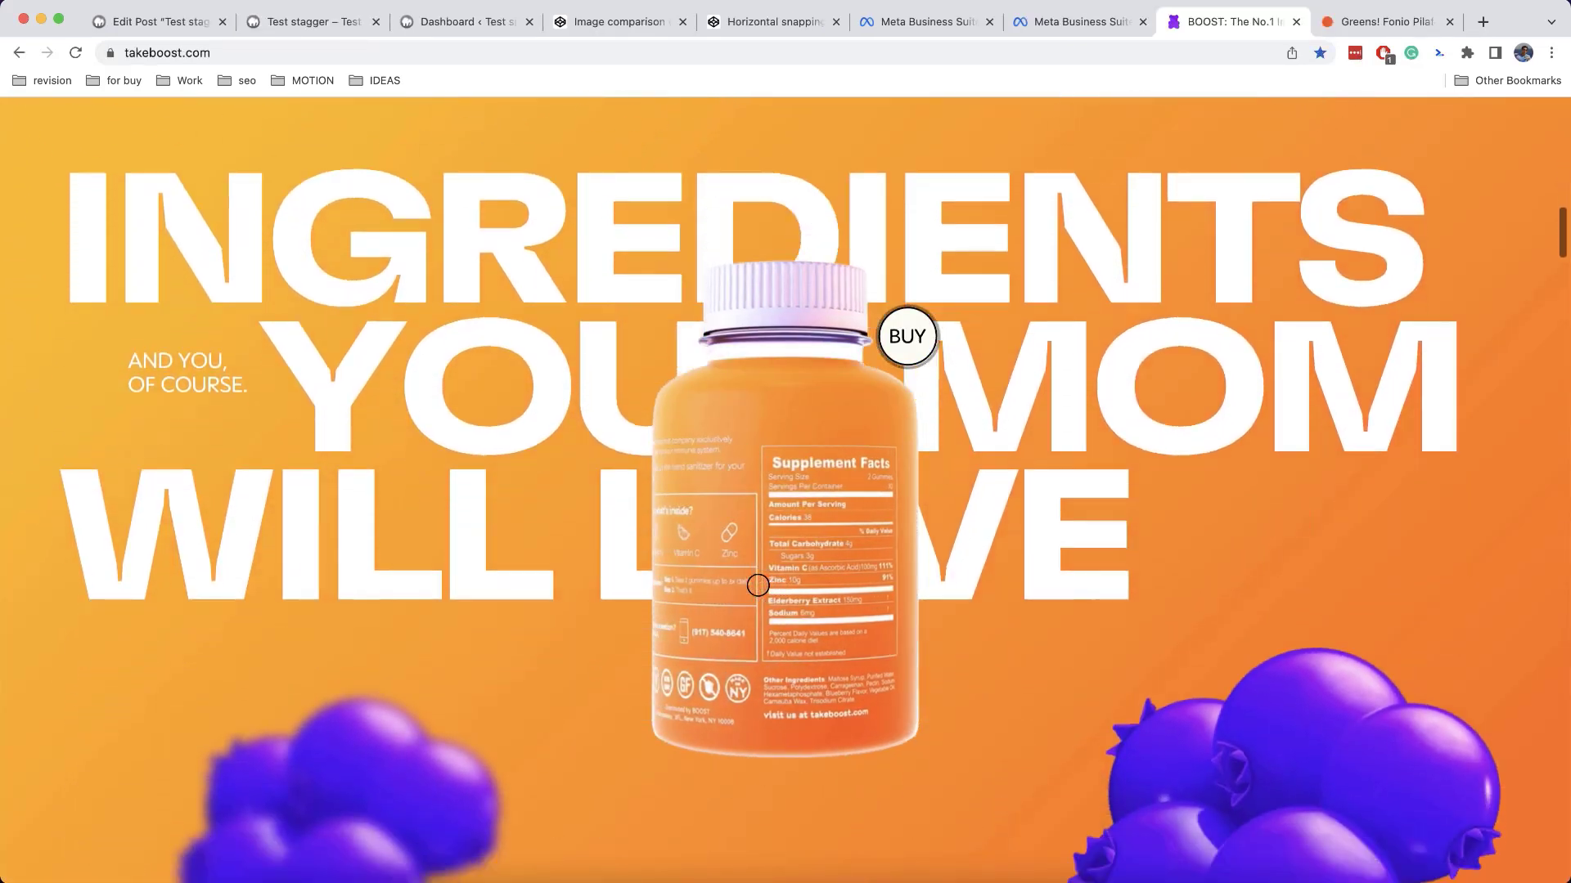
{"action": "scroll", "coordinate": [758, 586], "scroll_direction": "down", "scroll_amount": 5}
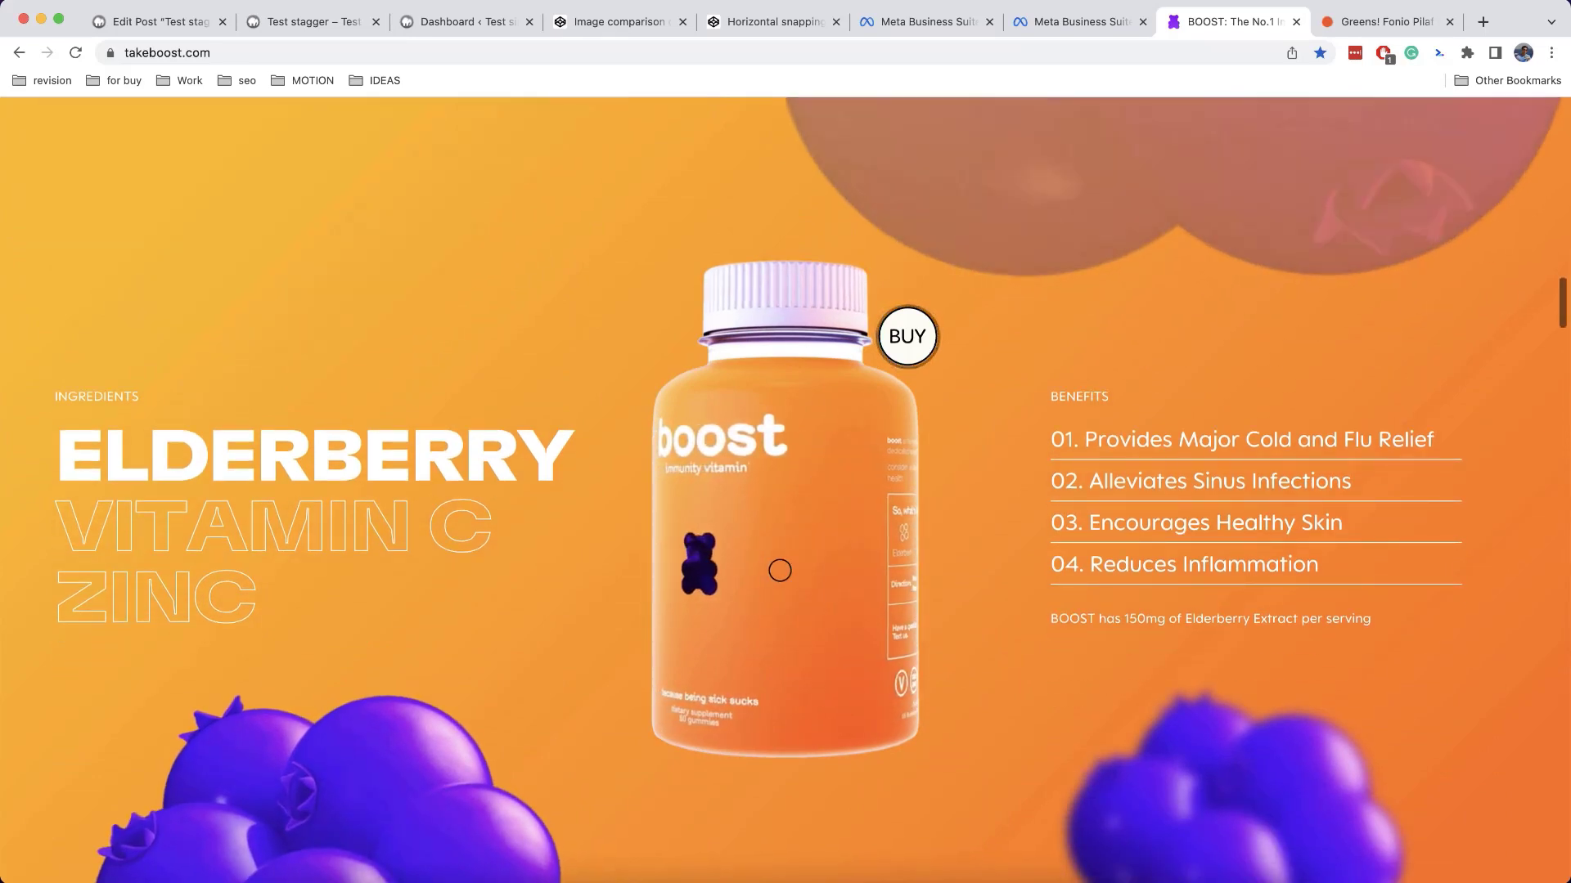
{"action": "scroll", "coordinate": [779, 570], "scroll_direction": "down", "scroll_amount": 5}
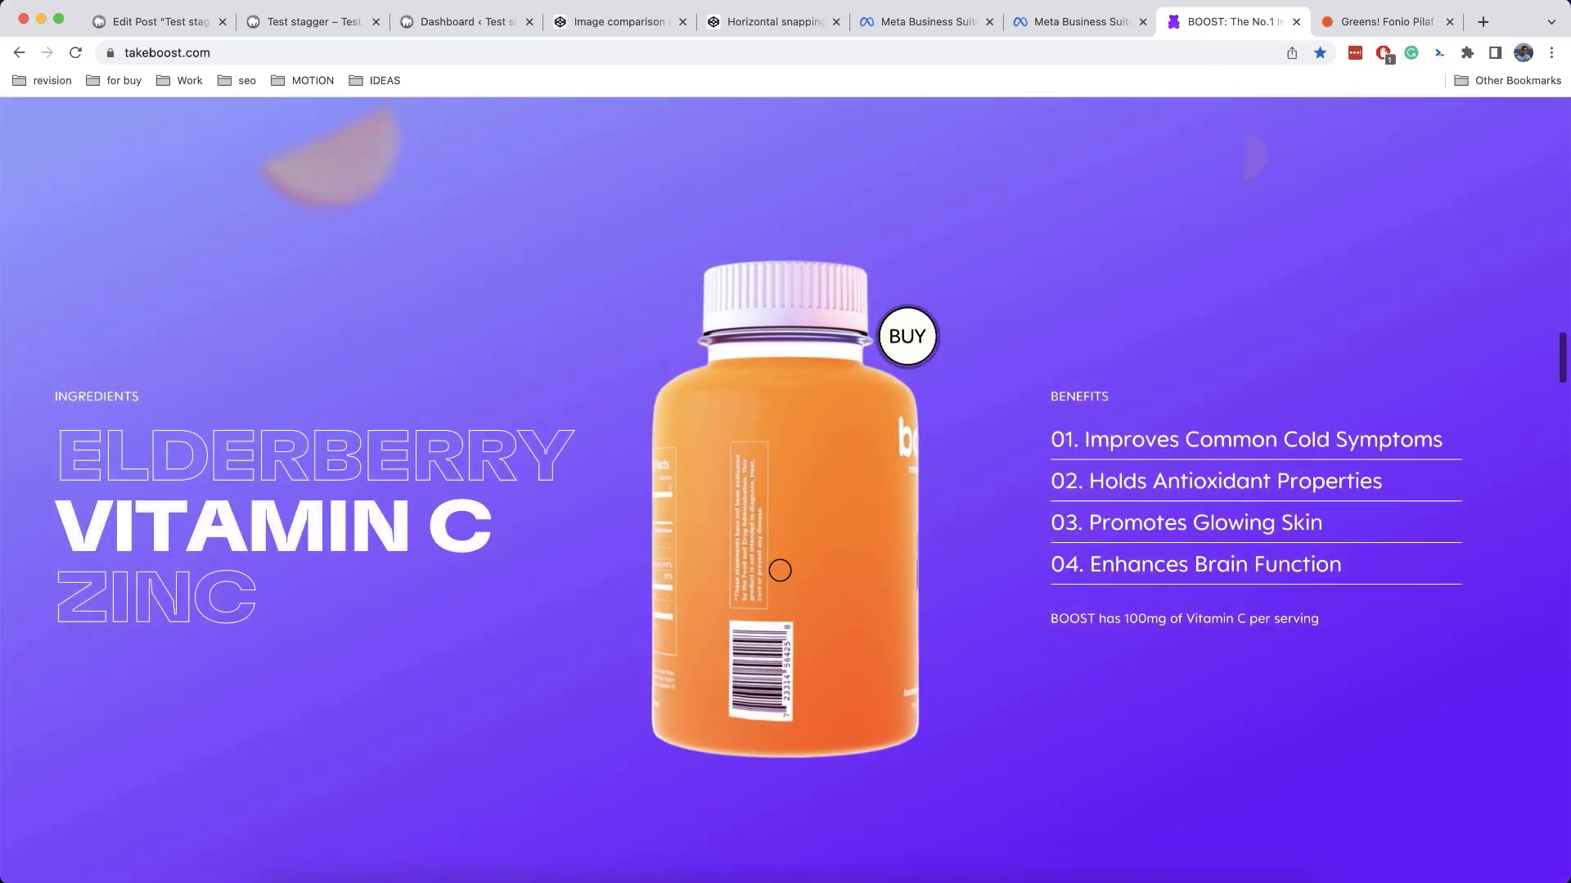